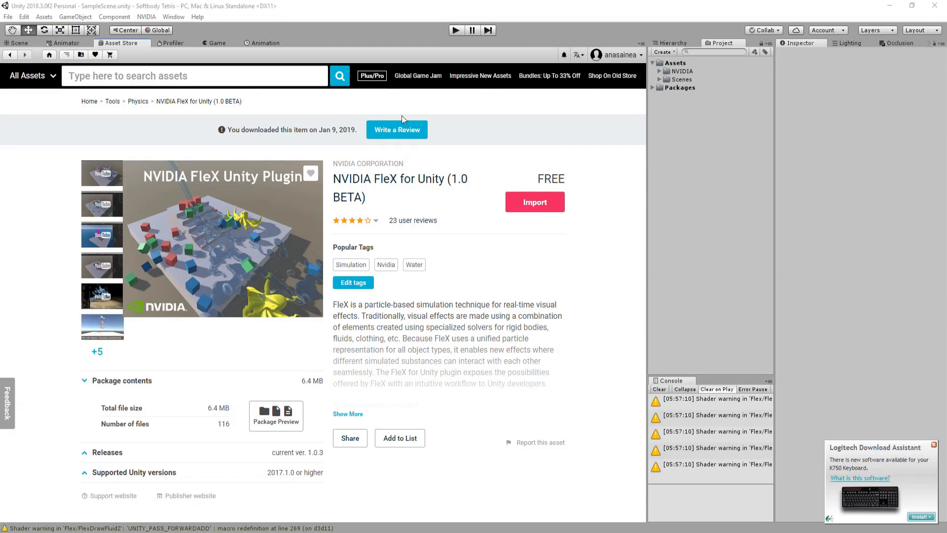
Step: Open the sample scene from the 7. Soft Skinning folder of NVIDIA's Flex Samples
click(19, 43)
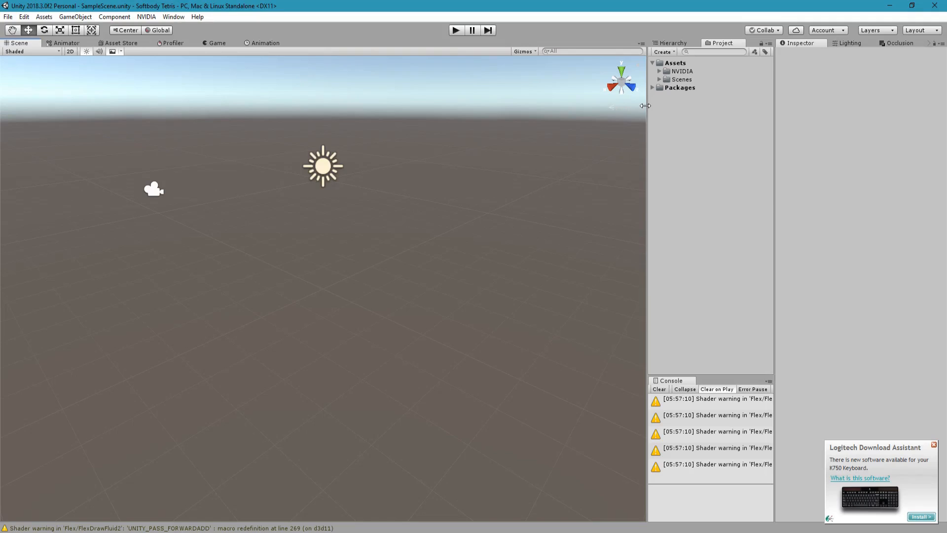
click(660, 71)
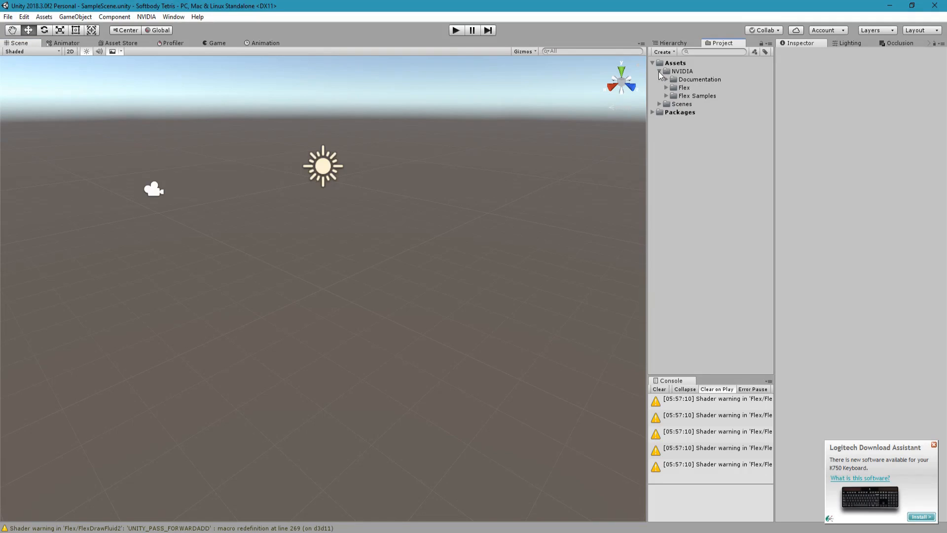
click(666, 96)
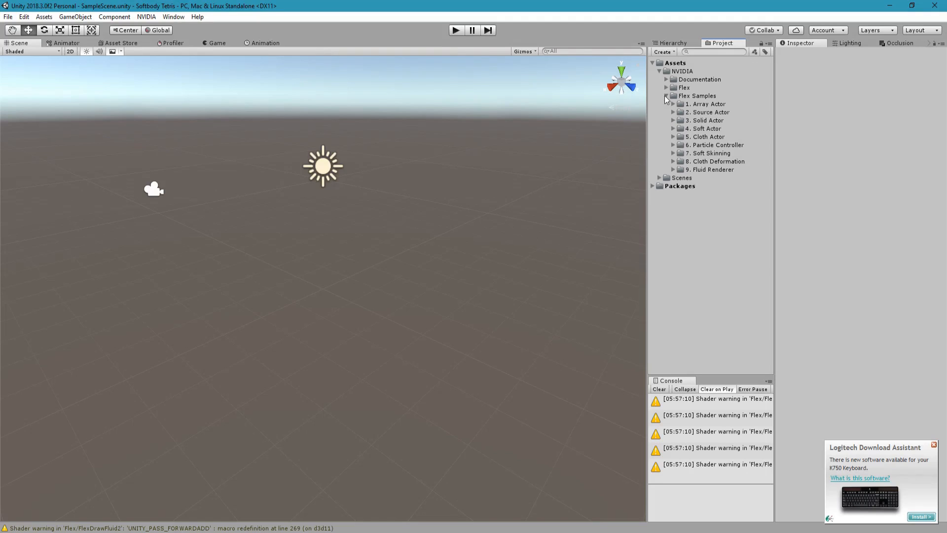
click(672, 154)
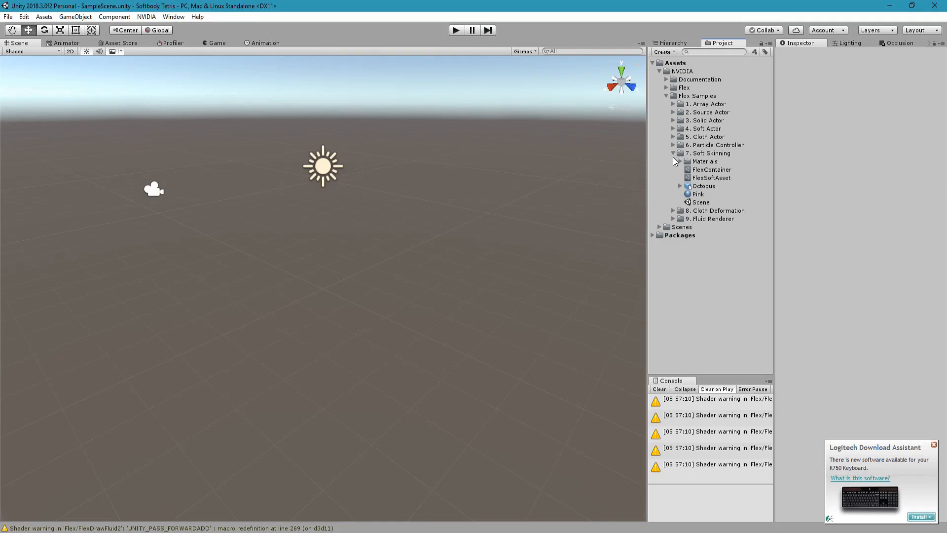
click(709, 202)
double_click(710, 203)
Step: Run the octopus sample scene in the Game view to watch its soft-body behaviour, and stop it
alt+drag(429, 235, 493, 191)
click(216, 43)
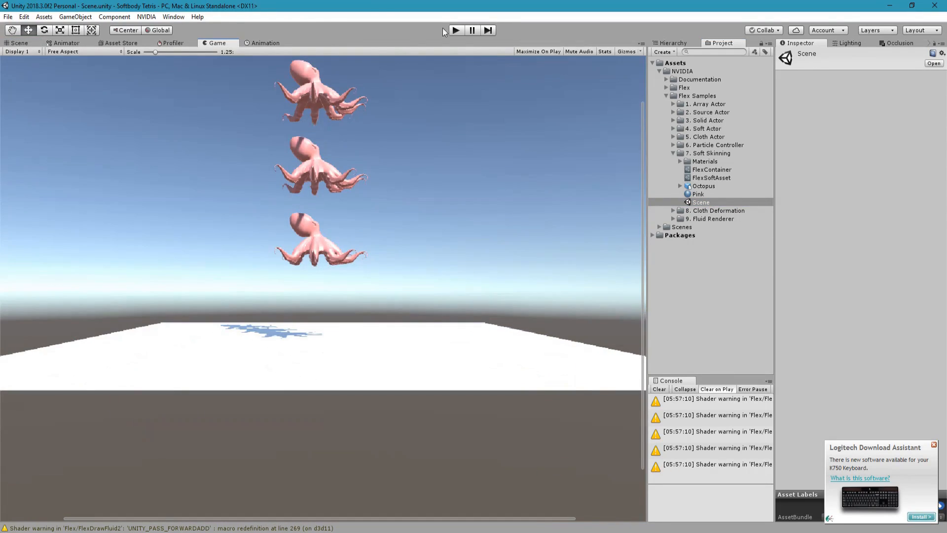
click(459, 31)
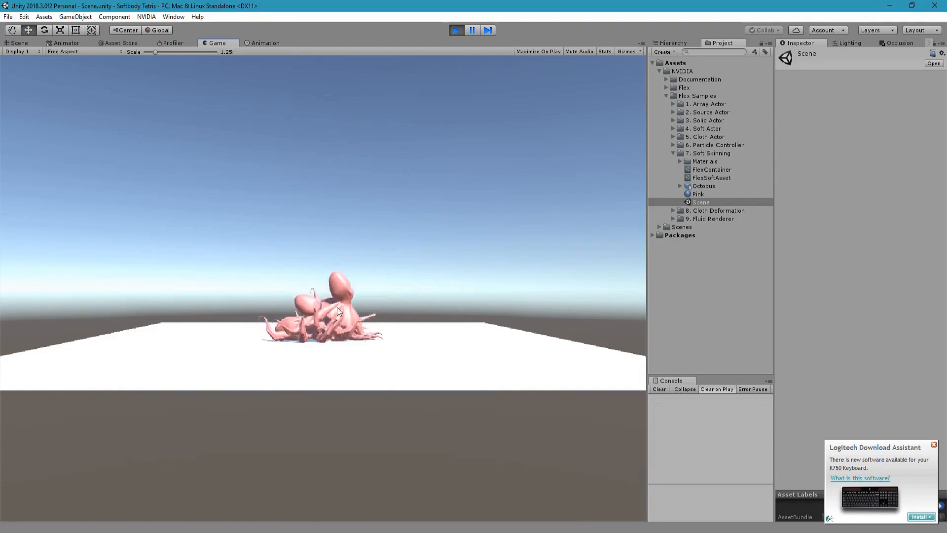
click(454, 31)
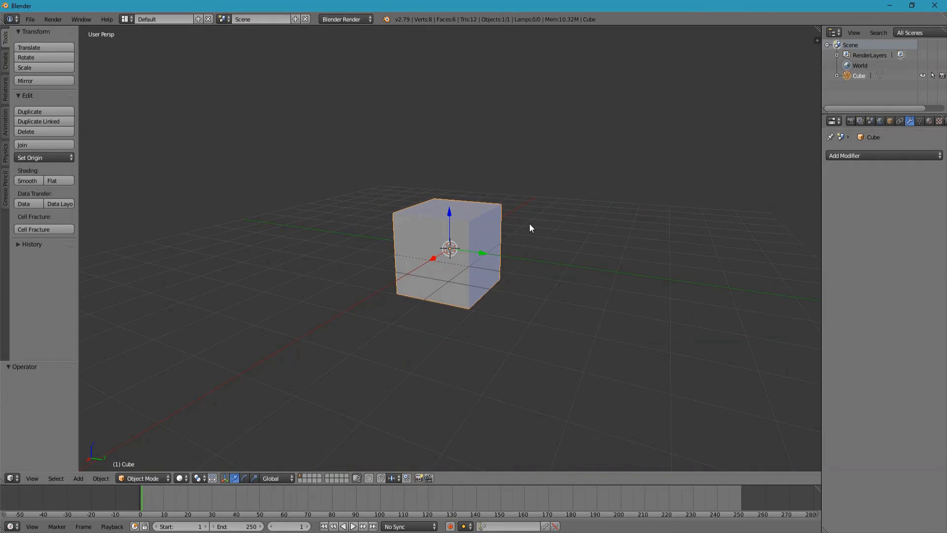
Step: Switch to Blender and extrude one side face of the cube outward by 2 units in Edit Mode
key(Tab)
click(598, 224)
click(302, 478)
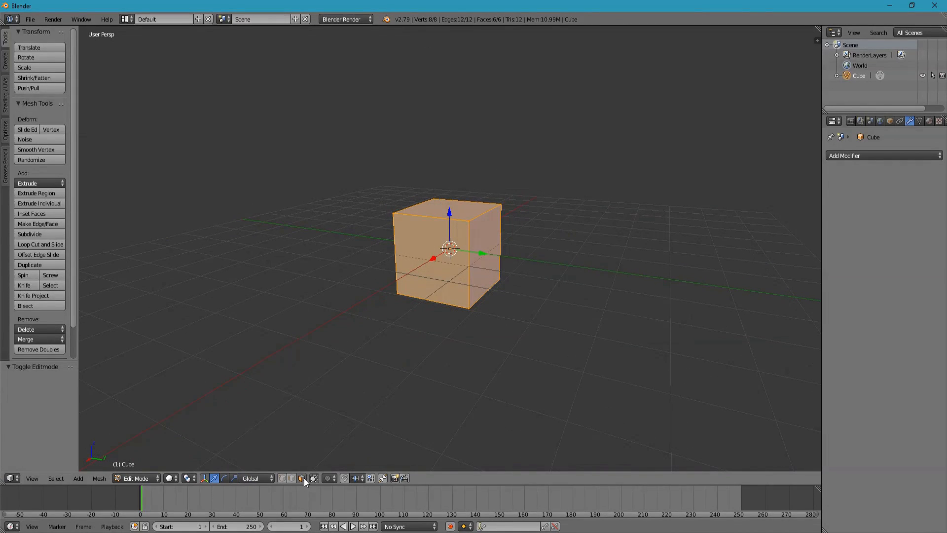
right_click(490, 268)
key(e)
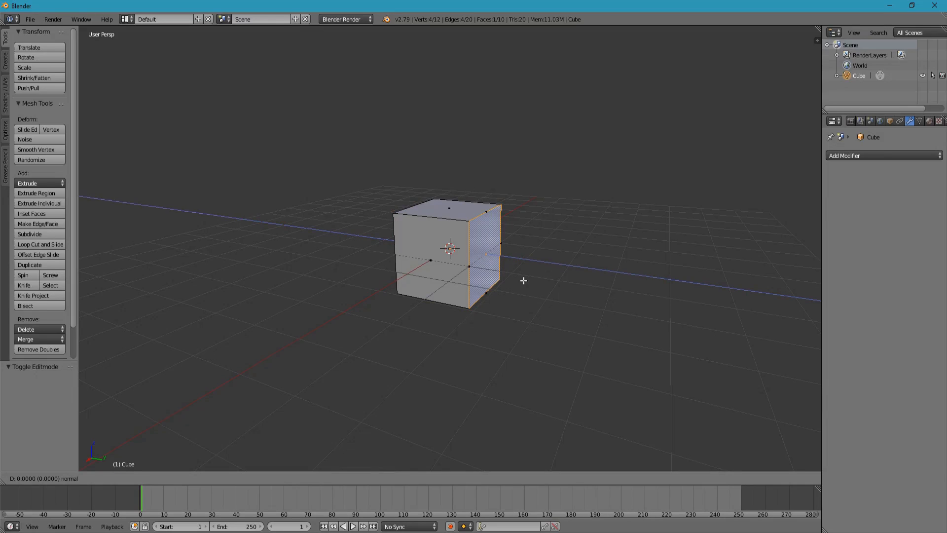
click(615, 295)
Step: Extrude both top faces of the block upward together to form a two-by-two square piece, and return to Object Mode
right_click(534, 224)
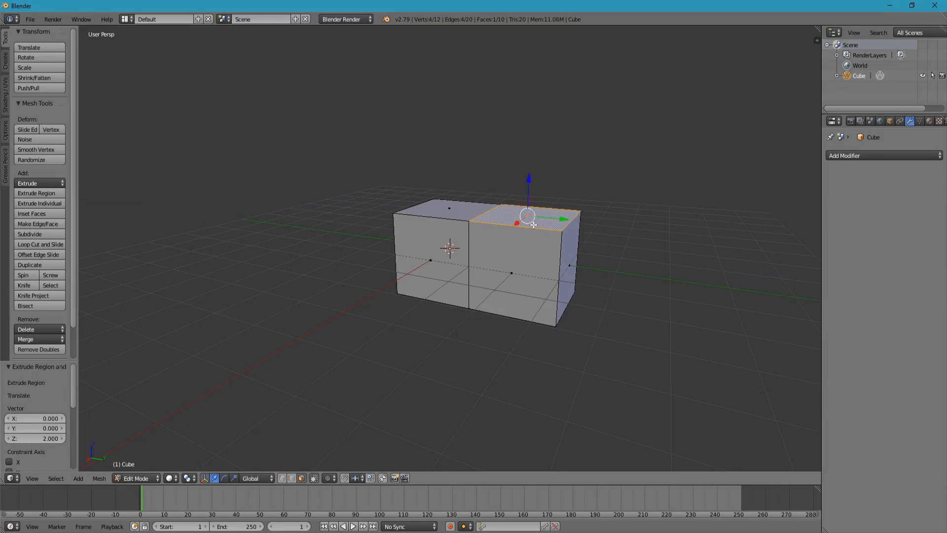
shift+right_click(442, 209)
key(e)
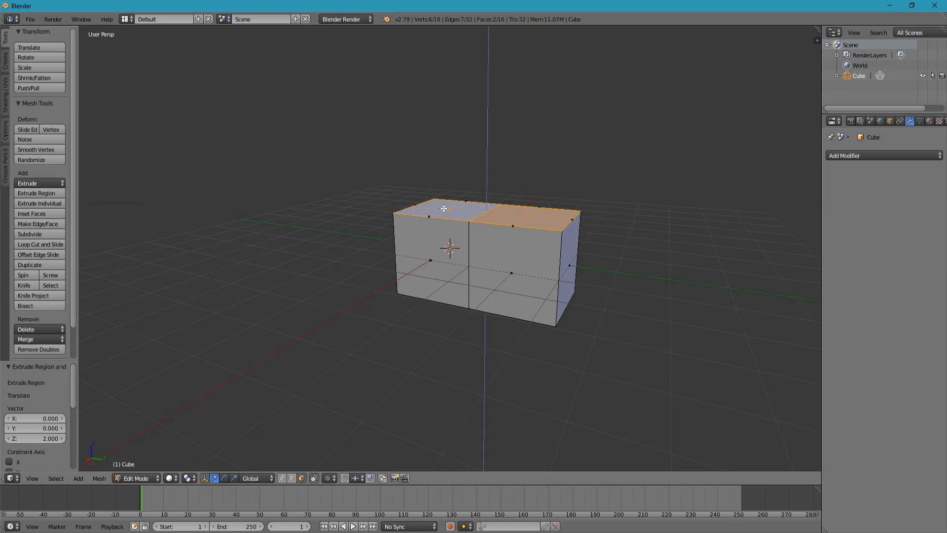
click(461, 128)
mouse_move(497, 222)
middle_down()
mouse_move(518, 247)
mouse_move(492, 236)
middle_up()
key(Tab)
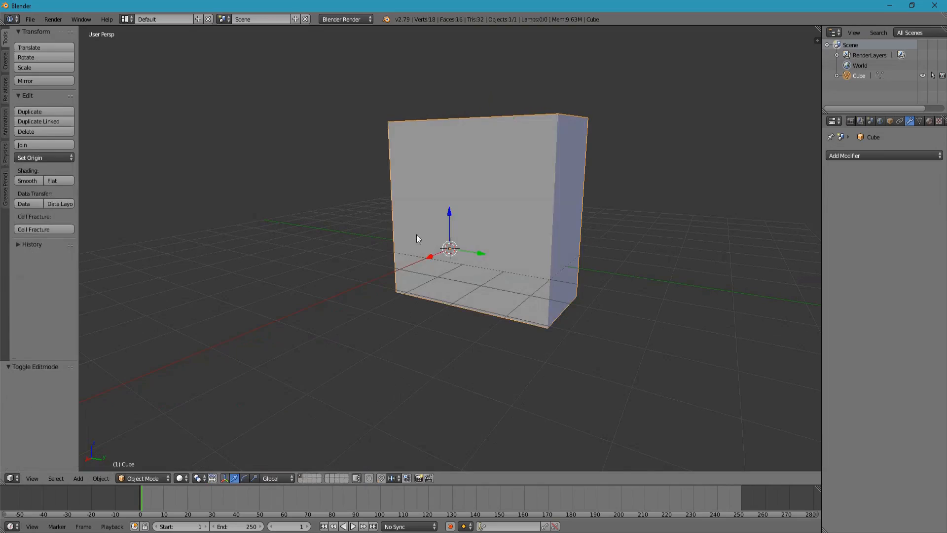
Step: Add a Subdivision Surface modifier of type Simple to the square piece and apply it
click(895, 157)
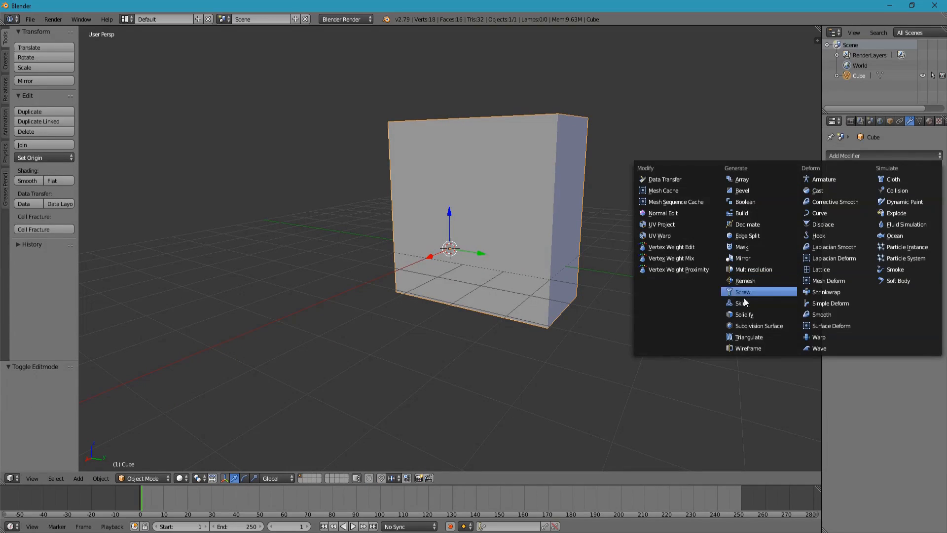
click(760, 325)
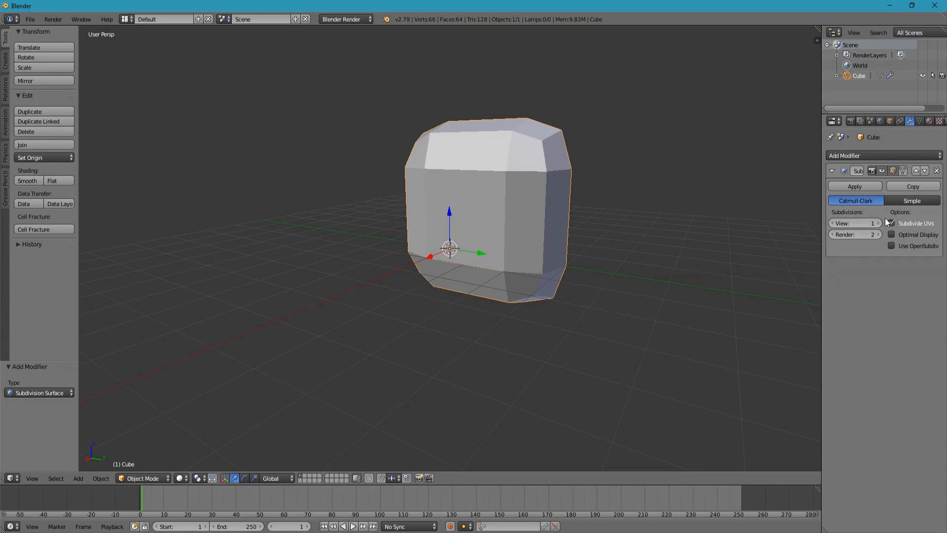
click(906, 200)
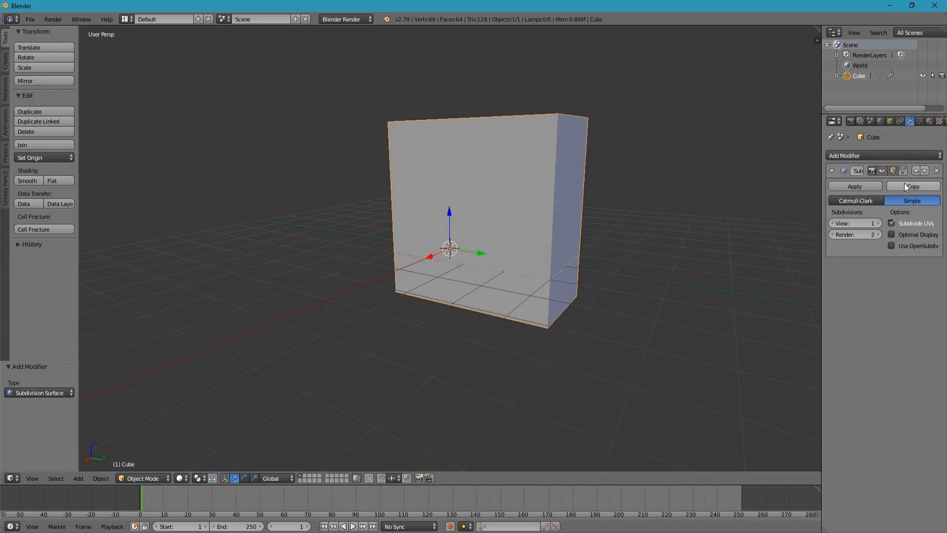
click(865, 187)
key(Tab)
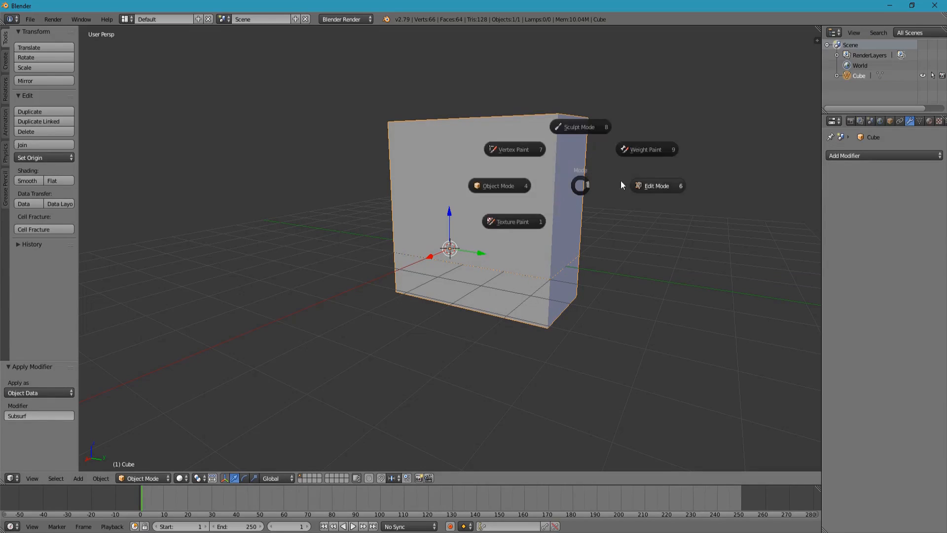
click(642, 183)
key(Tab)
click(490, 296)
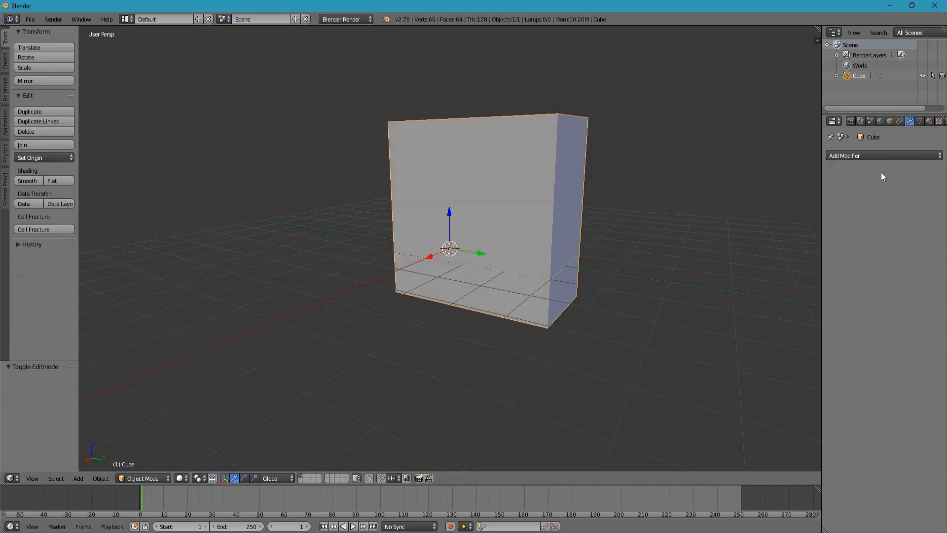
Step: Round the square piece with an applied Catmull-Clark Subdivision Surface modifier at view level 2, and shade it smooth
click(886, 156)
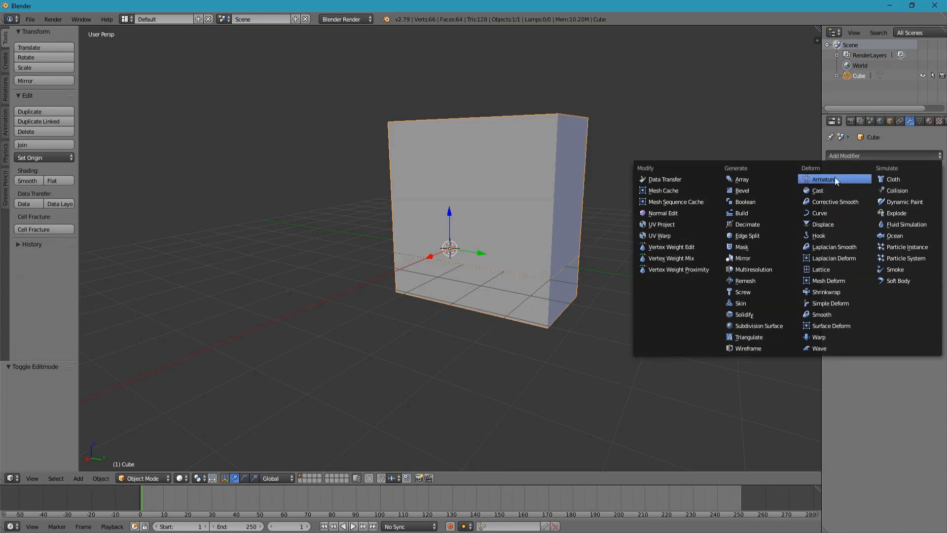
click(759, 326)
click(878, 223)
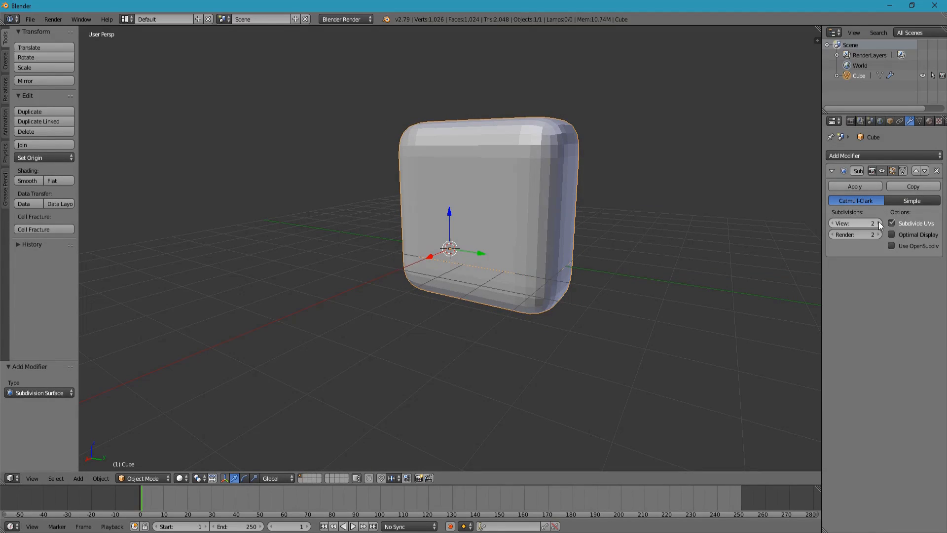
click(863, 188)
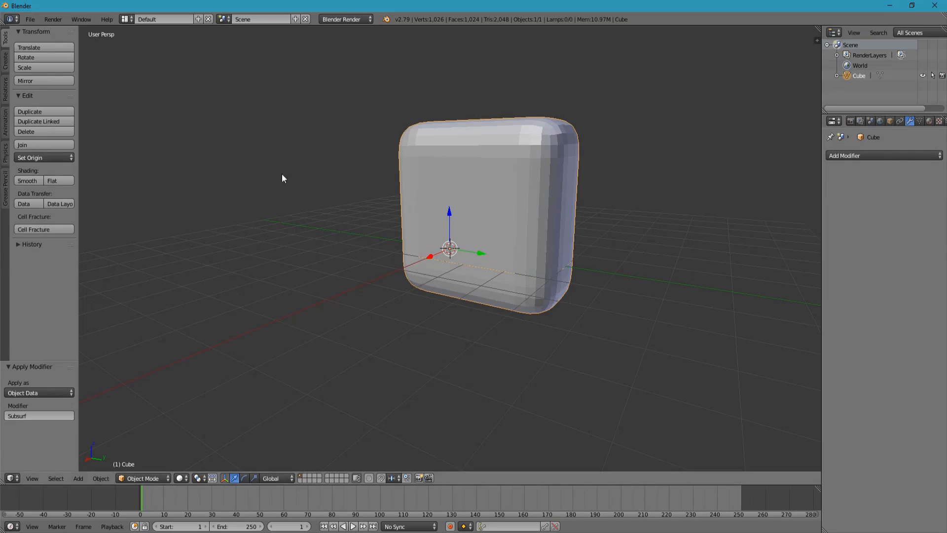
click(31, 181)
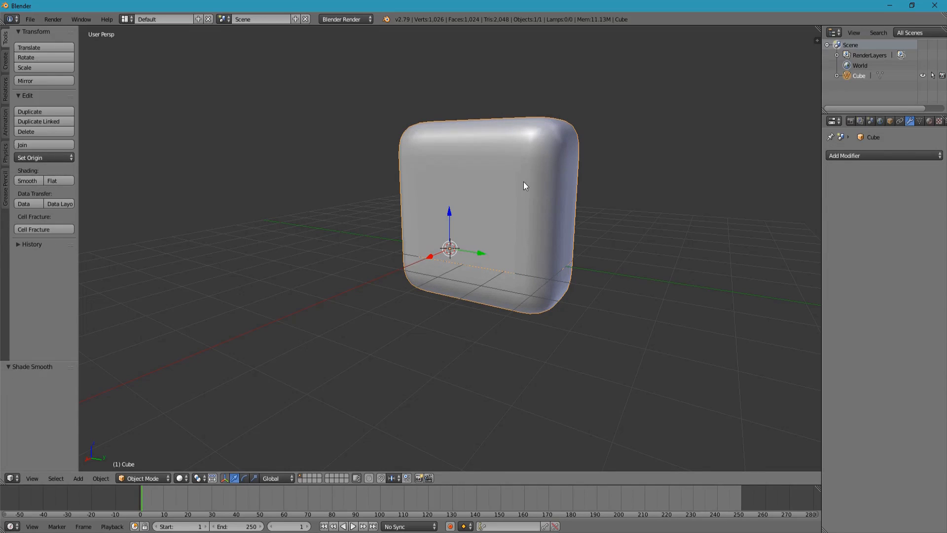
Step: Examine the rounded square piece's mesh density in wireframe, and return to solid shading
middle_drag(526, 168, 542, 170)
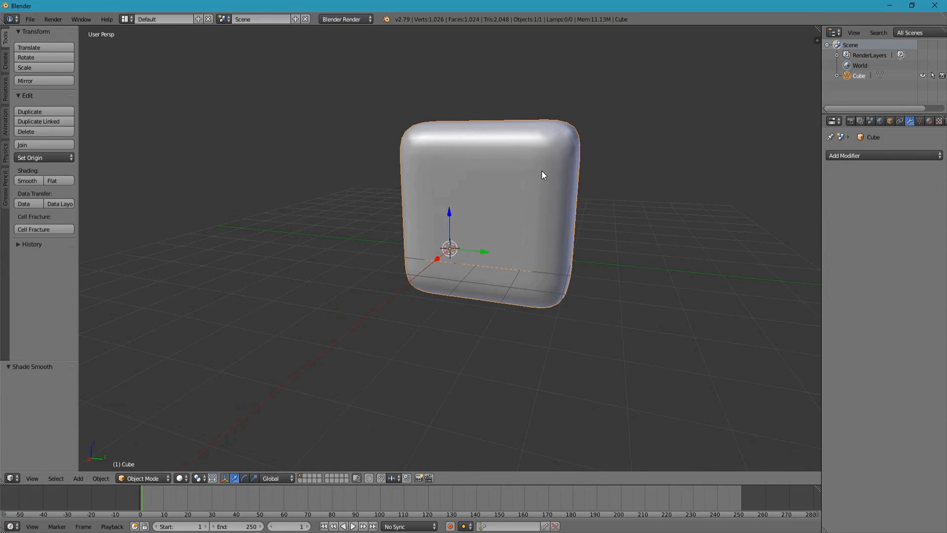
key(z)
click(619, 174)
middle_drag(565, 211, 516, 220)
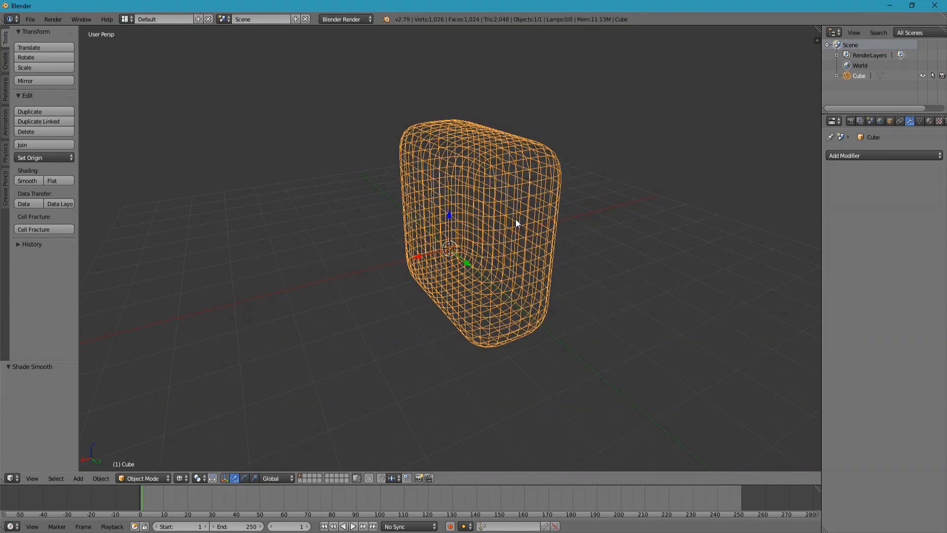
key(z)
mouse_move(522, 262)
middle_down()
mouse_move(477, 245)
mouse_move(576, 251)
mouse_move(578, 235)
middle_up()
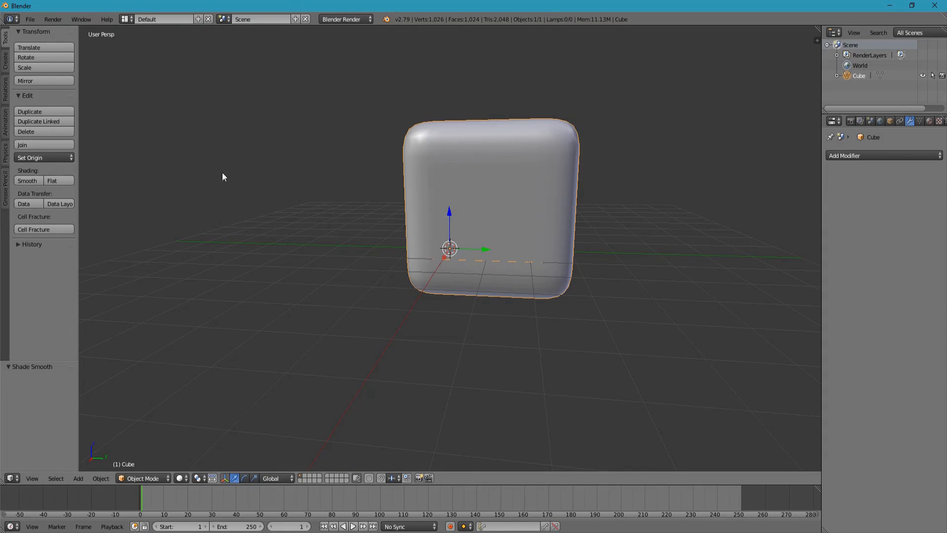
Step: Add a new cube and move it about -3.95 units along Y, clear of the square piece
click(6, 60)
click(43, 67)
drag(479, 250, 320, 247)
Step: Extrude the new cube's side face outward three times to make a straight four-segment bar, and return to Object Mode
mouse_move(326, 242)
middle_down()
mouse_move(391, 230)
mouse_move(341, 235)
middle_up()
scroll(331, 235, down, 2)
shift+middle_drag(318, 236, 425, 235)
key(Tab)
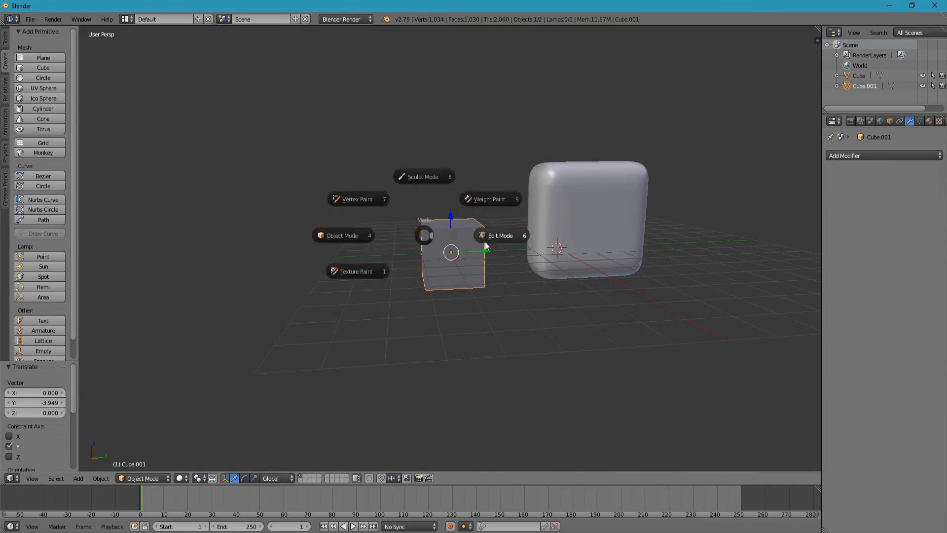
click(486, 245)
key(e)
click(395, 256)
key(e)
click(331, 260)
key(e)
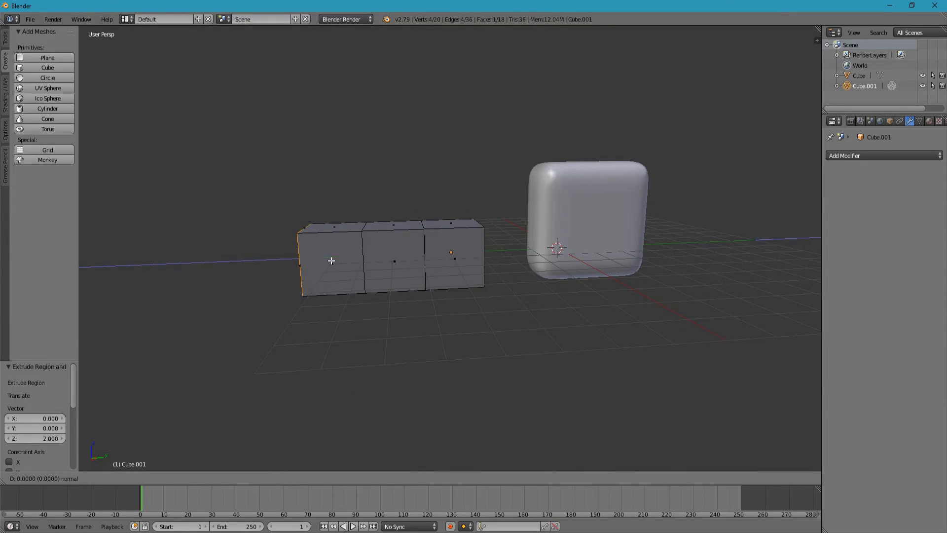
click(243, 258)
key(Tab)
click(335, 230)
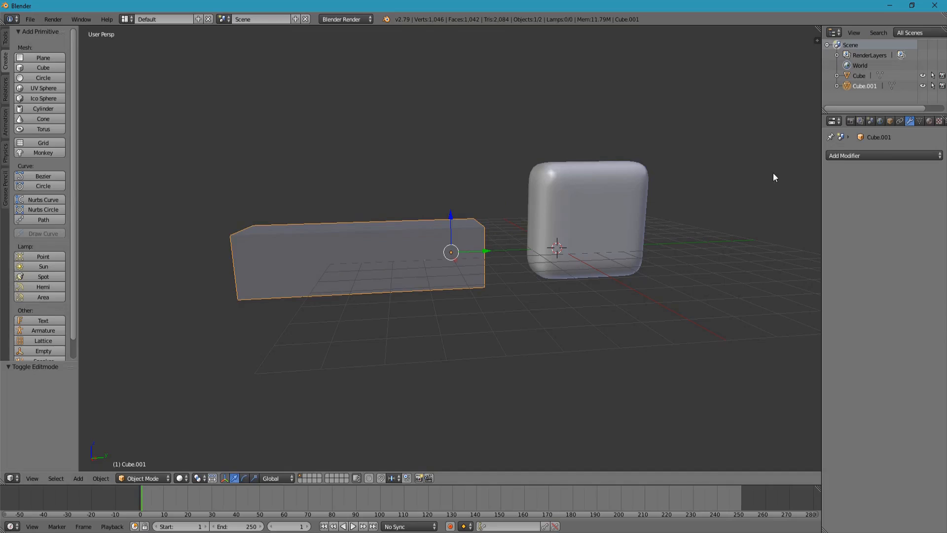
Step: Add two Subdivision Surface modifiers to the bar: a Simple one, followed by a Catmull-Clark one at view level 3
click(883, 155)
click(757, 326)
click(912, 200)
click(883, 156)
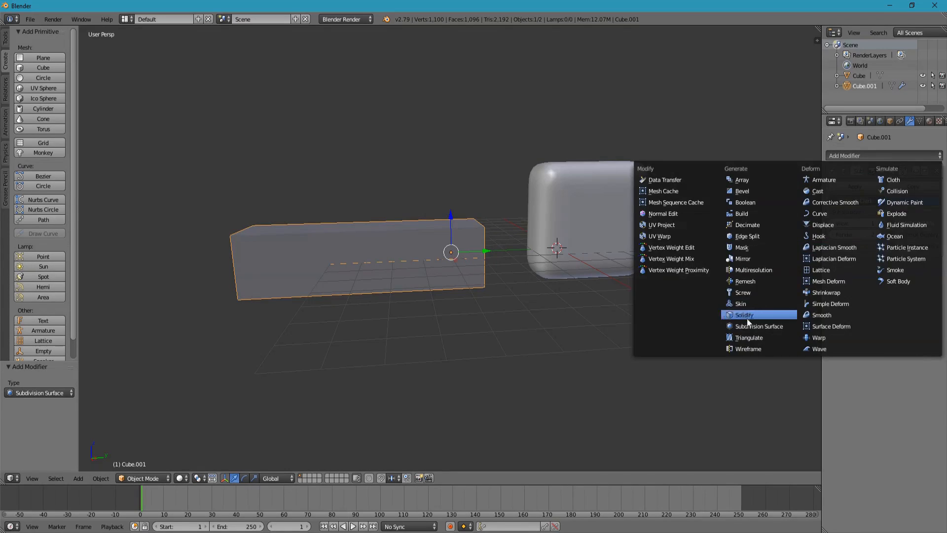
click(757, 326)
click(877, 320)
click(877, 320)
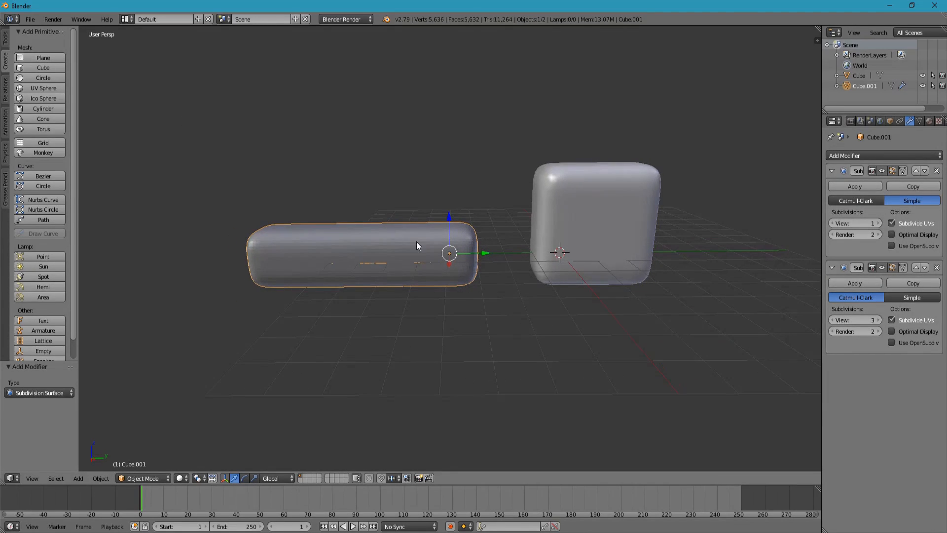
Step: Duplicate the rounded bar along the Y axis, away from the square piece
key(shift+d)
key(y)
click(167, 235)
Step: Delete the faces of the end segment farthest from the square piece on the original bar, leaving three segments
right_click(291, 246)
shift+middle_drag(294, 247, 421, 252)
key(Tab)
click(444, 258)
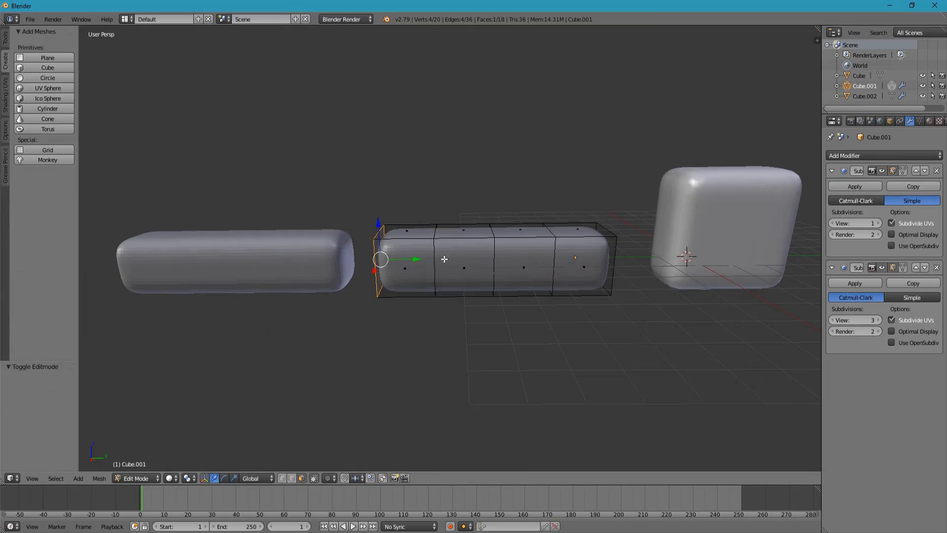
right_click(400, 234)
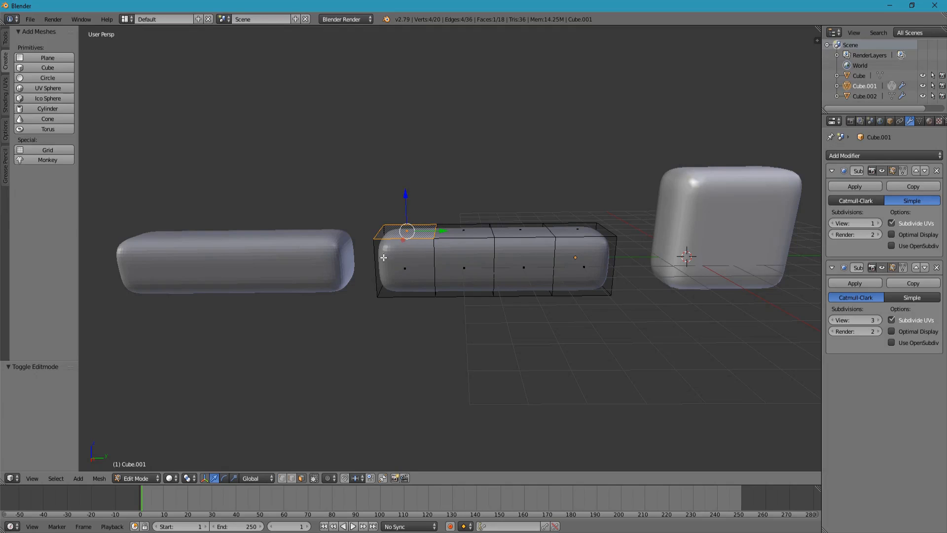
middle_drag(389, 261, 405, 247)
key(x)
click(345, 295)
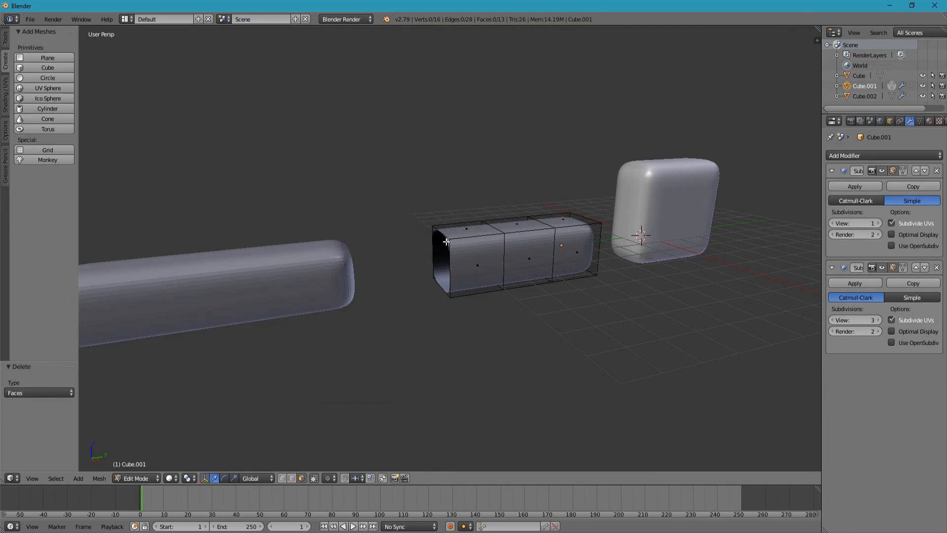
Step: Select the edge loop around the shortened bar's open end and fill it with a face
click(291, 479)
alt+right_click(439, 233)
key(f)
middle_drag(493, 228, 468, 227)
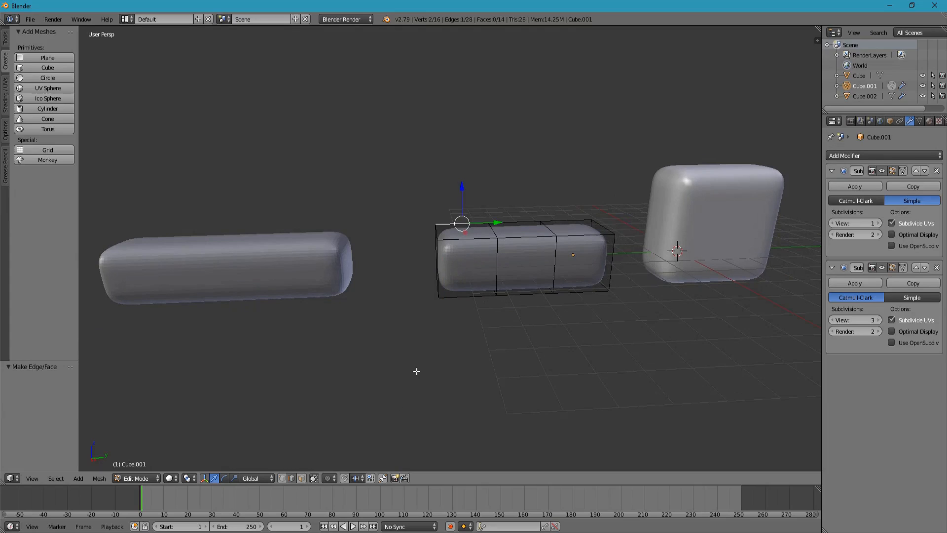
Step: Extrude the top face of the bar's newly closed end segment upward along Z to form an L-shaped piece
click(303, 479)
key(a)
right_click(470, 224)
key(e)
key(z)
click(520, 151)
middle_drag(552, 254, 531, 258)
key(Tab)
Step: Duplicate the L-shaped piece about -19.69 units along Y, past the straight bar
key(shift+d)
key(y)
click(99, 258)
Step: Delete the faces of the long arm's end segment on the original L-shaped piece
right_click(535, 245)
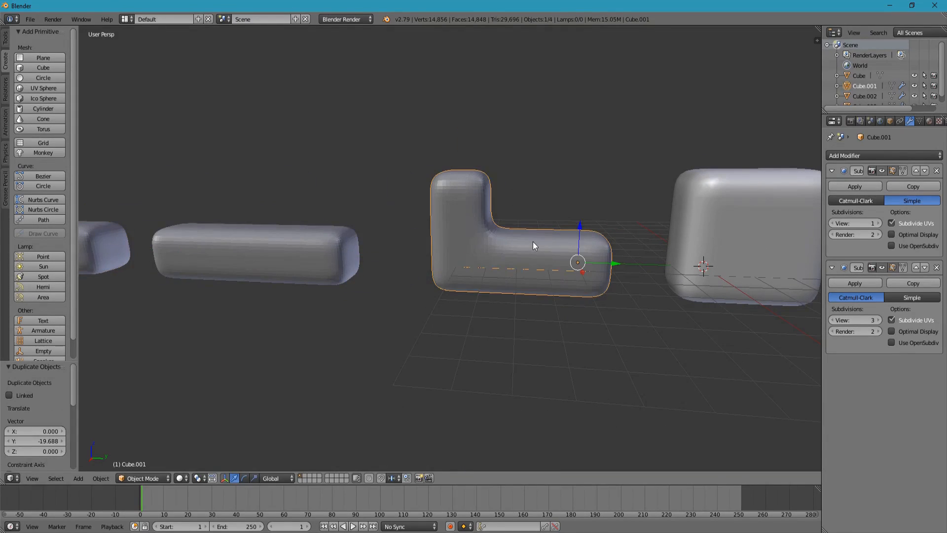
key(Tab)
middle_drag(610, 250, 556, 256)
right_click(564, 294)
key(x)
click(556, 264)
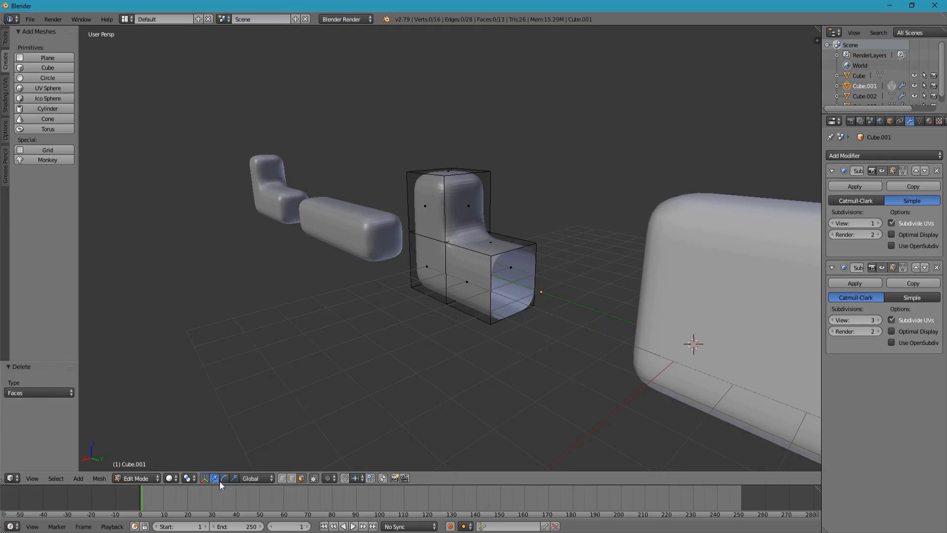
Step: Fill the open end of the L-shaped piece with a face and extrude the opposite lower end face outward to form a T-shaped piece
alt+right_click(546, 250)
middle_drag(545, 251, 592, 261)
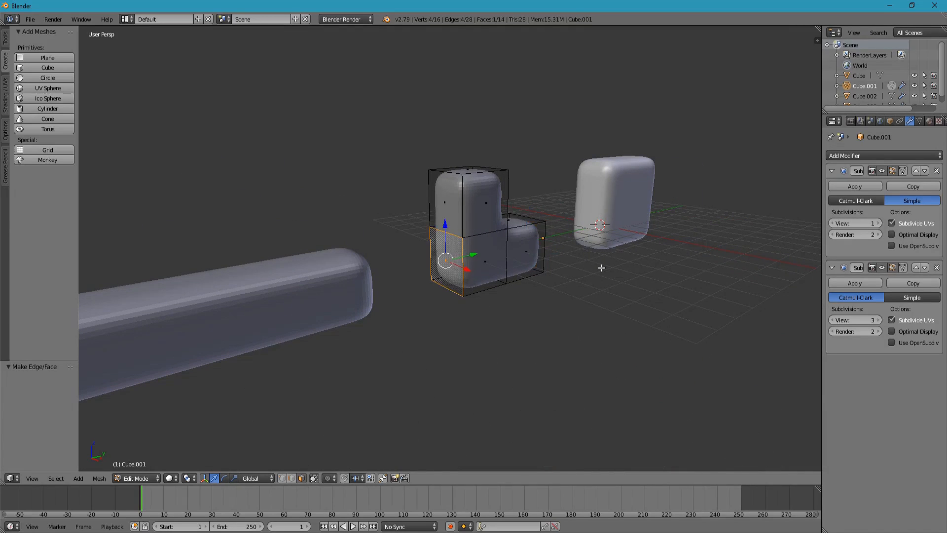
key(e)
click(530, 291)
key(Tab)
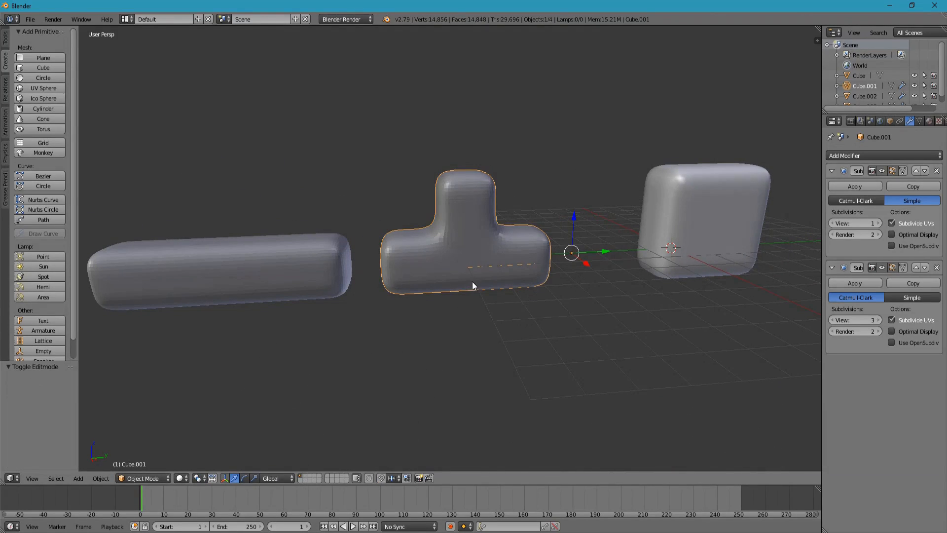
Step: Move the rounded square block about 2.9 units along Y and duplicate the T-shaped piece along Y into the space beside it
right_click(702, 248)
drag(702, 248, 770, 245)
right_click(507, 259)
key(shift+d)
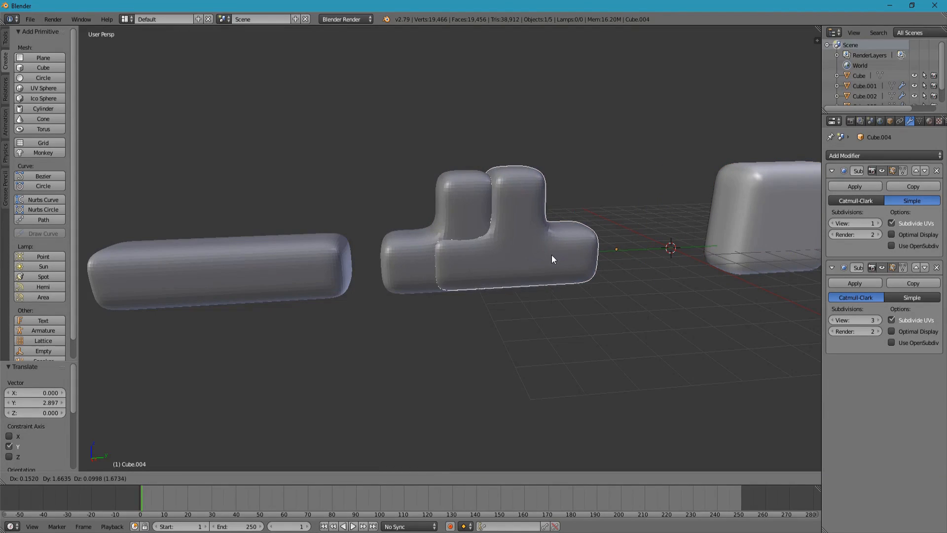
key(y)
click(662, 256)
Step: Delete the faces of the original T-shaped piece's lower end segment on the +Y side
right_click(508, 258)
key(Tab)
middle_drag(518, 262, 480, 267)
right_click(543, 272)
key(ctrl+KP_Add)
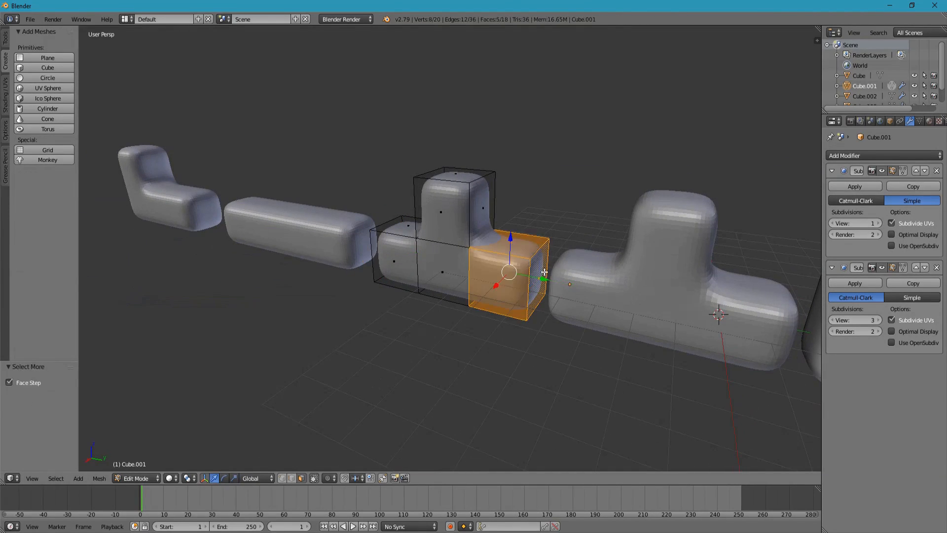
key(x)
click(531, 276)
Step: Select the edge loop around the opening left in the original T-shaped piece and fill it with a face
click(292, 478)
alt+right_click(489, 239)
key(f)
middle_drag(500, 221, 506, 219)
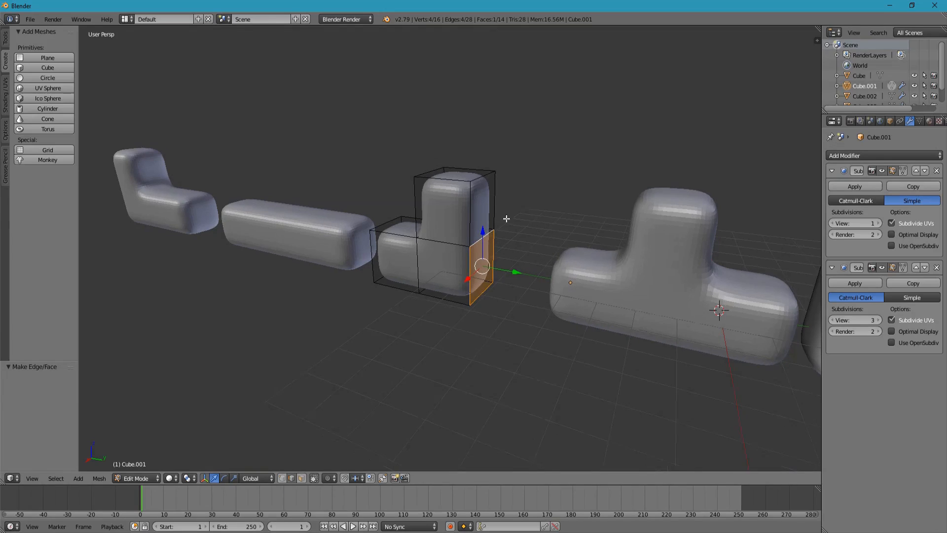
Step: Extrude the +Y face of the upper segment 2 units outward to form an S-shaped piece, and return to Object Mode
click(301, 478)
right_click(486, 213)
middle_drag(497, 274, 534, 255)
key(e)
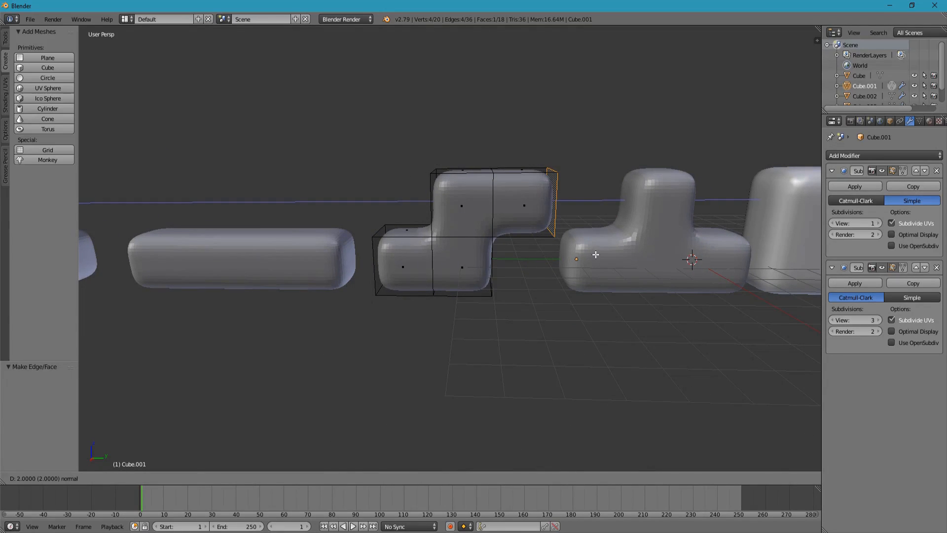
click(596, 255)
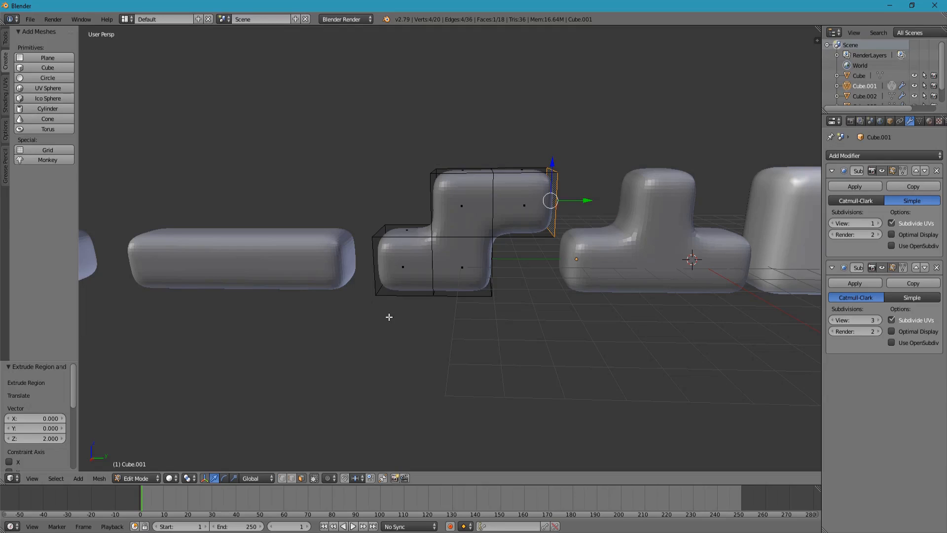
key(Tab)
scroll(588, 341, down, 3)
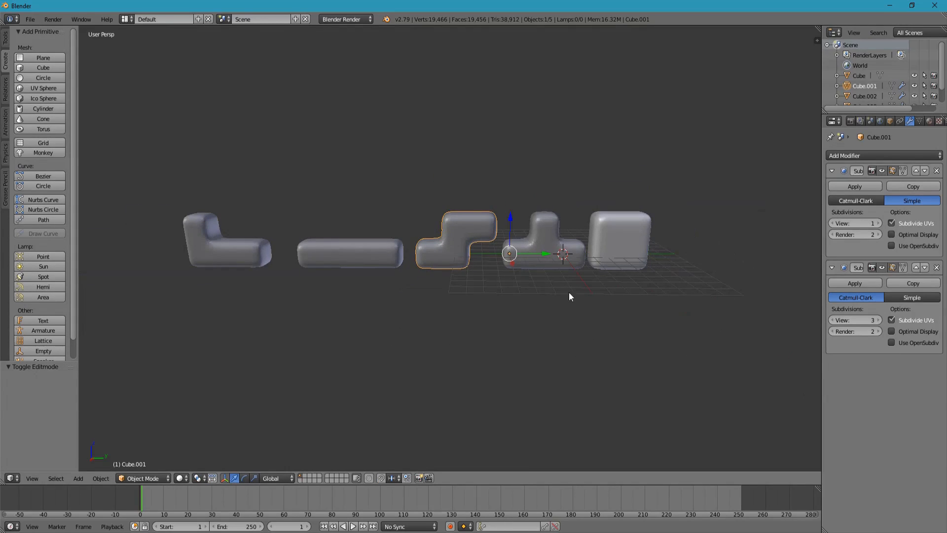
Step: Select all five Tetris pieces, convert them to meshes with Mesh from Curve/Meta/Surf/Text, and check the individual pieces
shift+click(529, 240)
shift+click(350, 253)
shift+click(222, 249)
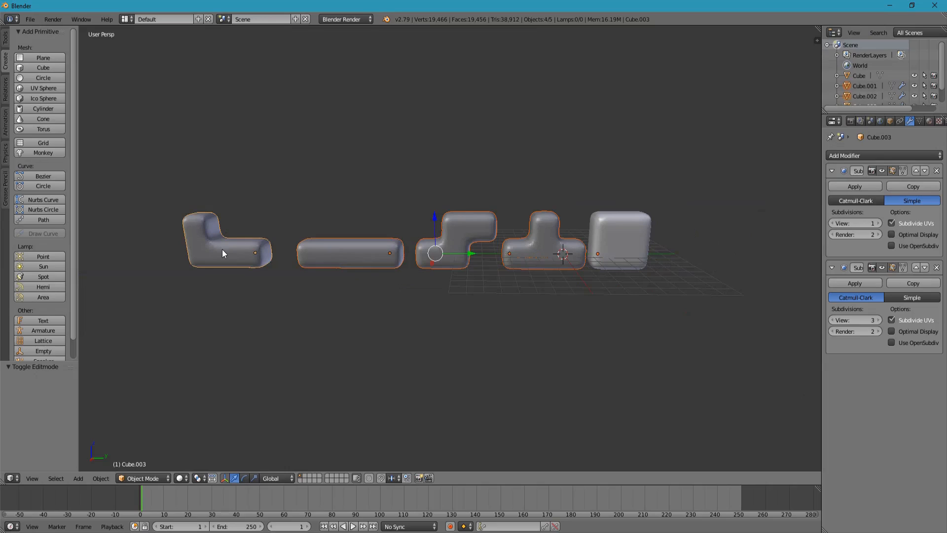
shift+click(599, 237)
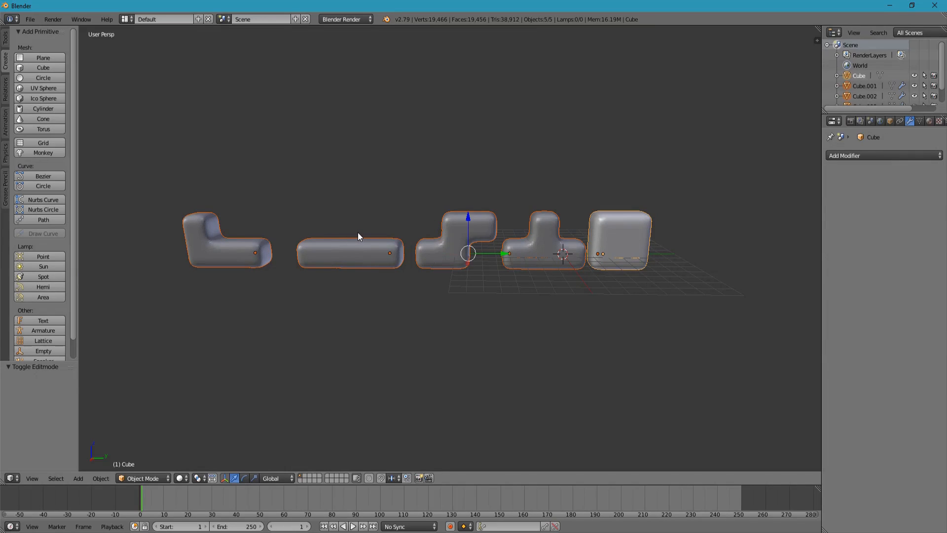
key(alt+c)
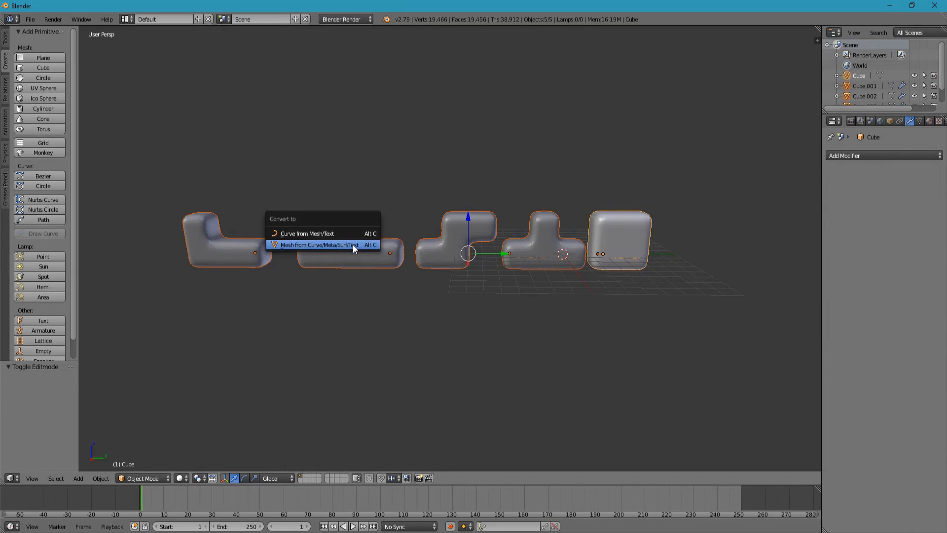
click(353, 245)
click(461, 253)
click(530, 249)
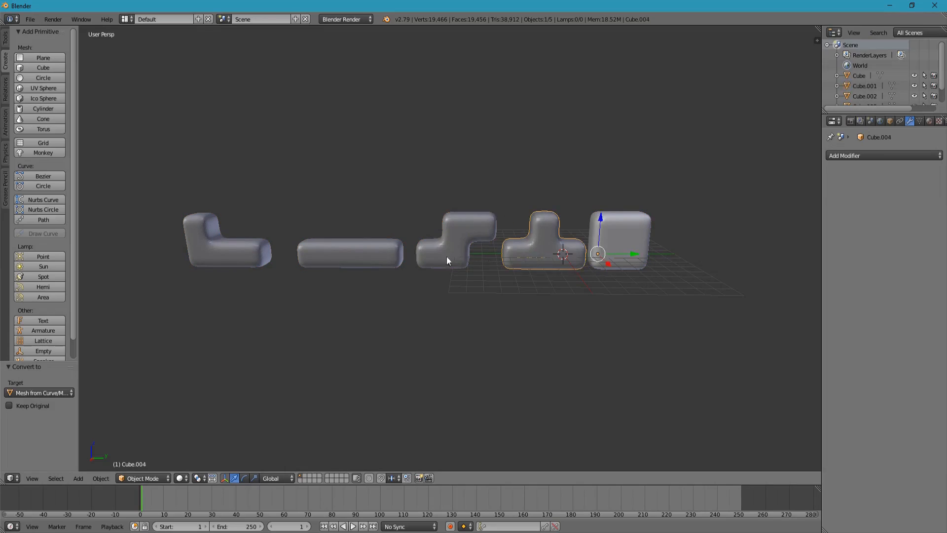
click(350, 252)
right_click(544, 249)
Step: Set the origins of all five pieces to Center of Mass (Surface) and apply smooth shading to them
right_click(439, 252)
shift+right_click(340, 257)
shift+right_click(257, 253)
shift+right_click(536, 240)
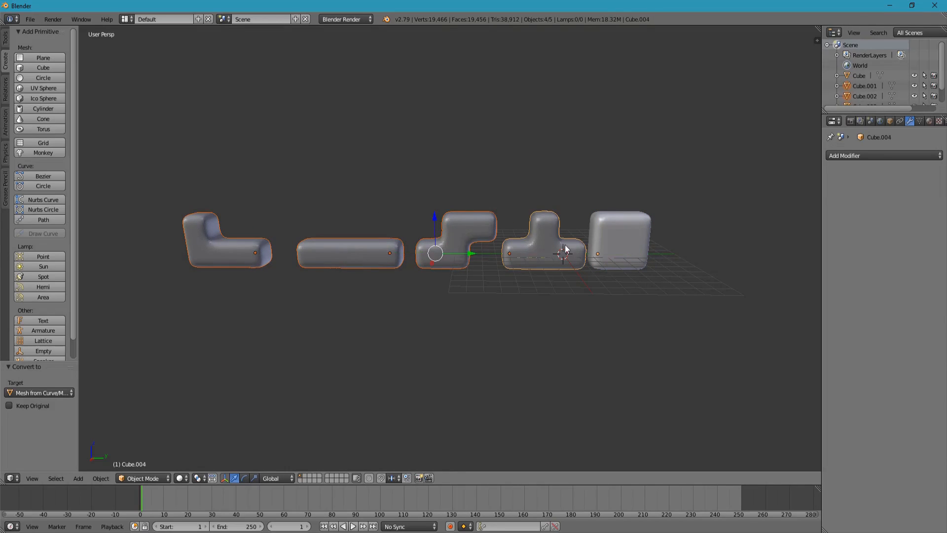
shift+right_click(618, 243)
click(6, 38)
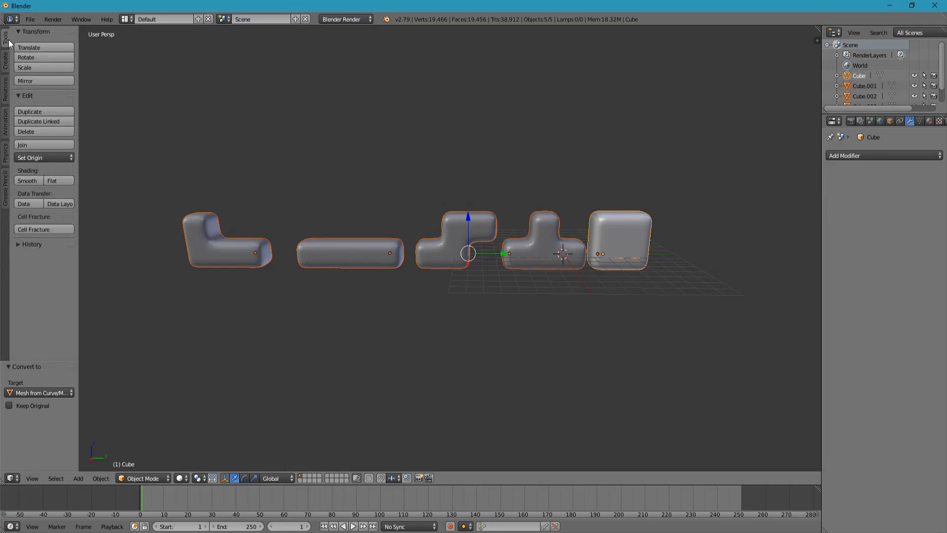
click(46, 158)
click(69, 203)
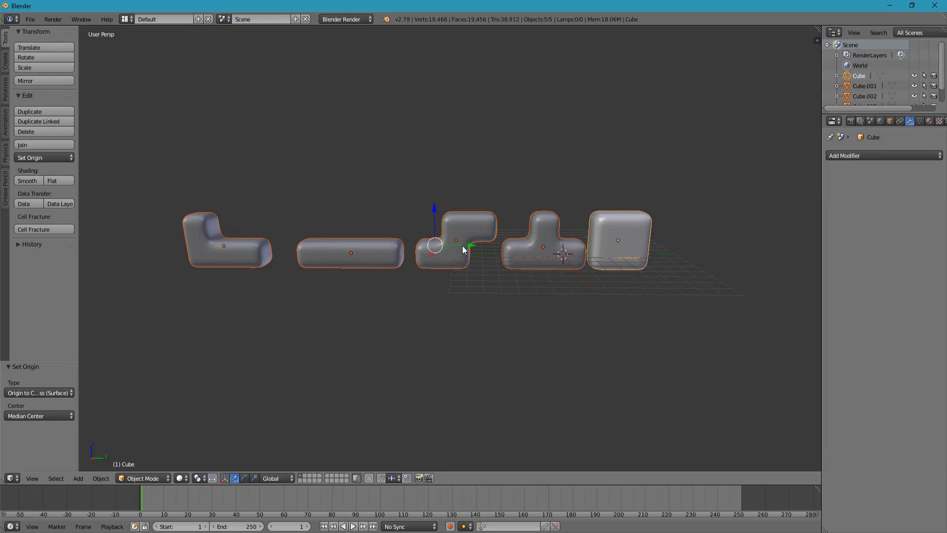
click(24, 181)
middle_drag(520, 266, 519, 255)
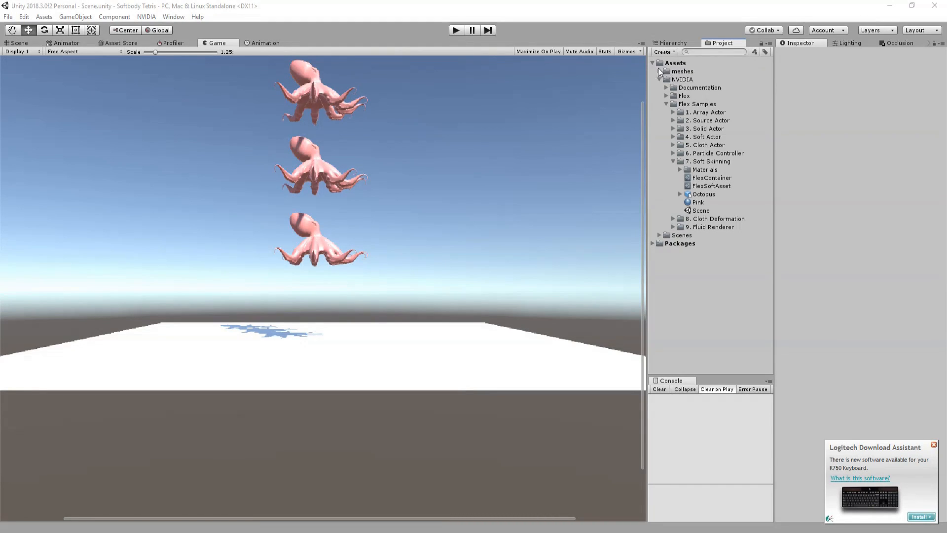
Step: Switch to Unity, dock the Hierarchy beside the Project view, and add the tetris blocks model from the meshes folder to the scene
click(660, 71)
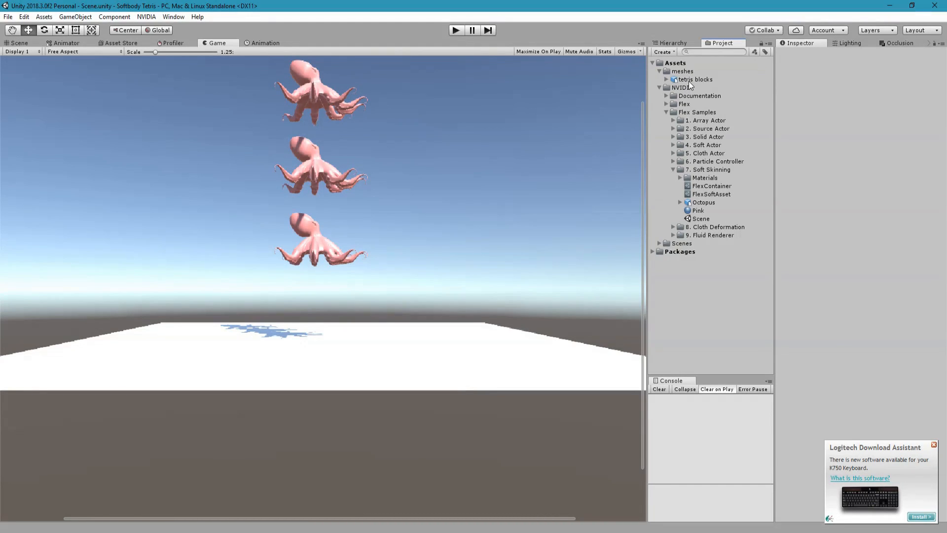
drag(675, 45, 602, 122)
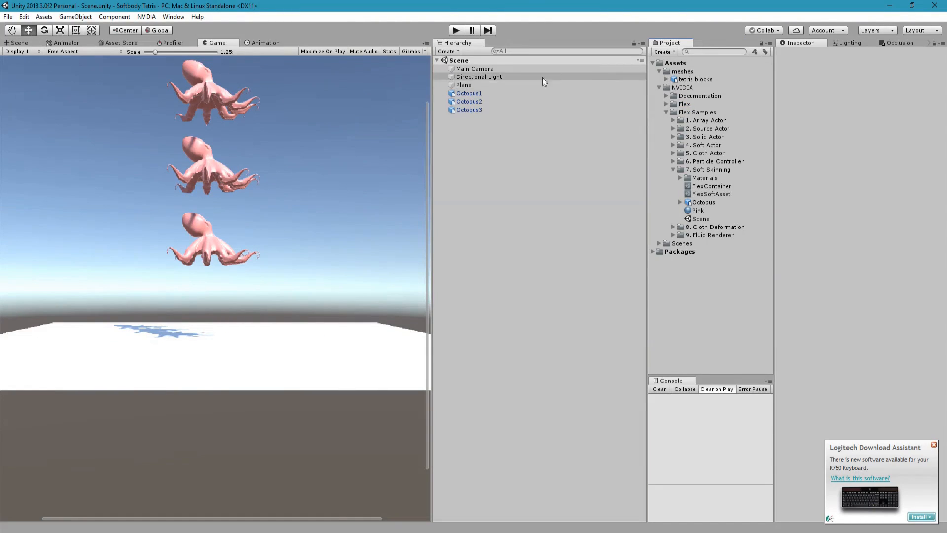
drag(433, 127, 526, 135)
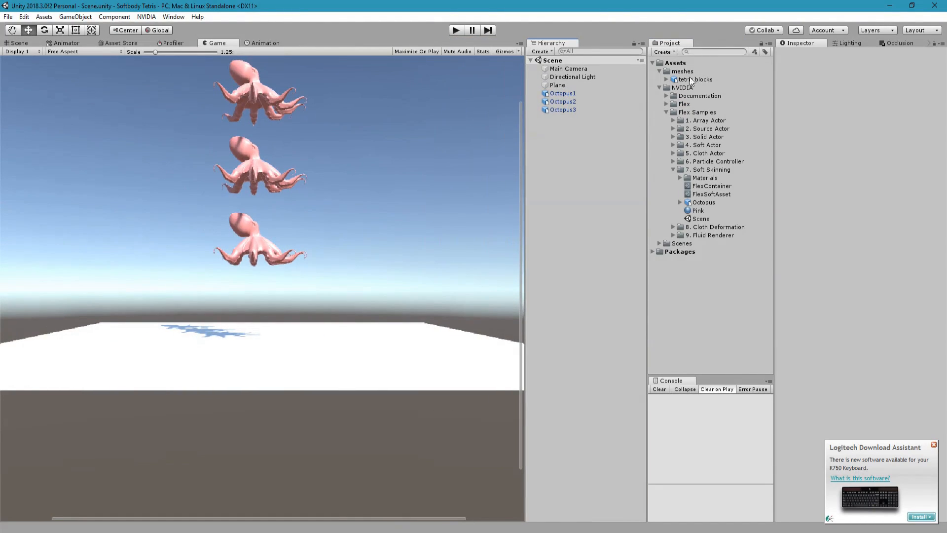
drag(682, 83, 585, 146)
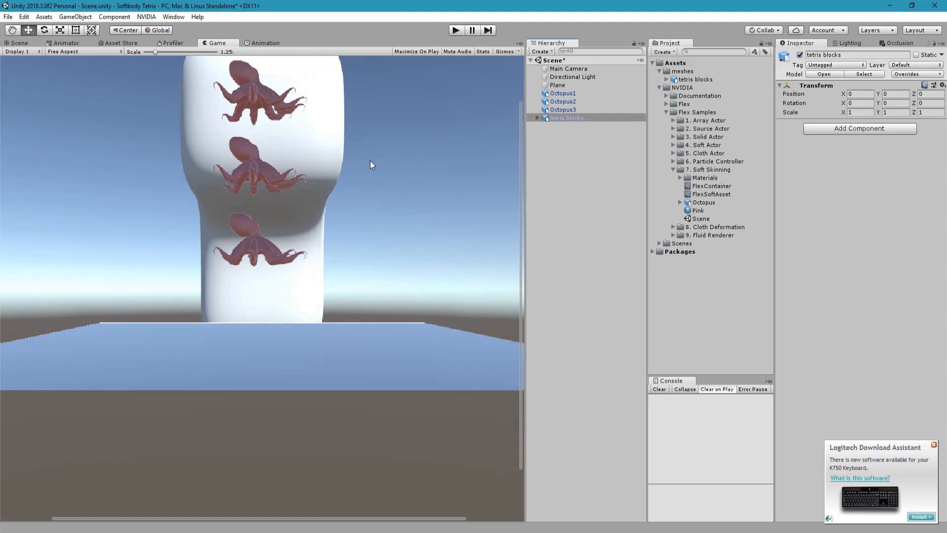
Step: Dock the Game view beneath the Scene view and enlarge it so both views are shown together
drag(216, 42, 328, 408)
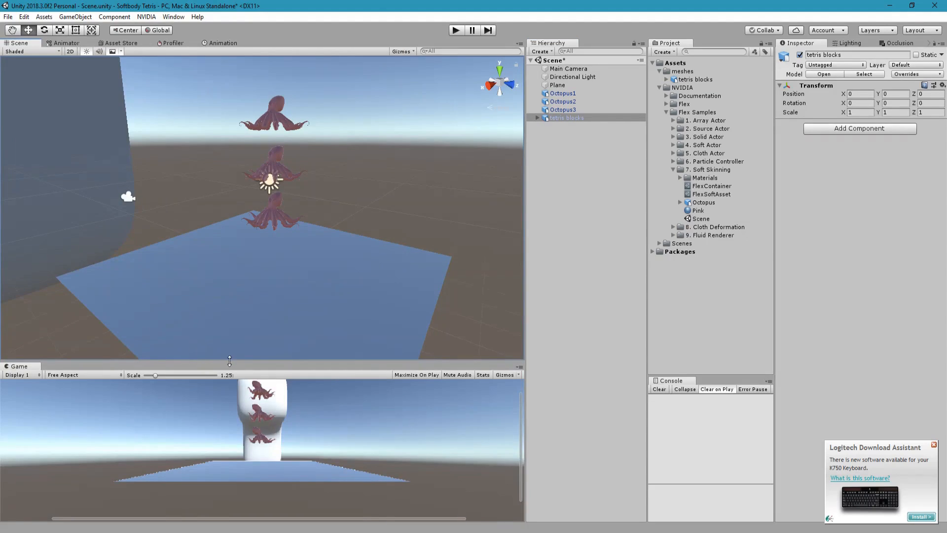
drag(224, 360, 233, 317)
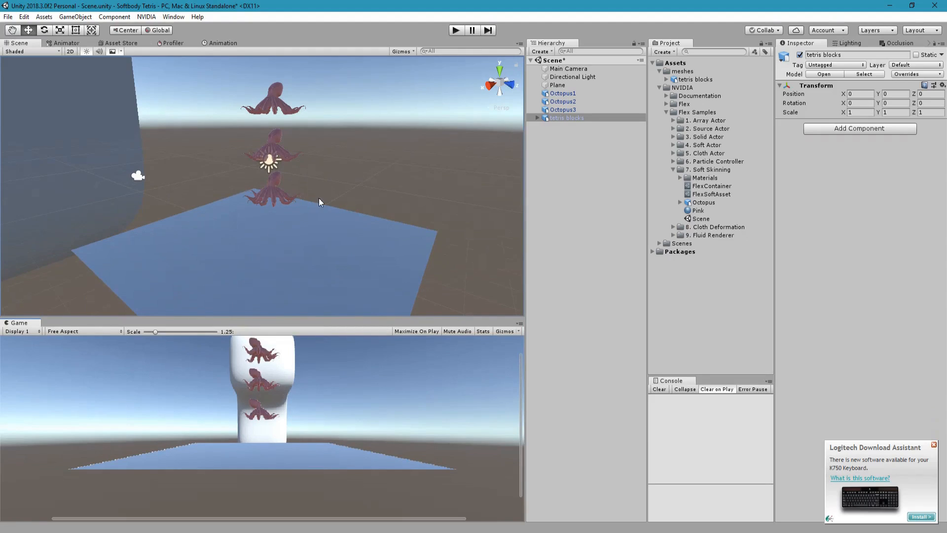
right_drag(319, 201, 300, 168)
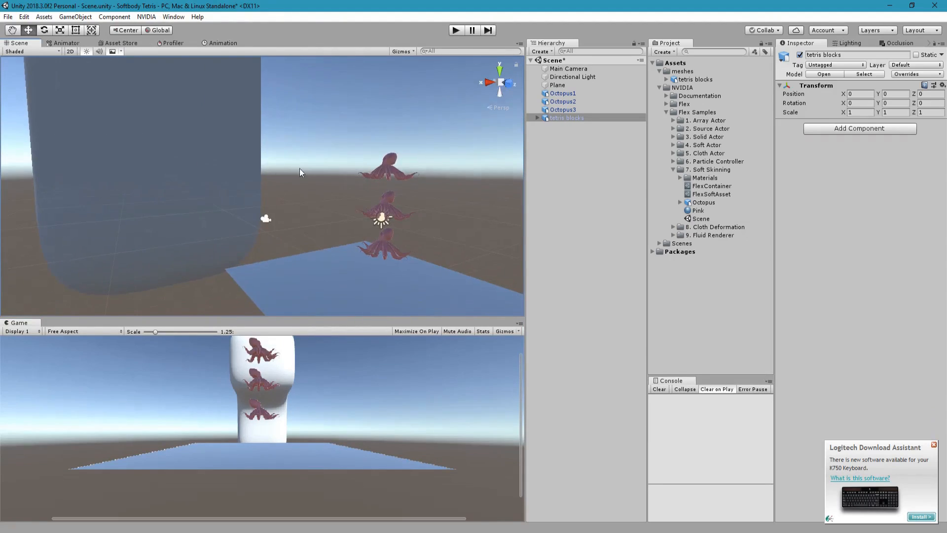
Step: Select Cube through Cube.004 under tetris blocks and reset their transforms
click(537, 119)
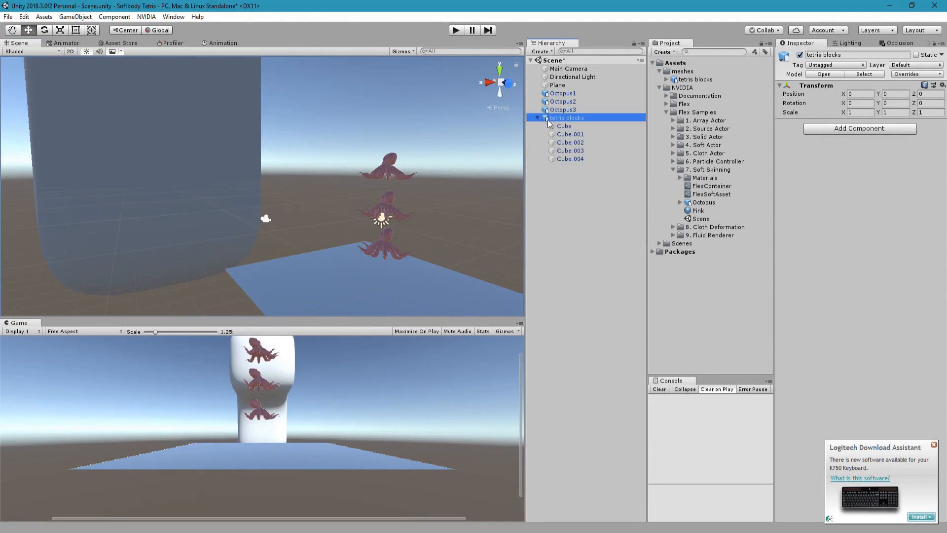
click(573, 126)
shift+click(581, 158)
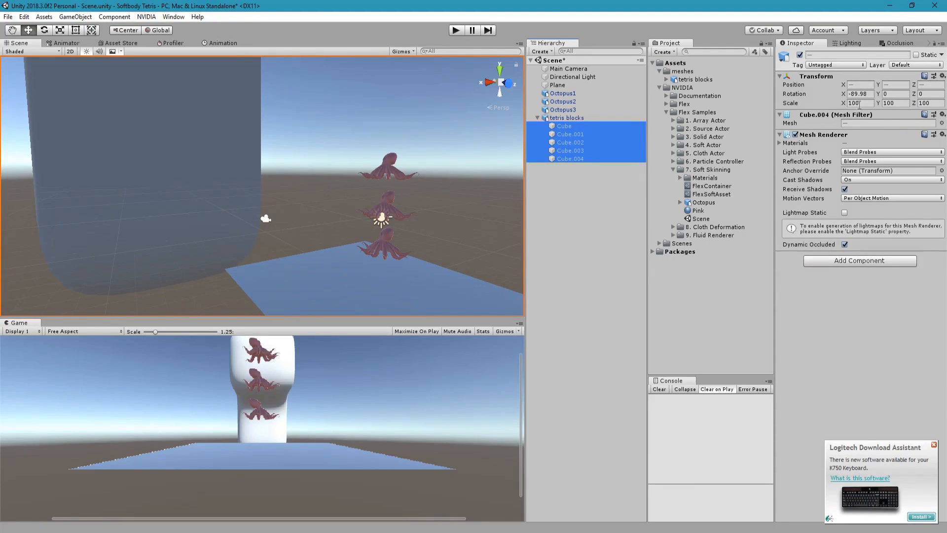
right_click(832, 81)
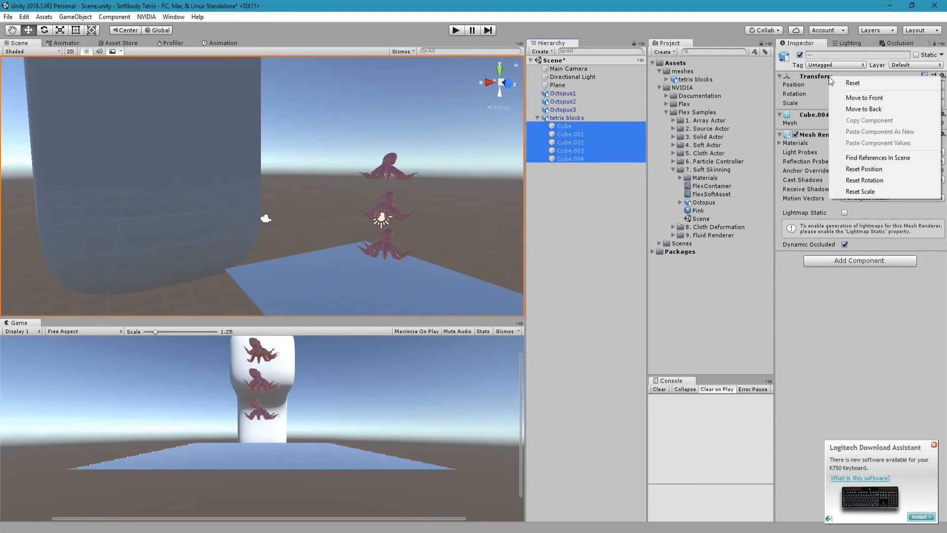
click(850, 82)
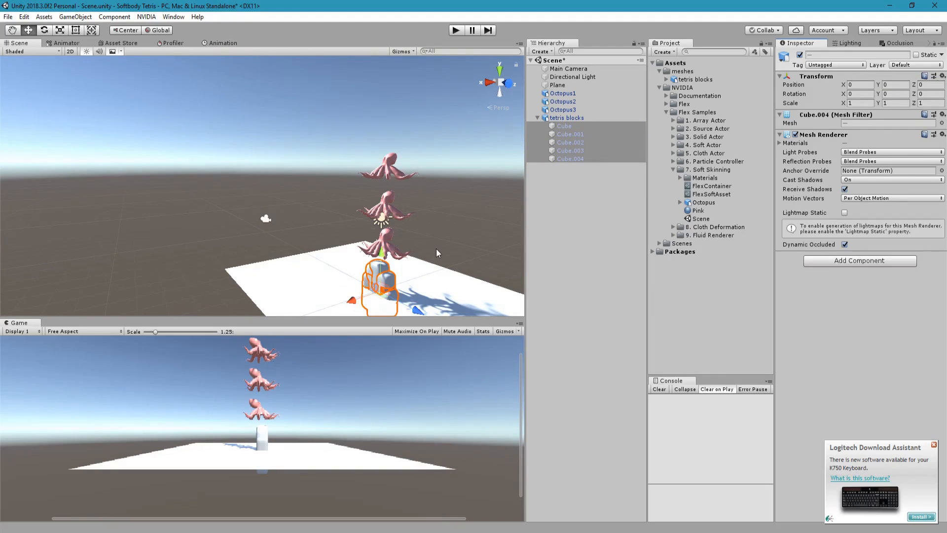
Step: Inspect the import settings of the tetris blocks model and dismiss the Logitech notification
middle_drag(436, 249, 385, 193)
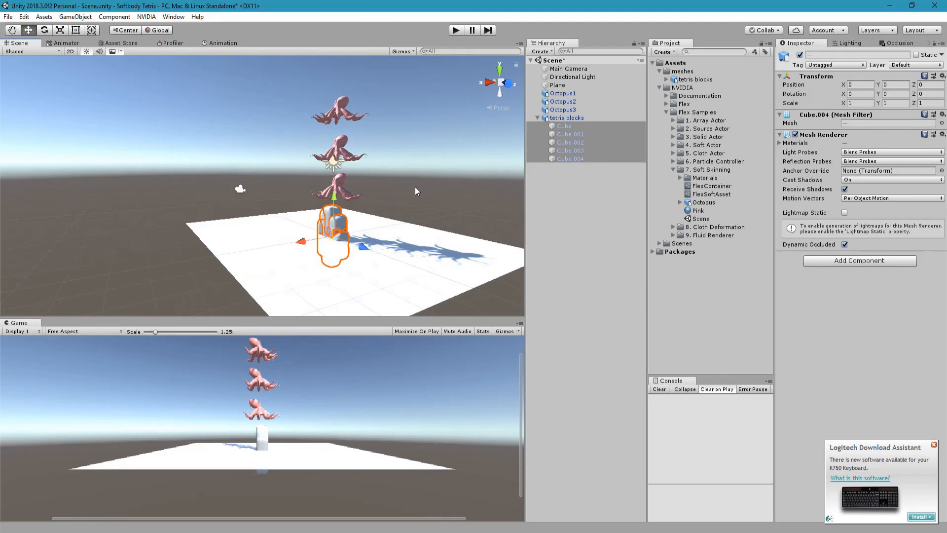
right_drag(359, 224, 395, 213)
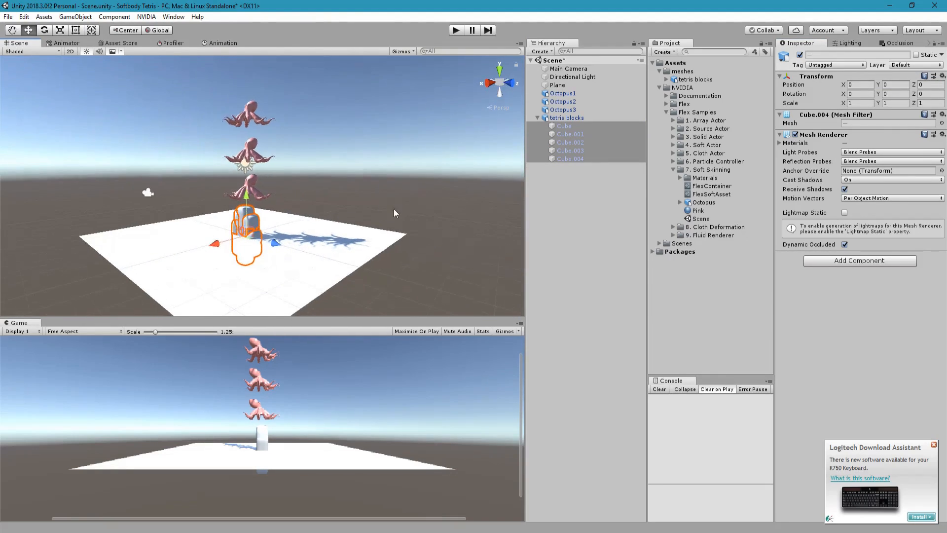
click(692, 80)
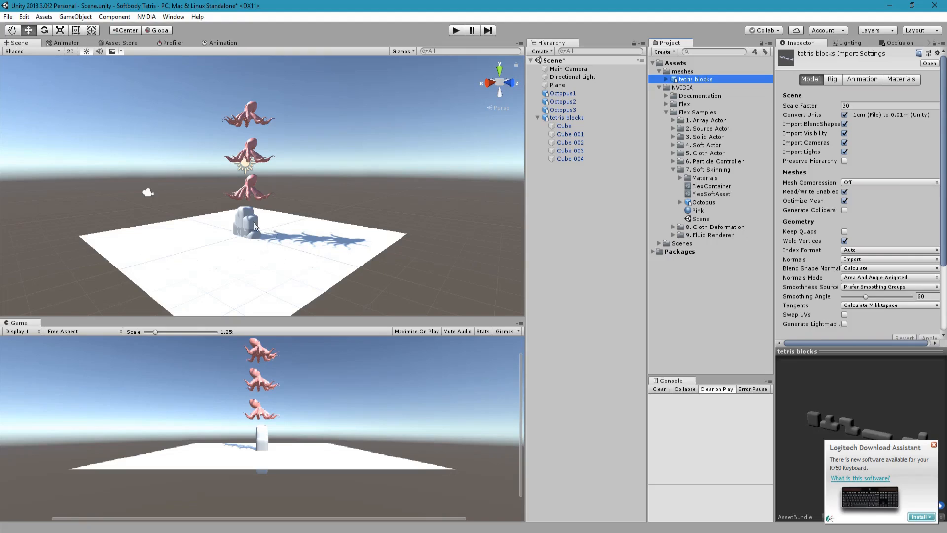
click(934, 445)
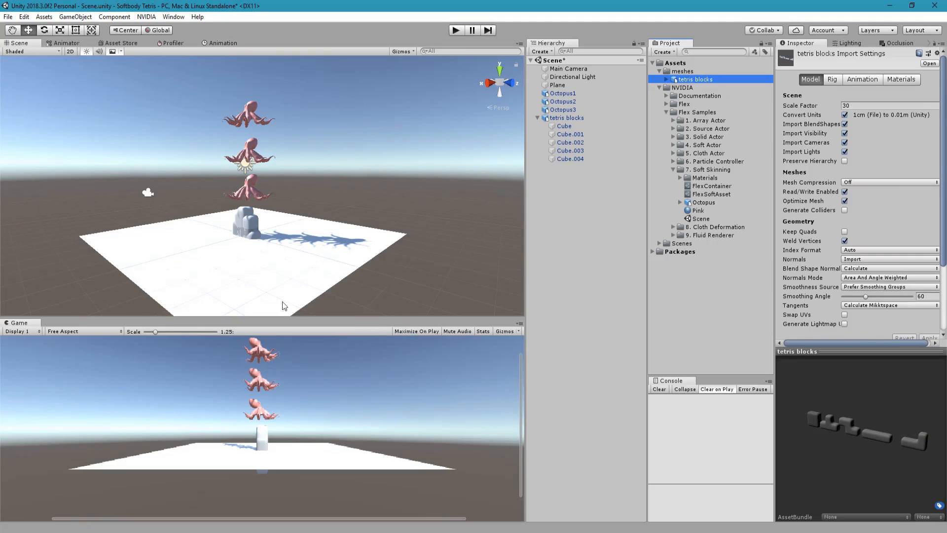
Step: Move the square, straight and S-shaped pieces out of the overlapping stack at the origin so they stand apart
middle_drag(282, 241, 312, 226)
click(324, 230)
key(w)
drag(267, 231, 314, 123)
click(571, 134)
click(570, 142)
click(570, 151)
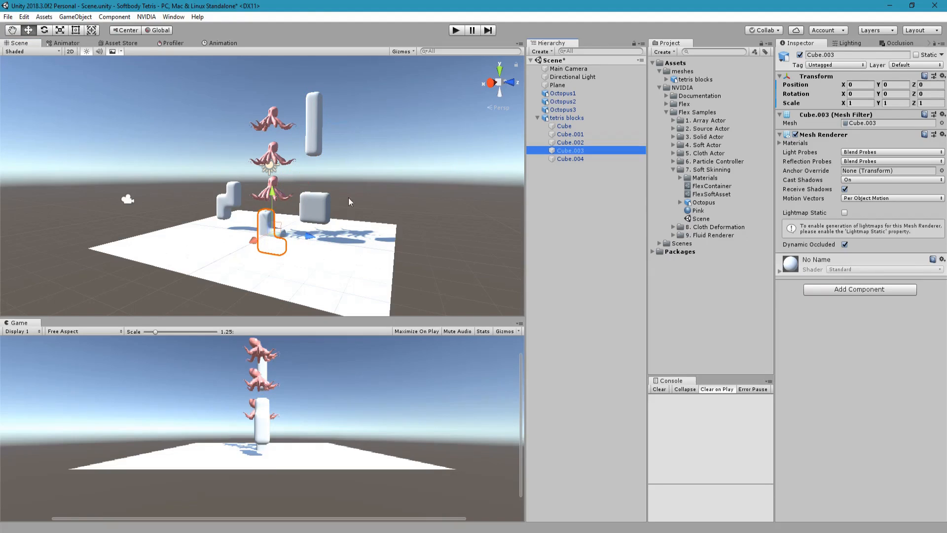
Step: Move the L-shaped piece up beside the octopuses and the T-shaped piece above them to Y 6.94, Z -0.12
drag(272, 228, 222, 129)
click(272, 224)
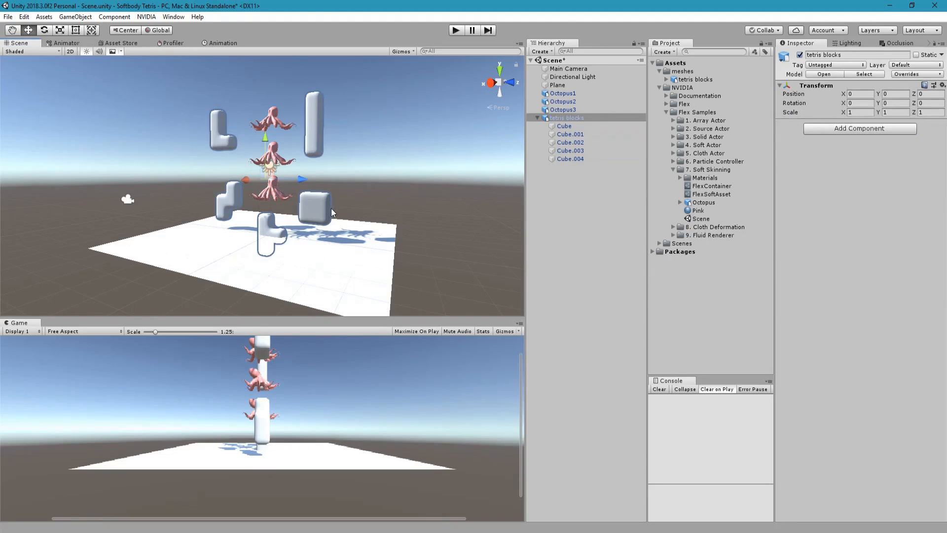
click(269, 234)
drag(269, 234, 267, 74)
middle_drag(332, 149, 300, 153)
Step: Deactivate the Octopus1, Octopus2 and Octopus3 objects so only the Tetris pieces remain in the scene
click(567, 93)
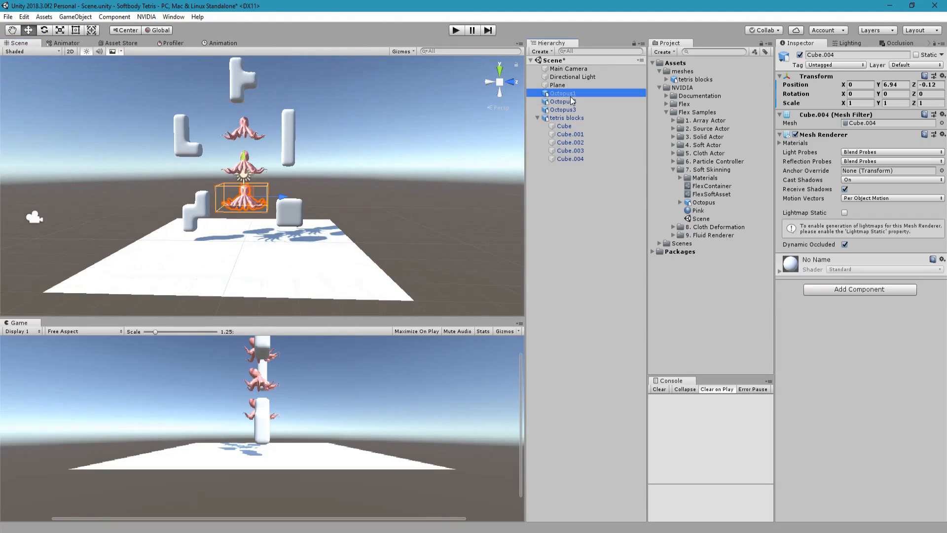
shift+click(563, 110)
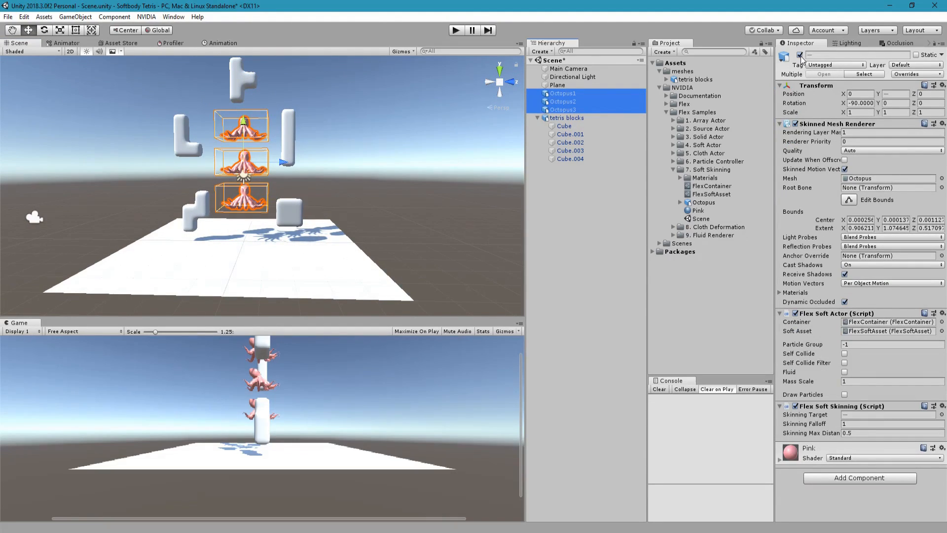
click(799, 55)
click(374, 140)
middle_drag(374, 141, 411, 144)
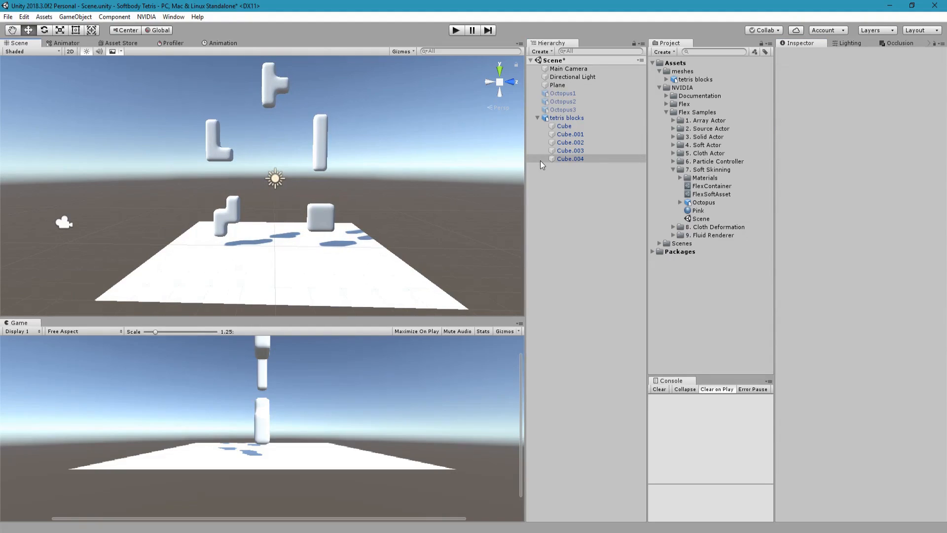
Step: Add a Skinned Mesh Renderer component to Cube through Cube.004 together
click(595, 113)
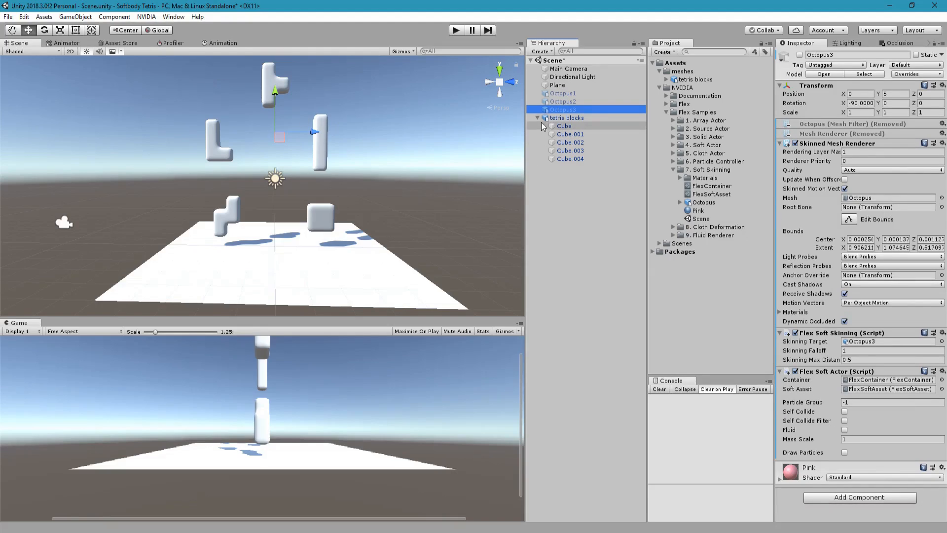
click(556, 126)
shift+click(584, 159)
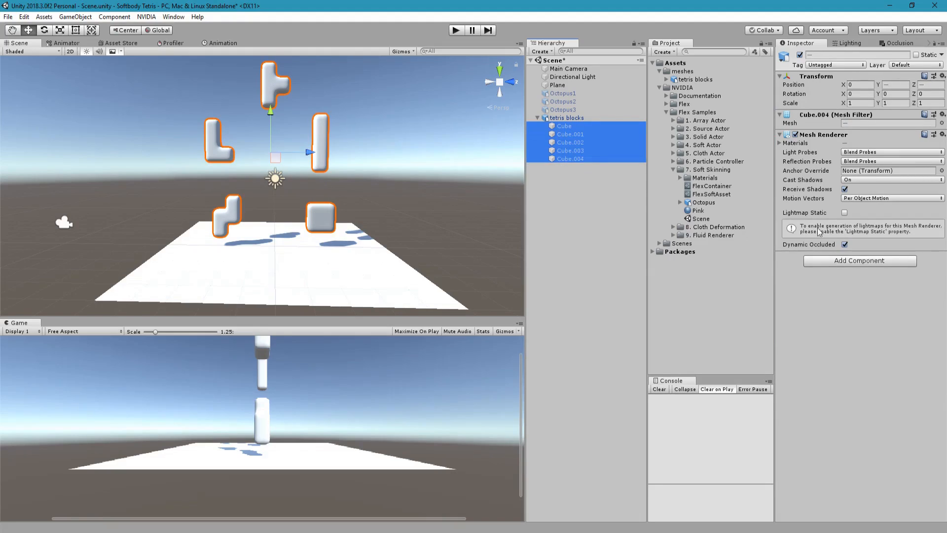
click(830, 260)
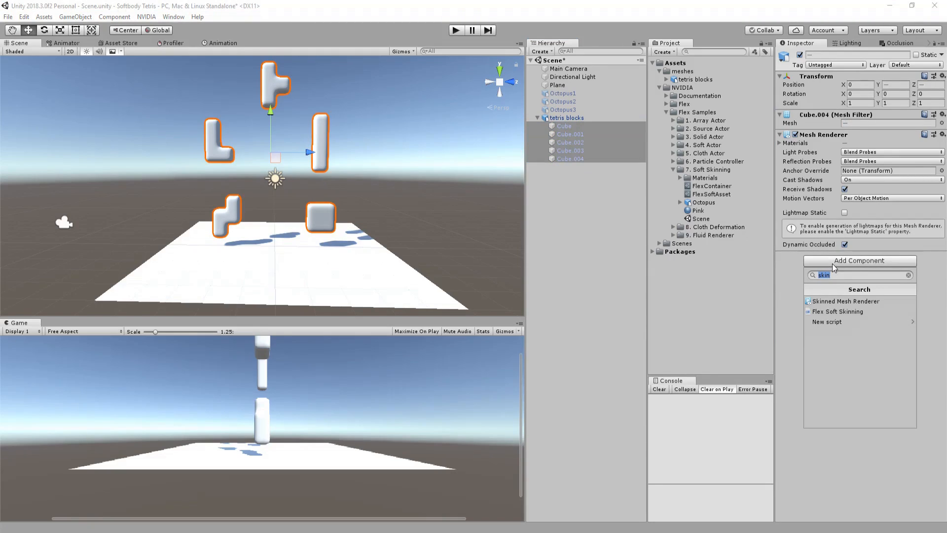
click(844, 301)
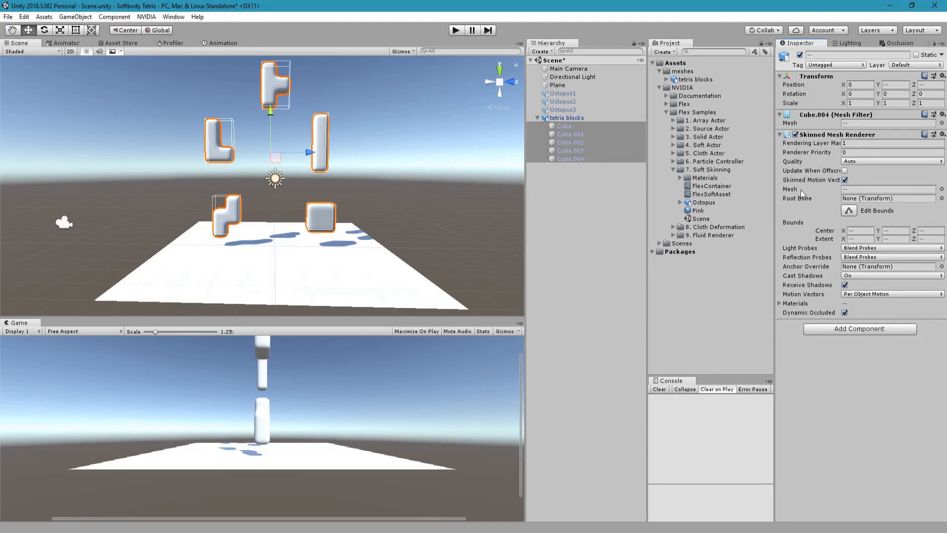
Step: Copy the Flex Soft Skinning component from Octopus3 and paste it as a new component onto all five cubes
click(572, 110)
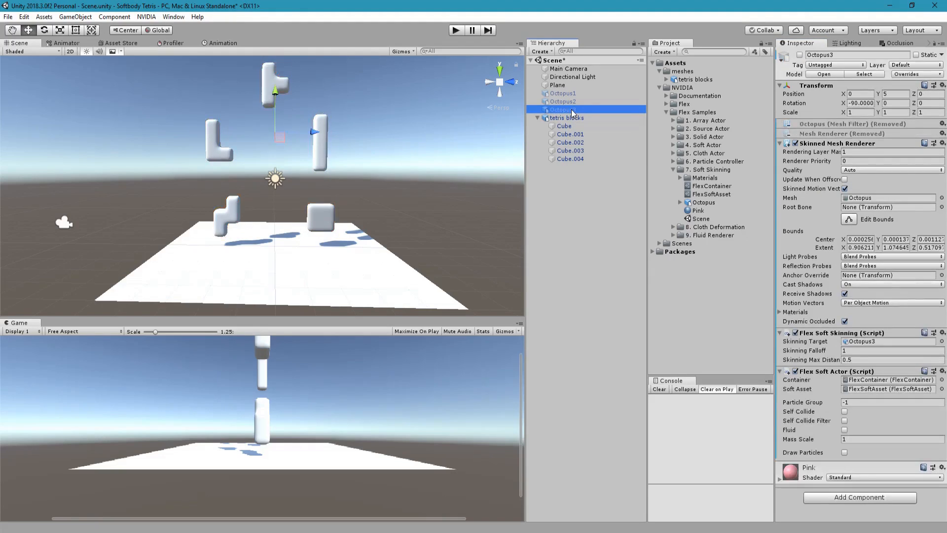
right_click(836, 337)
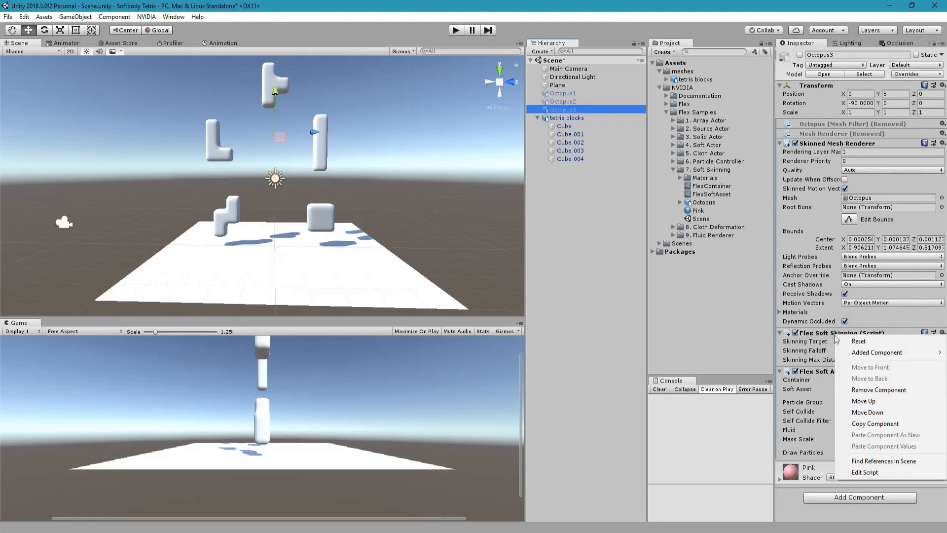
click(908, 431)
click(564, 126)
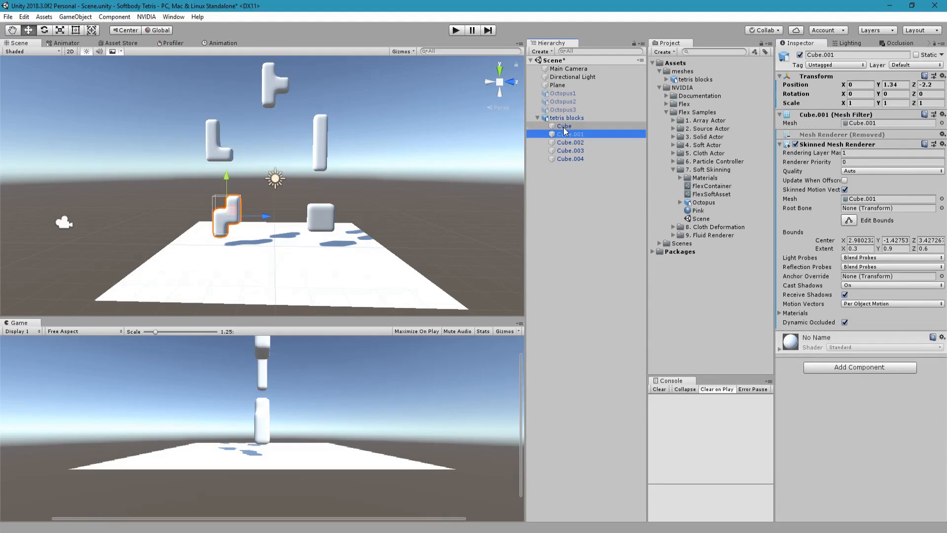
shift+click(567, 159)
right_click(819, 135)
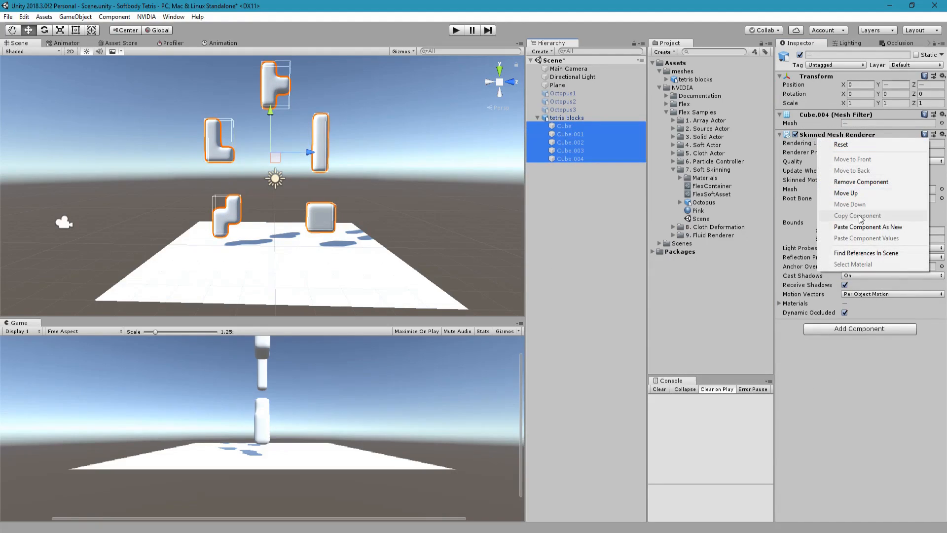
click(834, 243)
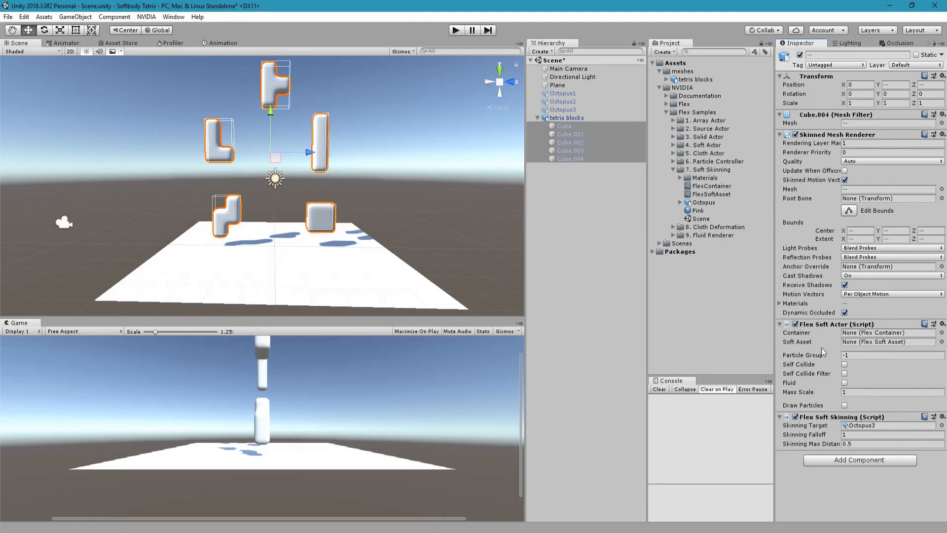
Step: Set each cube's Flex Soft Skinning target to the cube itself and assign FlexContainer as the Flex Soft Actor container for all five
click(560, 127)
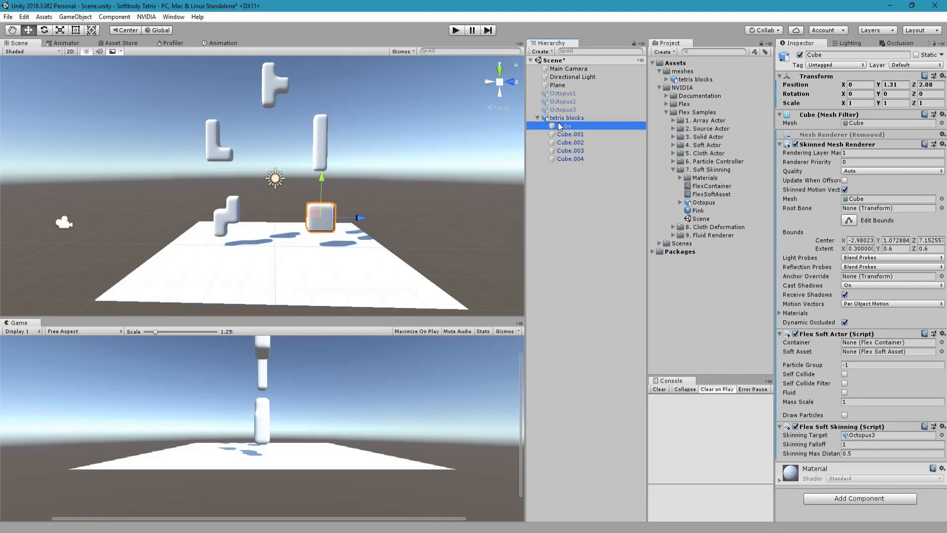
drag(557, 128, 857, 442)
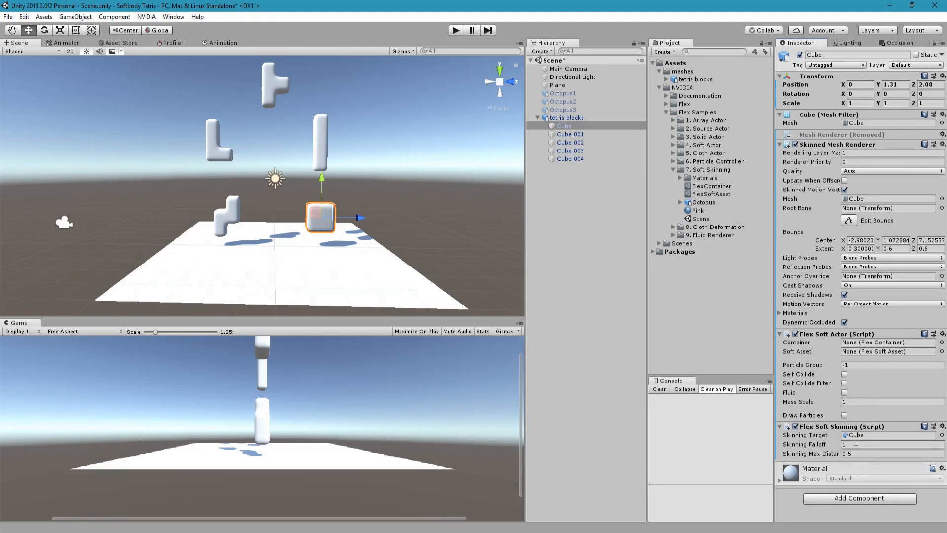
click(571, 136)
drag(577, 140, 859, 435)
click(580, 142)
drag(566, 143, 862, 435)
click(572, 150)
drag(578, 151, 873, 436)
click(572, 158)
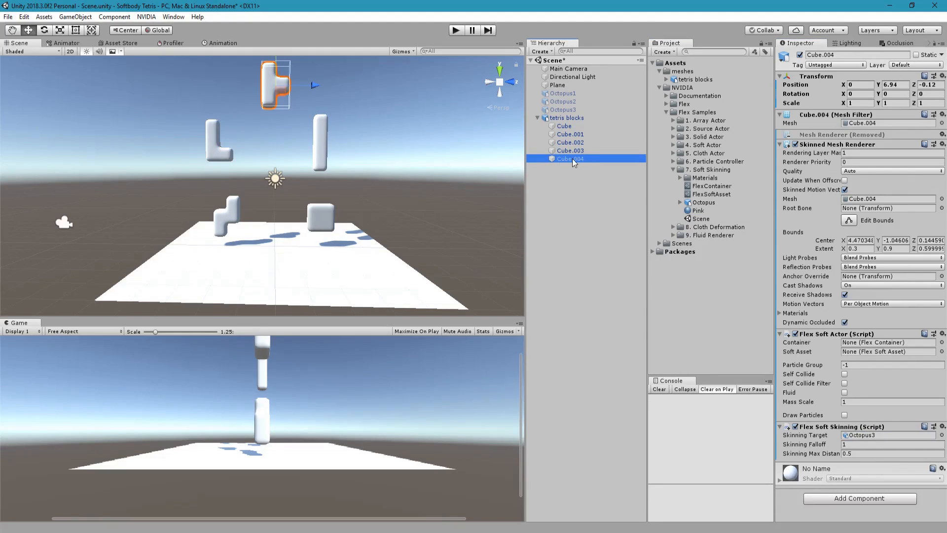
drag(573, 159, 872, 439)
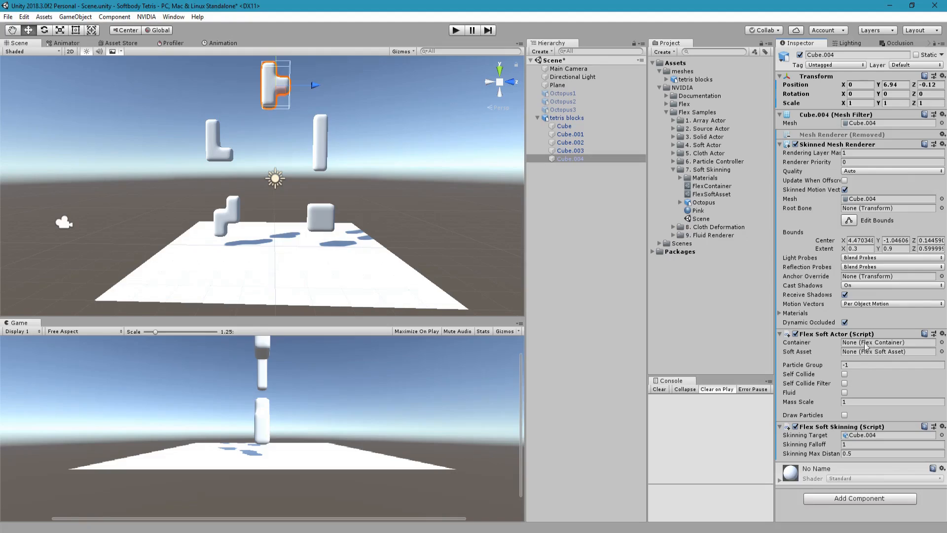
shift+click(581, 130)
drag(712, 186, 888, 333)
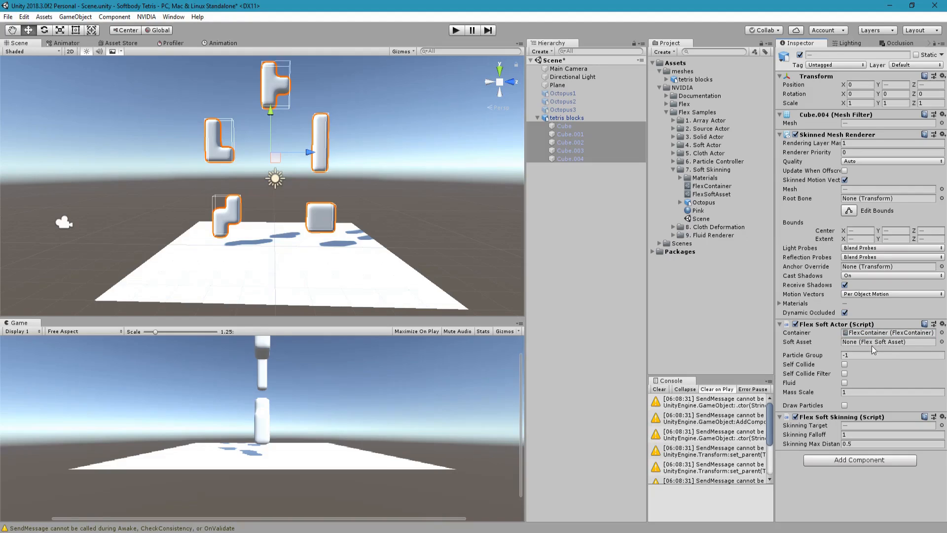
Step: Duplicate the FlexSoftAsset in the 7. Soft Skinning folder four times
click(711, 194)
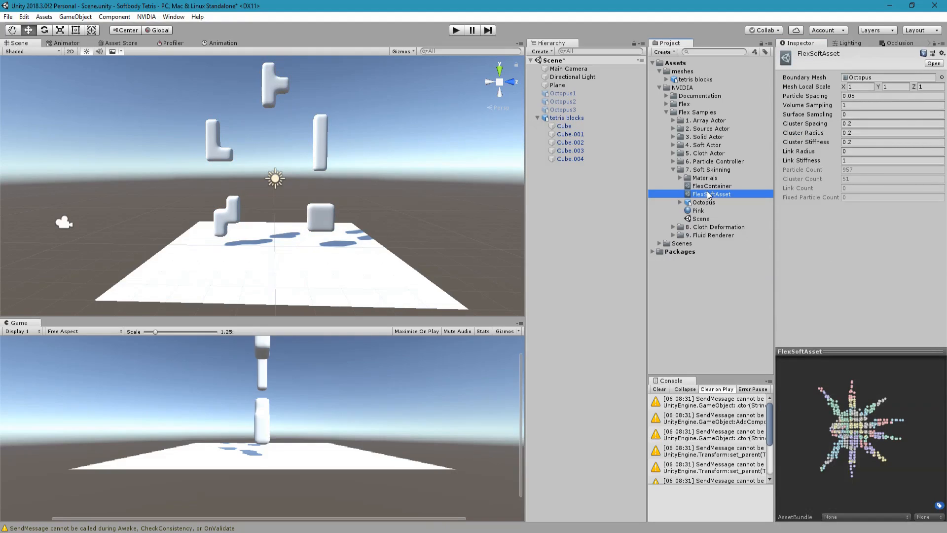
key(ctrl+d)
key(ctrl+d)
key(ctrl+d)
key(ctrl+d)
Step: Set the boundary mesh of FlexSoftAsset to the Cube mesh and of FlexSoftAsset 1 to Cube.001, inspecting their particle previews
click(717, 296)
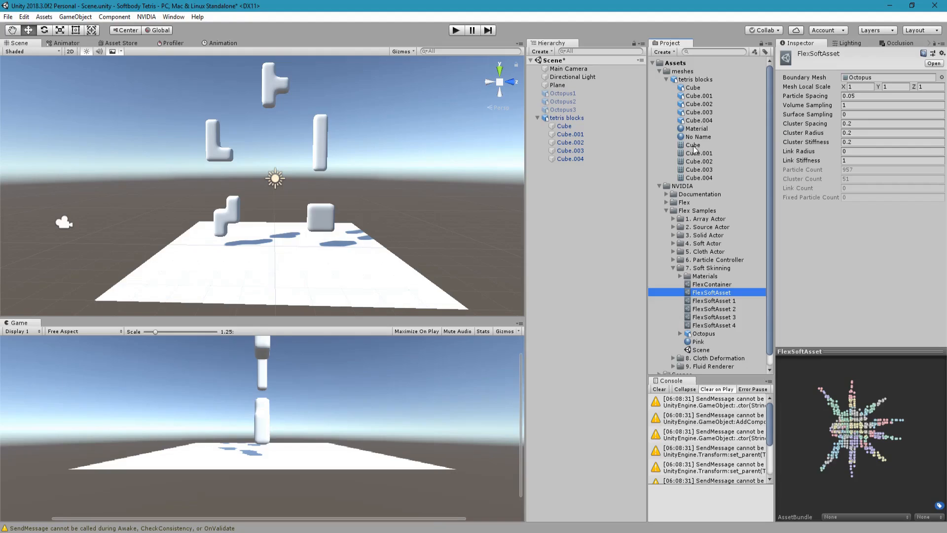
drag(694, 148, 870, 78)
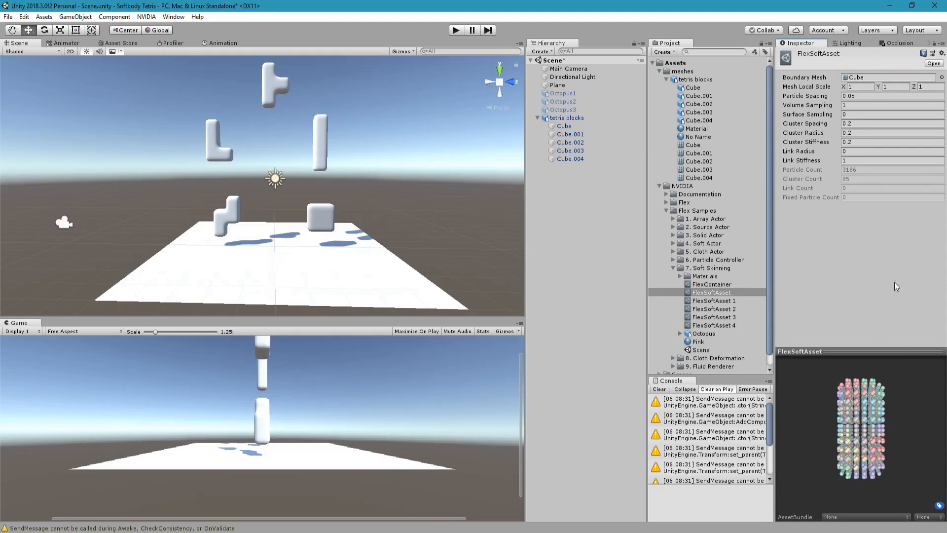
drag(865, 398, 839, 409)
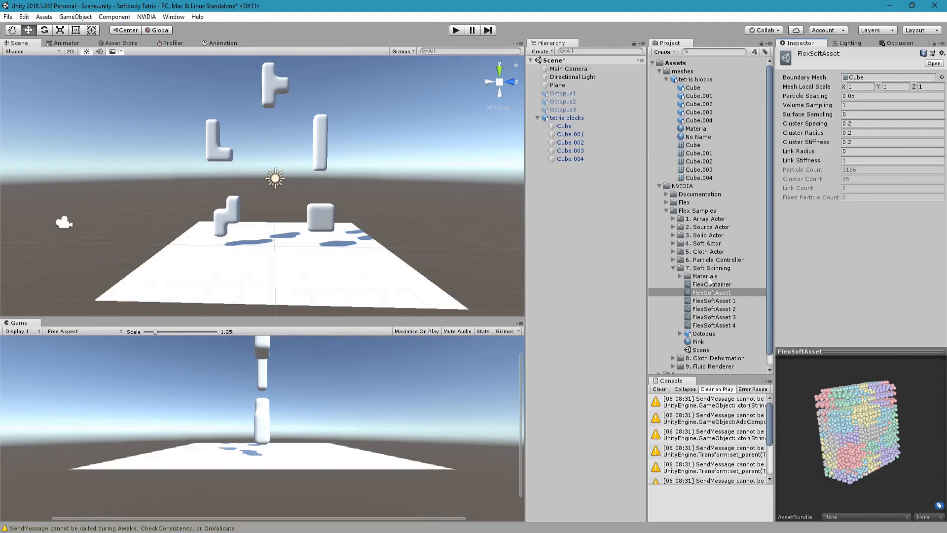
click(715, 301)
drag(705, 155, 867, 78)
drag(867, 407, 831, 416)
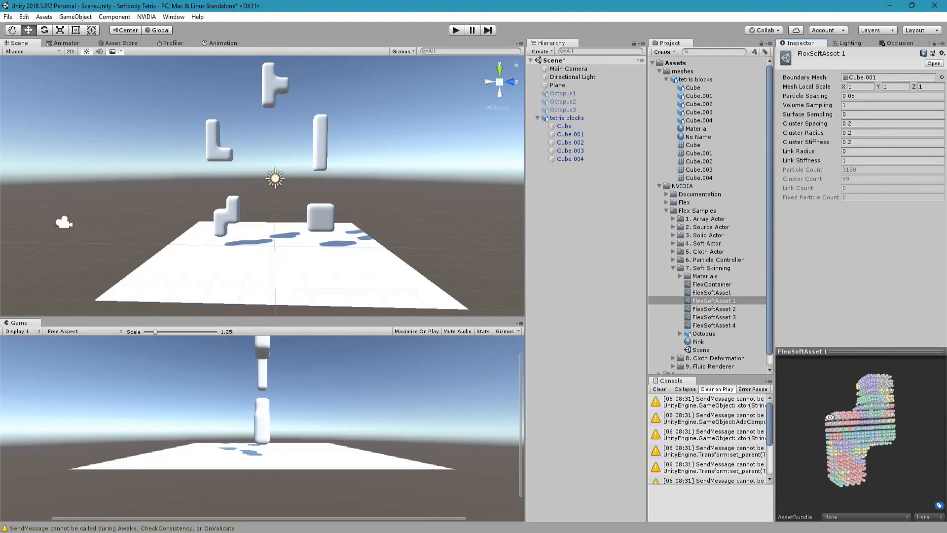
Step: Set the boundary meshes of FlexSoftAsset 2, 3 and 4 to the Cube.002, Cube.003 and Cube.004 meshes respectively
click(709, 113)
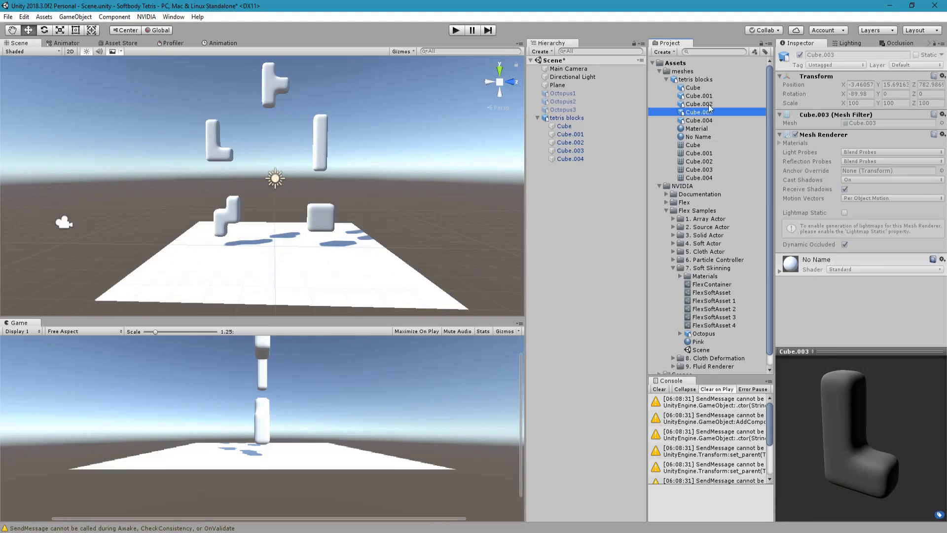
click(710, 104)
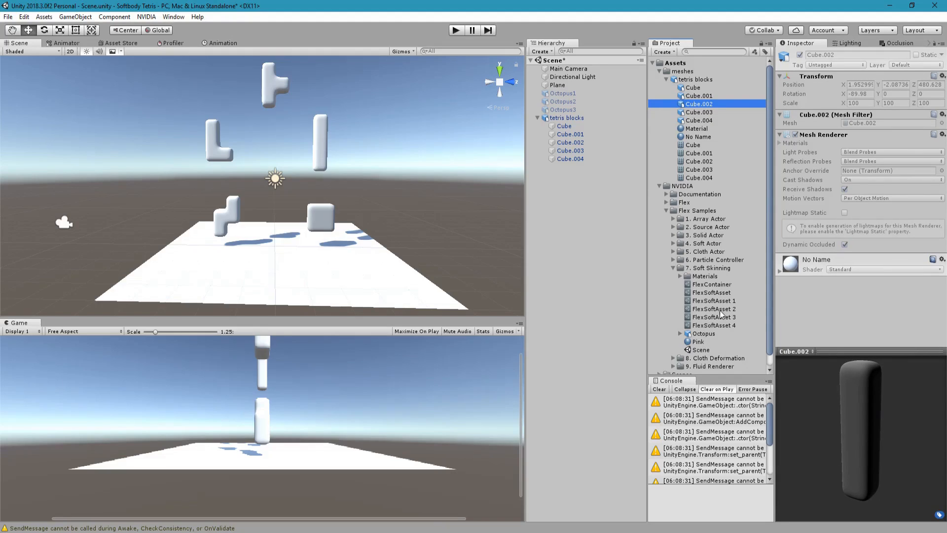
click(733, 309)
drag(699, 162, 883, 78)
drag(852, 419, 836, 414)
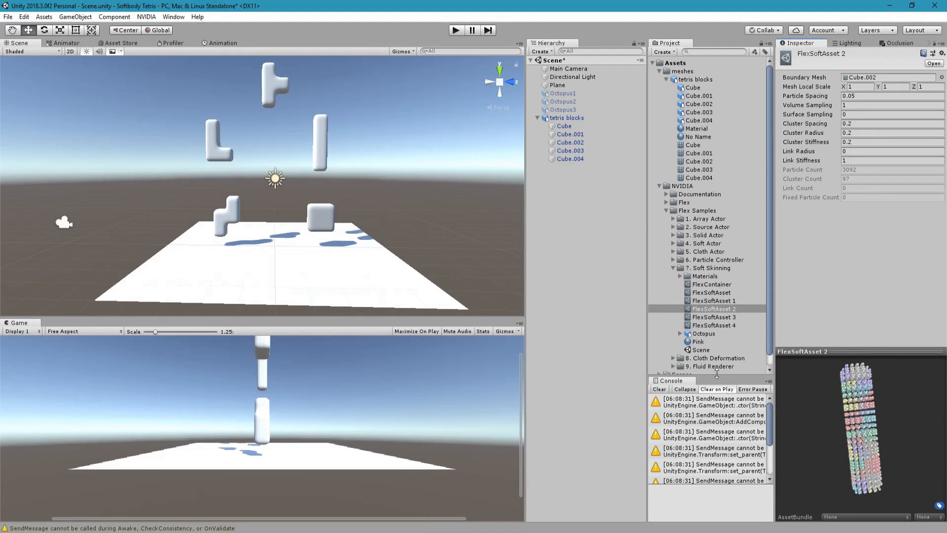
click(723, 318)
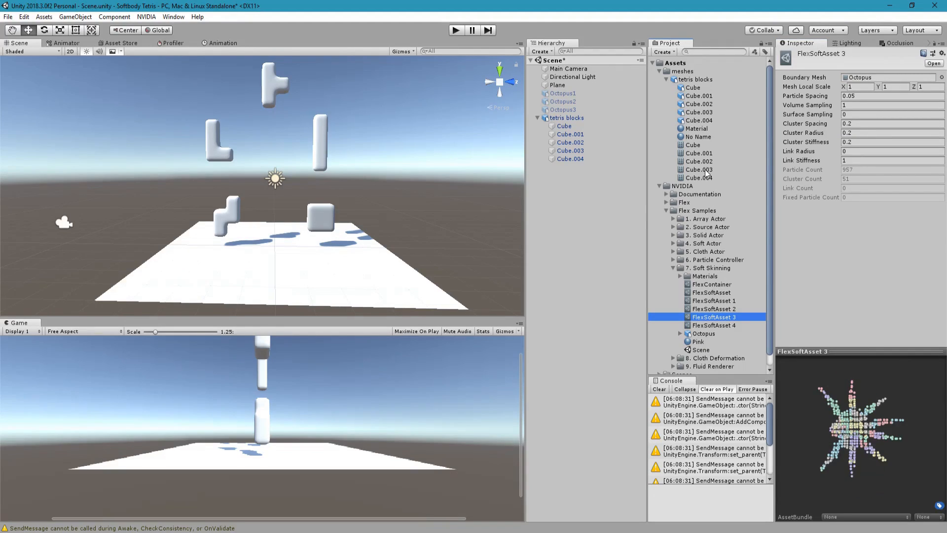
drag(707, 169, 849, 83)
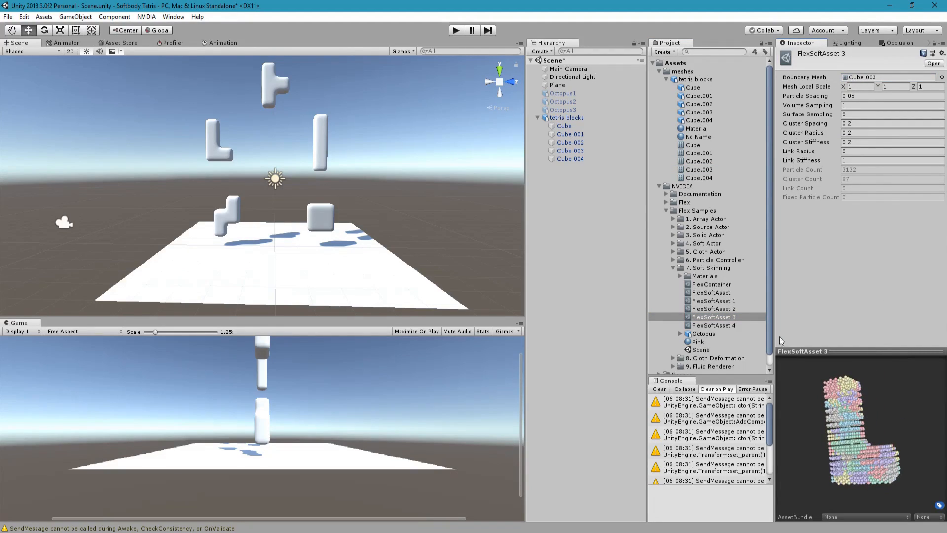
click(710, 326)
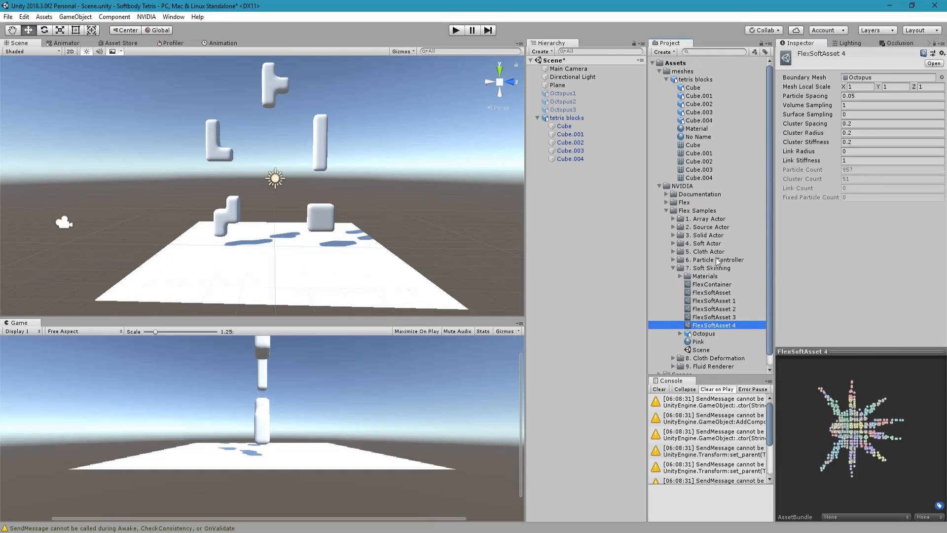
drag(713, 178, 863, 87)
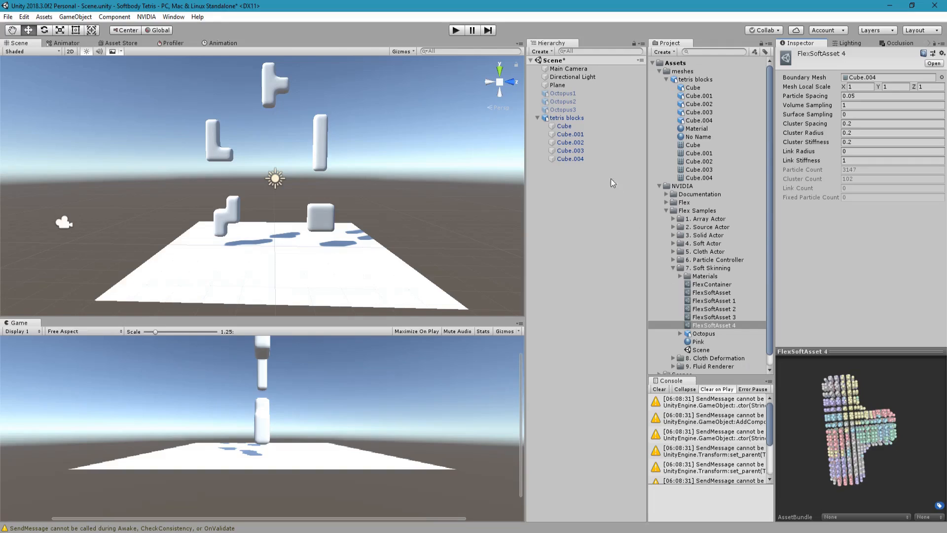
Step: Assign FlexSoftAsset to Cube and FlexSoftAsset 1 through 4 to Cube.001 through Cube.004 as their Flex Soft Actor soft assets
click(614, 126)
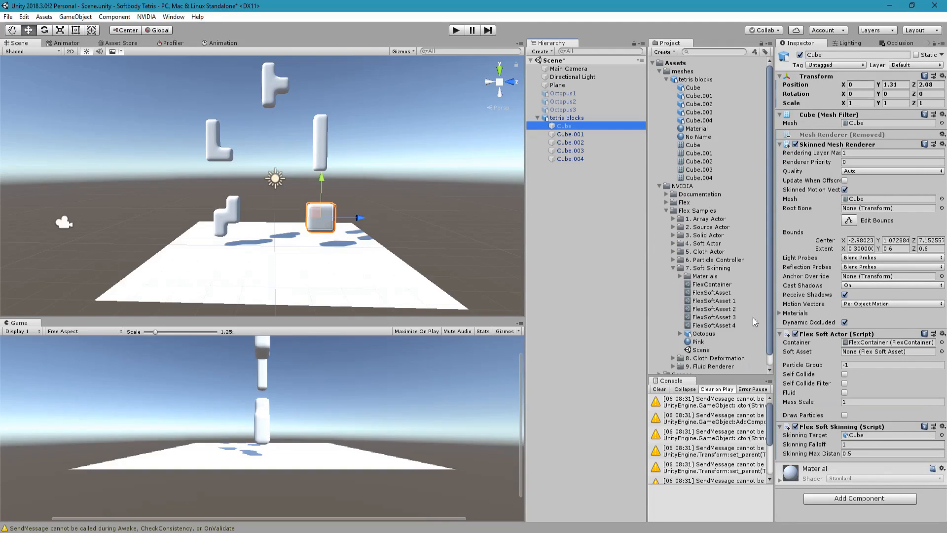
drag(720, 294, 866, 353)
click(588, 135)
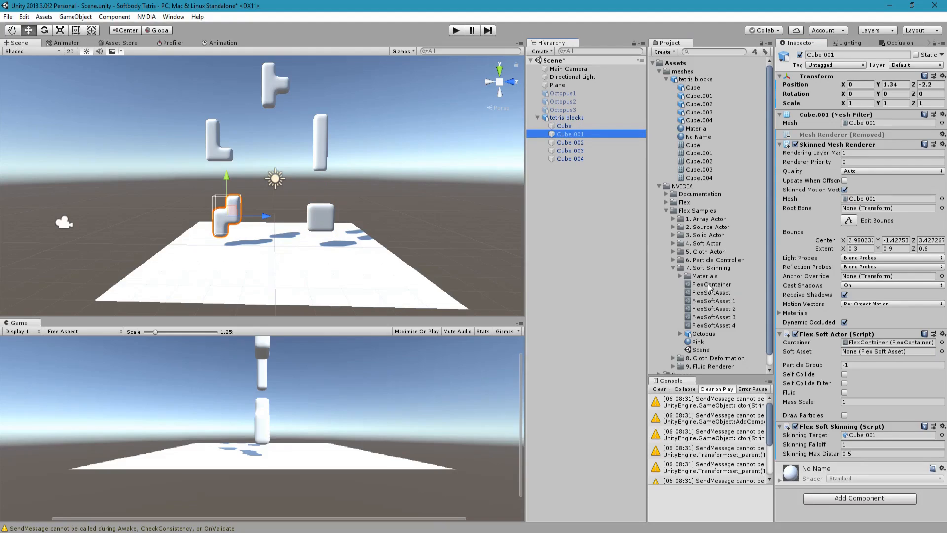
drag(726, 299, 883, 352)
click(603, 143)
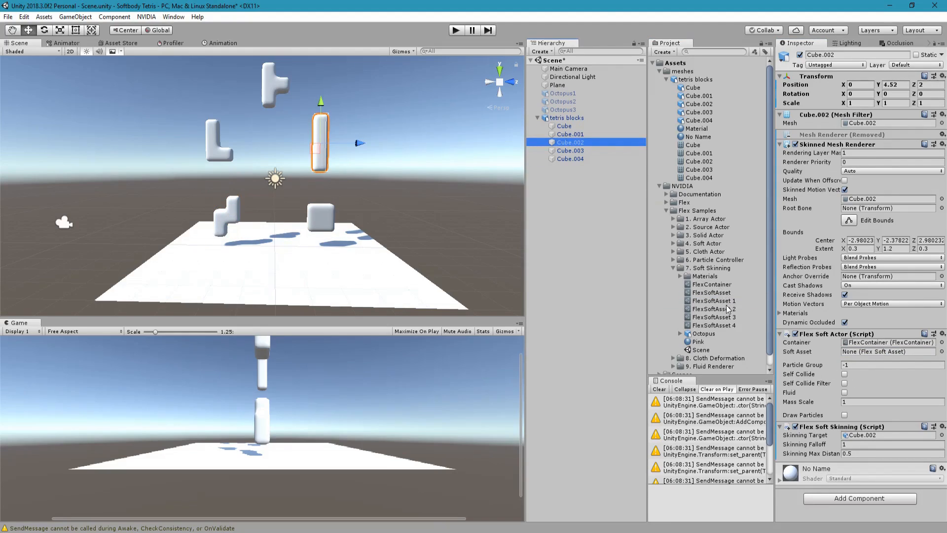
drag(727, 309, 882, 351)
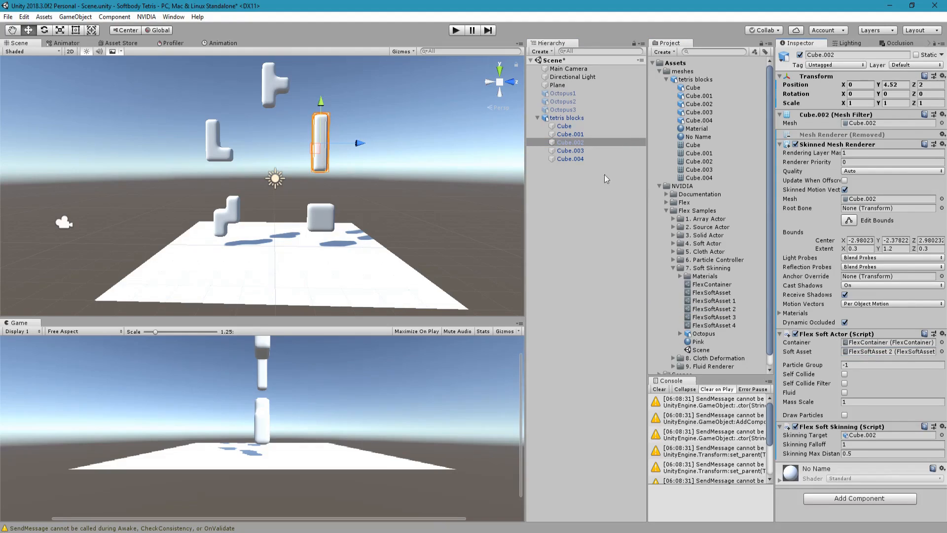
click(578, 151)
drag(710, 316, 878, 353)
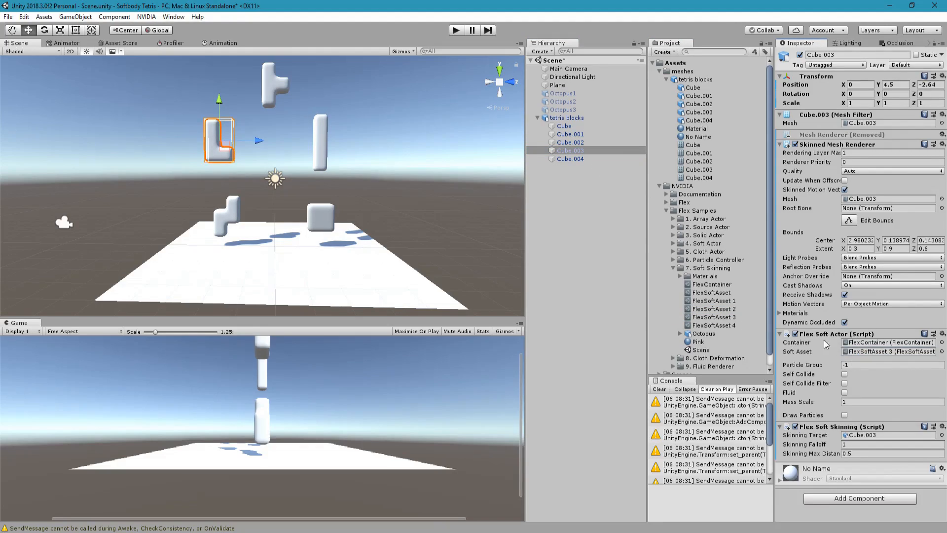
click(582, 157)
drag(720, 325, 858, 352)
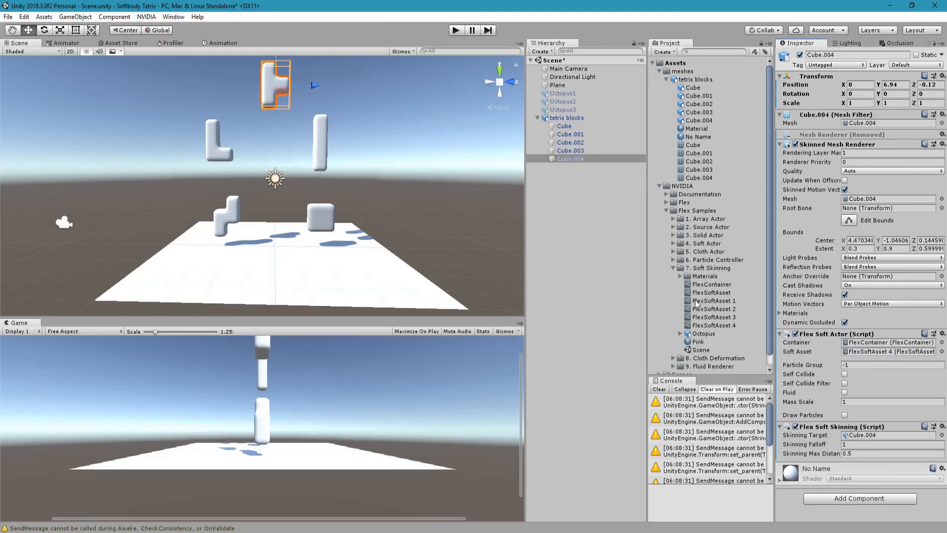
Step: Set the Max Particles of the FlexContainer asset in the 7. Soft Skinning folder to 100000
click(718, 284)
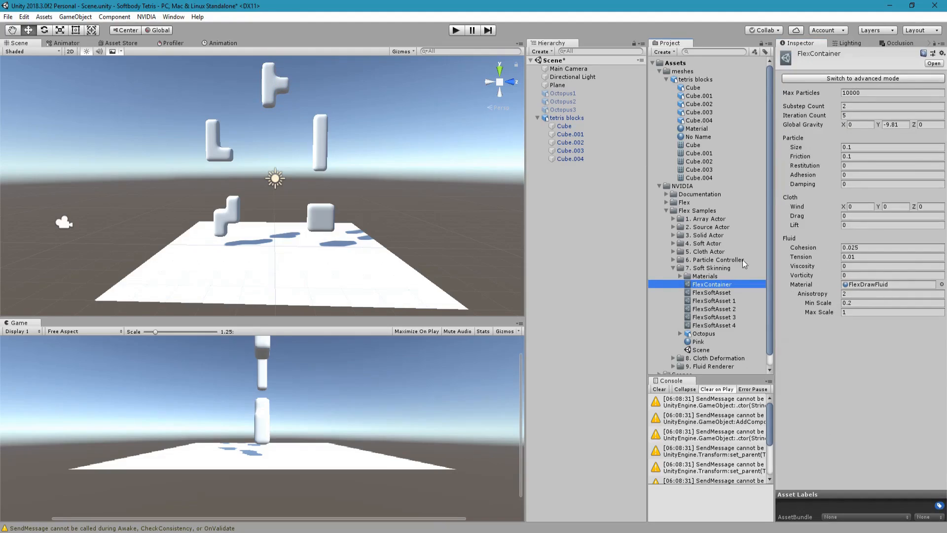
click(872, 93)
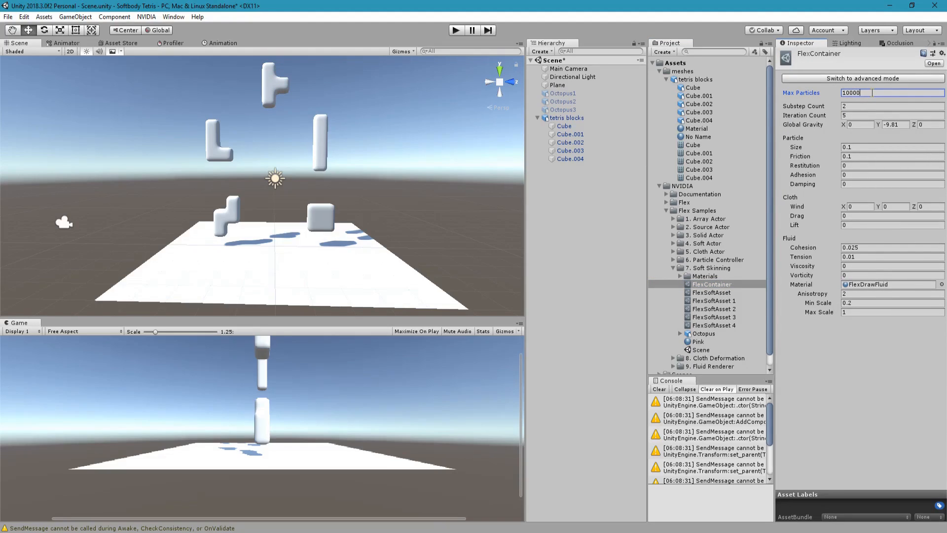
text(0)
Step: Align the Main Camera with the current scene view, run the scene to test the falling soft bodies, and stop it
click(65, 222)
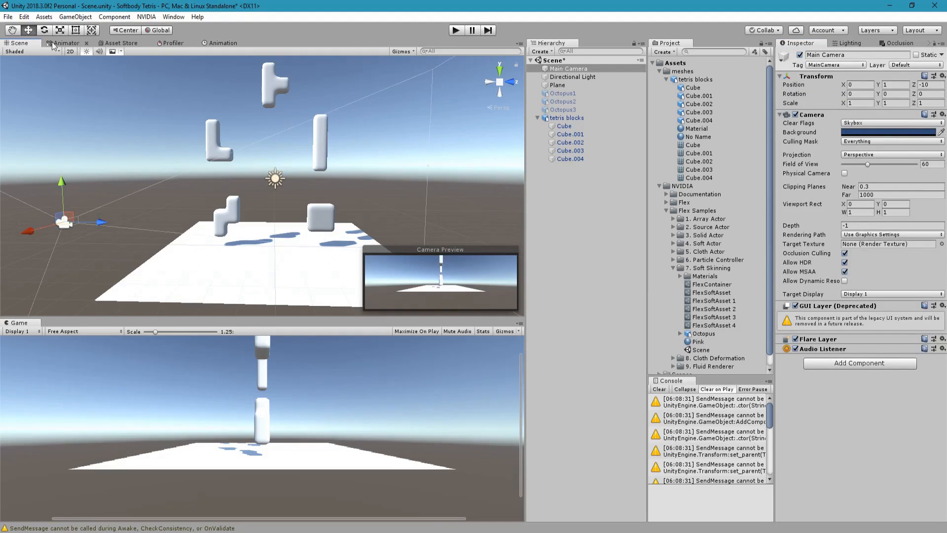
click(75, 16)
click(98, 220)
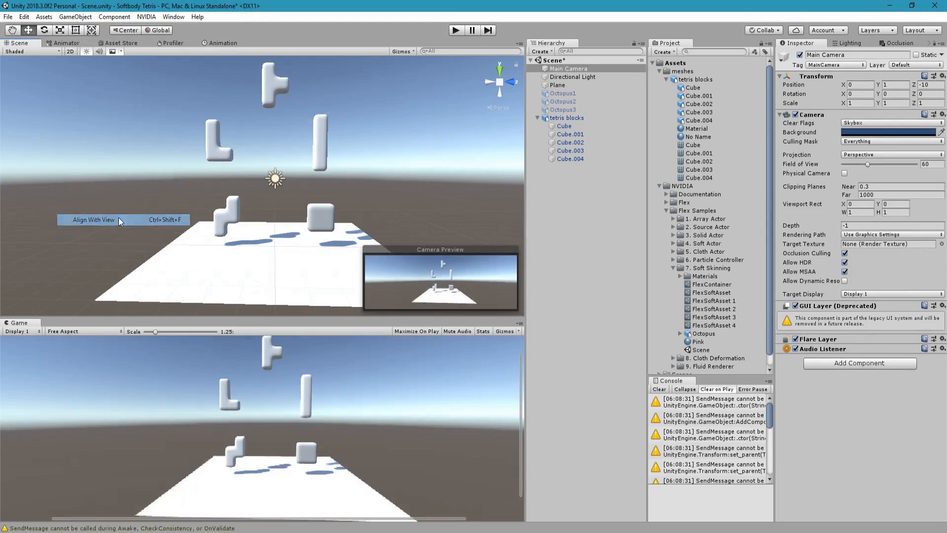
click(456, 30)
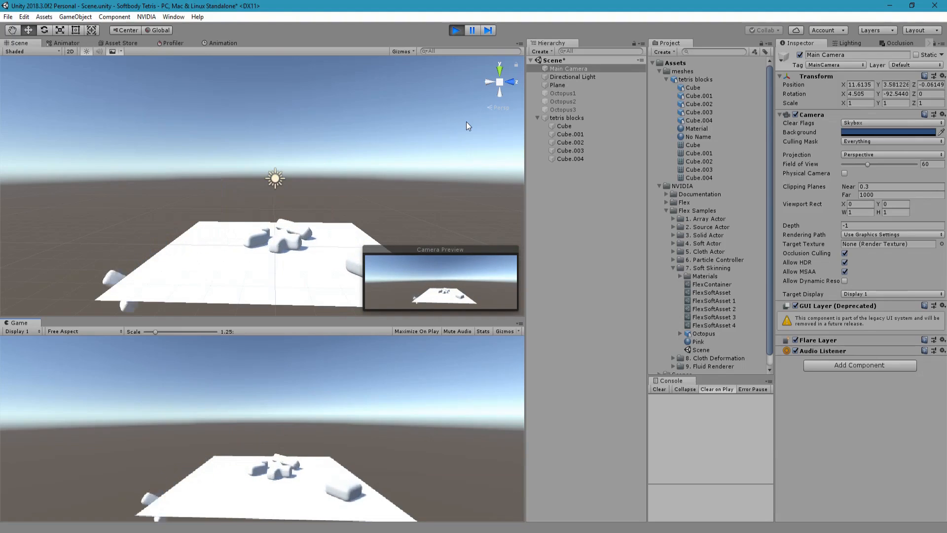
click(456, 31)
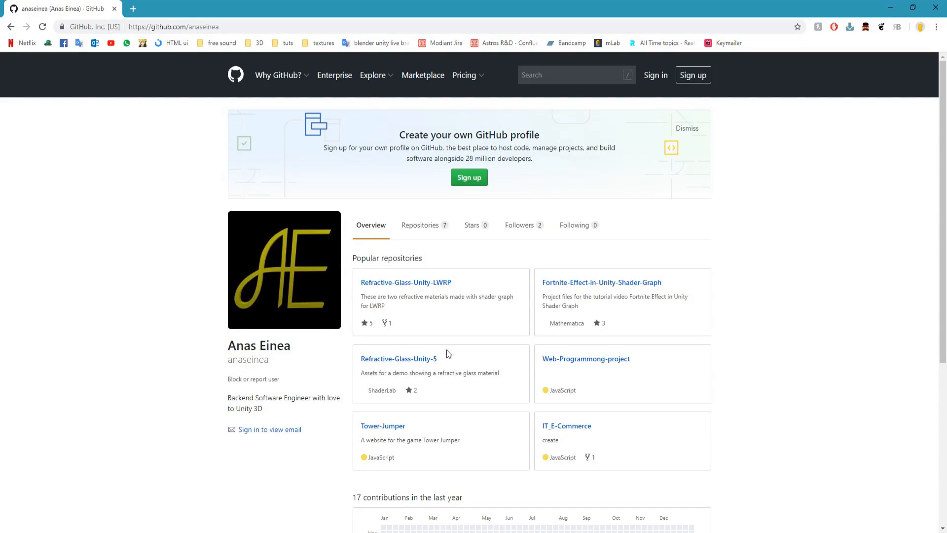
Step: In the GitHub repository Refractive-Glass-Unity-5, open the raw version of hlsl Lit refractive.shader from the myshaders folder
click(419, 360)
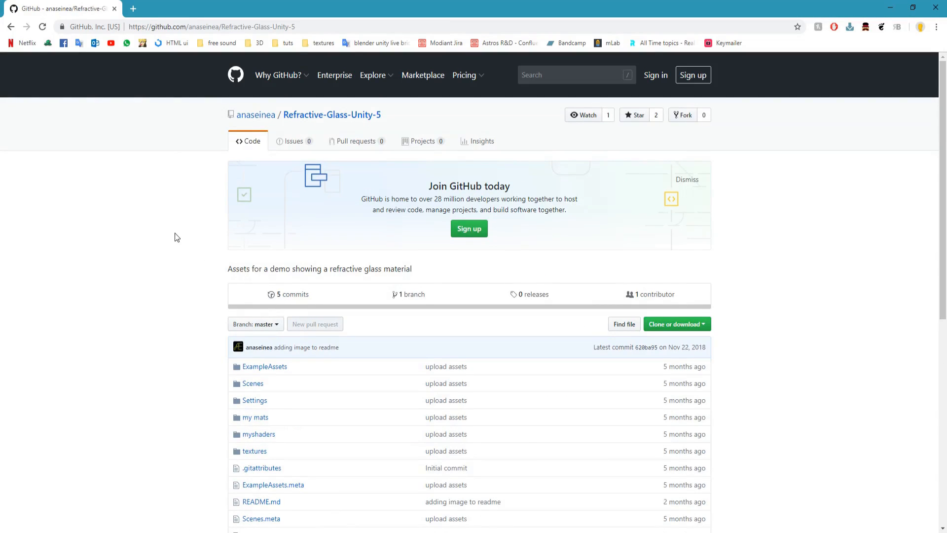
scroll(227, 263, down, 3)
click(257, 279)
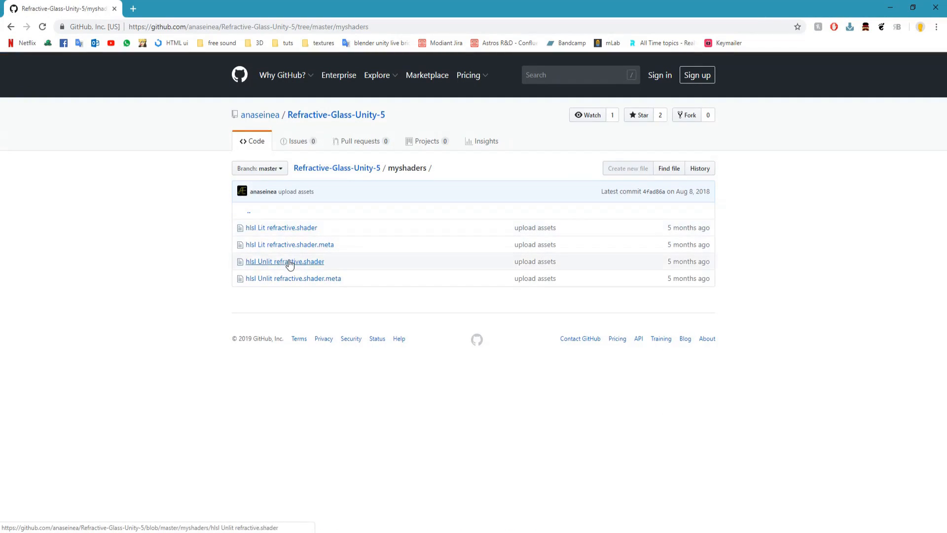
click(286, 229)
scroll(152, 250, down, 4)
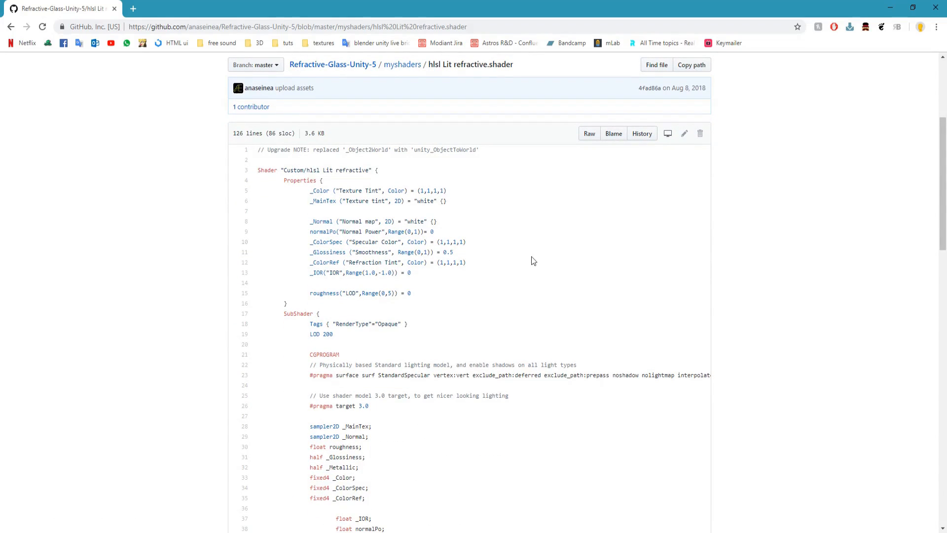
click(589, 134)
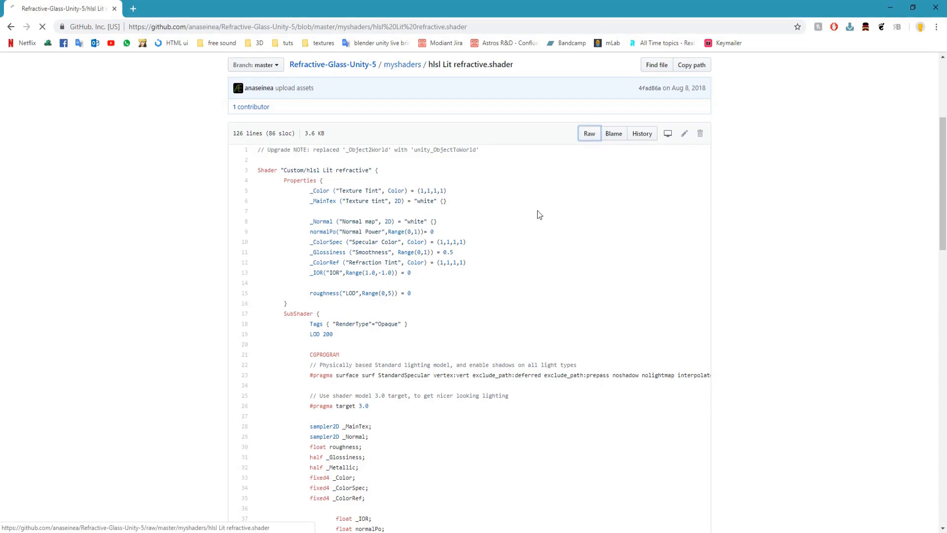
Step: Save the raw shader as hlsl Lit refractive.shader in the Assets folder of the Softbody Tetris project
right_click(310, 231)
click(333, 279)
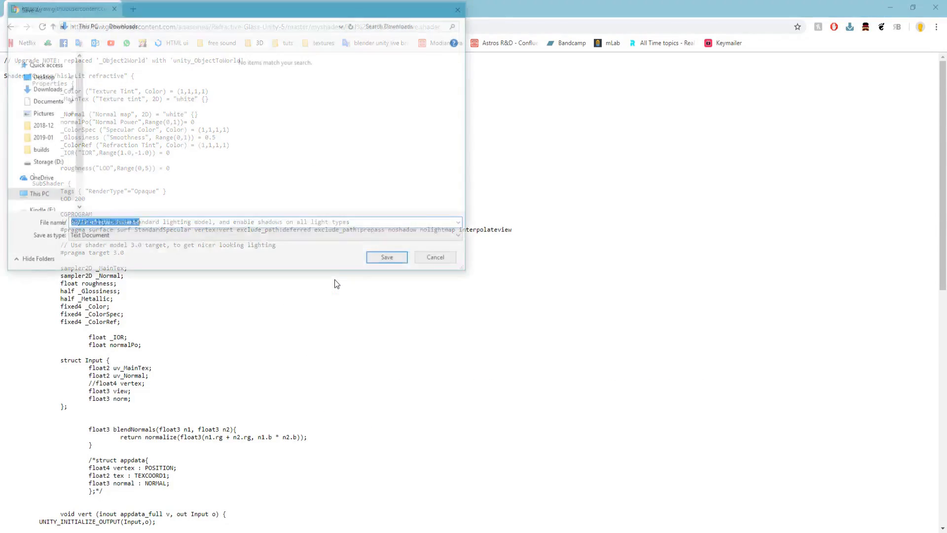
click(155, 226)
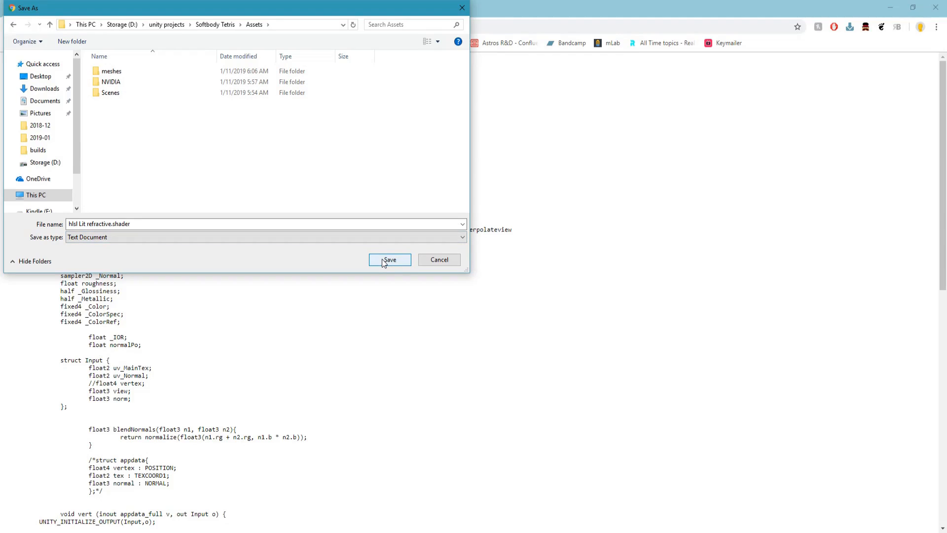
click(387, 260)
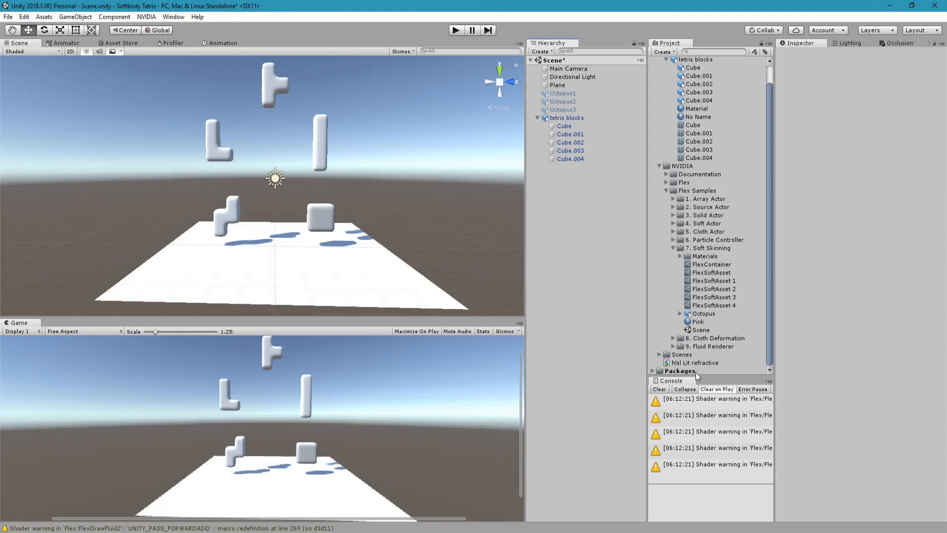
Step: Back in Unity, create a new material from the hlsl Lit refractive shader asset
click(699, 363)
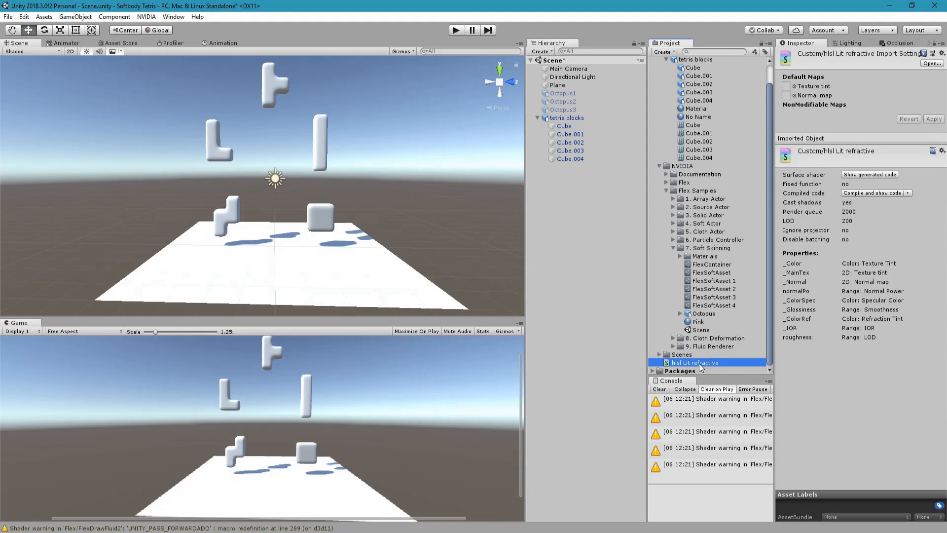
right_click(700, 364)
mouse_move(747, 126)
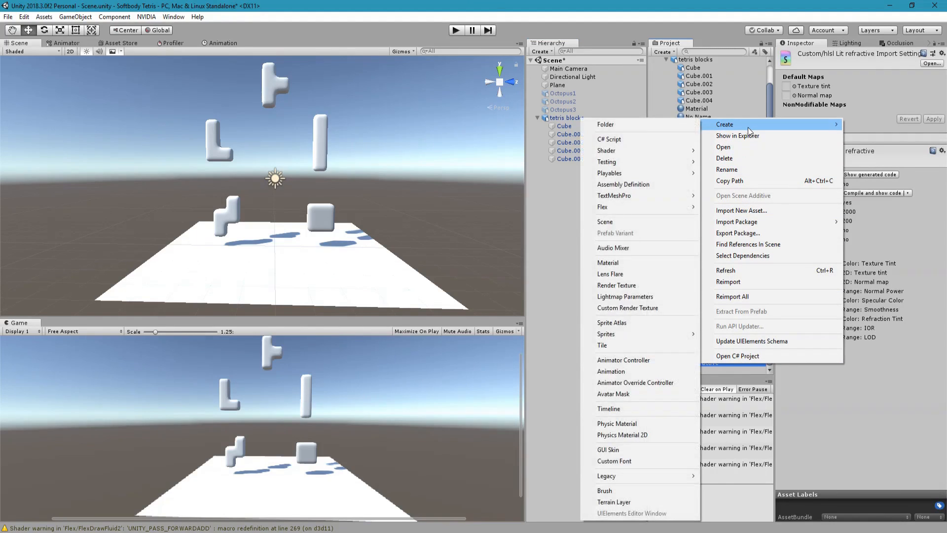
click(641, 264)
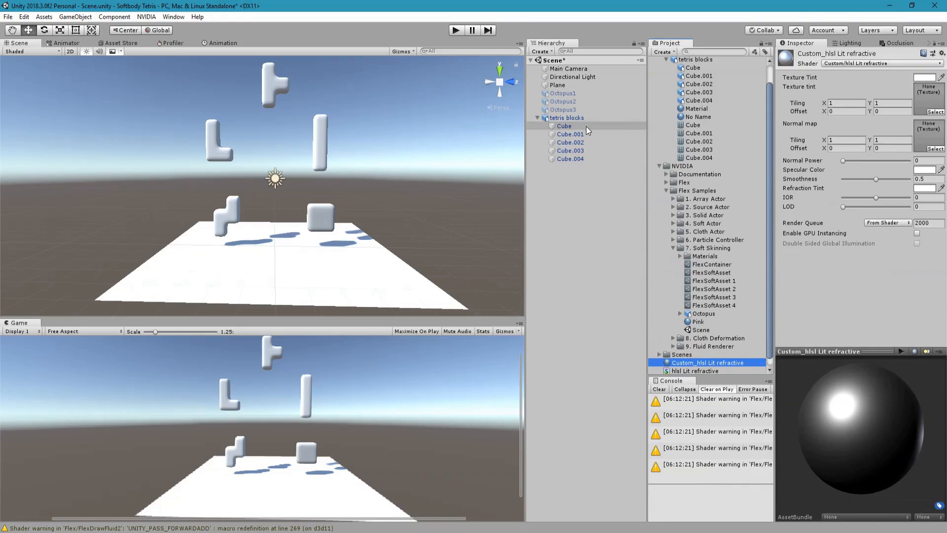
Step: Assign the Custom_hlsl Lit refractive material as Element 0 of Cube through Cube.004 under tetris blocks
click(565, 126)
shift+click(571, 159)
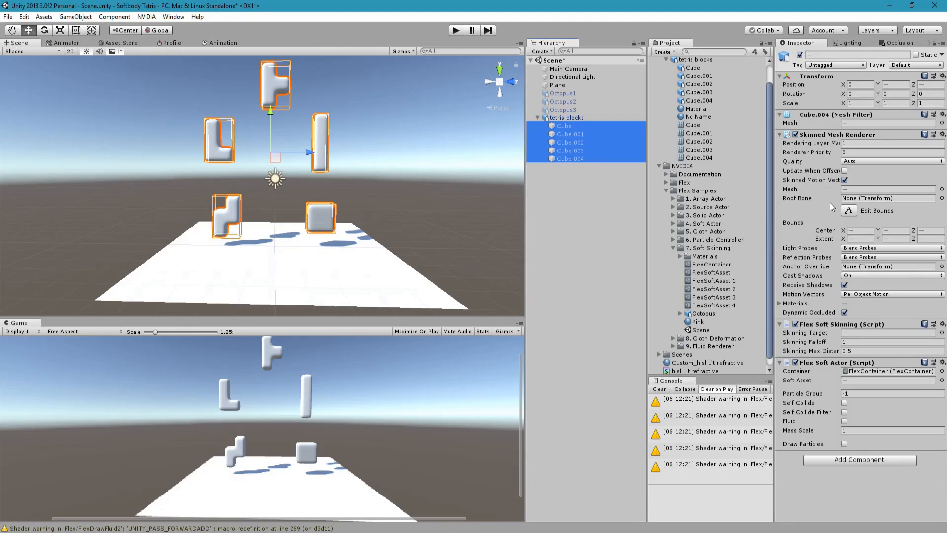
click(782, 304)
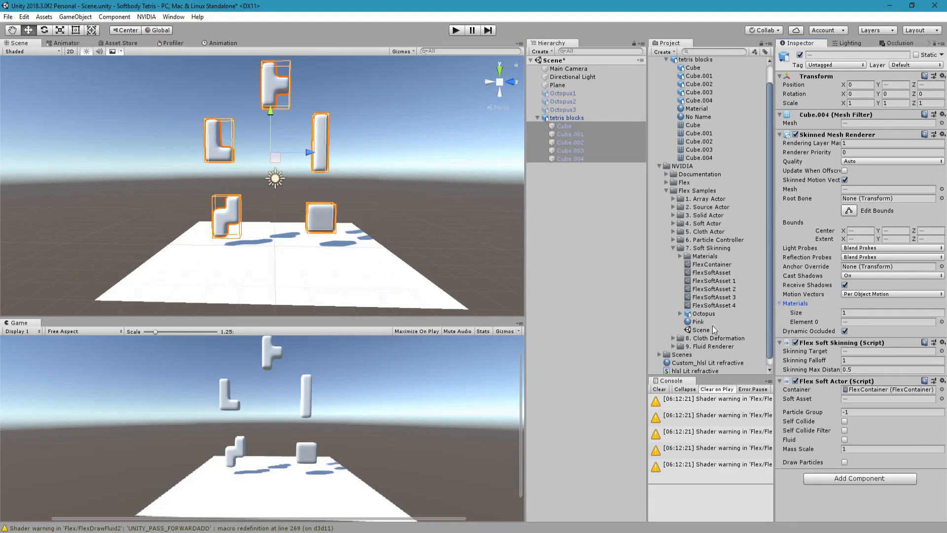
drag(691, 362, 856, 329)
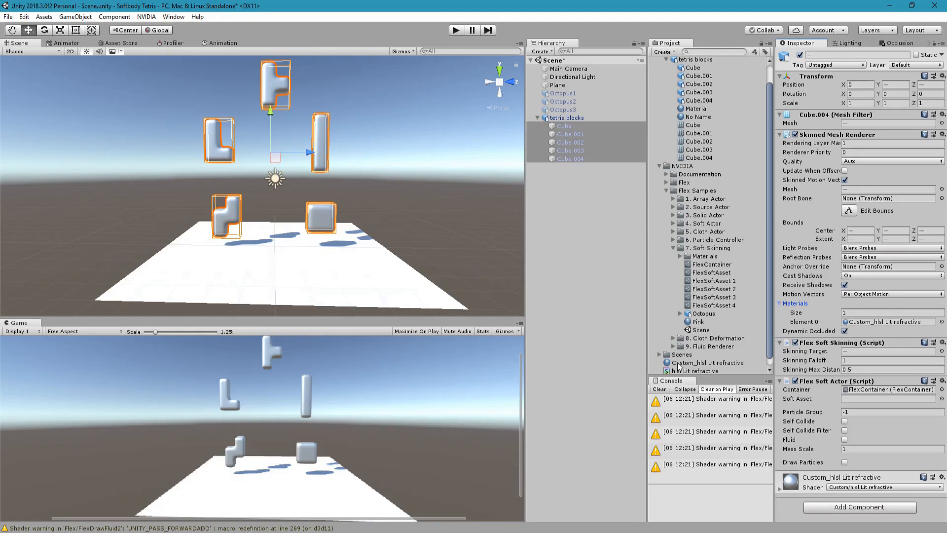
click(583, 200)
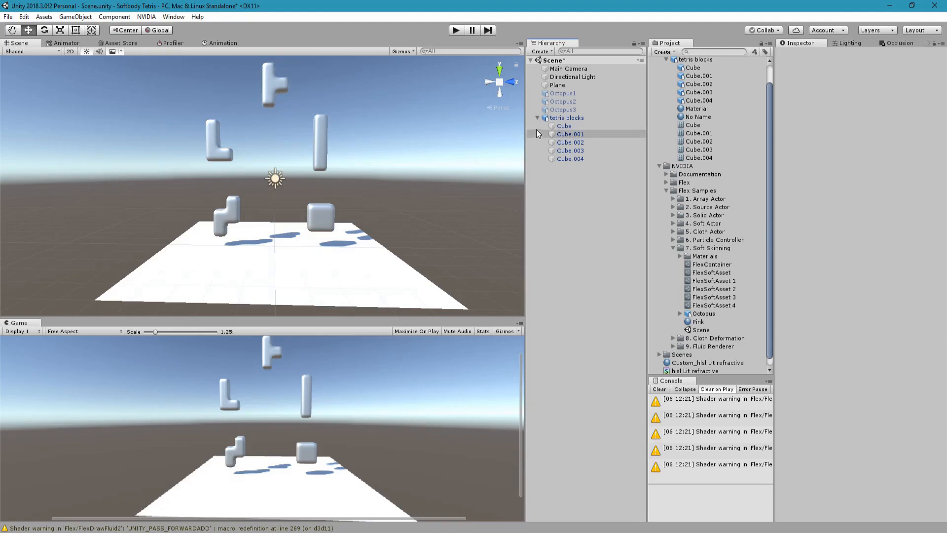
Step: Add a reflection probe to the scene and set its type to Realtime
click(538, 118)
right_click(558, 169)
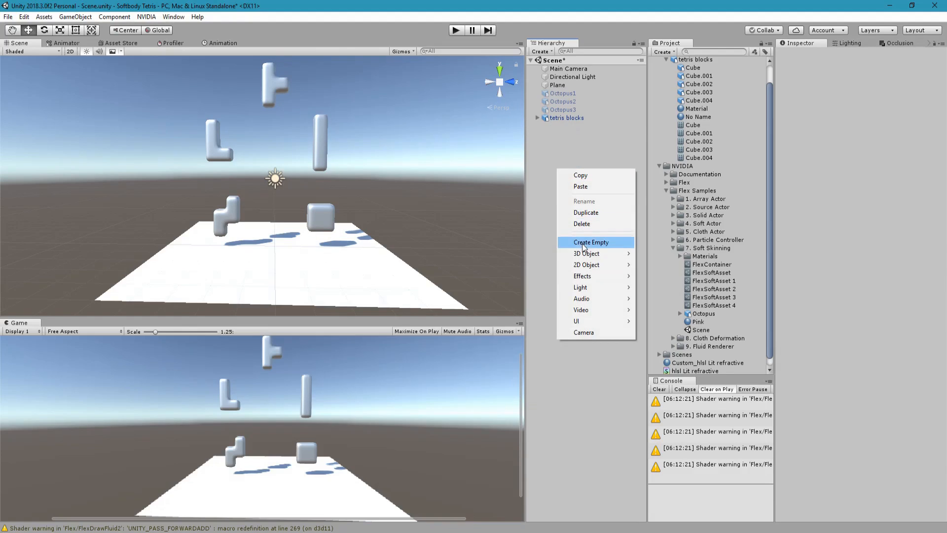
mouse_move(586, 254)
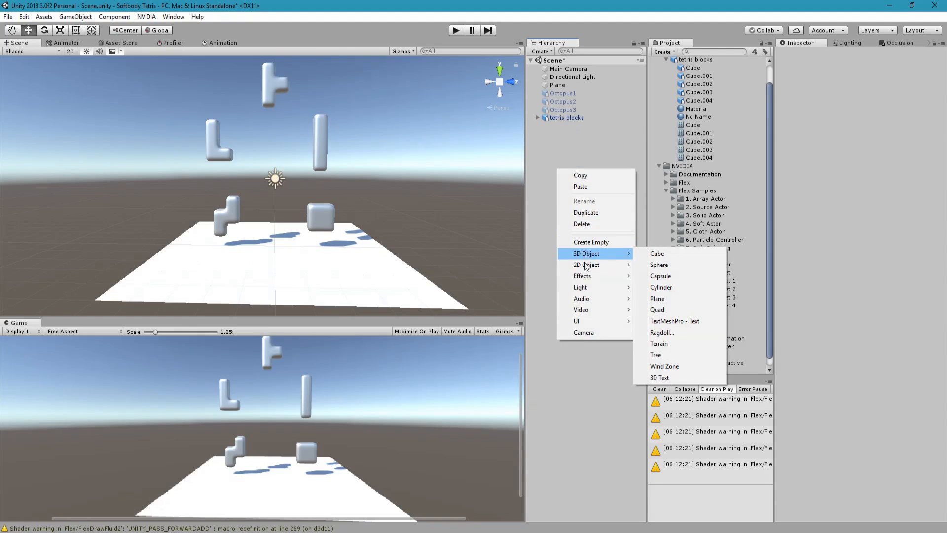
mouse_move(594, 289)
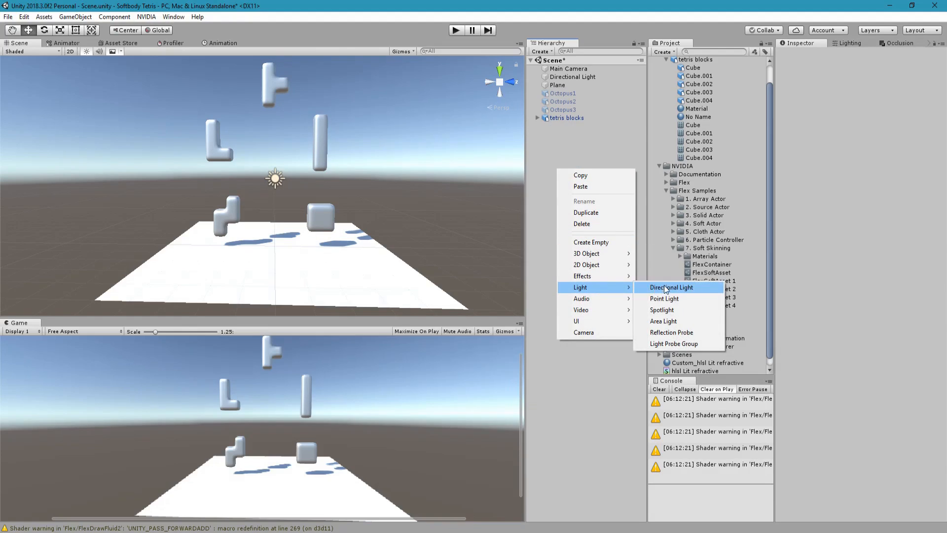
click(683, 333)
middle_drag(345, 211, 389, 191)
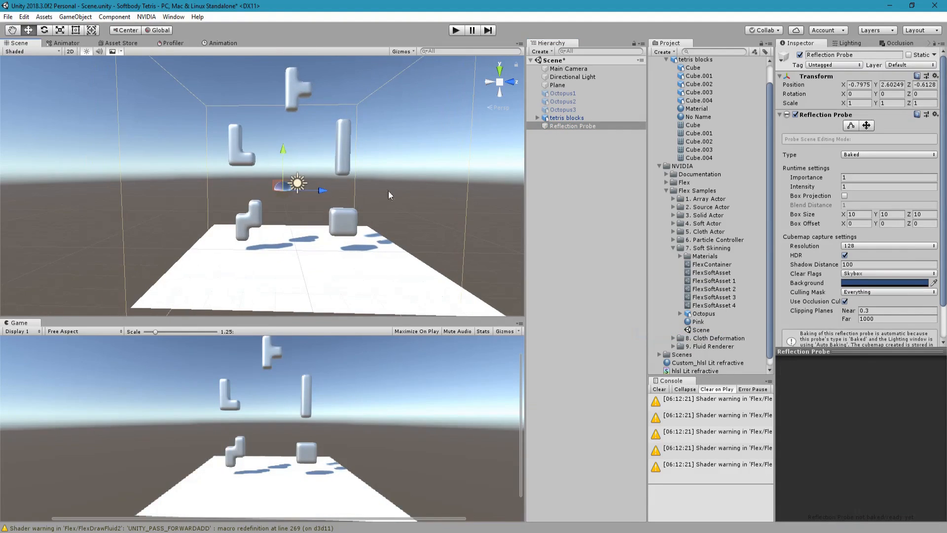
click(868, 154)
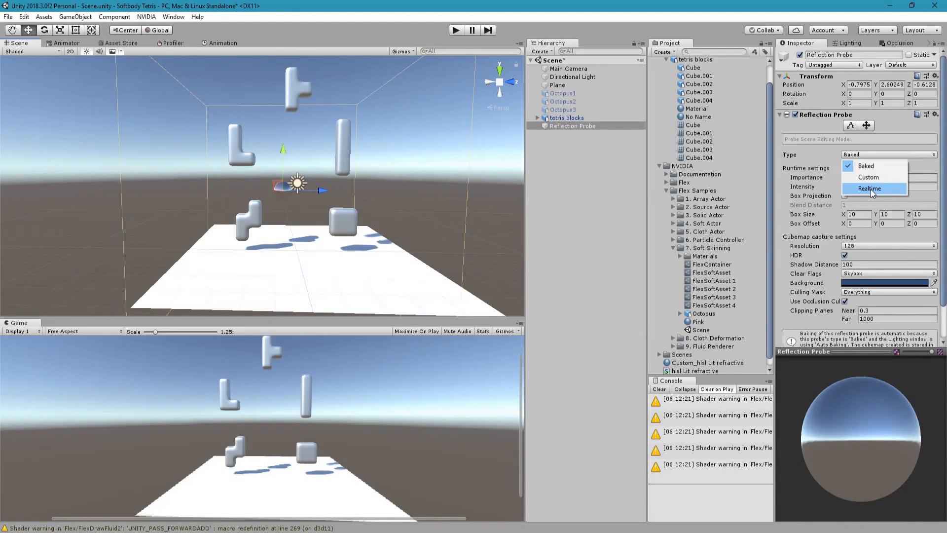
click(873, 185)
middle_drag(354, 196, 338, 186)
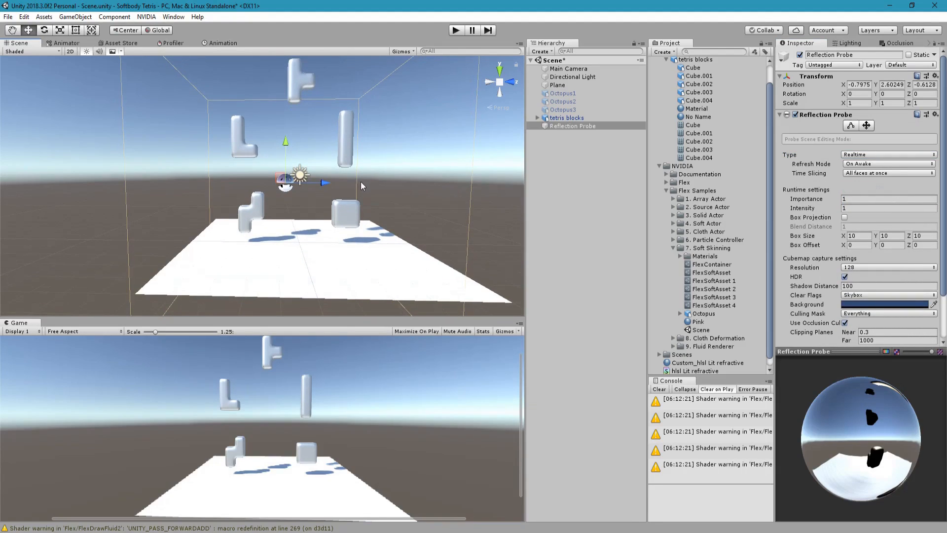
scroll(361, 185, up, 4)
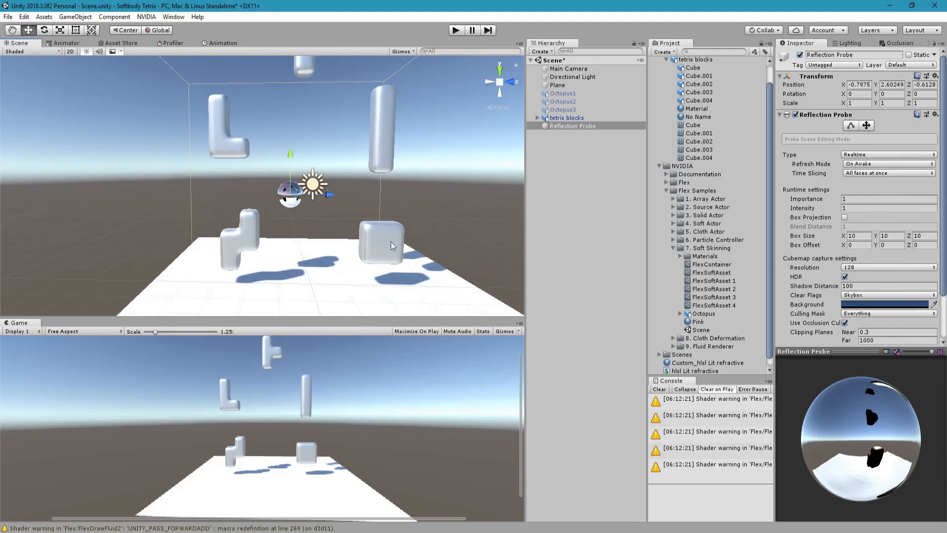
Step: Set the specular color of the Custom_hlsl Lit refractive material to dark grey (5C5C5C)
click(679, 364)
click(923, 170)
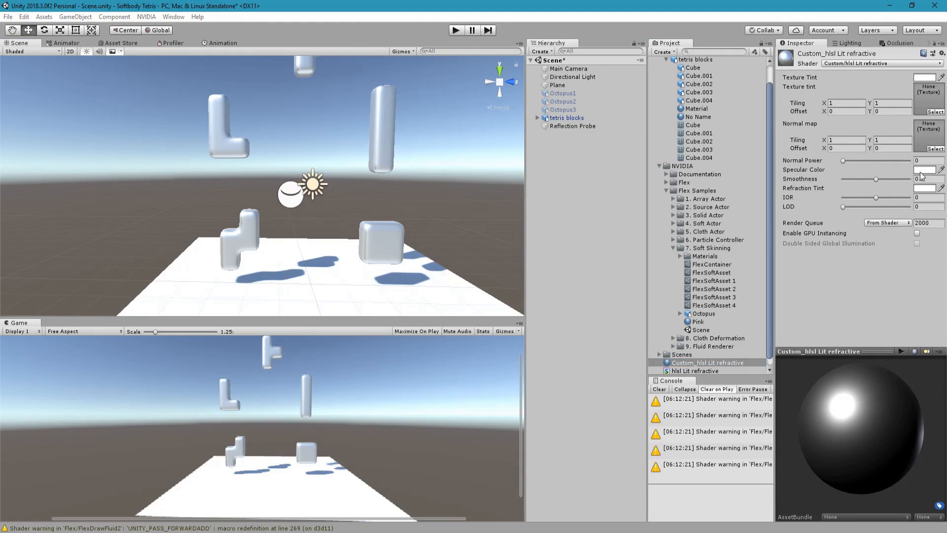
mouse_move(359, 243)
mouse_down()
mouse_move(344, 259)
mouse_move(355, 232)
mouse_move(346, 291)
mouse_move(347, 257)
mouse_up()
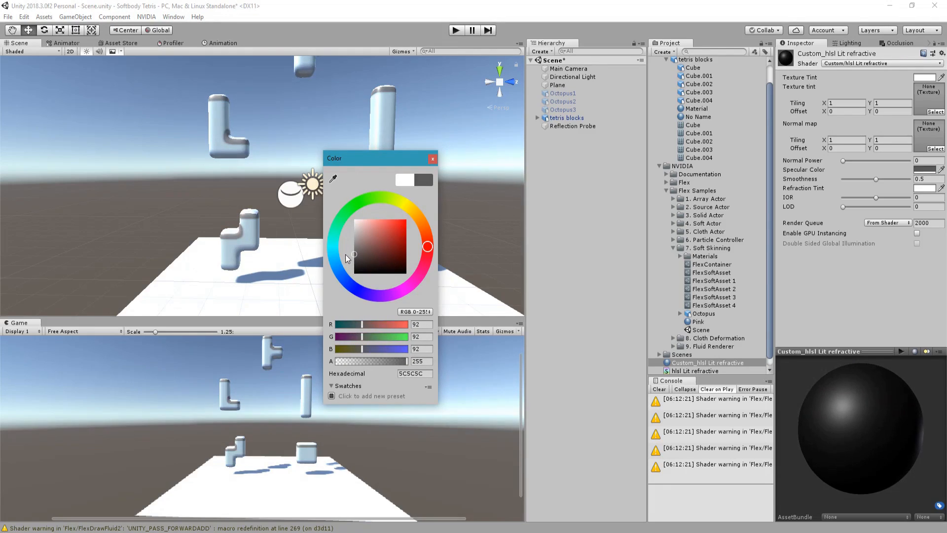
click(433, 159)
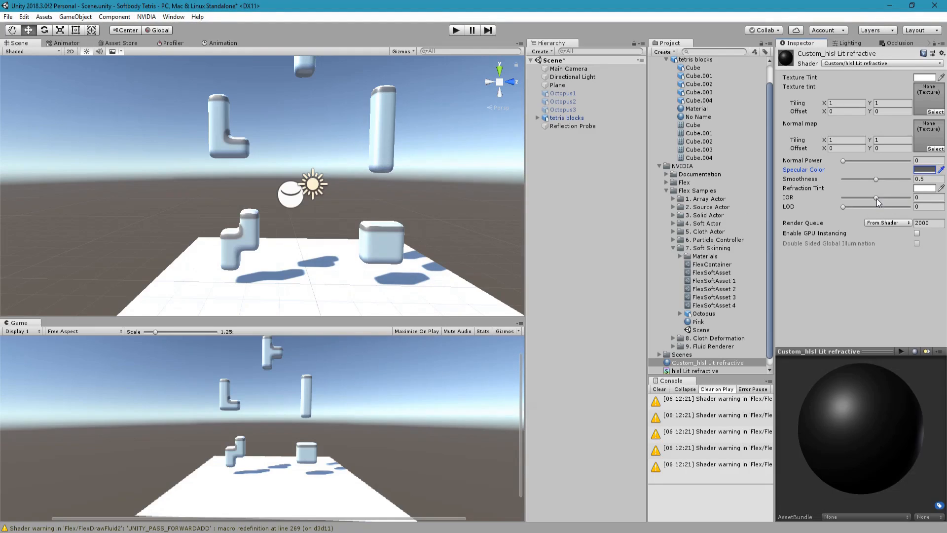
Step: Adjust the IOR of the Custom_hlsl Lit refractive material and inspect the refraction on the blocks from another angle
mouse_move(877, 198)
mouse_down()
mouse_move(911, 199)
mouse_move(897, 200)
mouse_up()
right_drag(318, 206, 357, 255)
click(248, 300)
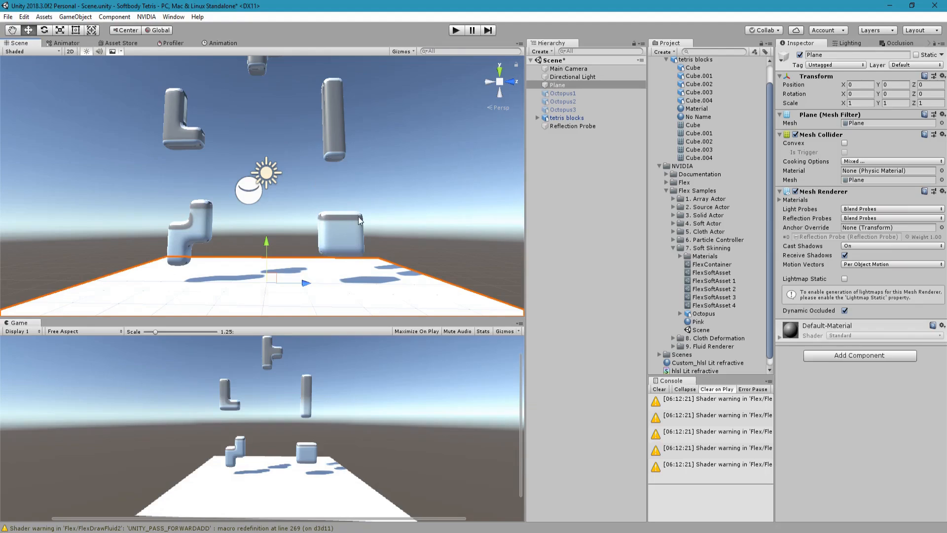
middle_drag(353, 216, 355, 237)
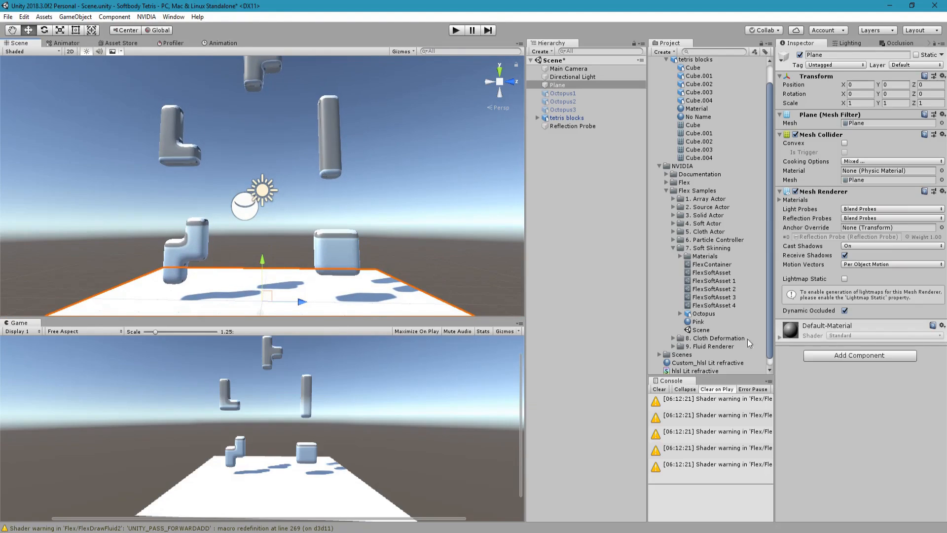
Step: Open the hlsl Lit refractive shader in Visual Studio Code and go to its surf function
scroll(747, 338, down, 1)
click(695, 363)
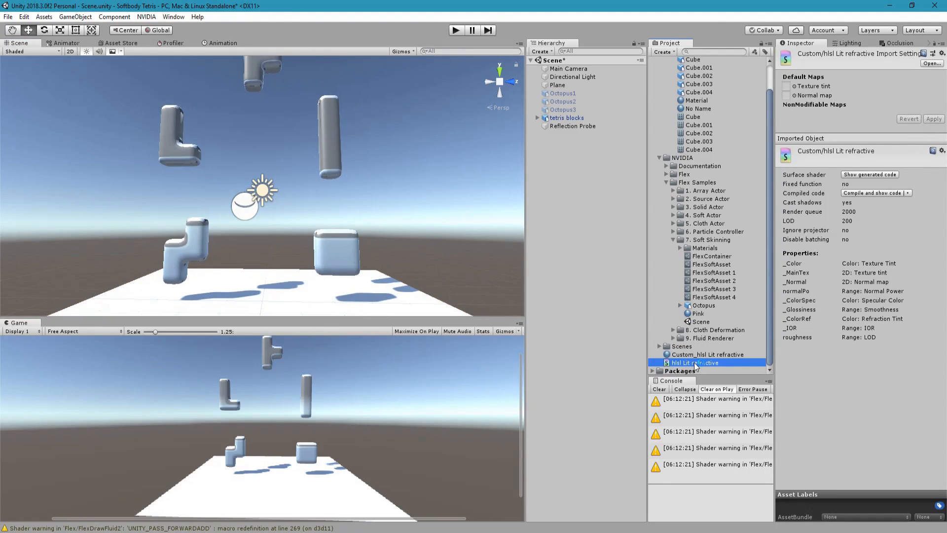
double_click(696, 363)
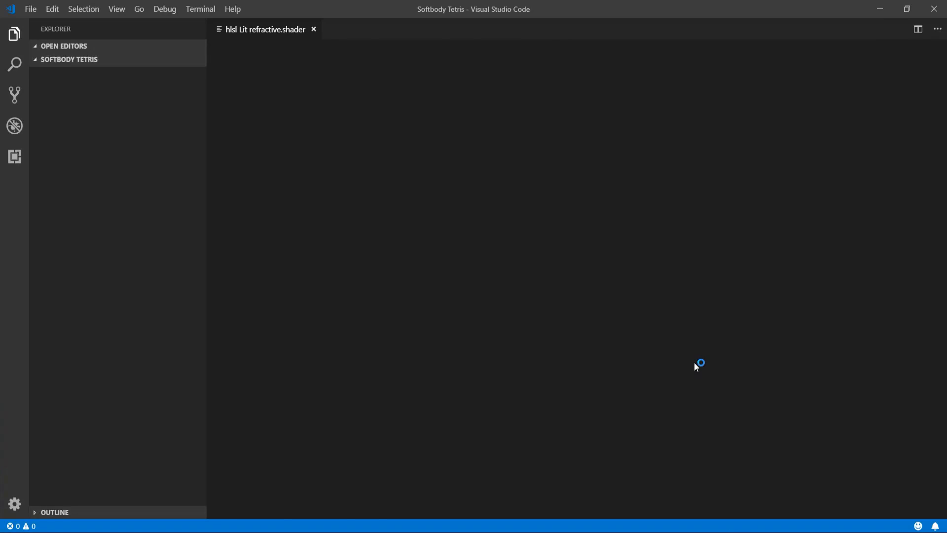
scroll(681, 355, down, 20)
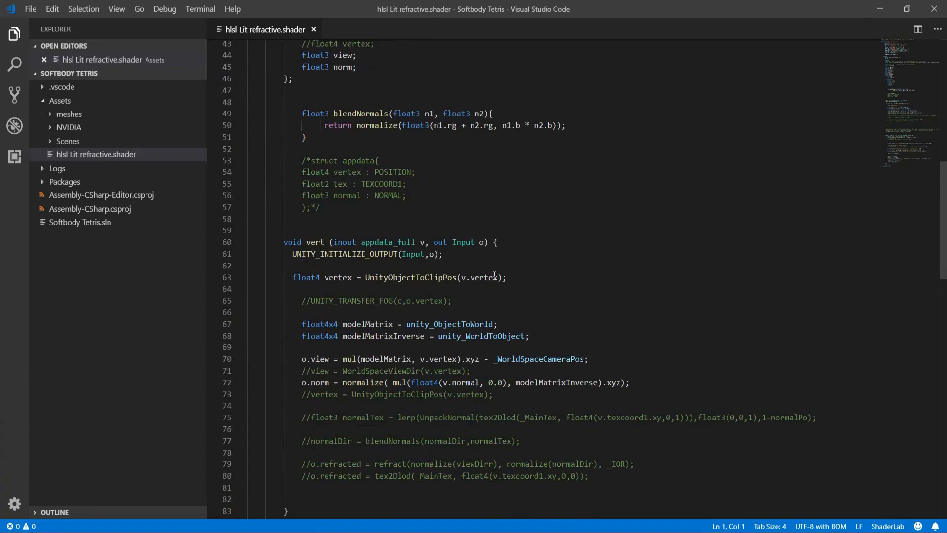
scroll(494, 276, down, 6)
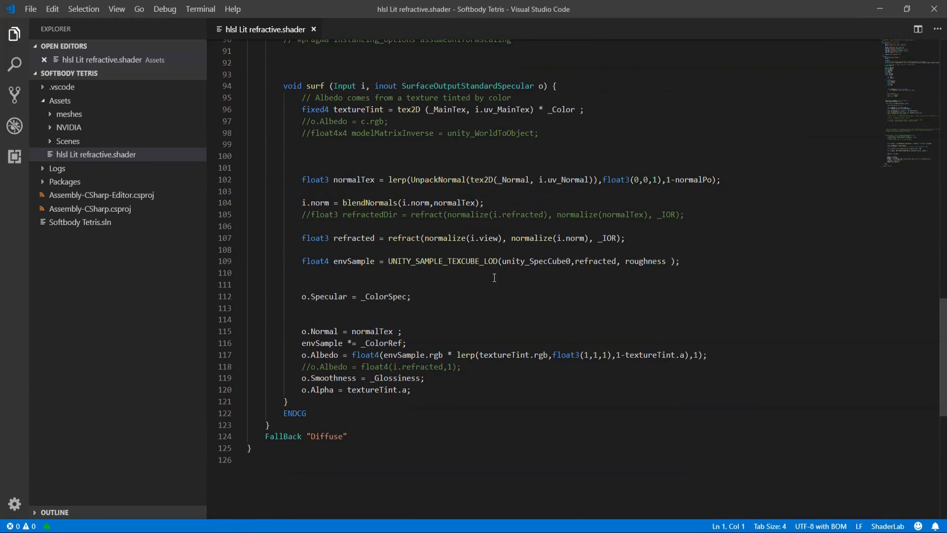
Step: Add the line refracted.y *= -1; directly below the refract() assignment, save the shader and switch back to Unity
double_click(356, 240)
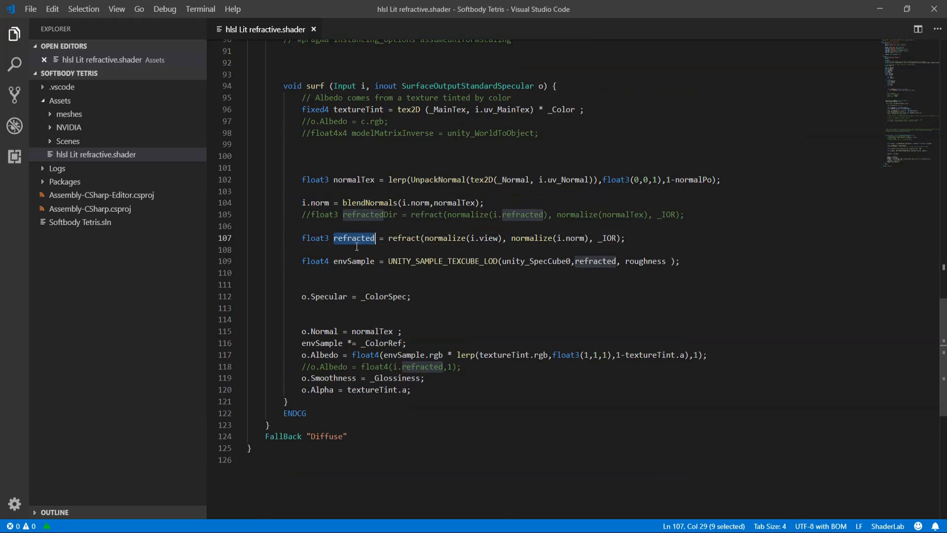
click(365, 249)
key(Tab)
key(Tab)
key(Tab)
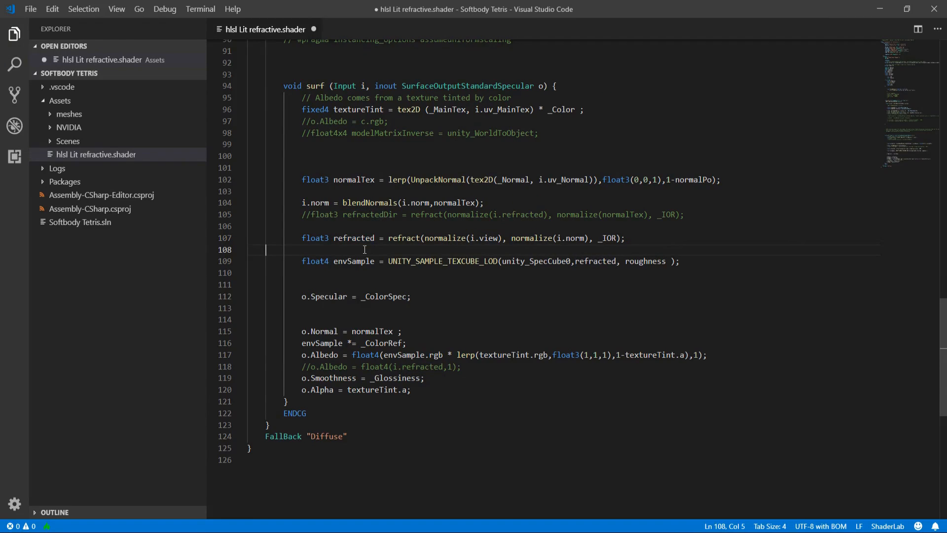
key(ctrl+v)
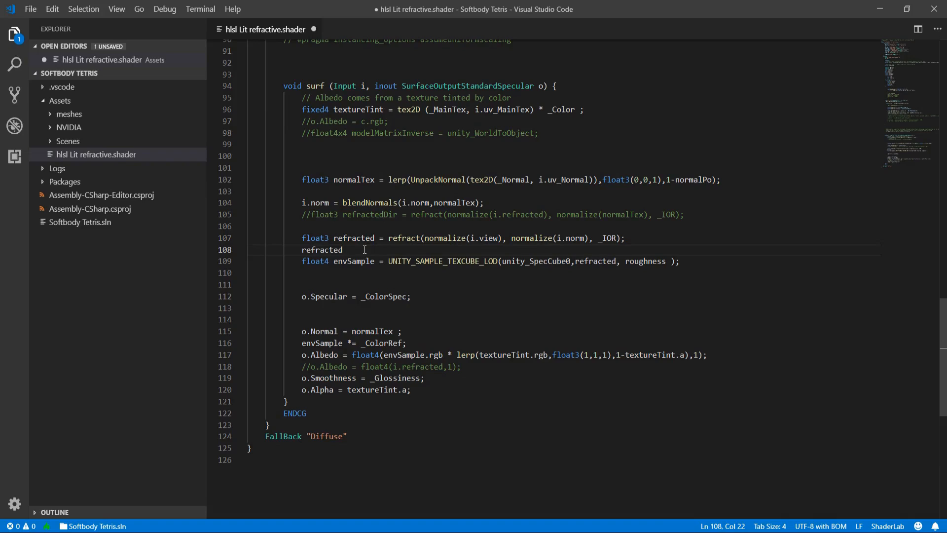
text(.y *= -1;)
key(ctrl+s)
click(880, 9)
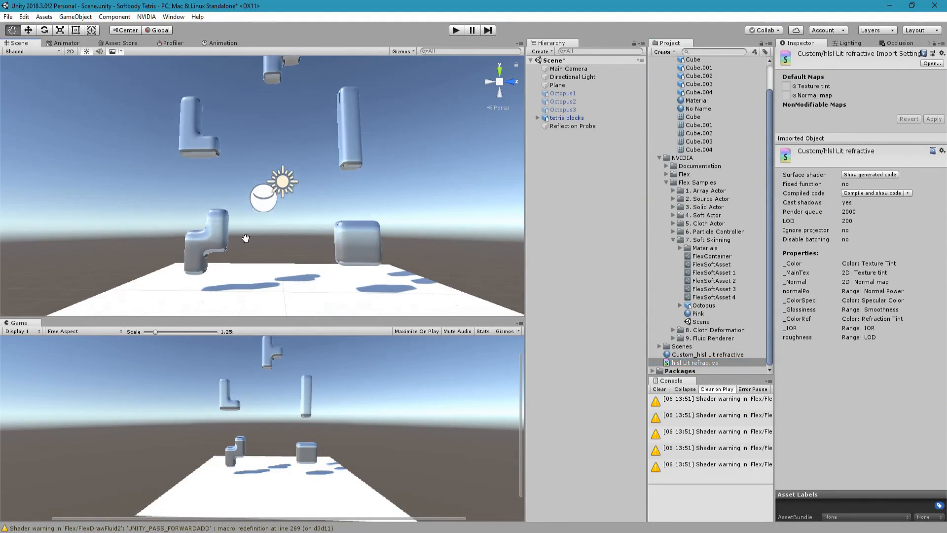
Step: Try rotating the square tetris block to check its refraction, and undo the rotation
click(350, 238)
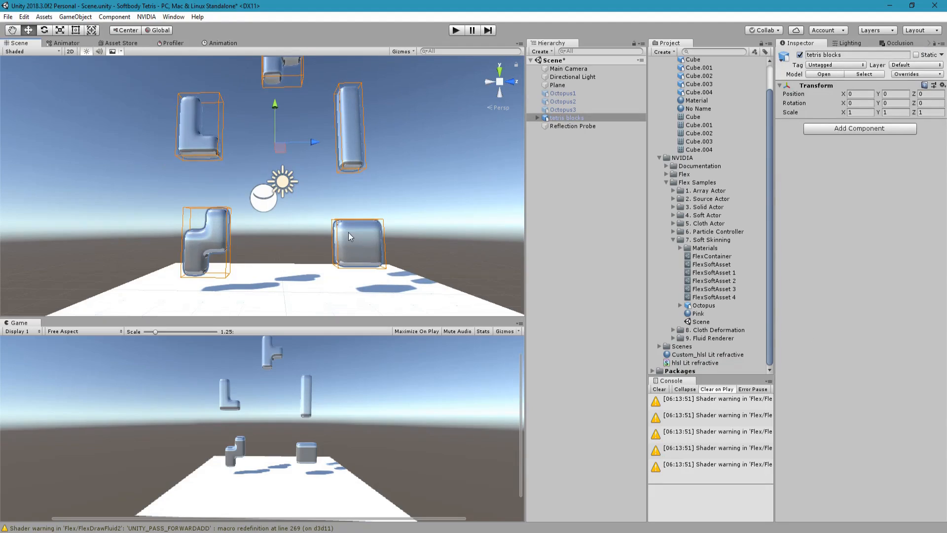
click(45, 30)
mouse_move(374, 232)
mouse_down()
mouse_move(378, 278)
mouse_move(381, 238)
mouse_up()
key(ctrl+z)
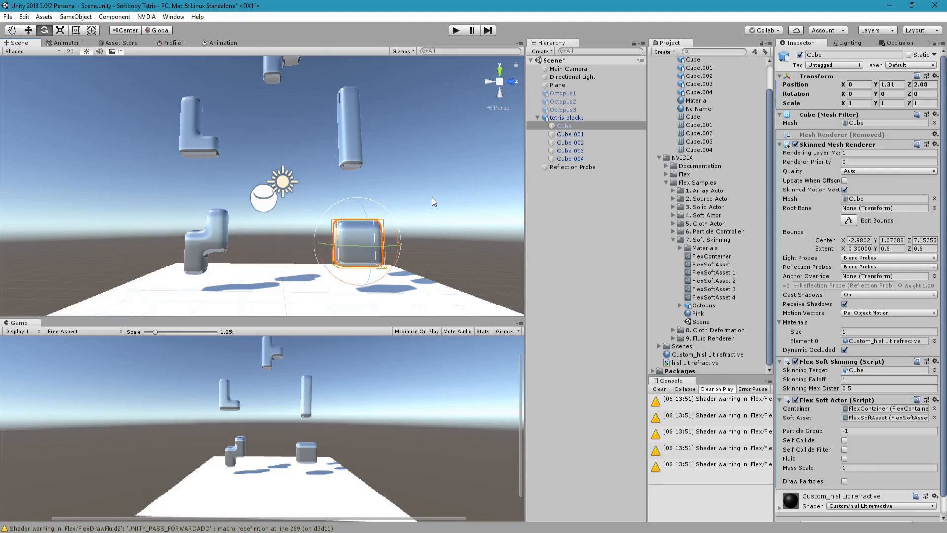
Step: View the LowPoly Environment Pack in the Asset Store and add its Demo 1 scene alongside the open scene
key(ctrl+9)
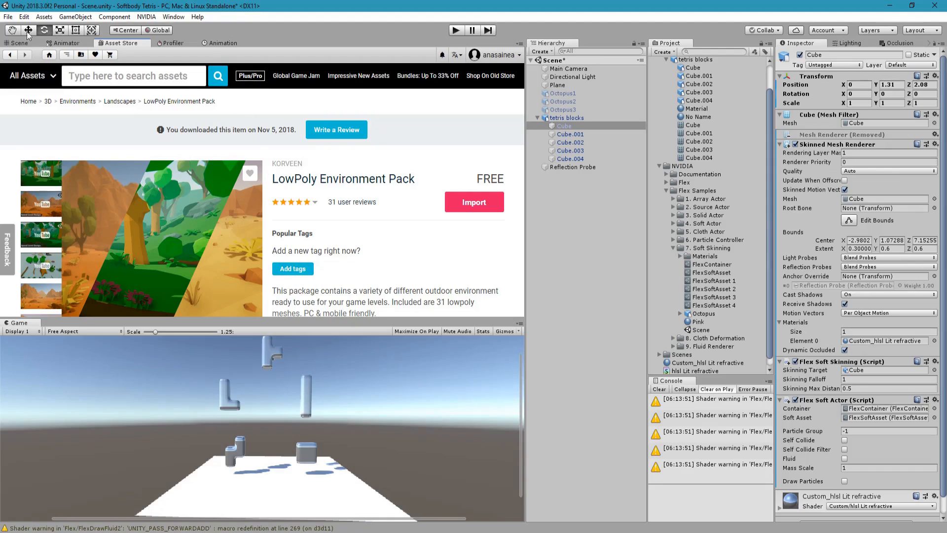
click(16, 44)
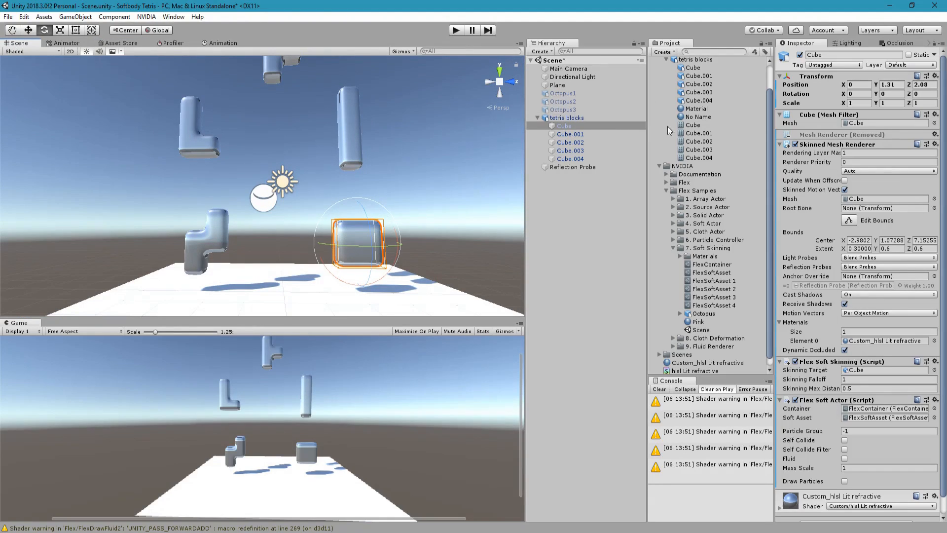
scroll(731, 200, up, 2)
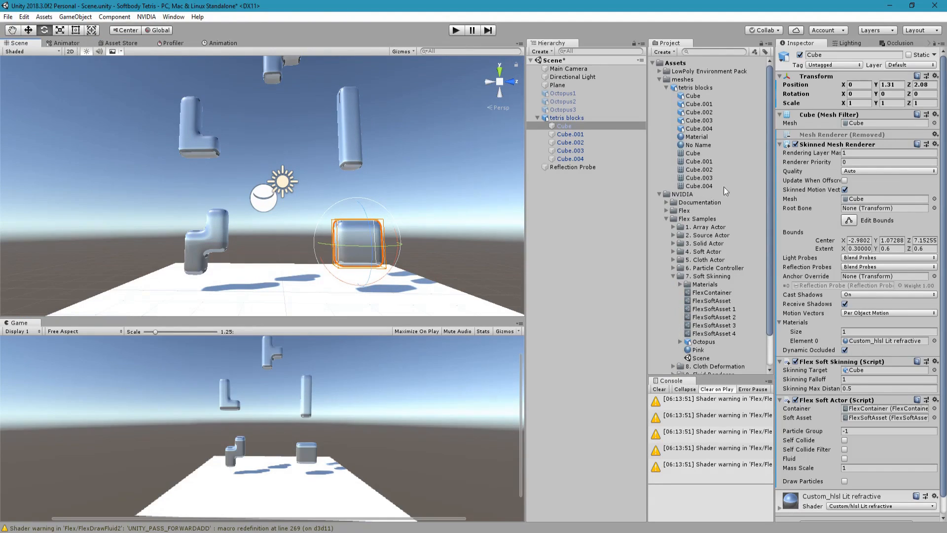
click(660, 72)
click(666, 79)
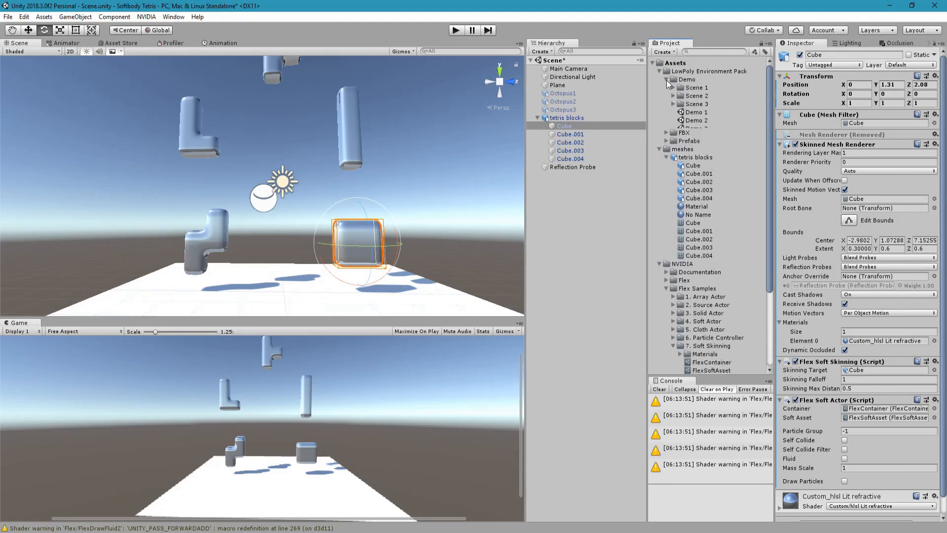
click(614, 182)
drag(694, 112, 583, 214)
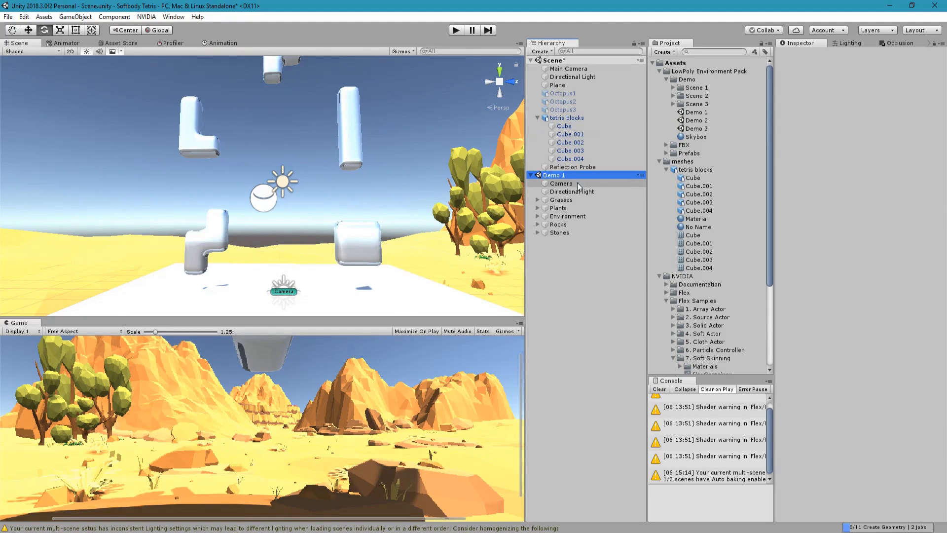
Step: Deactivate the Camera and Directional light of the Demo 1 scene and look over the desert environment
click(567, 183)
shift+click(572, 191)
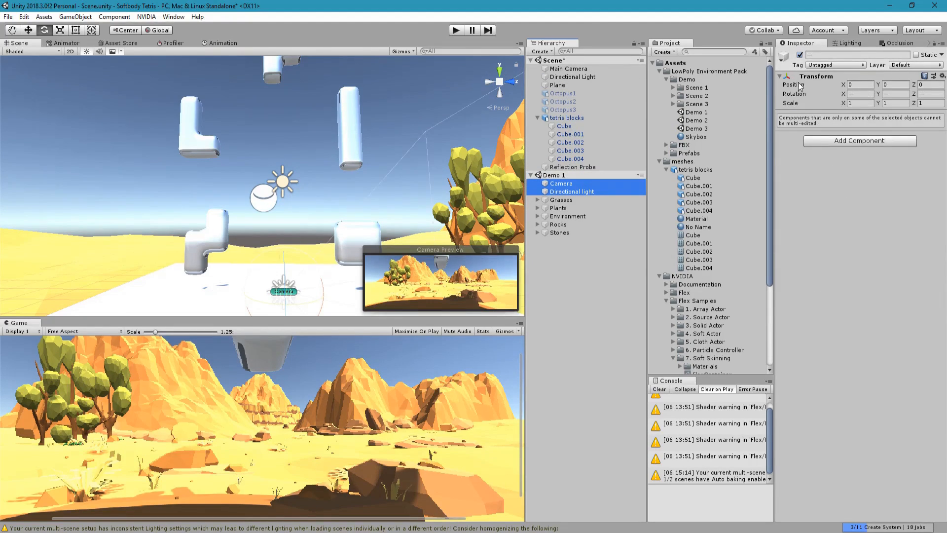
click(799, 55)
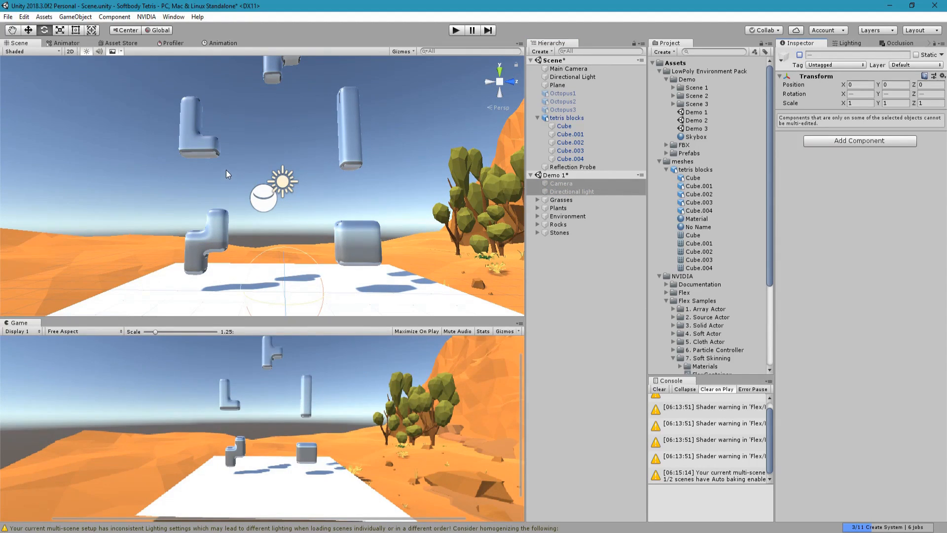
right_drag(226, 170, 409, 301)
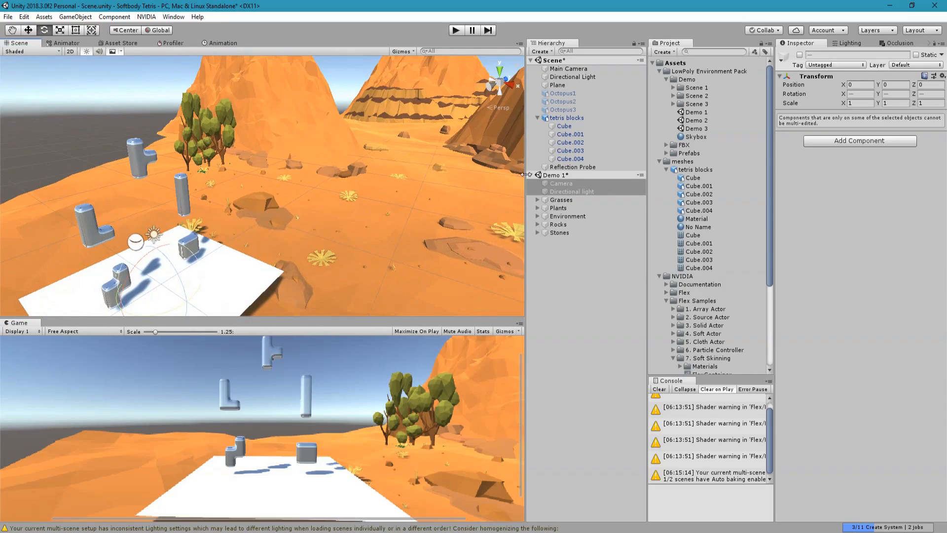
Step: Collapse the tetris blocks group and delete Octopus1, Octopus2 and Octopus3 from the scene
click(539, 118)
click(552, 118)
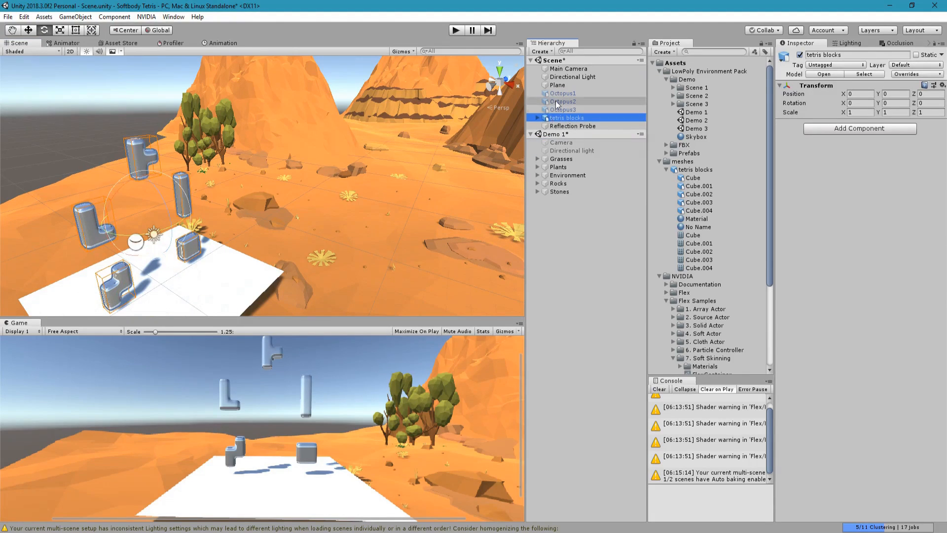
click(561, 93)
shift+click(560, 111)
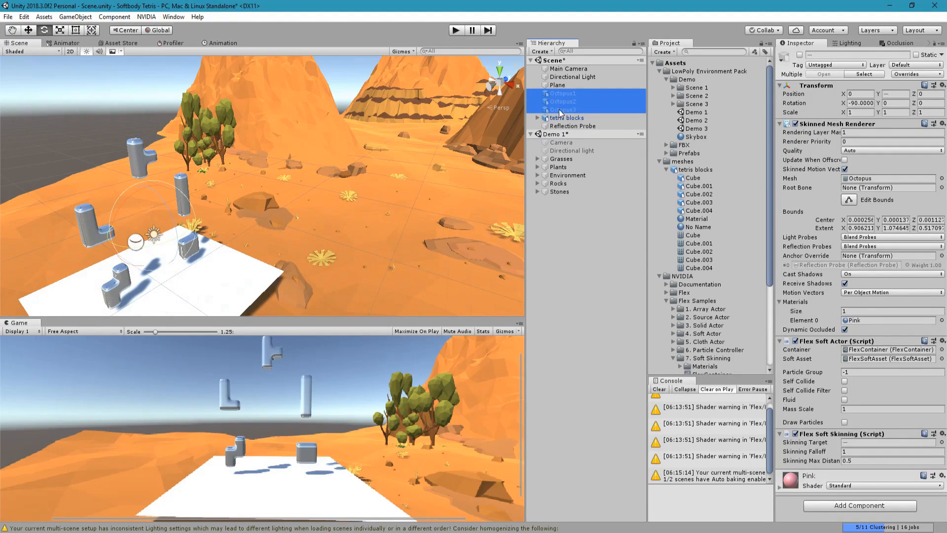
key(Delete)
Step: Rotate all objects from Main Camera to Reflection Probe together by about 89.5 degrees around the vertical axis
click(565, 101)
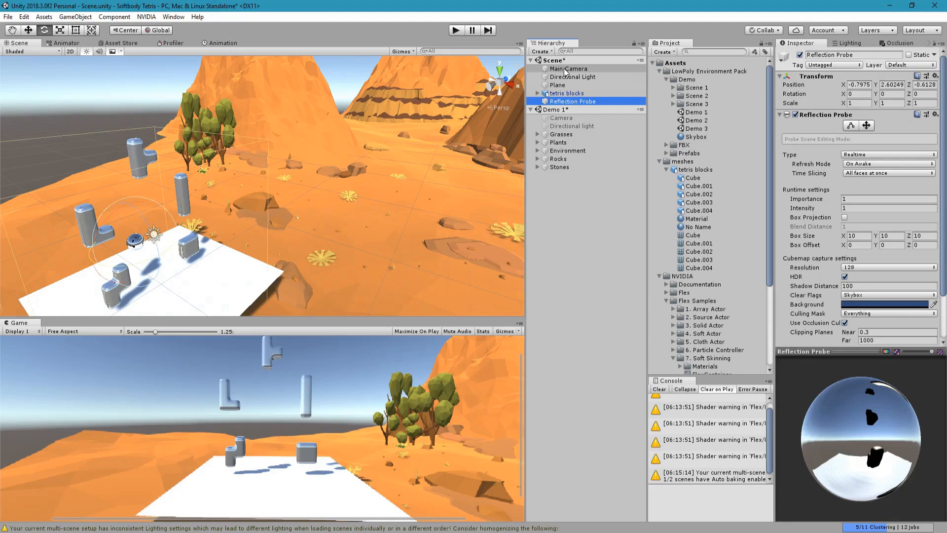
shift+click(565, 69)
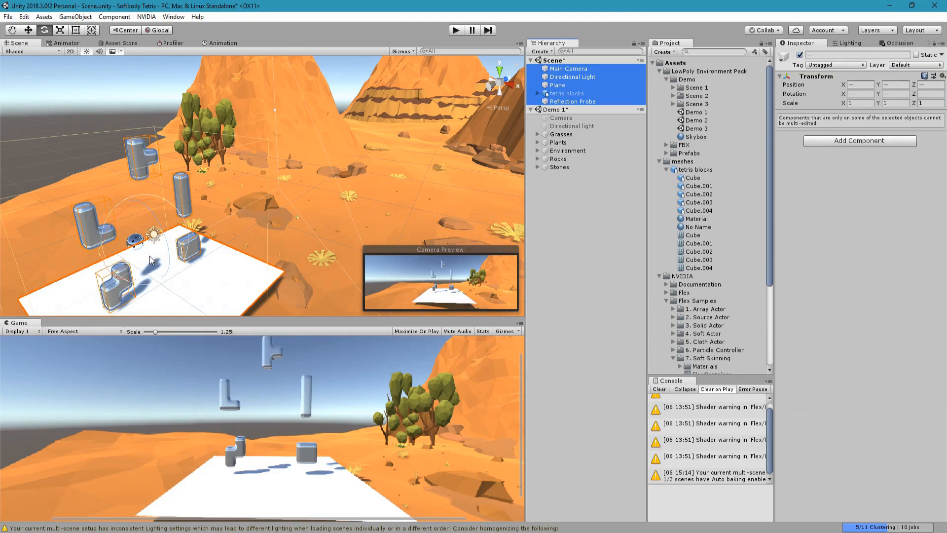
drag(152, 260, 943, 266)
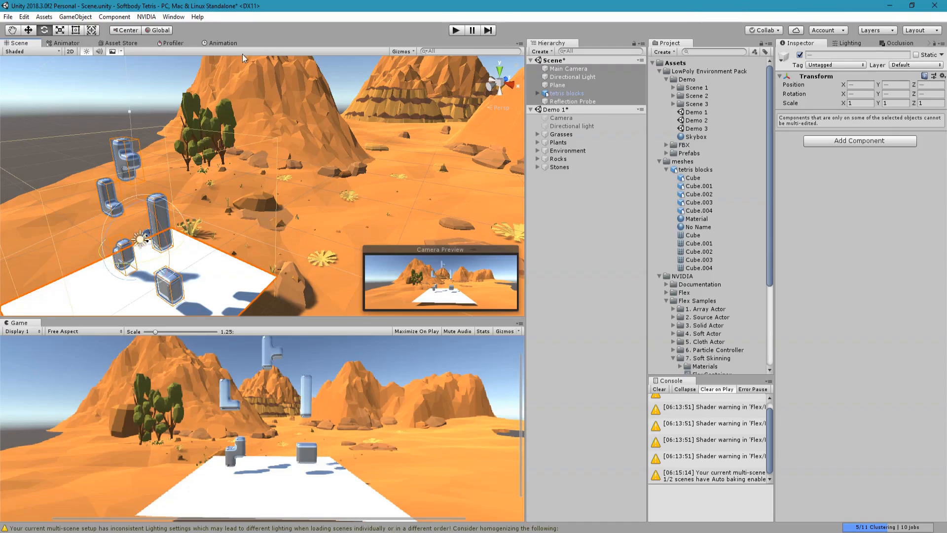
Step: Move the selected camera, light, plane, blocks and probe onto the open desert ground, lowering the plane partly into the terrain
click(28, 31)
drag(137, 240, 338, 229)
click(44, 30)
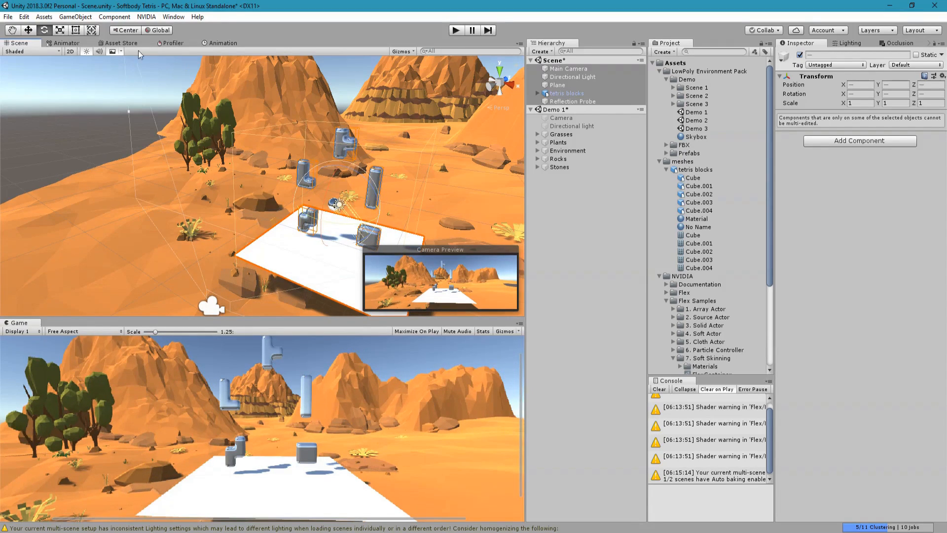
click(28, 30)
drag(341, 165, 343, 190)
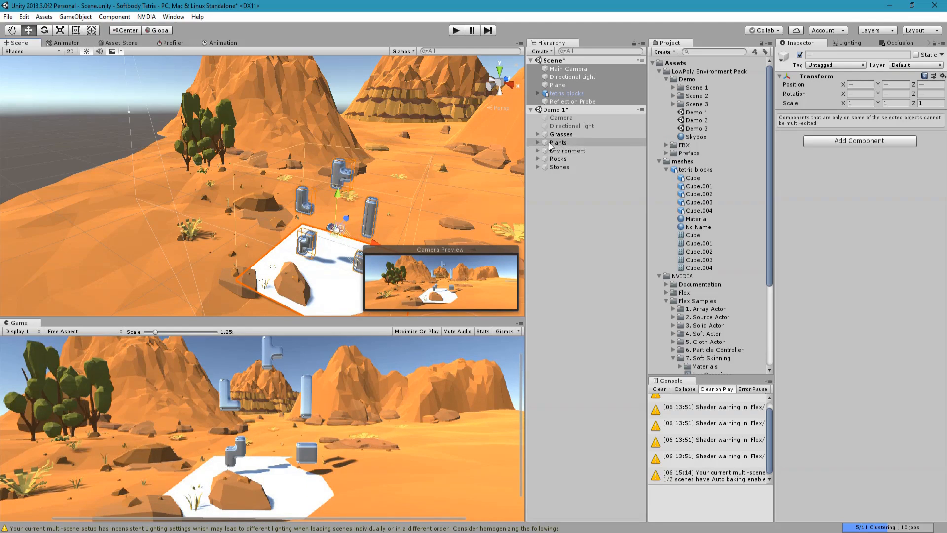
Step: Deactivate the Plane, and switch the Reflection Probe off and on again to refresh its capture of the desert
click(569, 87)
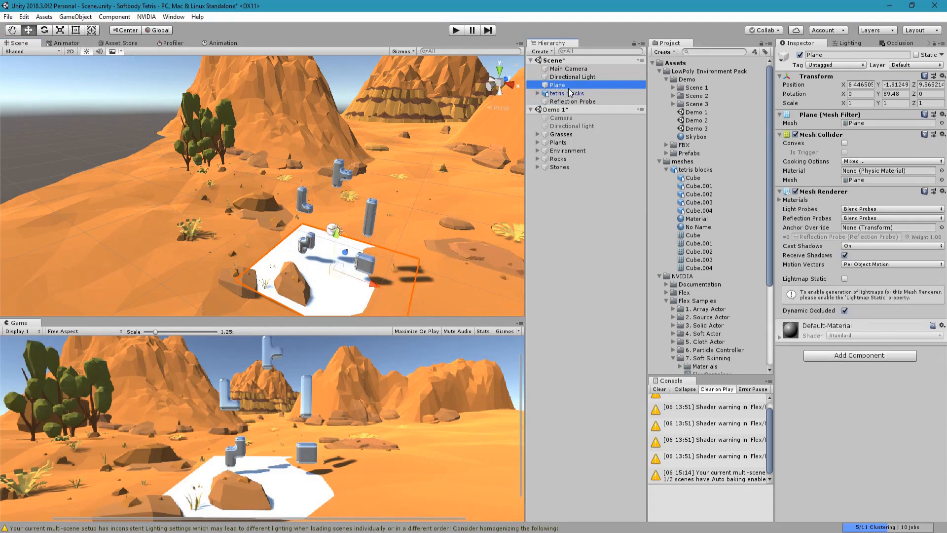
click(799, 54)
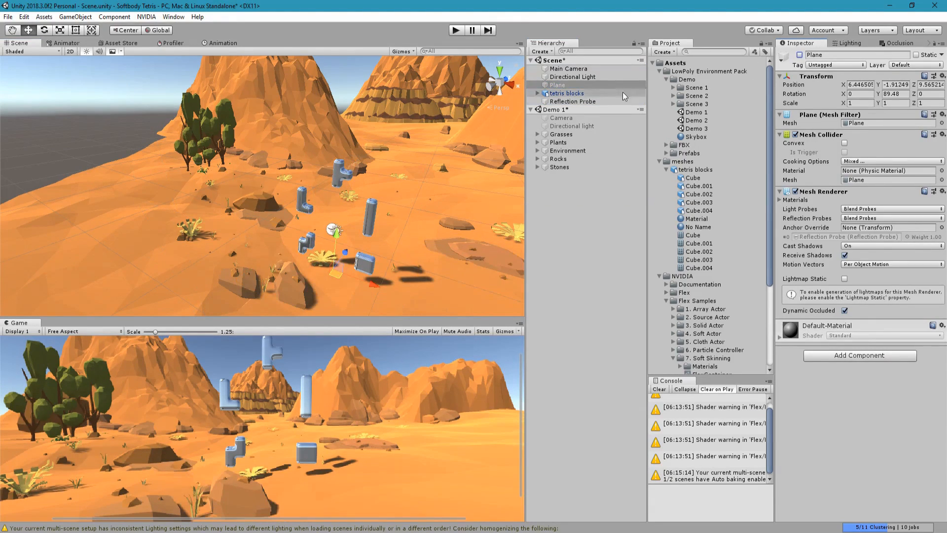
click(580, 101)
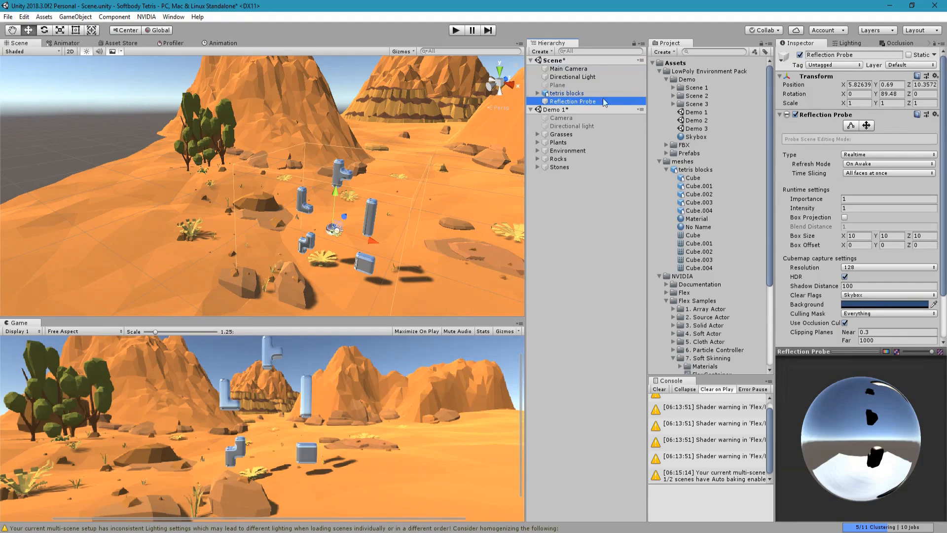
click(800, 55)
click(800, 56)
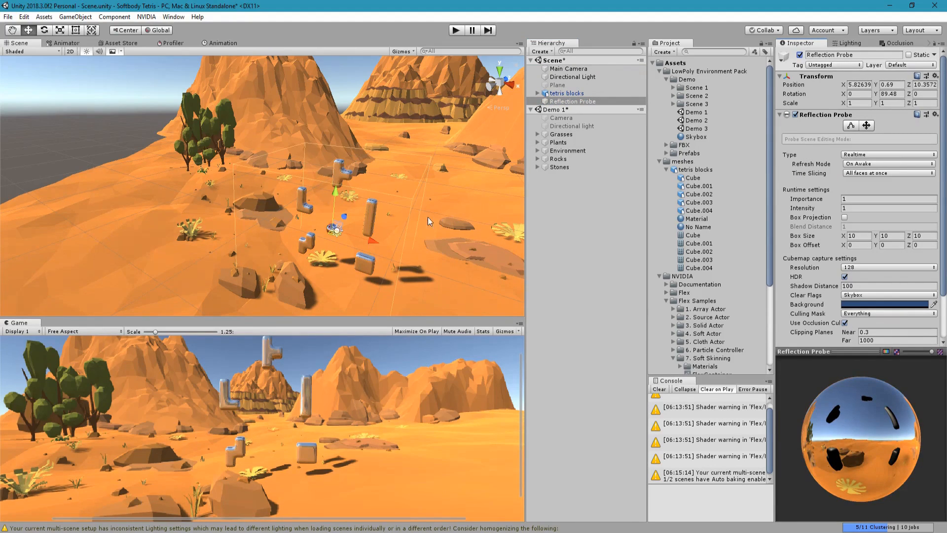
Step: Set the IOR of the Custom_hlsl Lit refractive material to -1 and check the look on the square block
right_drag(429, 222, 395, 174)
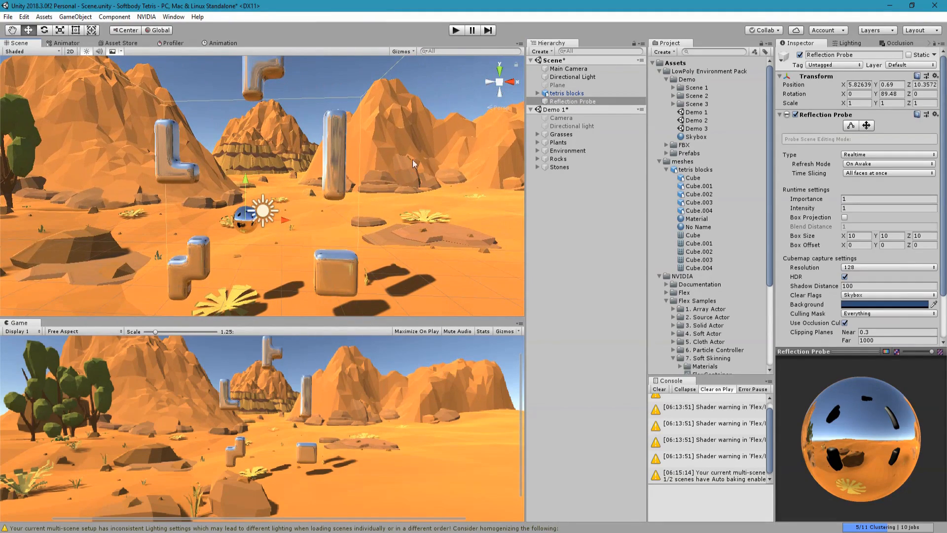
click(339, 175)
click(337, 175)
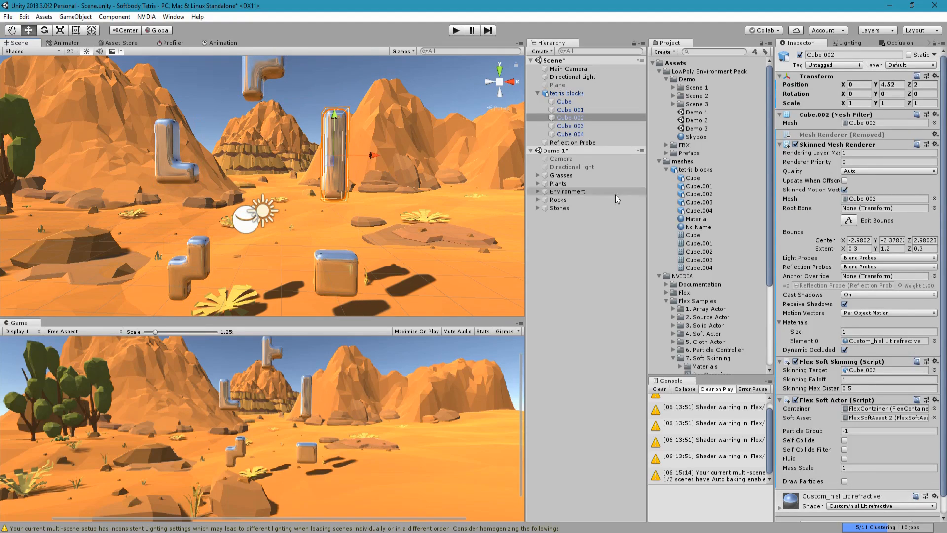
scroll(826, 363, down, 1)
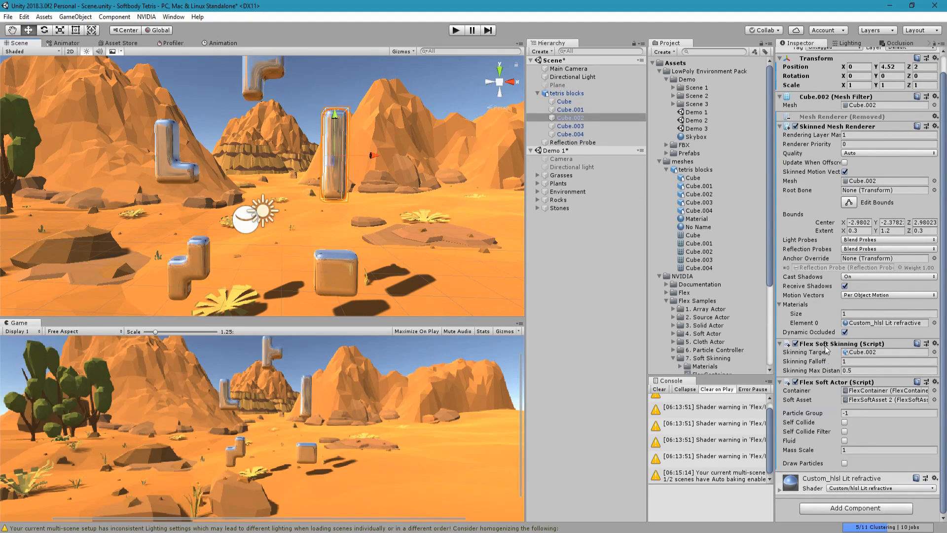
click(819, 490)
scroll(849, 464, down, 6)
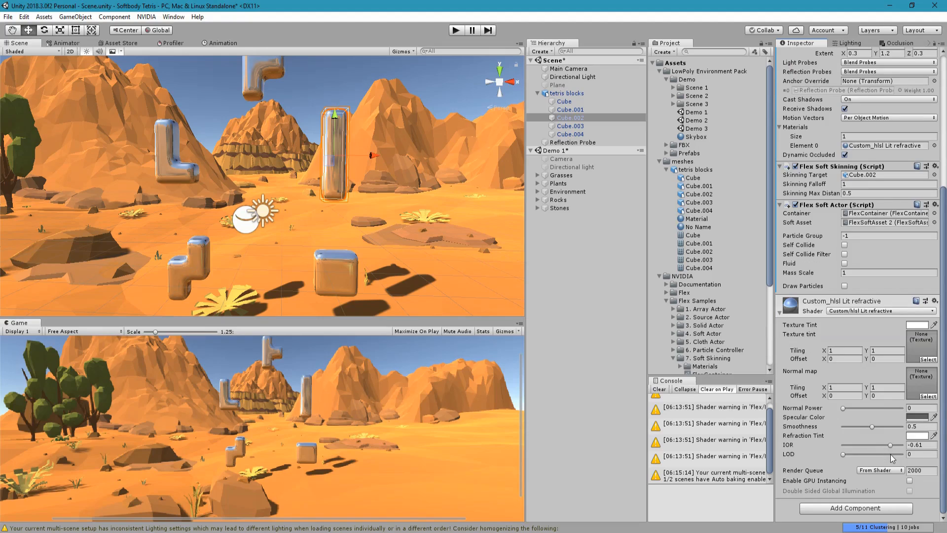
drag(890, 445, 912, 446)
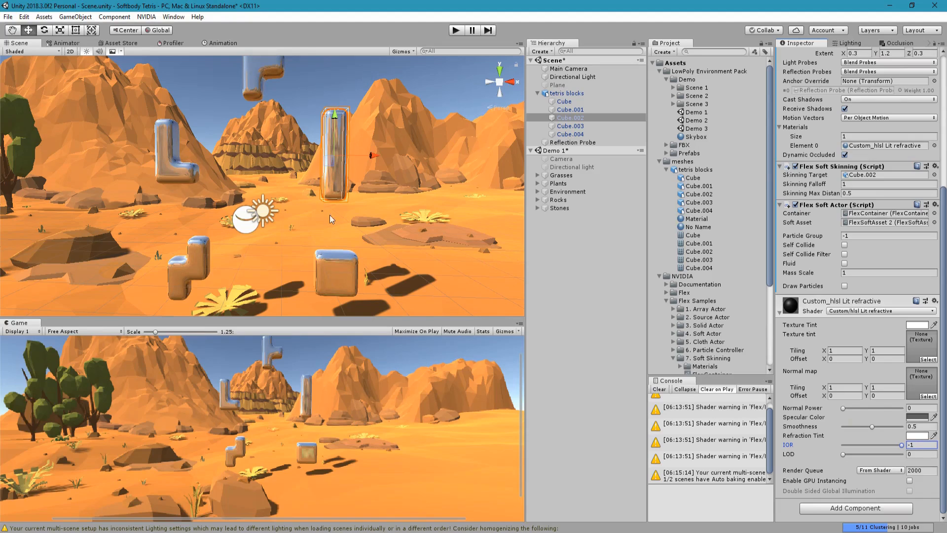
click(342, 273)
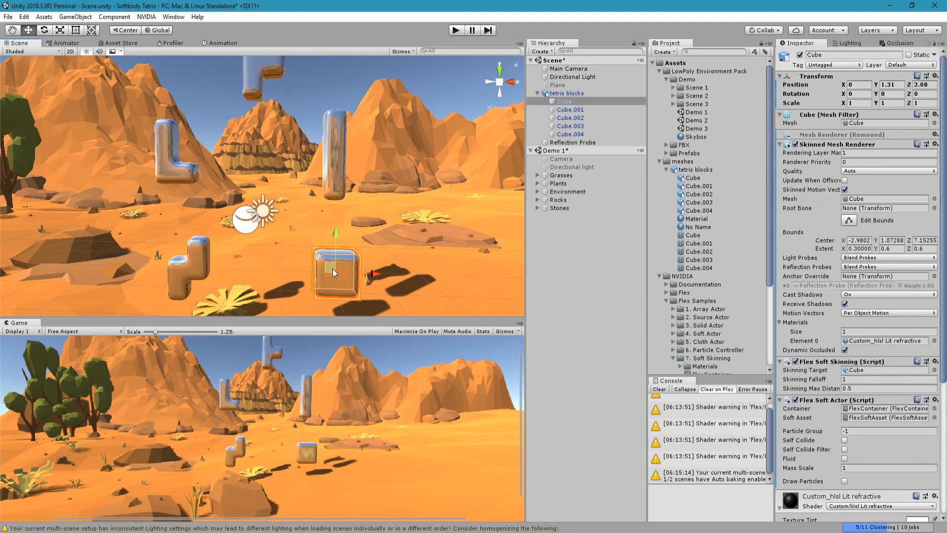
Step: Raise the square block beside the long bar and set its refractive material's Refraction Tint to orange FF9000
drag(335, 271, 291, 188)
middle_drag(312, 221, 332, 226)
scroll(823, 346, down, 3)
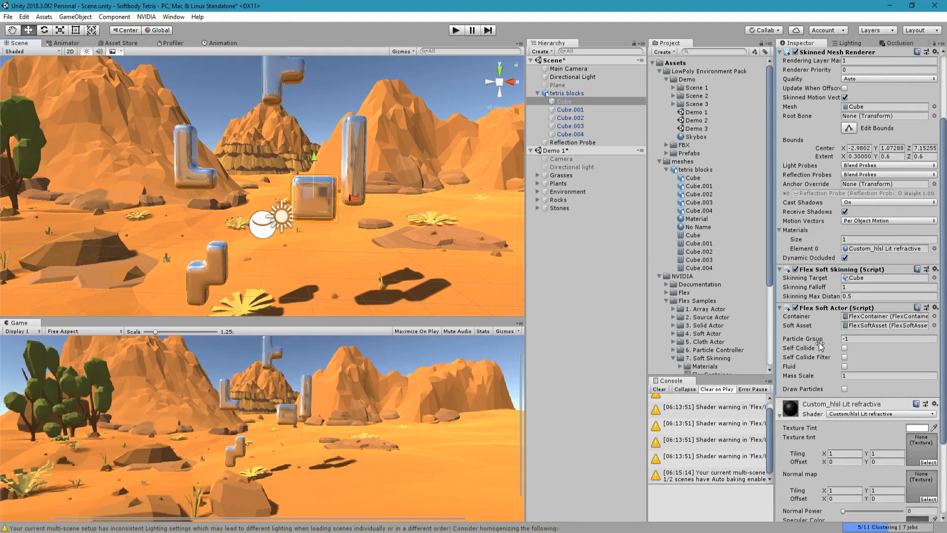
scroll(833, 346, down, 3)
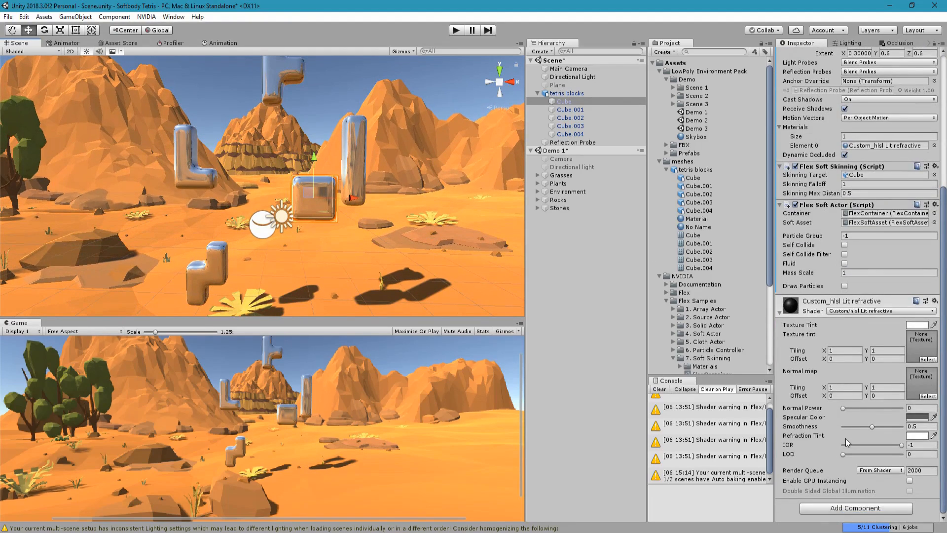
click(916, 436)
click(400, 201)
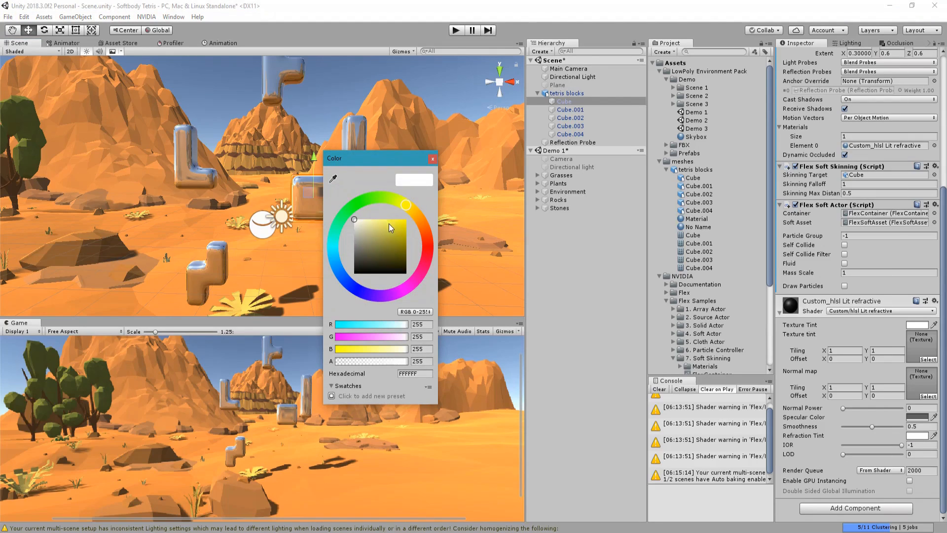
drag(391, 227, 424, 222)
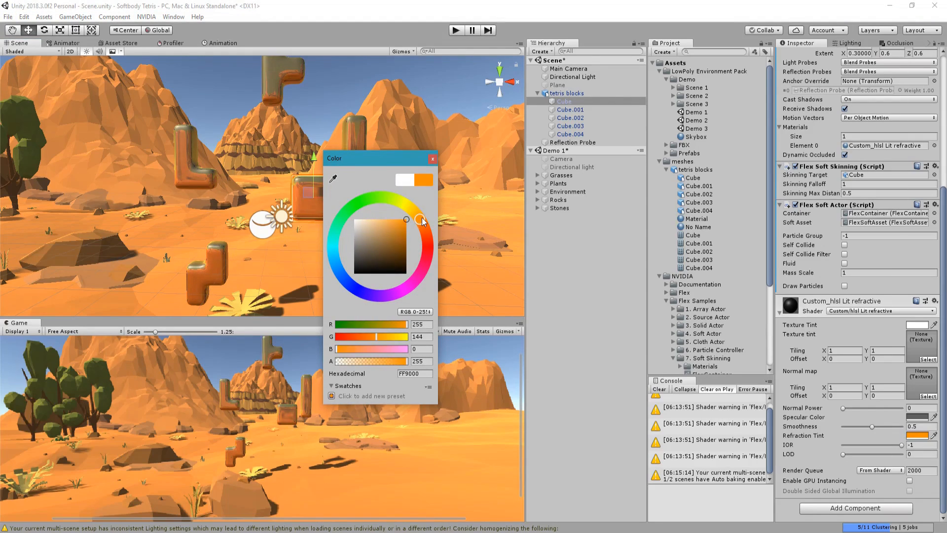
click(432, 159)
middle_drag(271, 154, 303, 157)
mouse_move(326, 193)
right_down()
mouse_move(320, 171)
mouse_move(333, 183)
right_up()
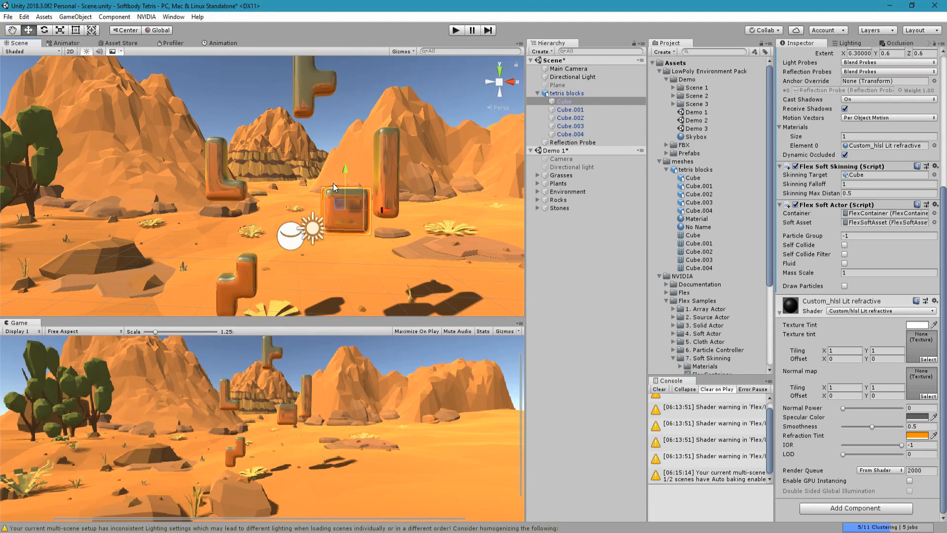
Step: Set the Reflection Probe's cubemap capture resolution to 512
double_click(572, 142)
click(860, 268)
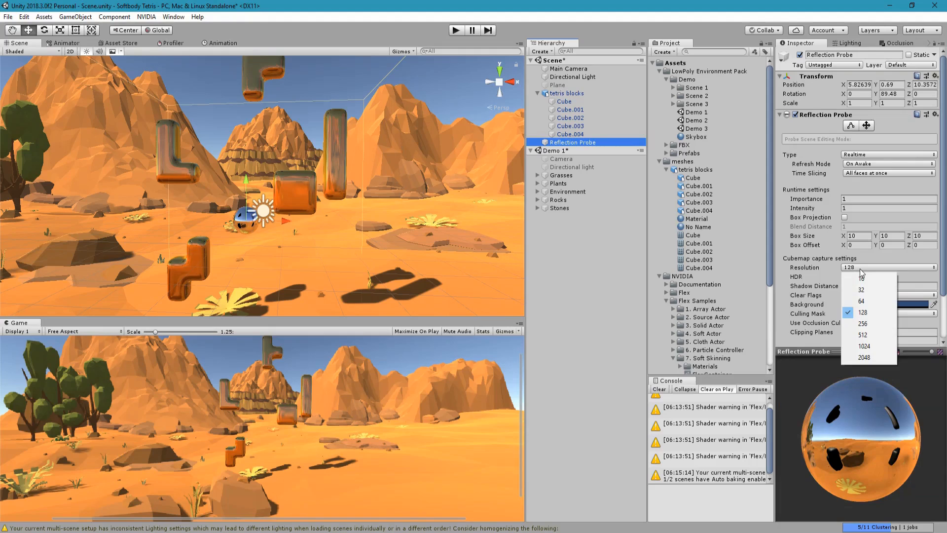
click(874, 340)
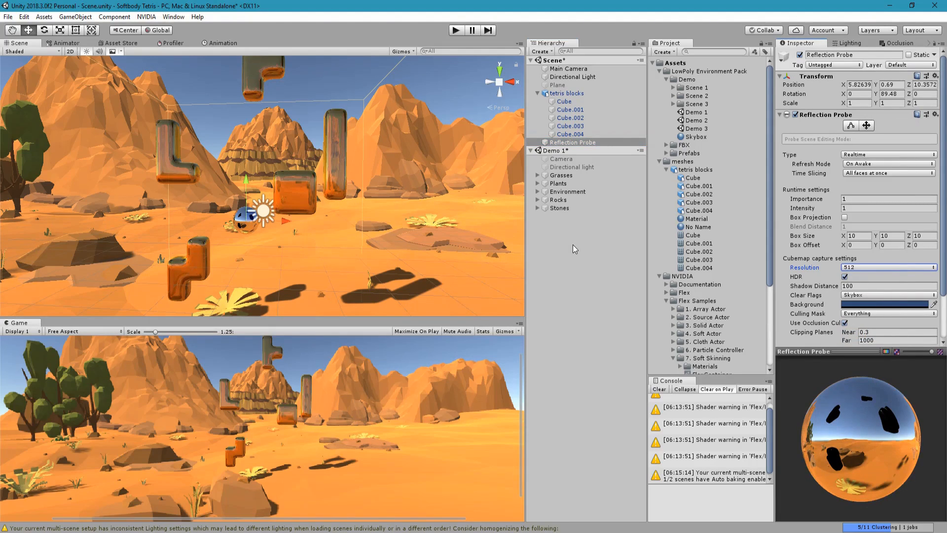
Step: Run the scene in play mode to watch the tinted soft-body blocks fall in the desert, and stop it
scroll(361, 139, down, 1)
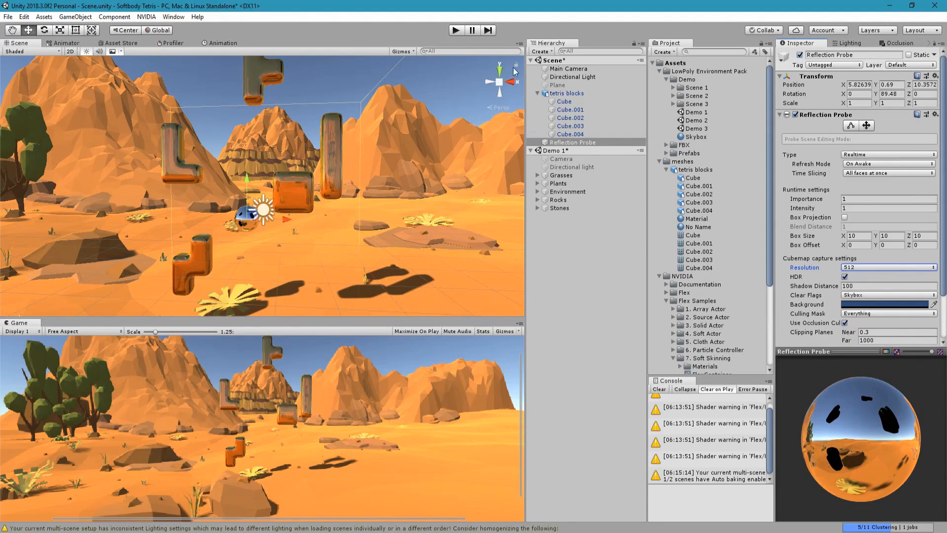
key(ctrl+p)
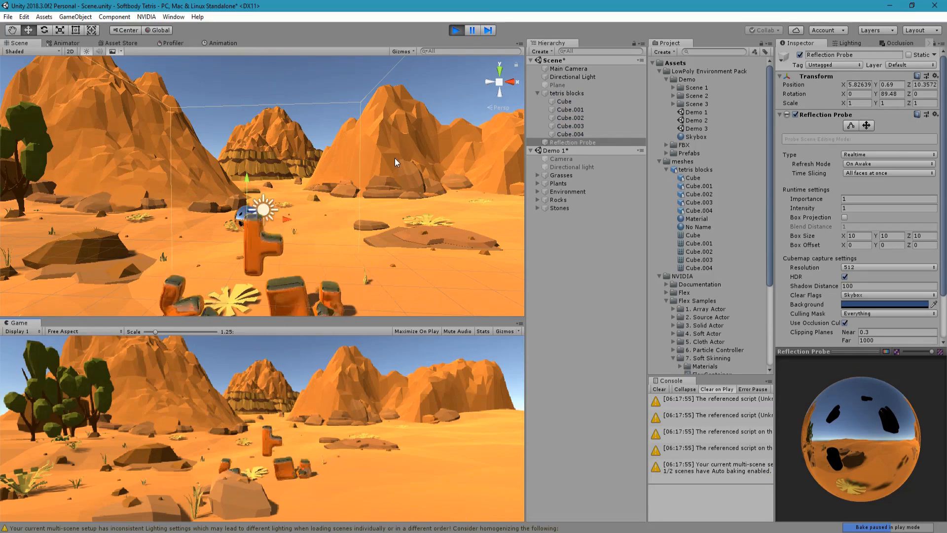
middle_drag(400, 225, 402, 181)
middle_drag(341, 220, 379, 256)
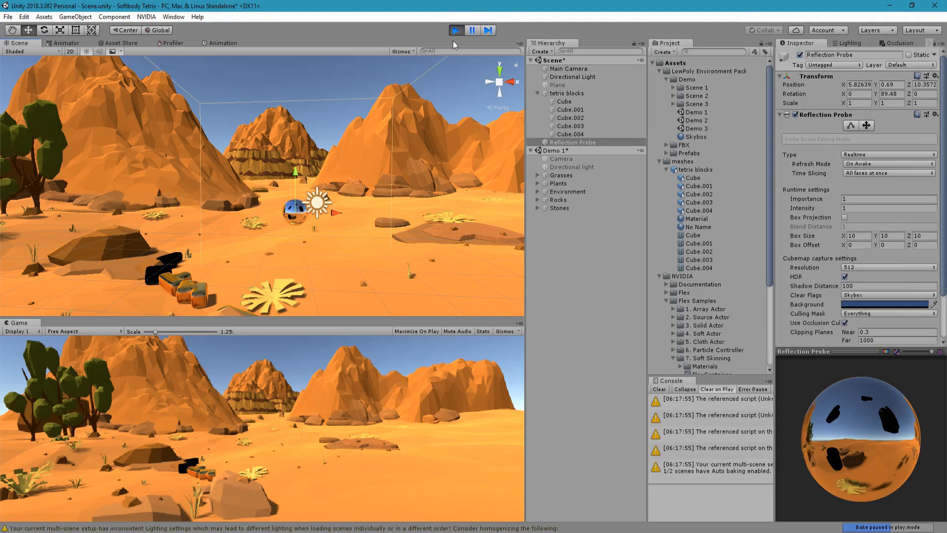
key(ctrl+p)
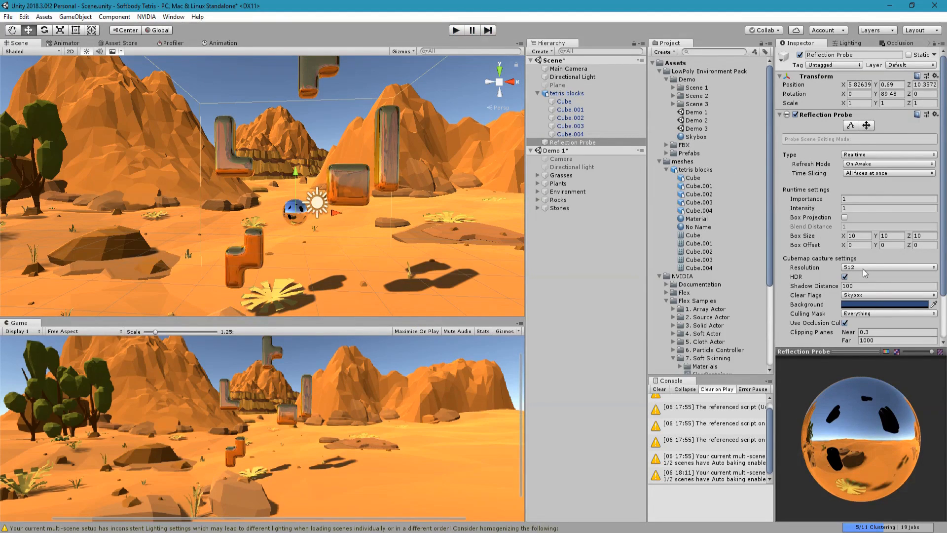
Step: Set the Reflection Probe's Box Size to 30 on X, Y and Z, and inspect its captured cubemap preview from several angles
click(852, 236)
text(30)
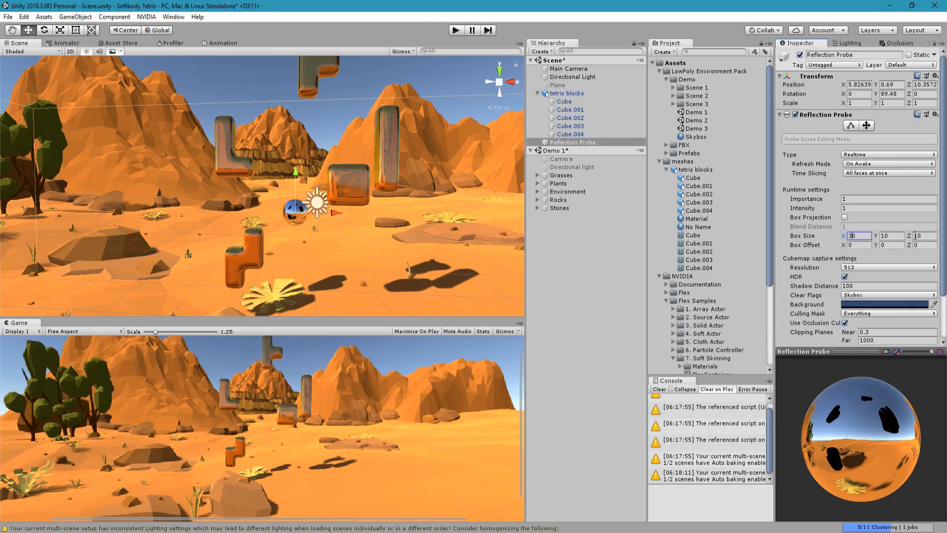
key(Tab)
text(30)
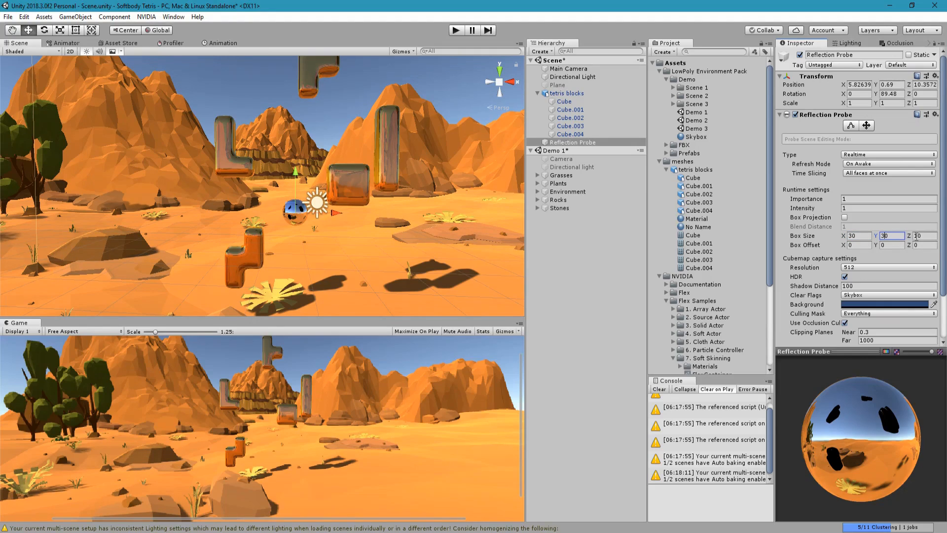
click(916, 236)
text(30)
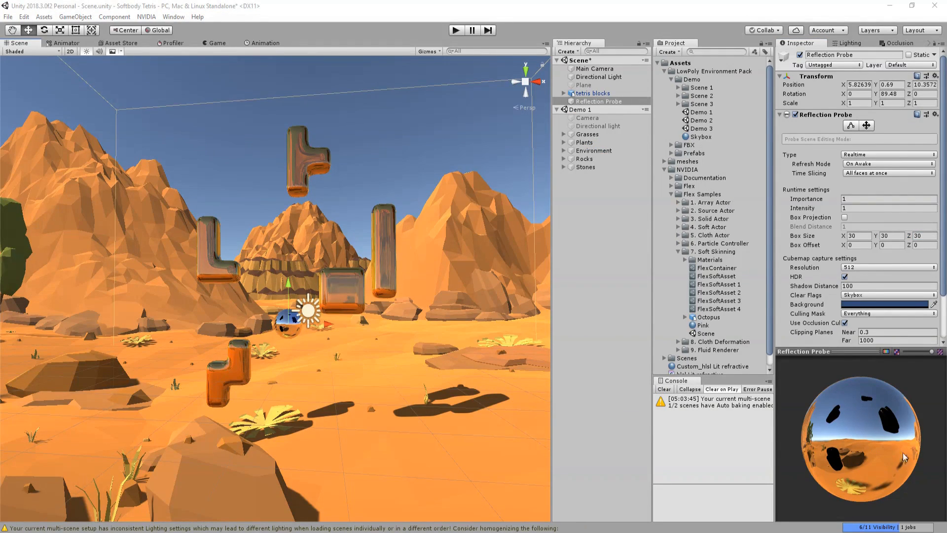
drag(903, 452, 831, 457)
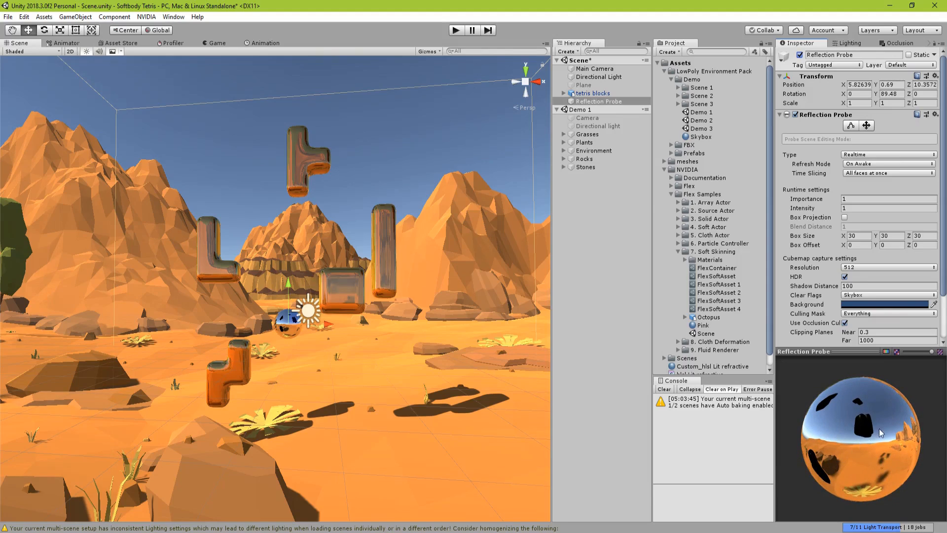
drag(847, 397, 834, 430)
Step: Add a new layer named blocks as User Layer 9, starting from the tetris blocks object's layer choices
click(385, 263)
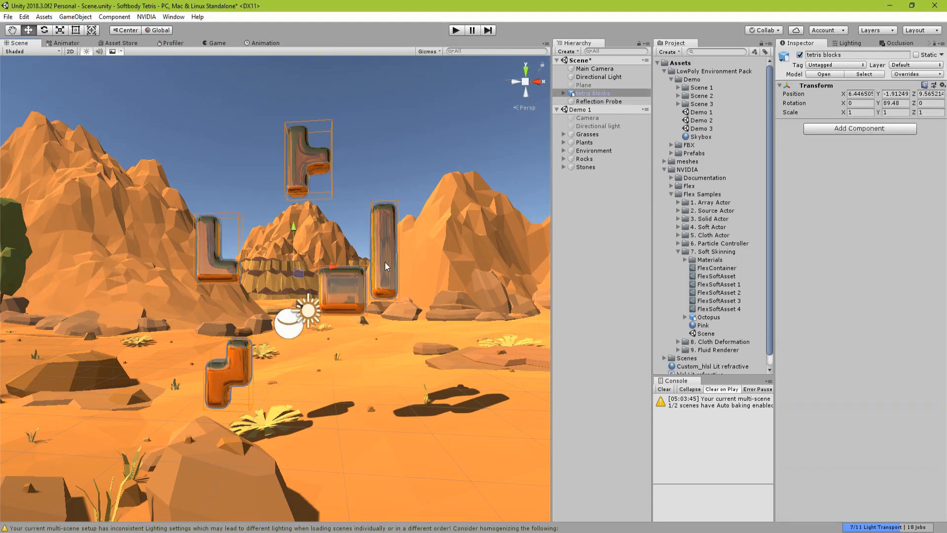
click(385, 262)
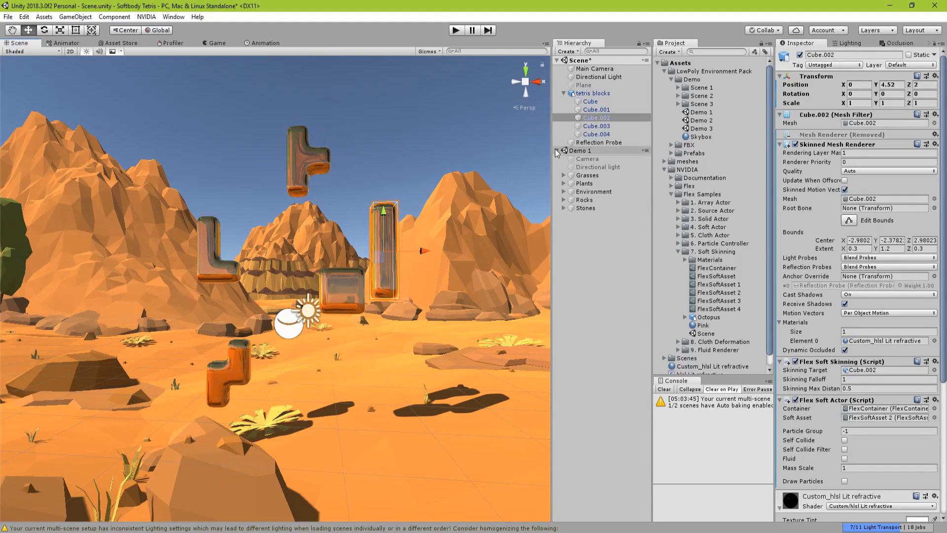
click(587, 94)
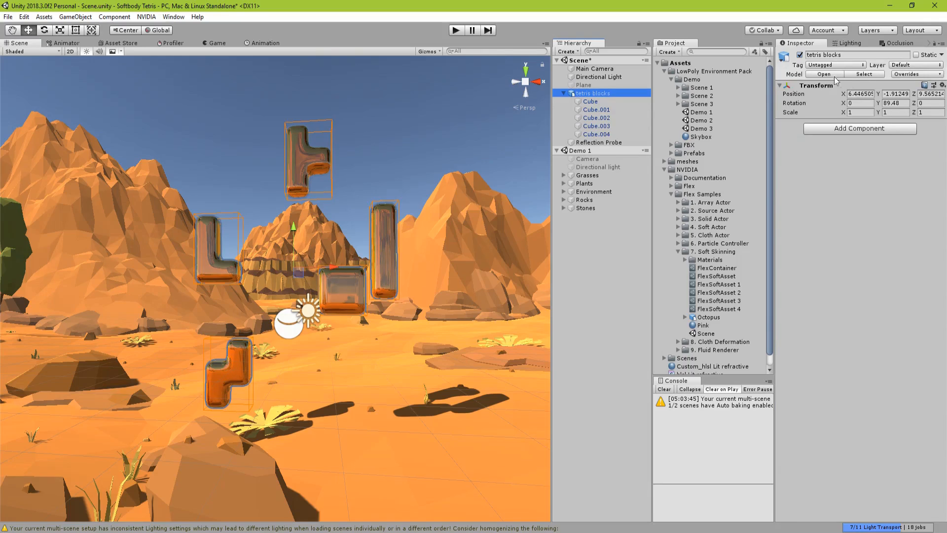
click(910, 66)
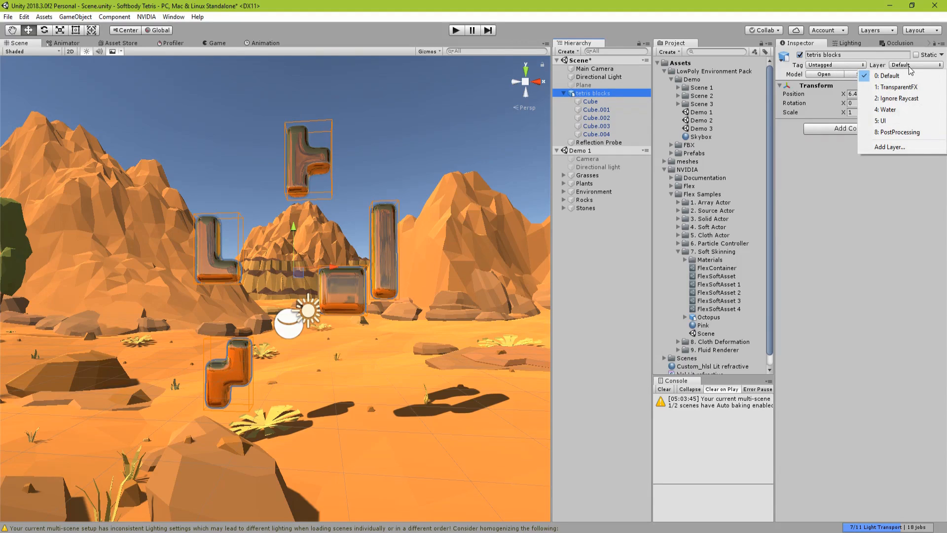
click(890, 147)
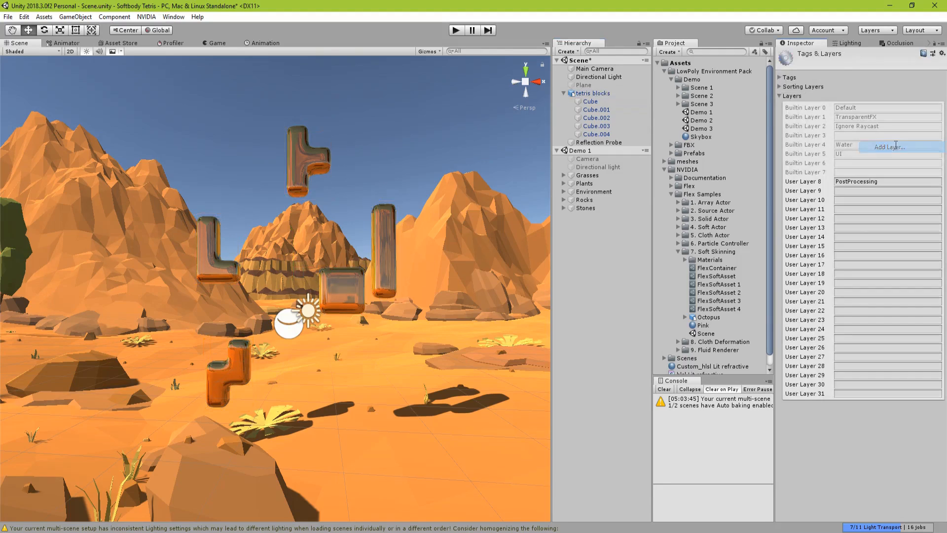
click(874, 192)
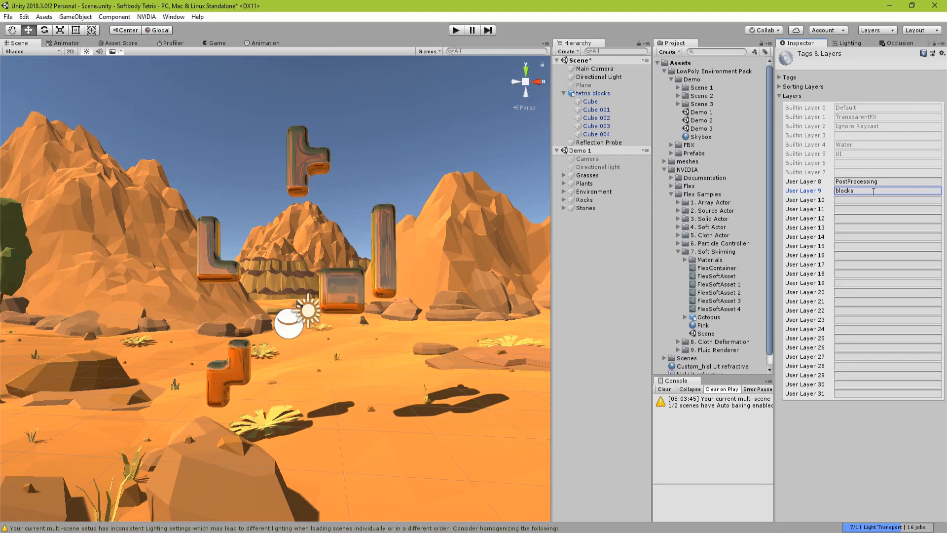
Step: Assign the tetris blocks object and all its children to the blocks layer
click(592, 94)
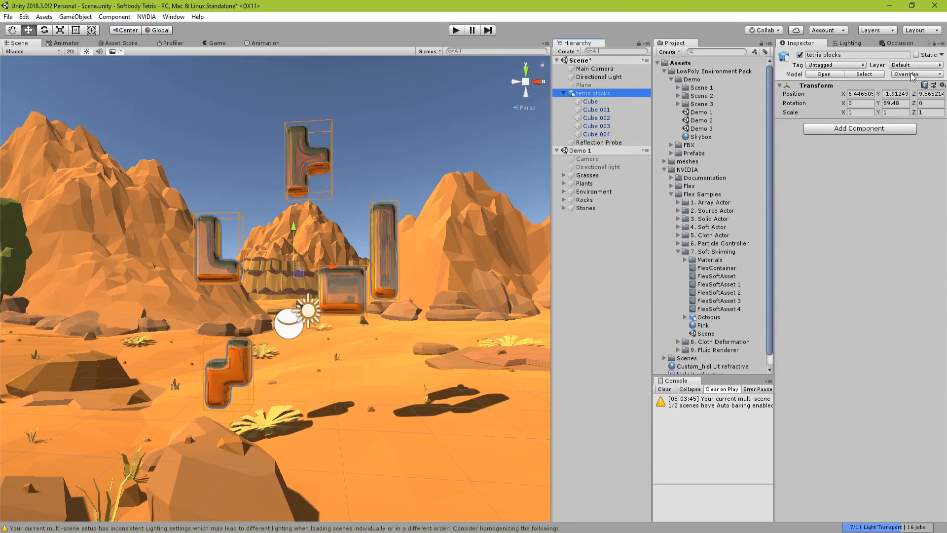
click(910, 65)
click(886, 143)
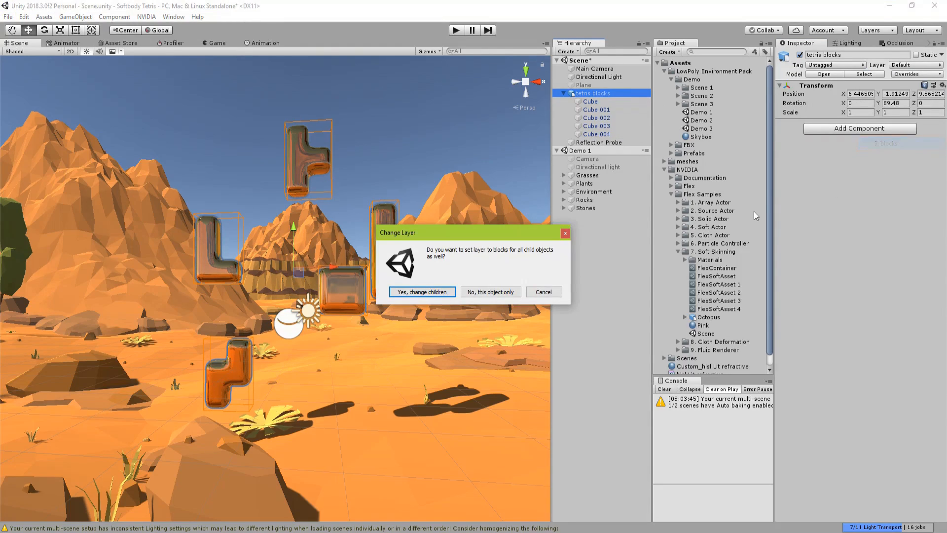
click(446, 291)
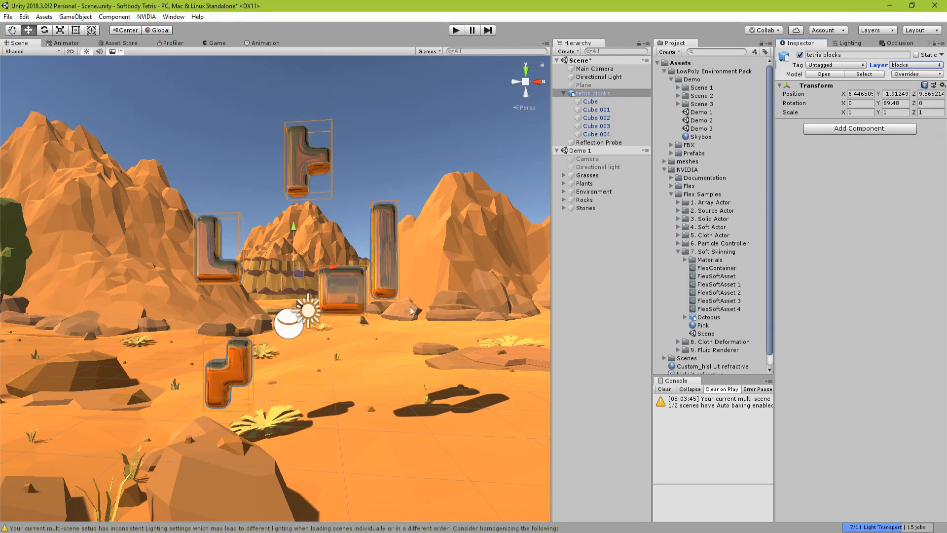
Step: Exclude the blocks layer from the Reflection Probe's Culling Mask and check the blocks in the scene
click(287, 327)
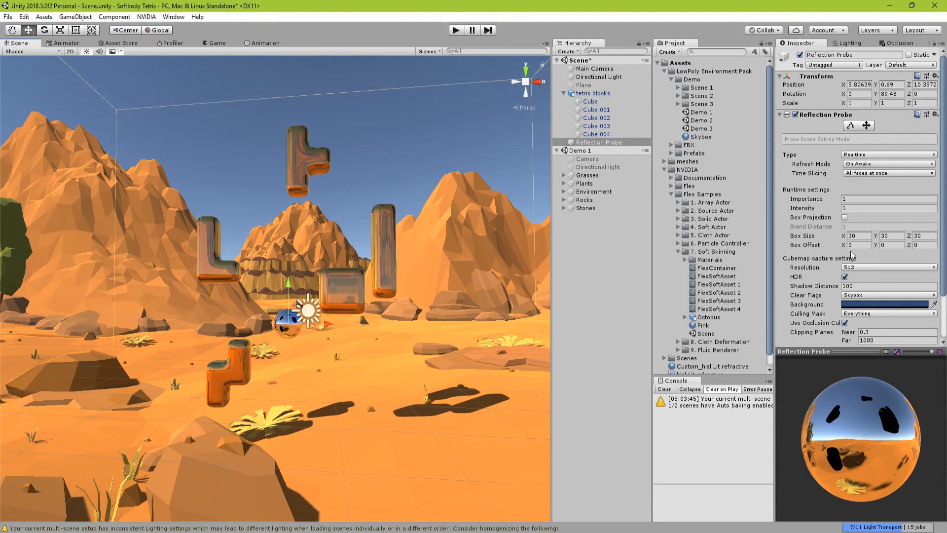
scroll(852, 250, down, 3)
click(874, 262)
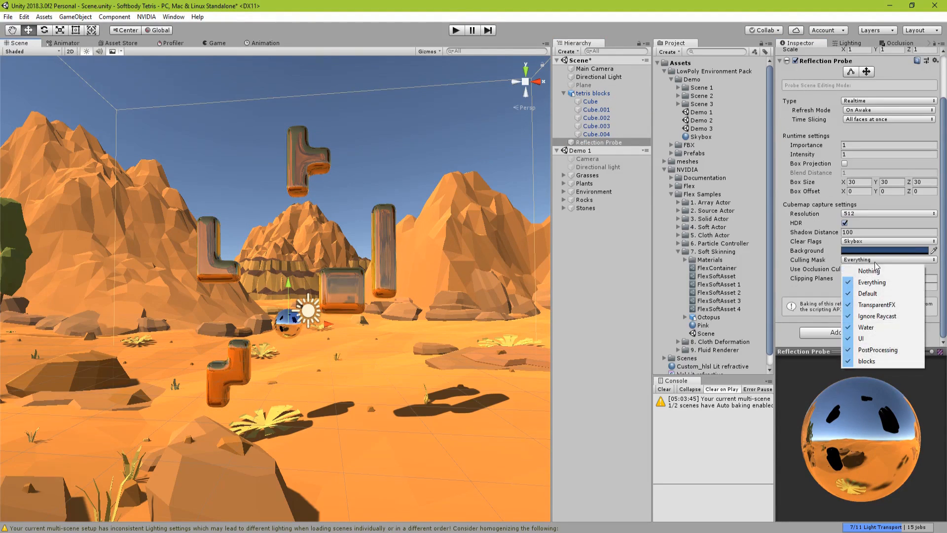
click(883, 361)
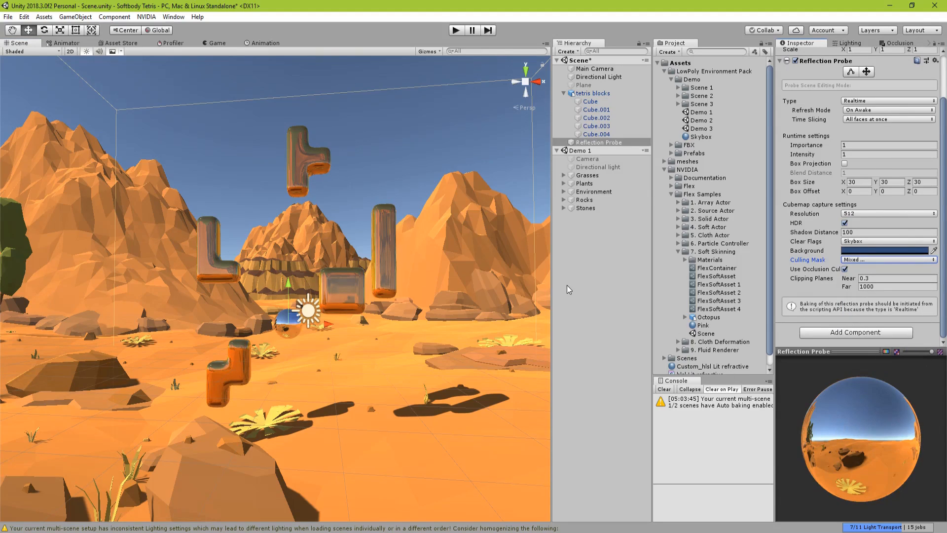
middle_drag(357, 230, 390, 241)
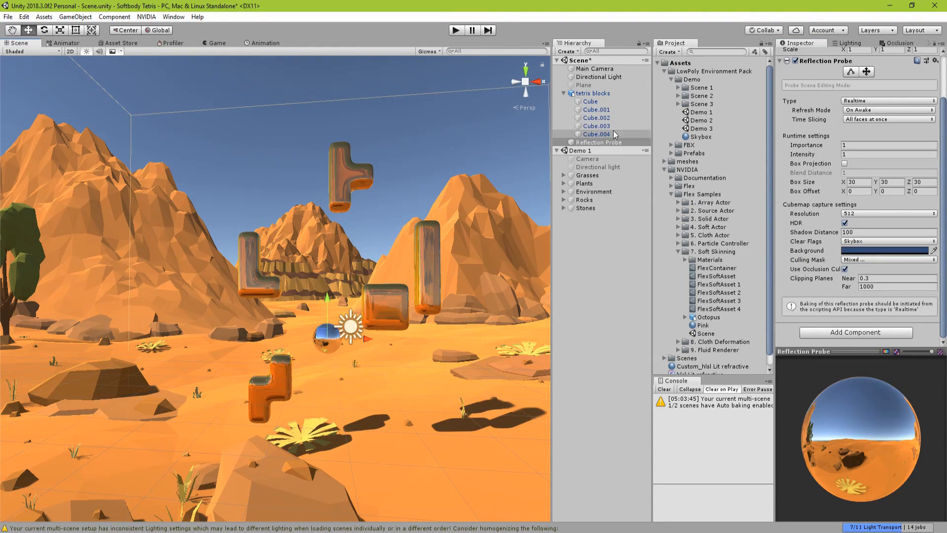
Step: Create an empty GameObject in the main scene, place it above the Plane in the object list and reset its transform
click(563, 94)
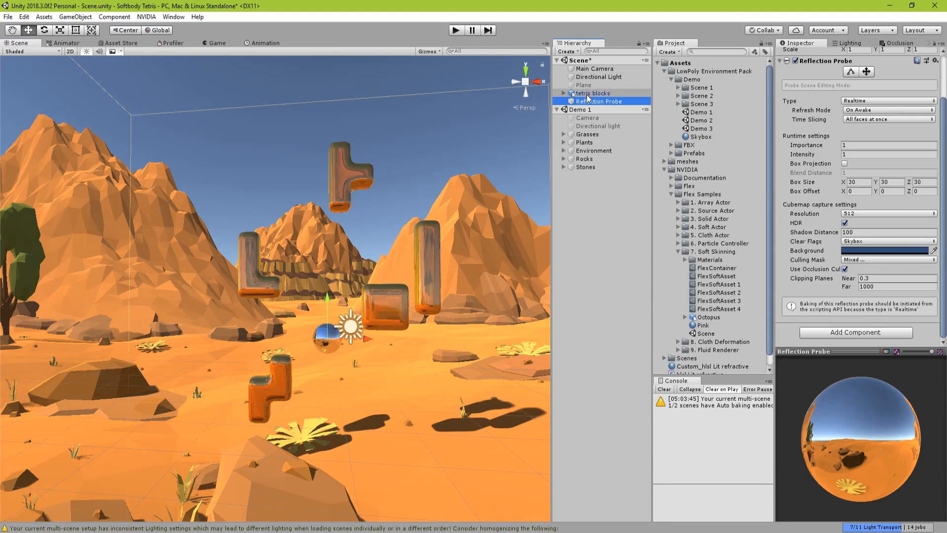
right_click(589, 86)
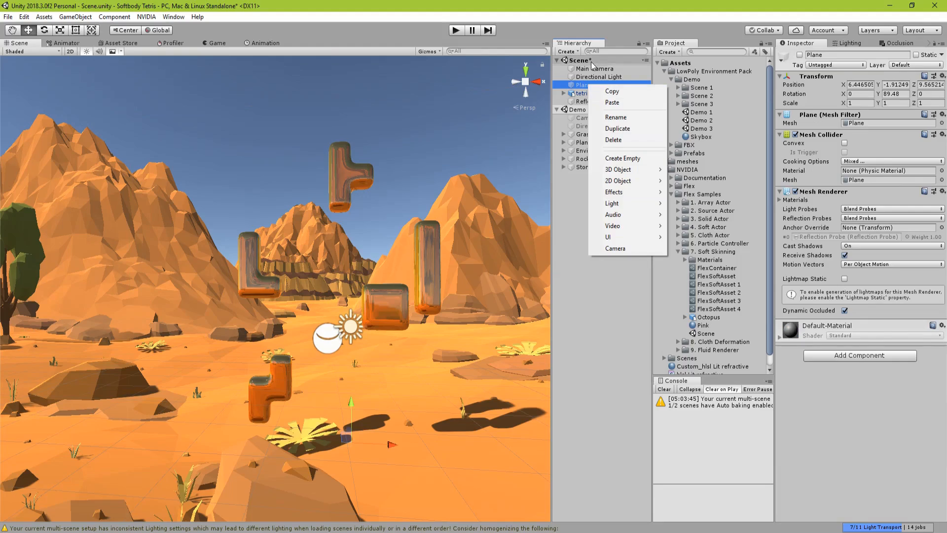
right_click(591, 61)
right_click(585, 85)
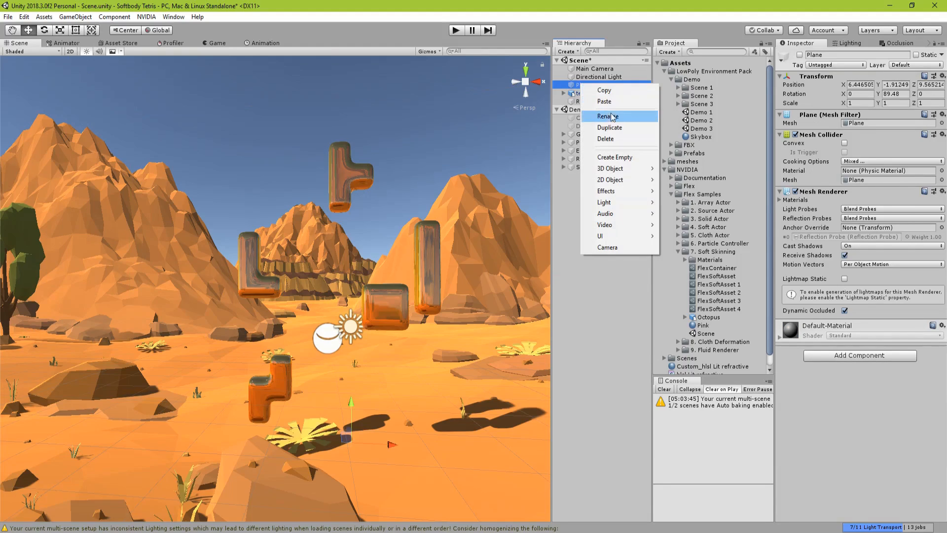
click(614, 157)
drag(599, 93, 594, 81)
right_click(844, 81)
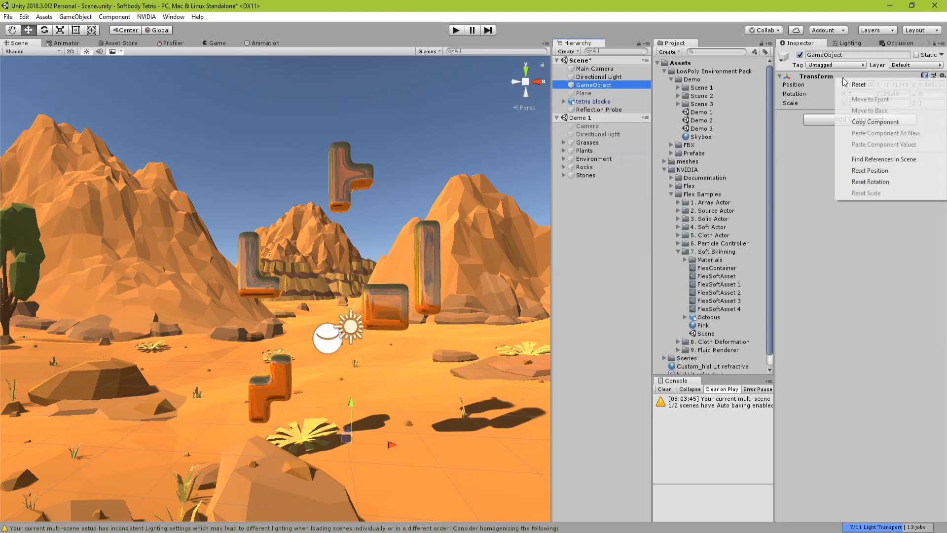
click(851, 85)
Step: Move the empty GameObject to the tetris blocks from the top view, at about X 5.9 and Z 9.7
scroll(439, 214, down, 5)
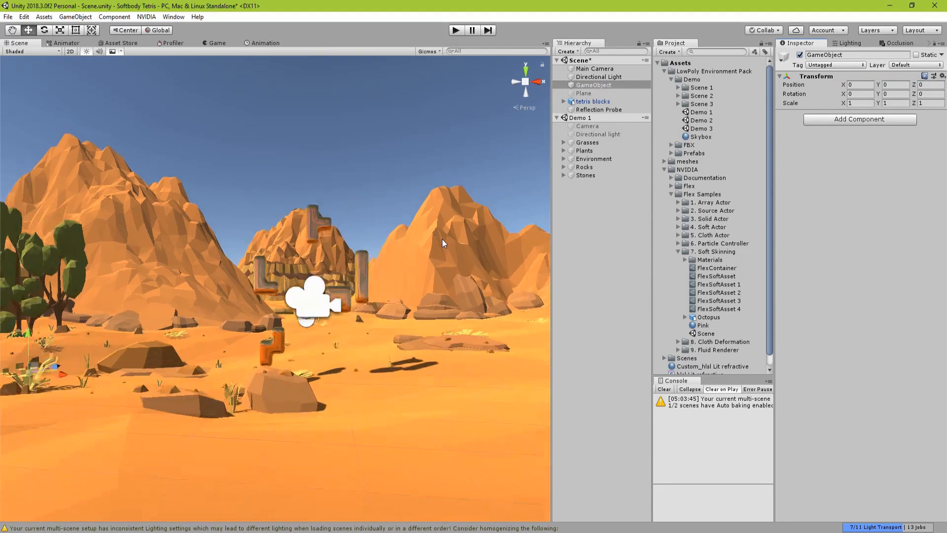
click(526, 74)
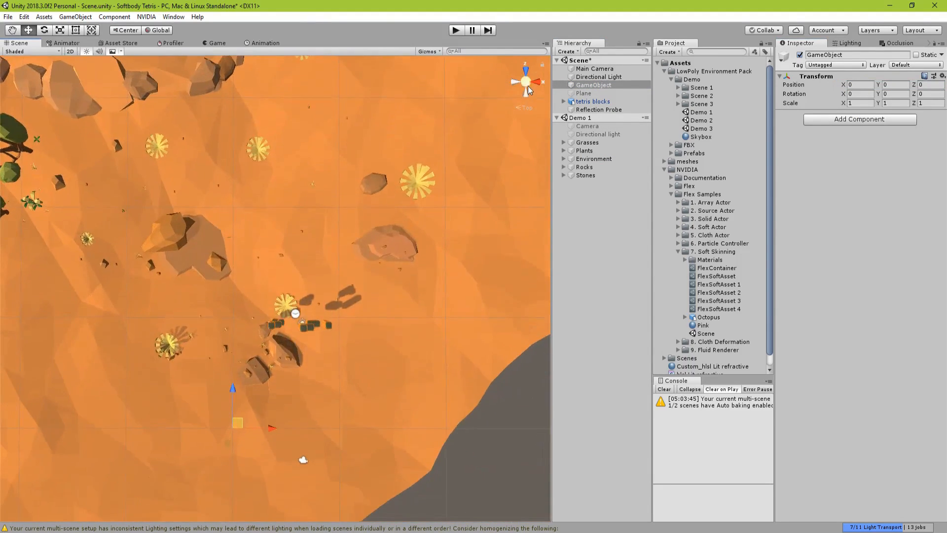
scroll(348, 215, down, 3)
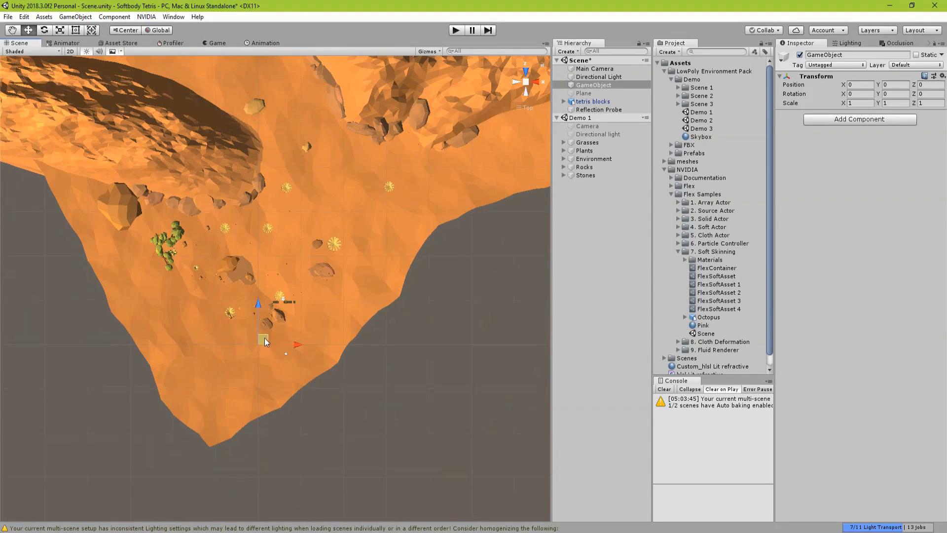
drag(295, 297, 288, 295)
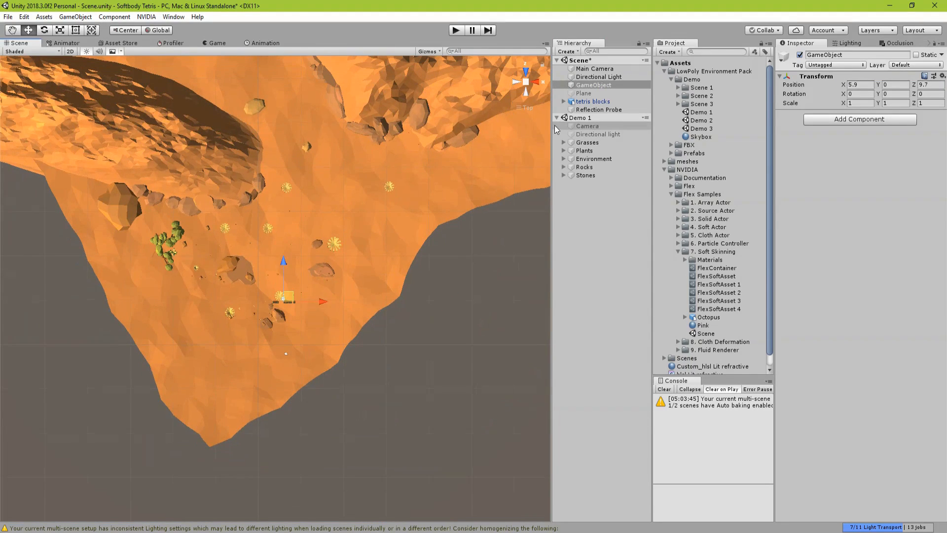
Step: Add a 3D cube as a child of the empty GameObject
right_click(594, 86)
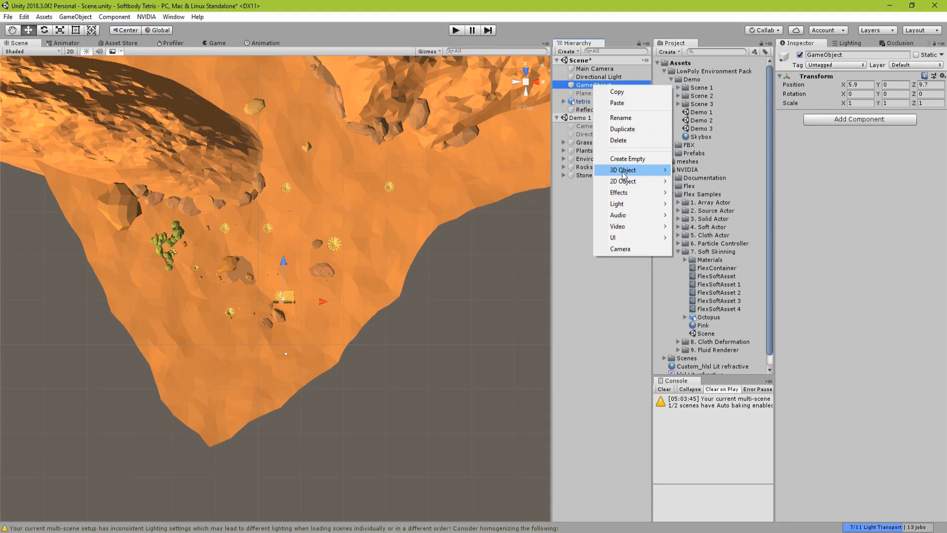
mouse_move(624, 173)
click(696, 174)
scroll(351, 334, up, 5)
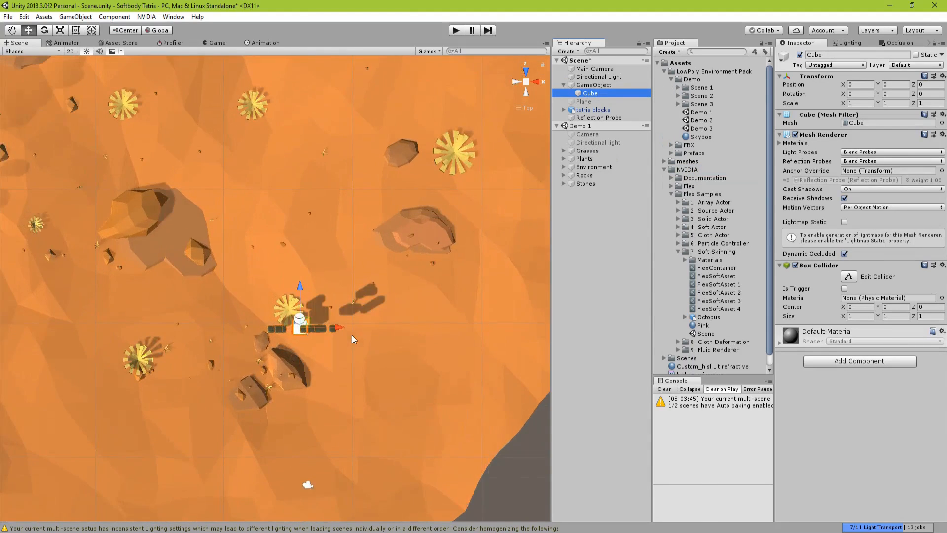
scroll(341, 295, up, 3)
Step: Stretch the cube across the row of blocks to an X scale of about 5.6 and move it behind them to Z 0.74
click(75, 31)
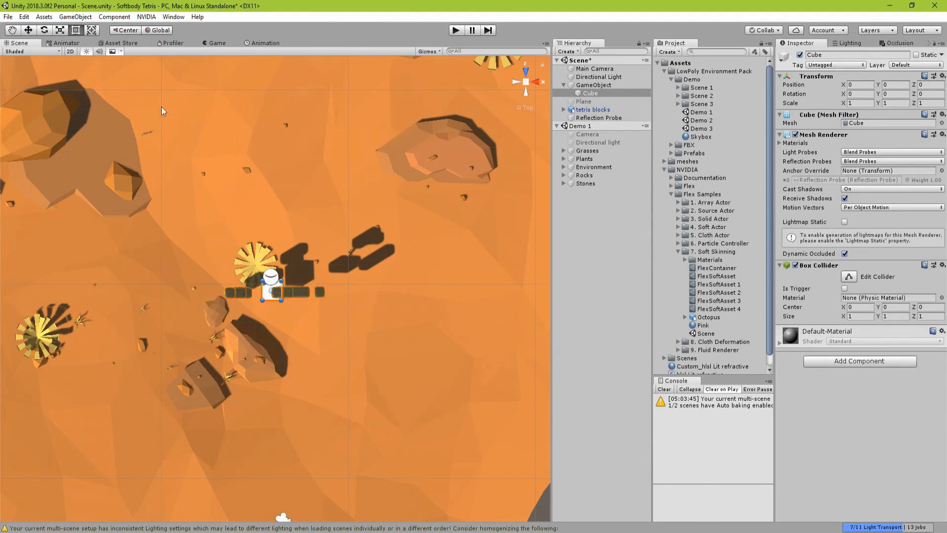
drag(282, 293, 330, 293)
drag(260, 291, 224, 291)
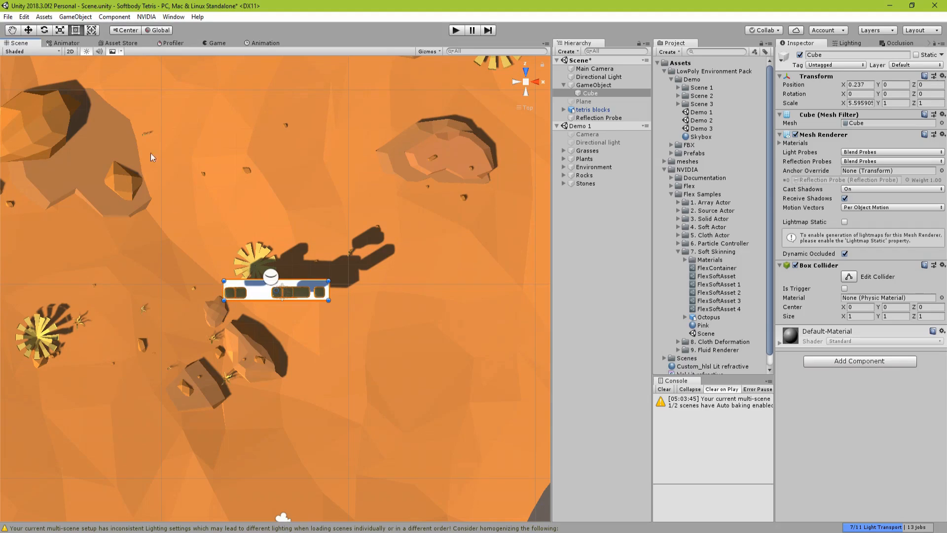
click(34, 31)
drag(277, 262, 280, 246)
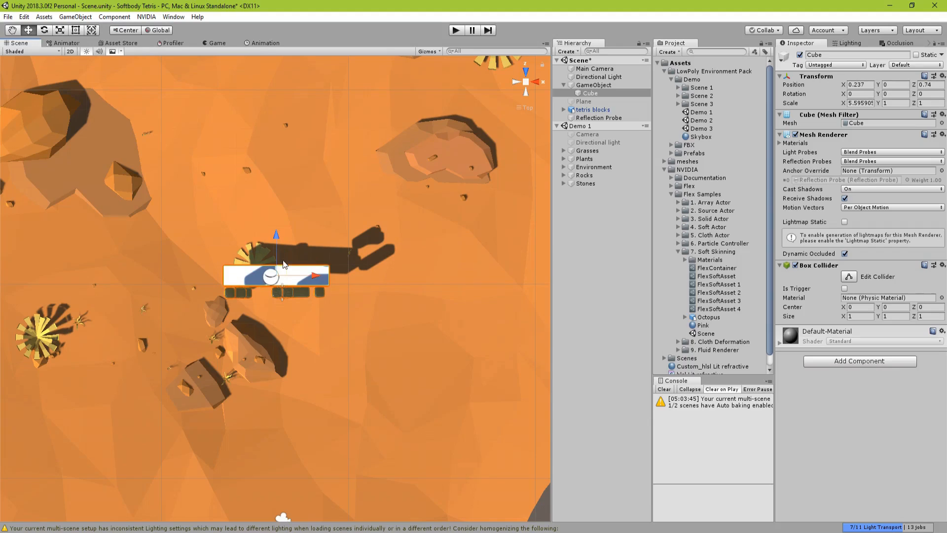
Step: Enlarge the cube into a back wall about 7.05 wide and 10.58 high in the back view, reaching down to the ground
click(526, 93)
click(75, 31)
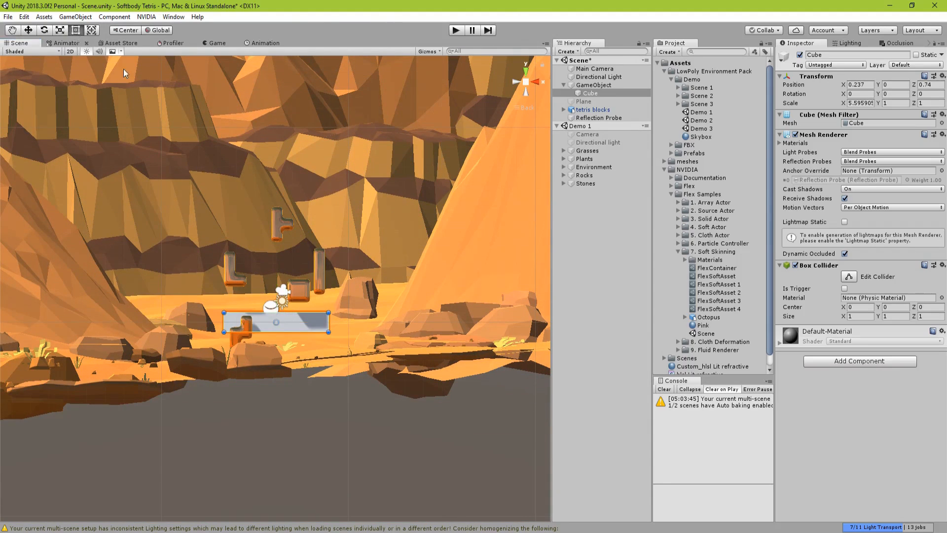
drag(289, 310, 289, 168)
drag(330, 270, 357, 274)
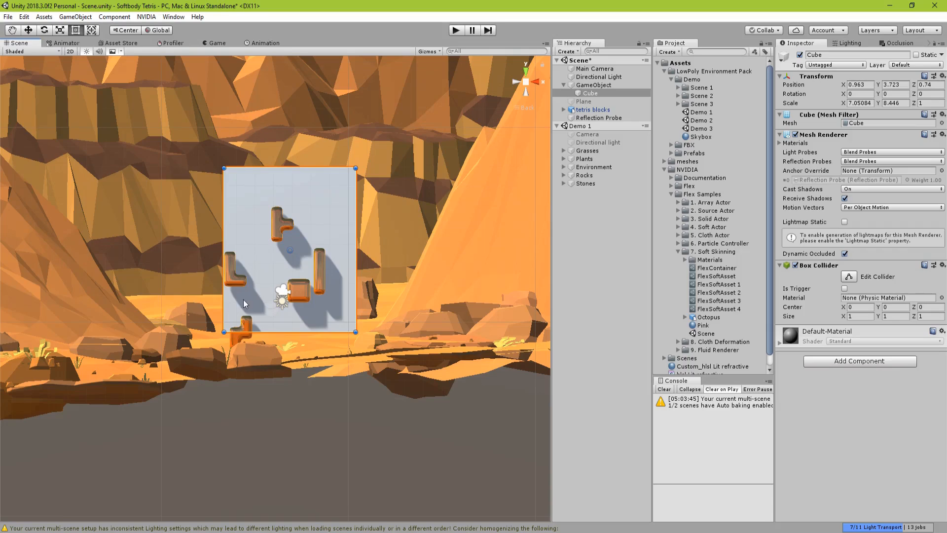
drag(275, 330, 276, 373)
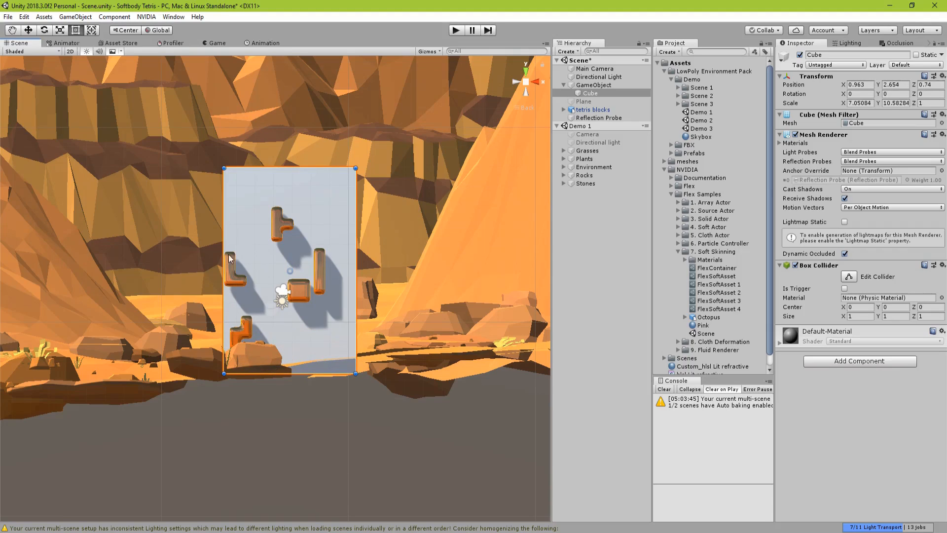
Step: Duplicate the back wall cube and move the copy to the near side of the blocks at Z -0.98
click(526, 73)
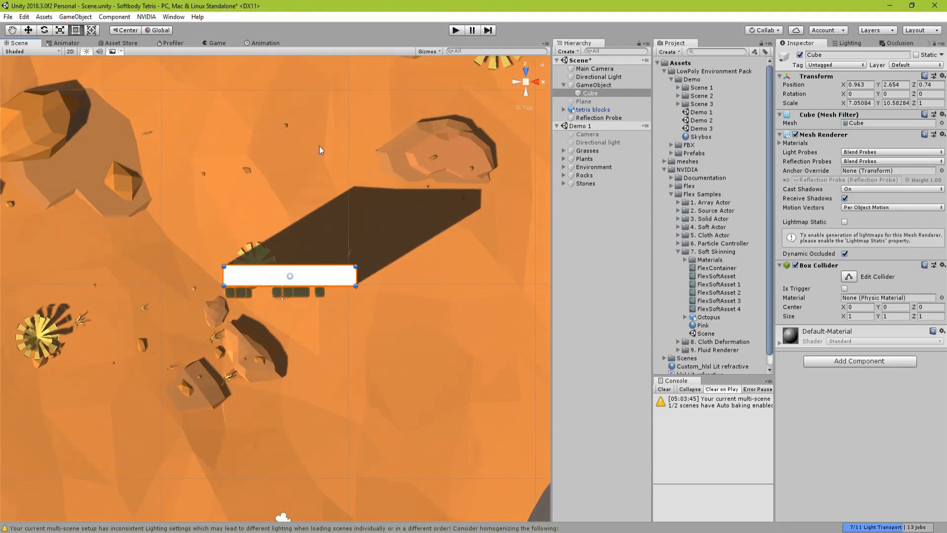
click(30, 30)
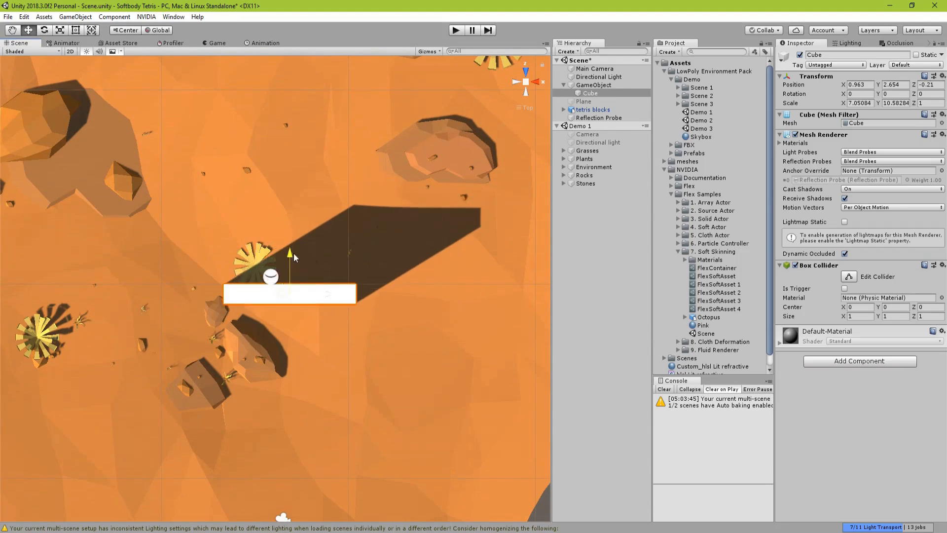
key(ctrl+d)
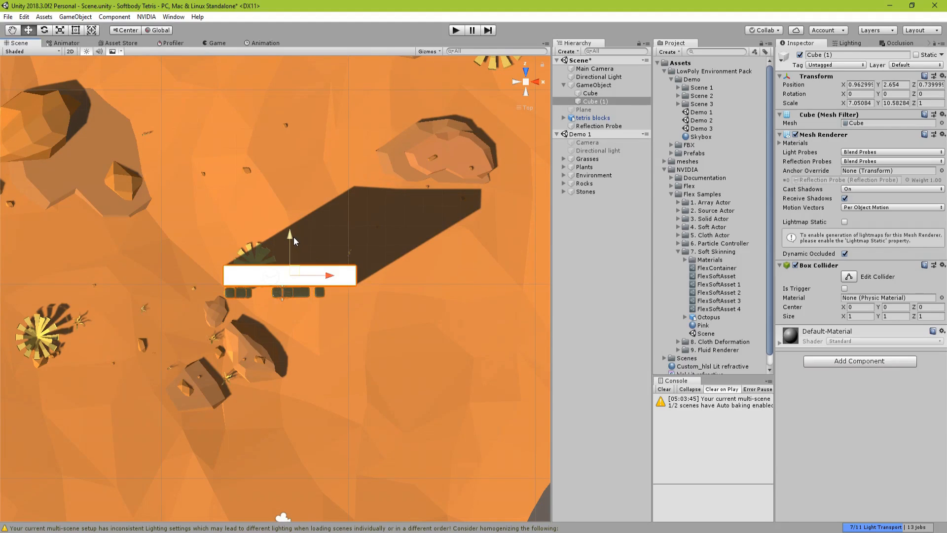
drag(294, 237, 289, 277)
drag(290, 277, 292, 272)
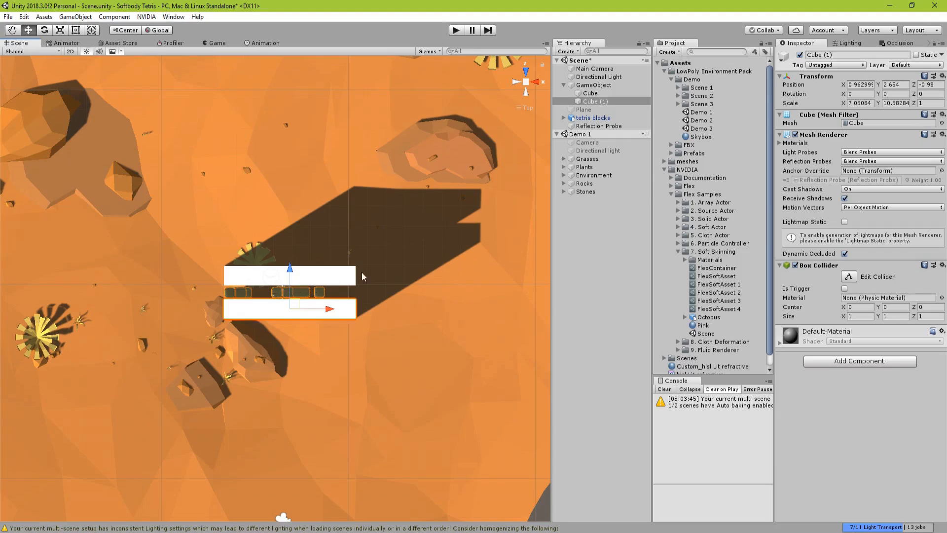
right_click(581, 85)
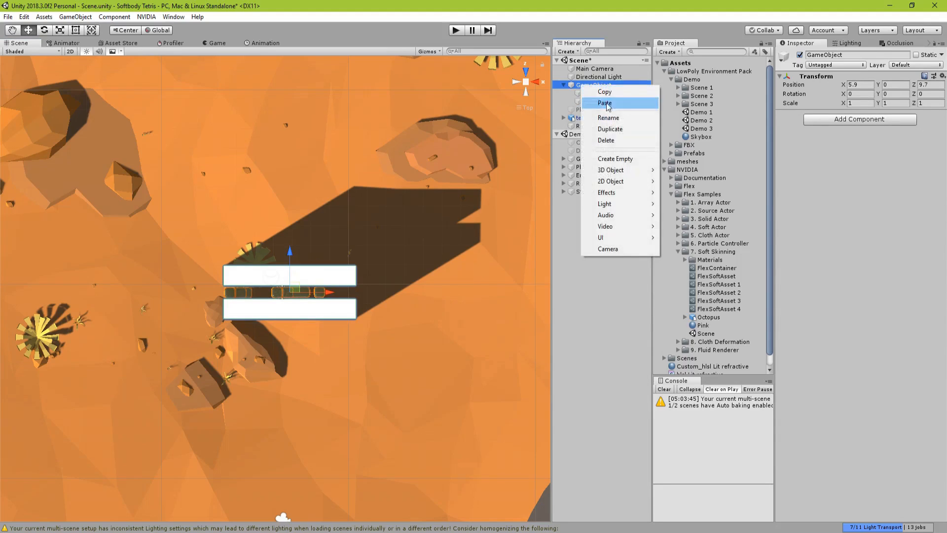
mouse_move(612, 170)
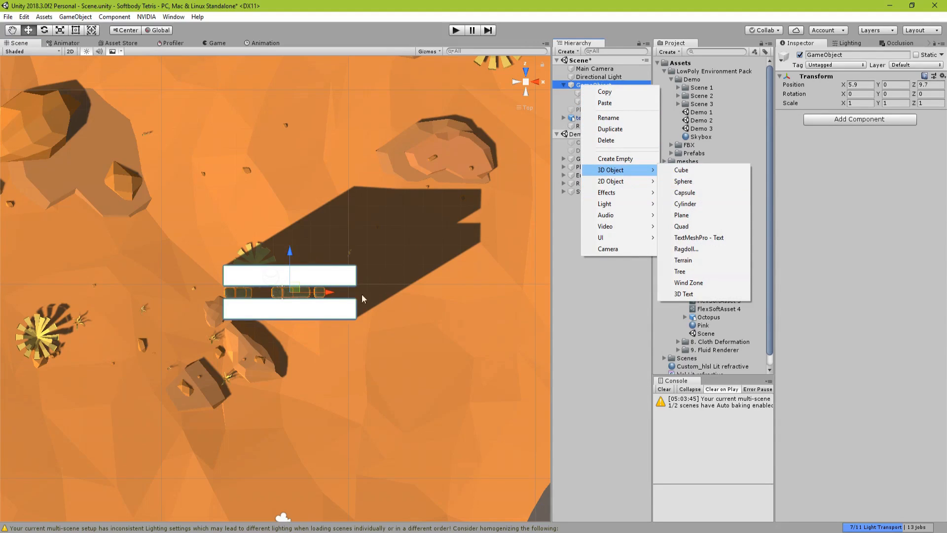
click(334, 279)
Step: Duplicate the back wall cube, move the copy to X 4.61 and Z -0.1, and narrow it to an X scale of about 1.03
click(322, 280)
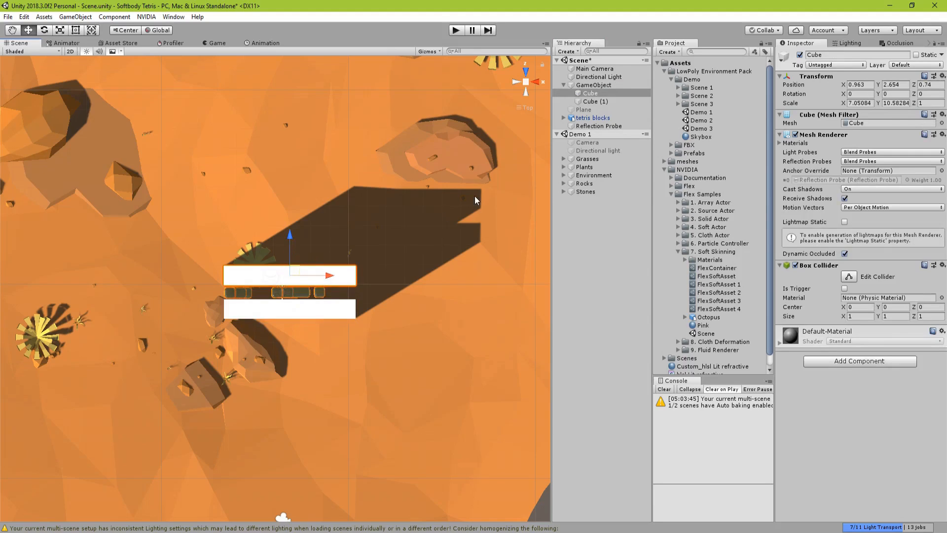
key(ctrl+d)
drag(299, 272, 361, 288)
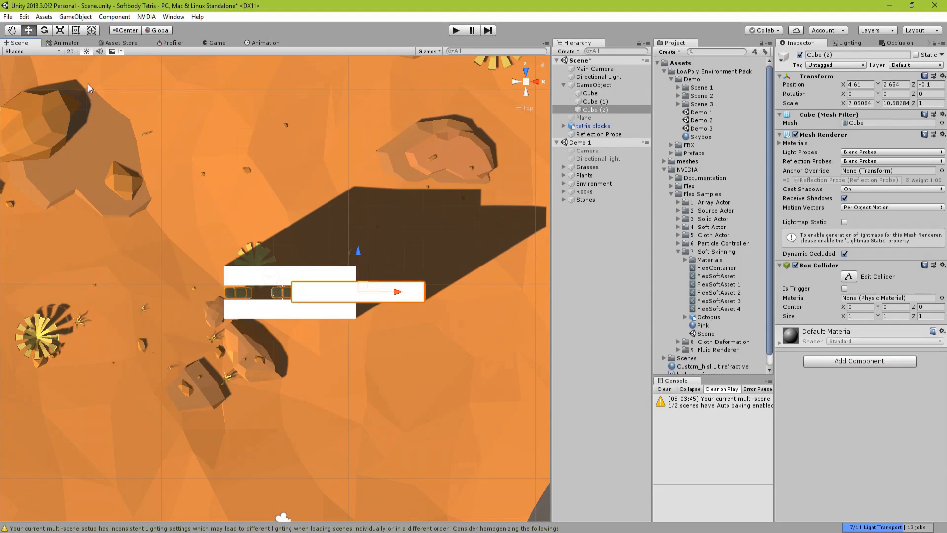
click(76, 30)
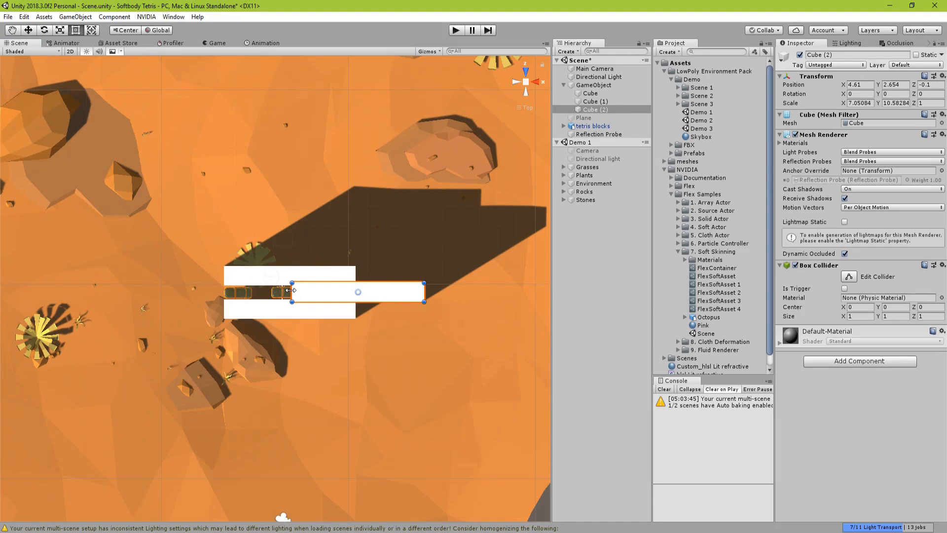
alt+drag(291, 292, 347, 299)
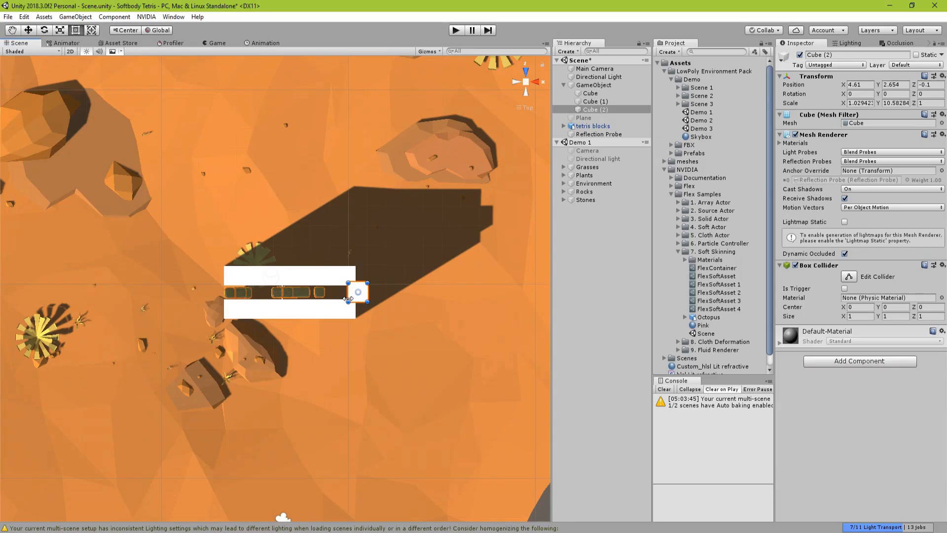
Step: Align the narrow cube with the walls' positive-X end and place a duplicate at the opposite end at X -3.13
click(28, 30)
drag(398, 292, 252, 285)
key(ctrl+d)
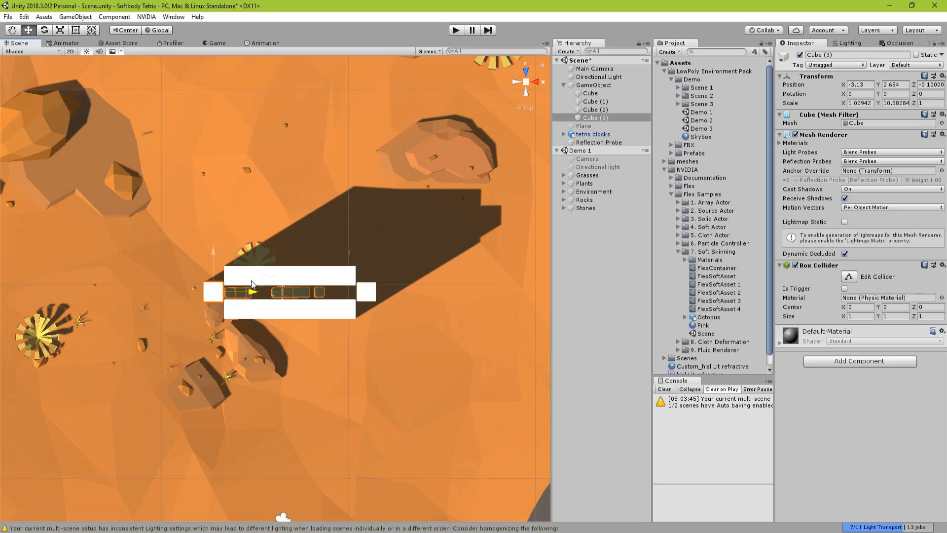
Step: Disable the Mesh Renderer on all four wall cubes
shift+click(591, 93)
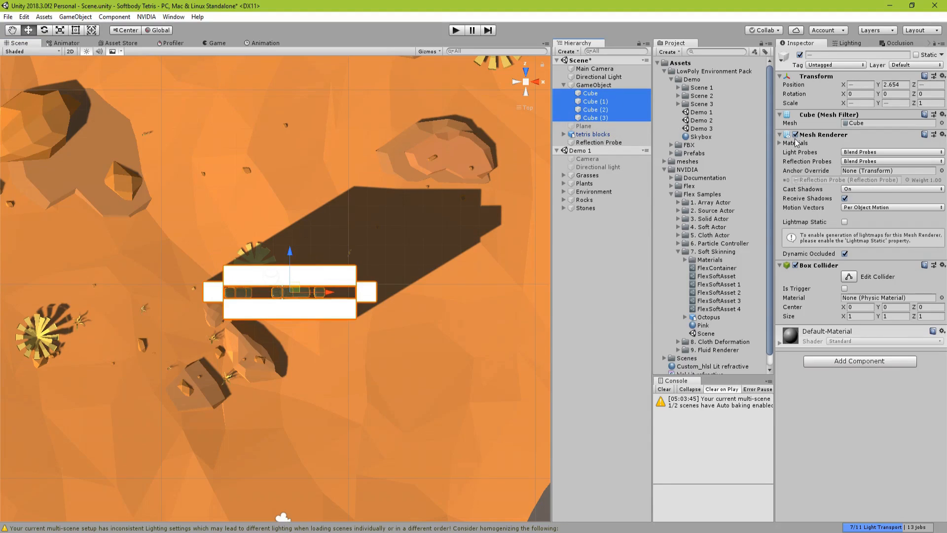
click(795, 134)
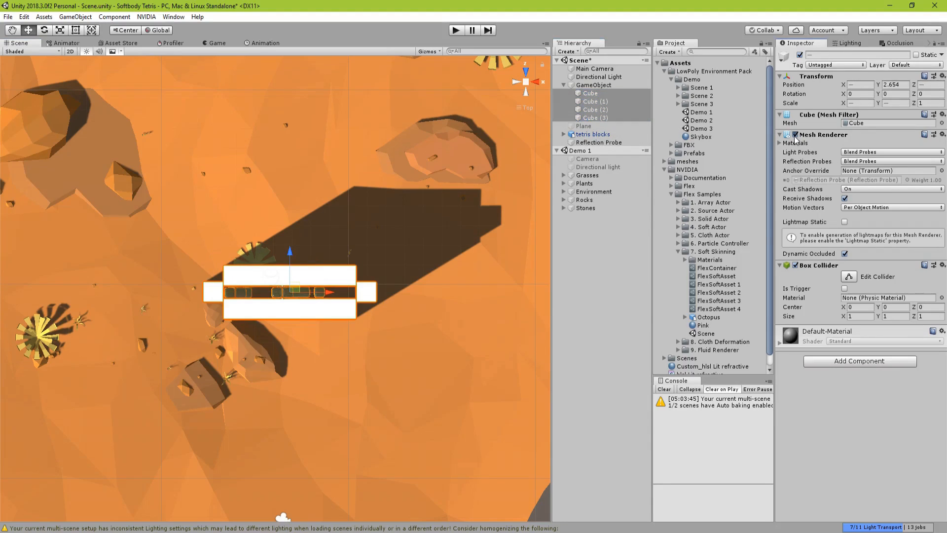
Step: Play the scene to test how the soft blocks fall between the invisible walls, and stop the playback
click(523, 90)
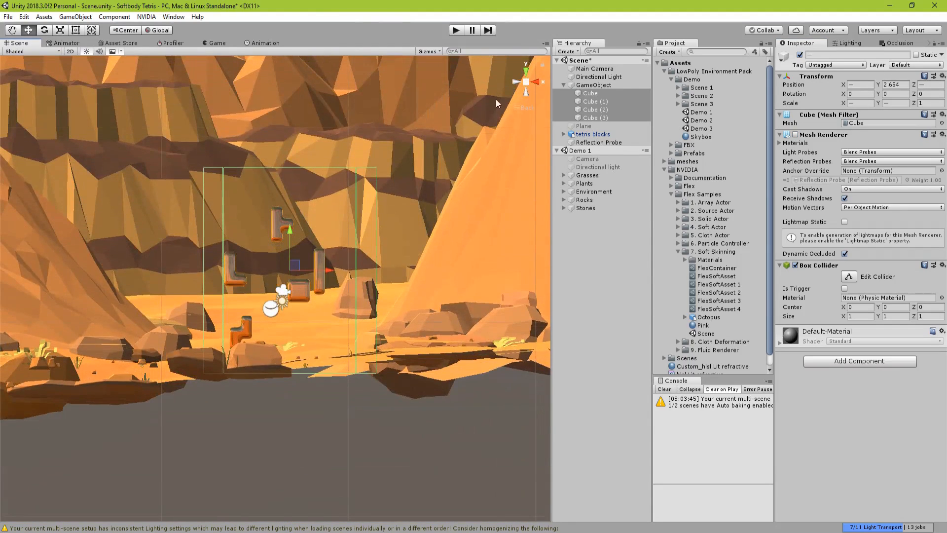
click(526, 82)
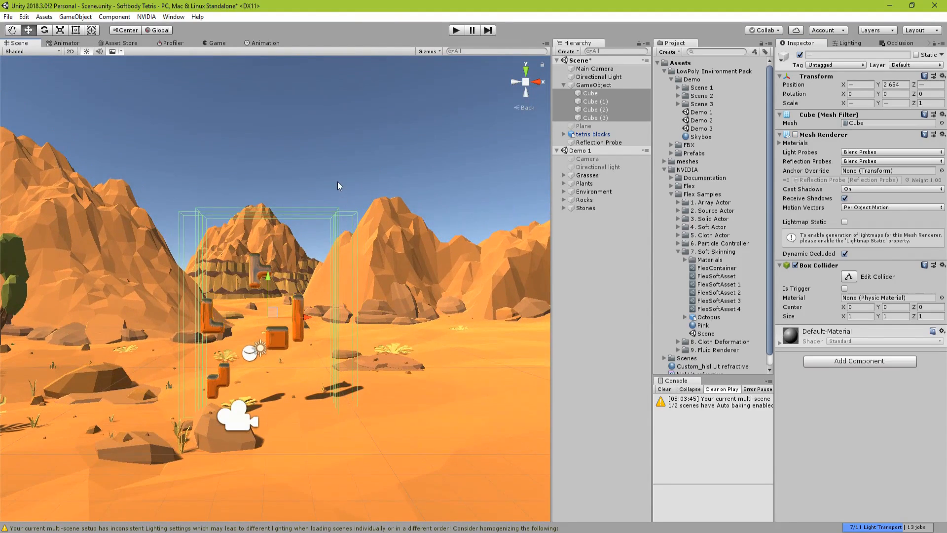
scroll(345, 187, up, 2)
click(455, 32)
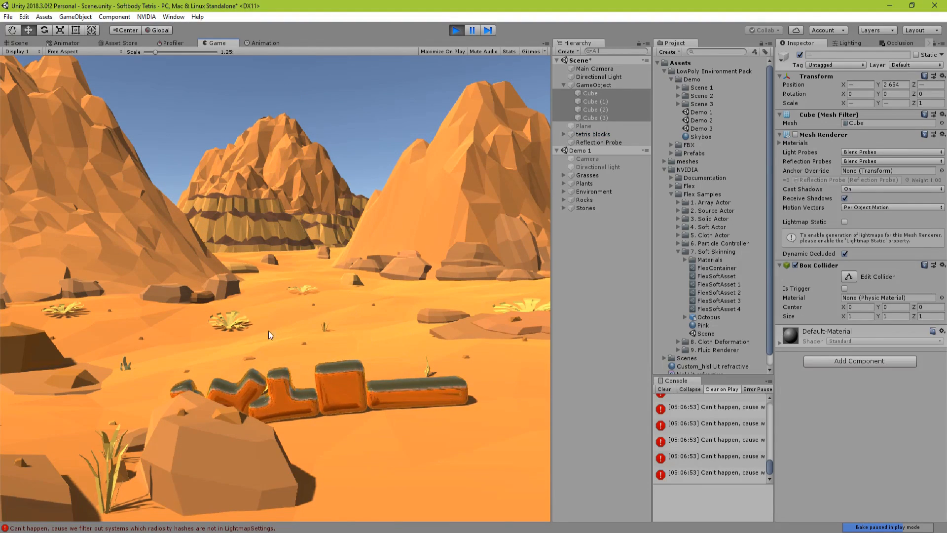
click(461, 31)
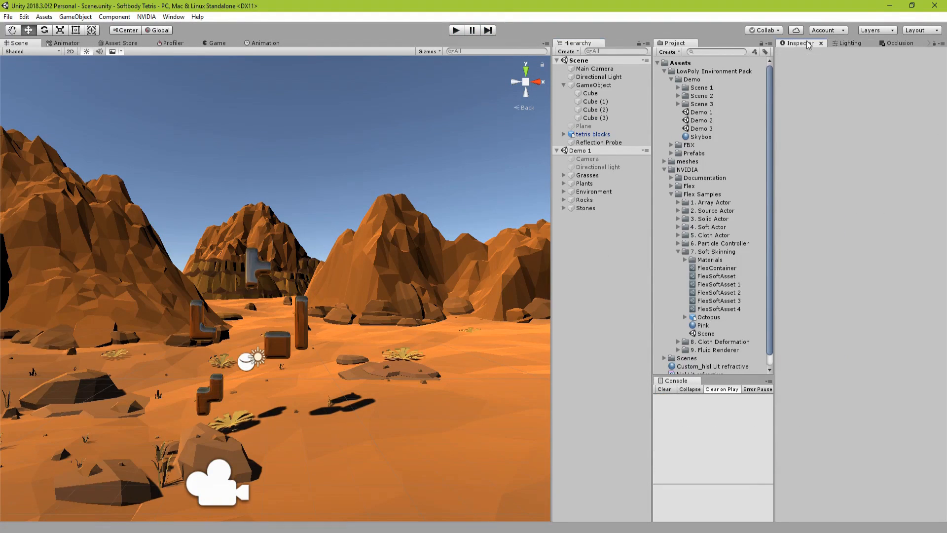
Step: Move all objects of the main scene, from Main Camera to Reflection Probe, into the Demo 1 scene
click(601, 143)
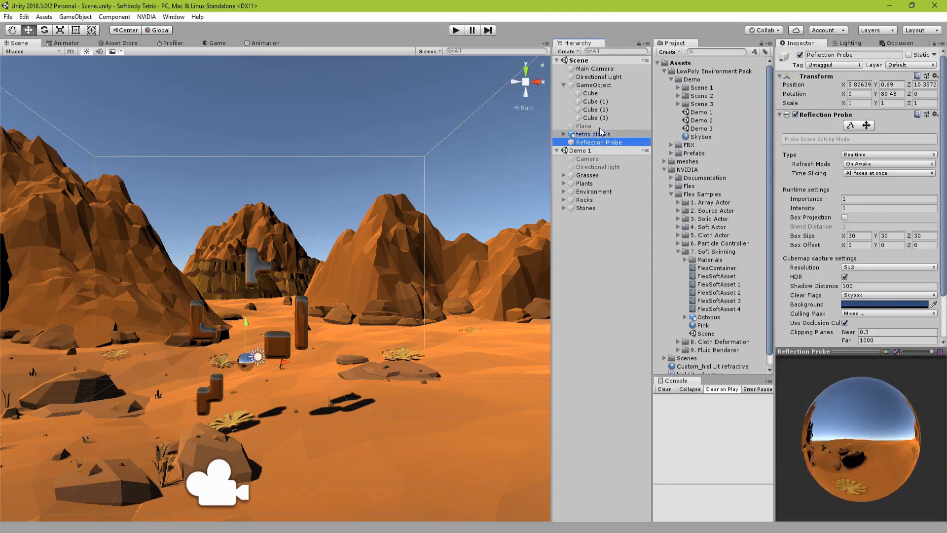
shift+click(596, 69)
drag(600, 103, 606, 212)
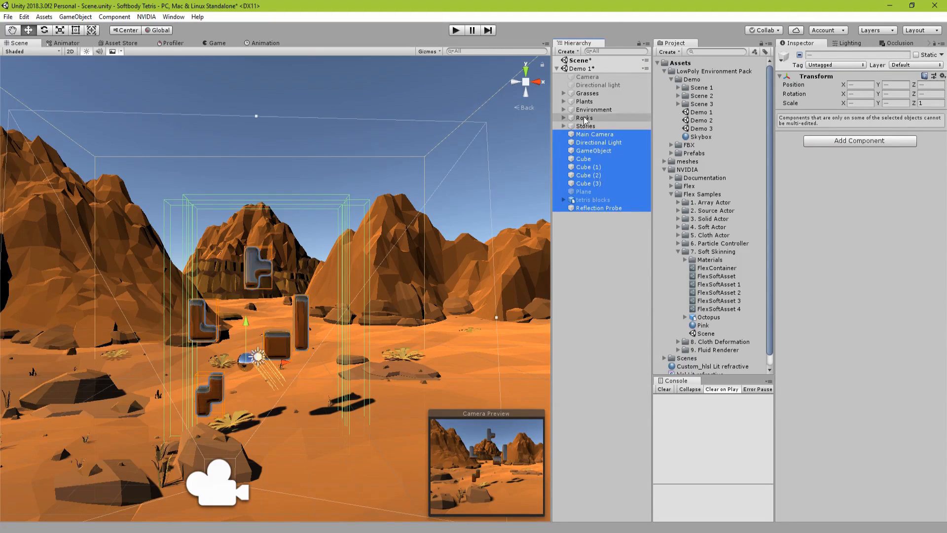
Step: Remove the emptied original scene from the hierarchy, leaving only Demo 1
click(589, 63)
right_click(590, 63)
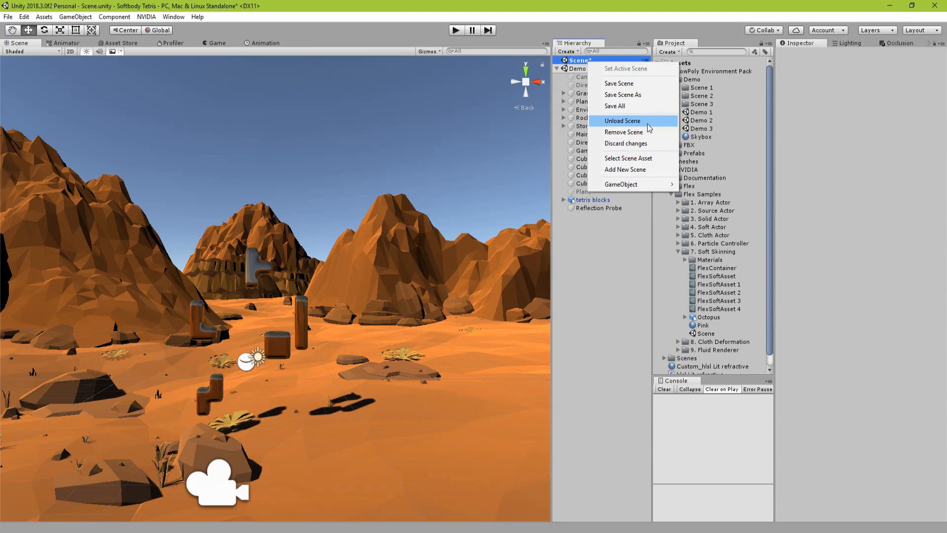
click(634, 132)
click(504, 296)
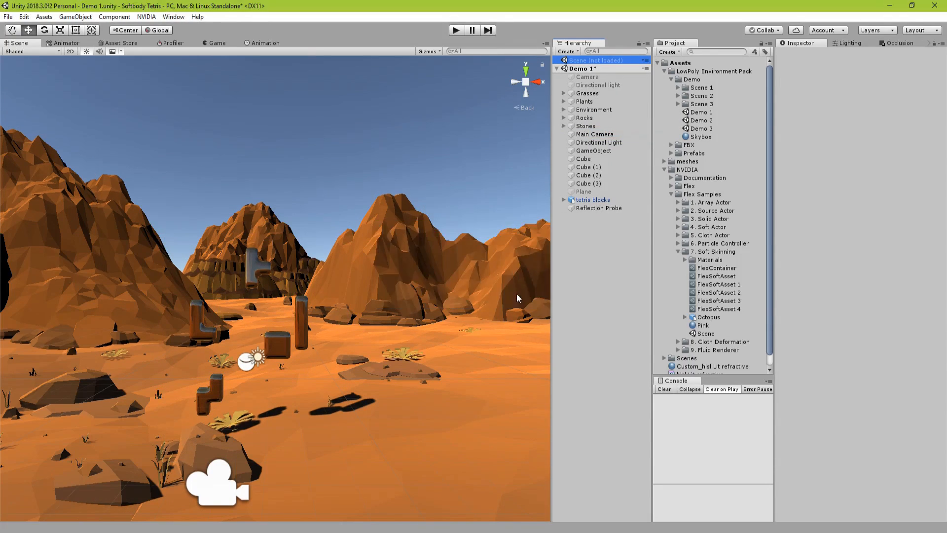
Step: Check the Cube (3) wall in Demo 1 and open the scene's Lighting settings
click(600, 174)
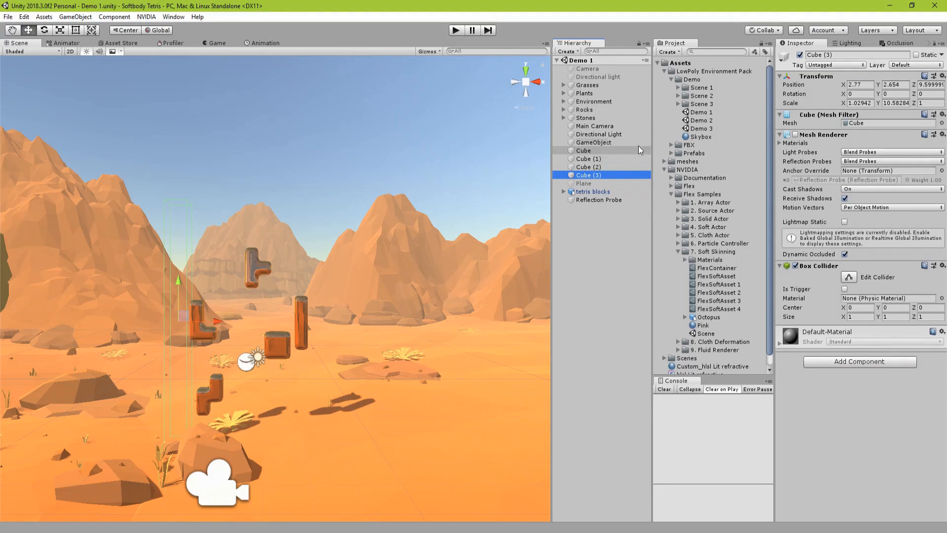
click(845, 42)
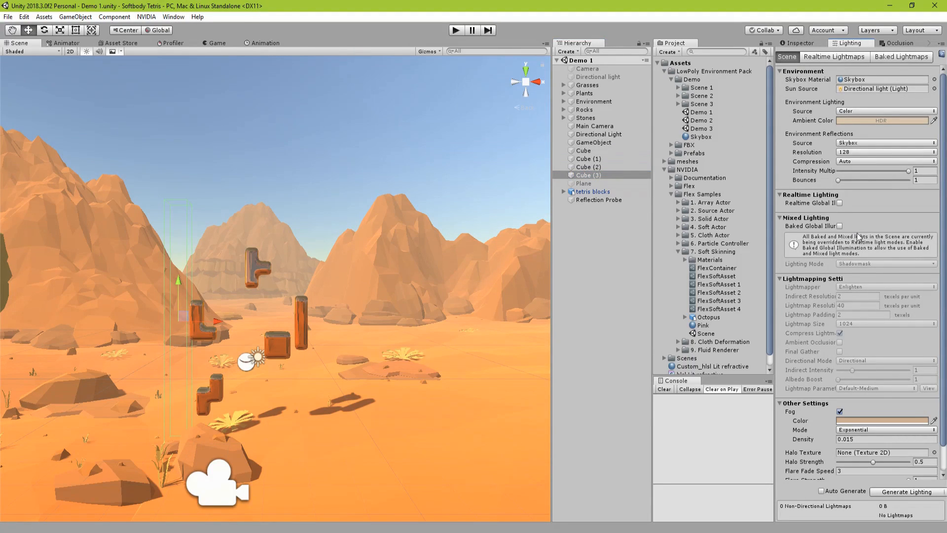
Step: Try the desert scene without fog, and enable the fog again
scroll(856, 230, down, 3)
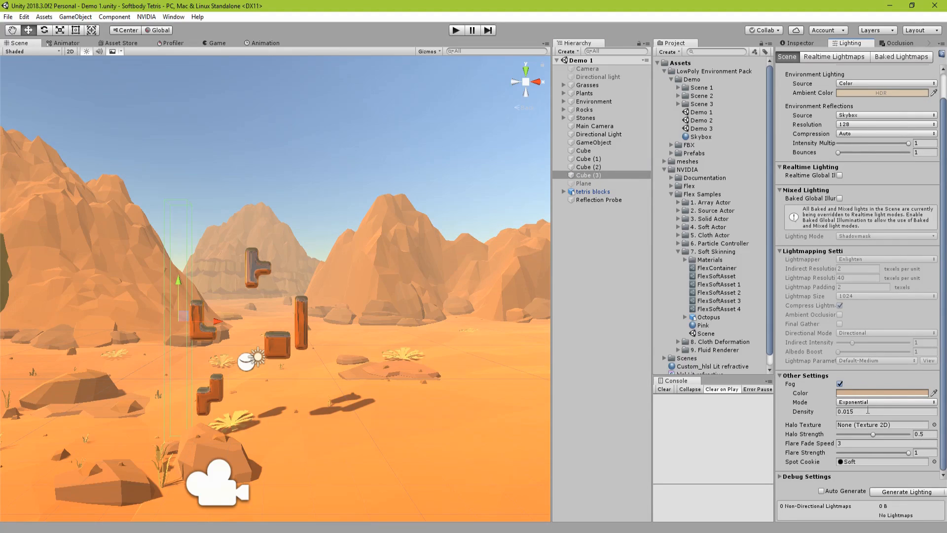
click(839, 384)
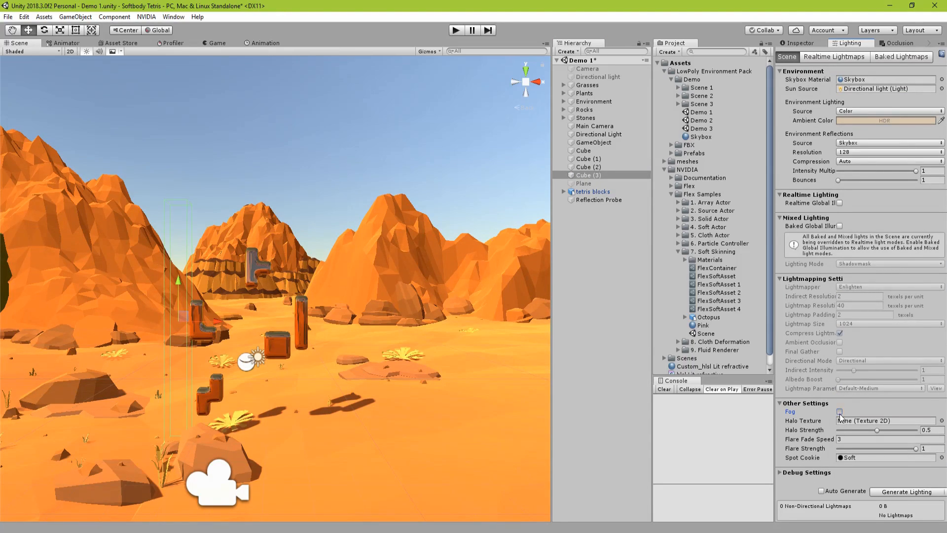
click(840, 411)
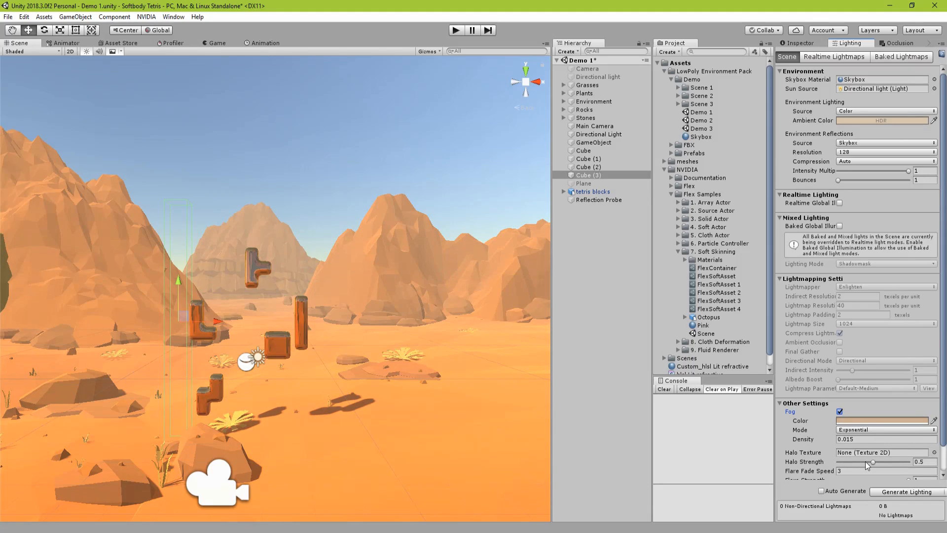
Step: Set the exponential fog density to 0.005 and generate the scene's lighting
drag(831, 439, 820, 444)
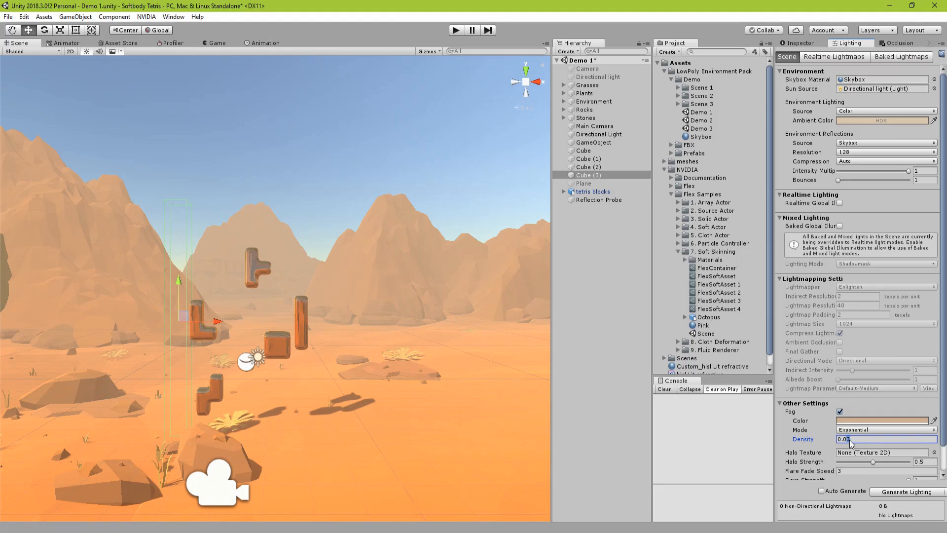
key(BackSpace)
text(1)
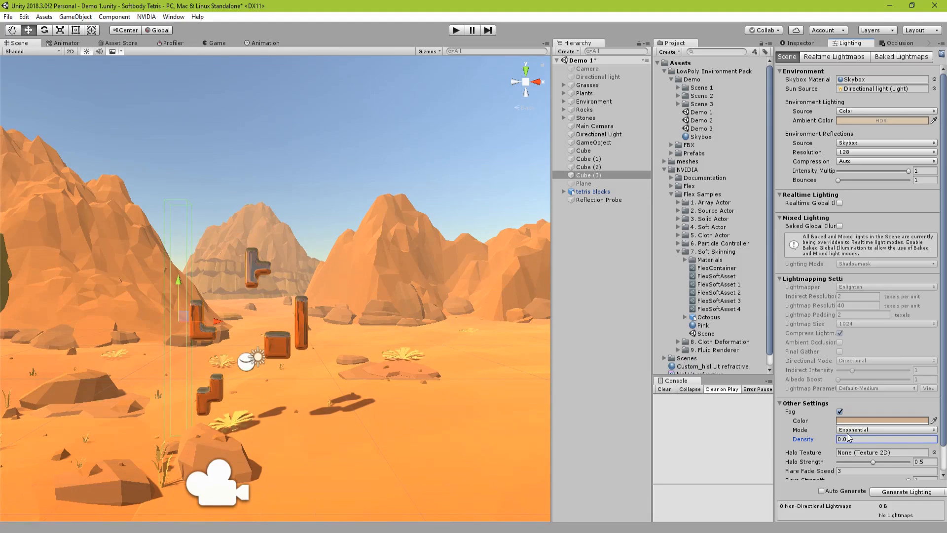
key(BackSpace)
text(05)
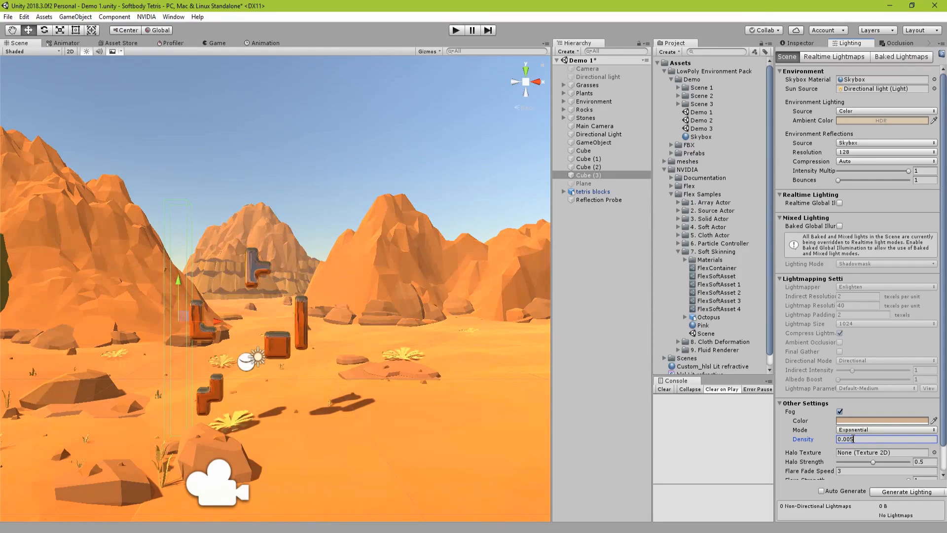
right_drag(384, 284, 405, 312)
key(w)
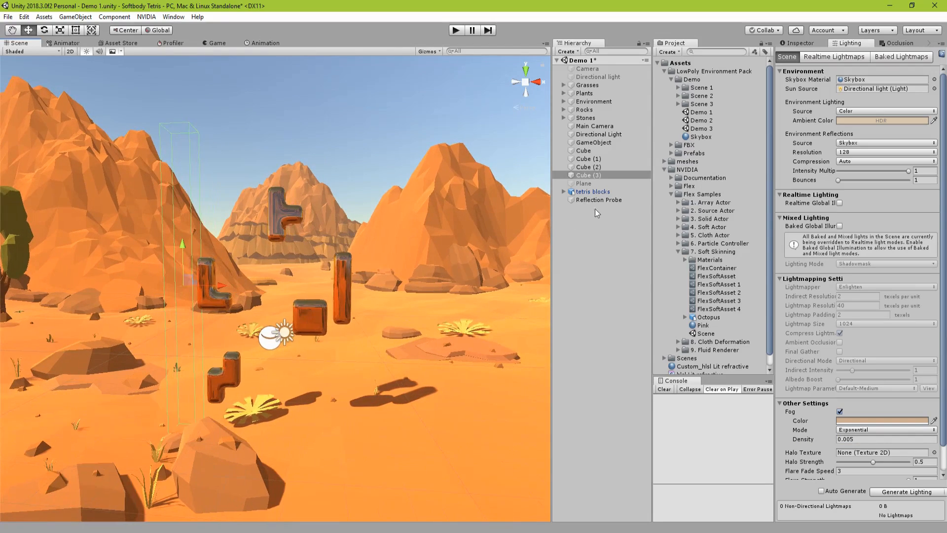
click(888, 493)
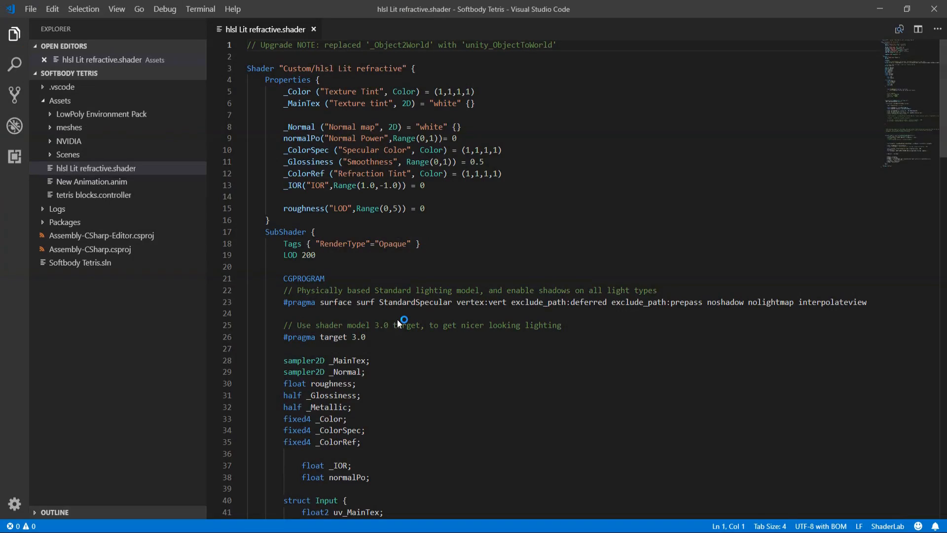
Step: Delete the line "refracted.y *= -1;" from the surf function of hlsl Lit refractive.shader and return to the Unity scene
scroll(398, 318, down, 8)
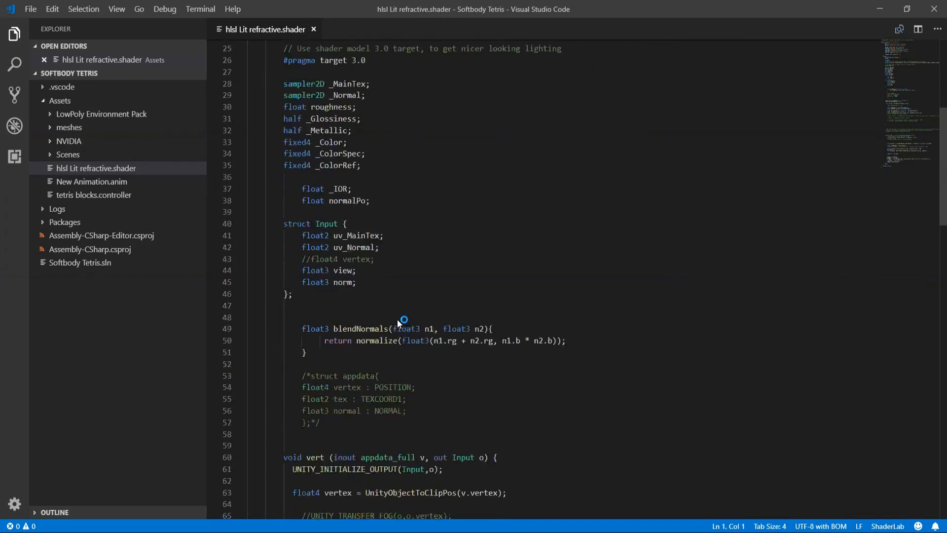
scroll(397, 319, down, 11)
scroll(377, 255, down, 5)
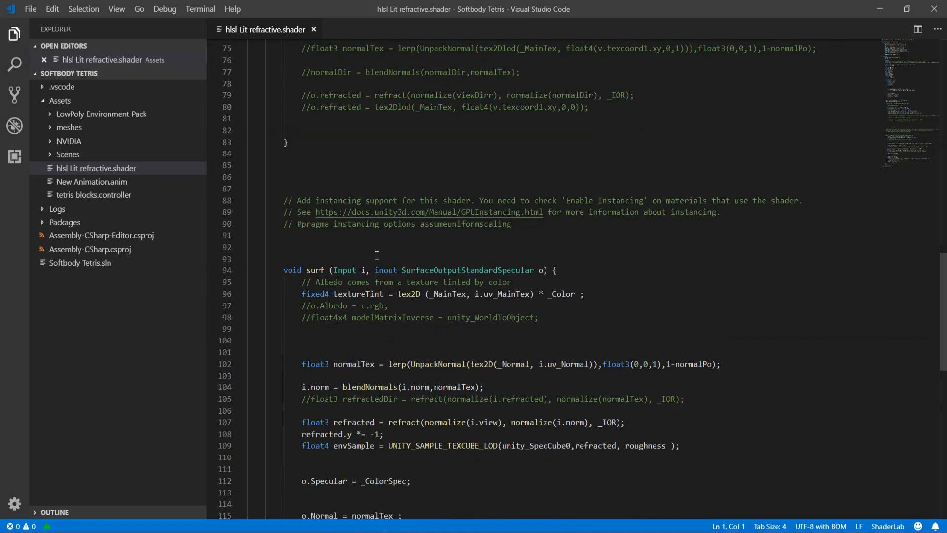
scroll(377, 255, down, 3)
triple_click(378, 312)
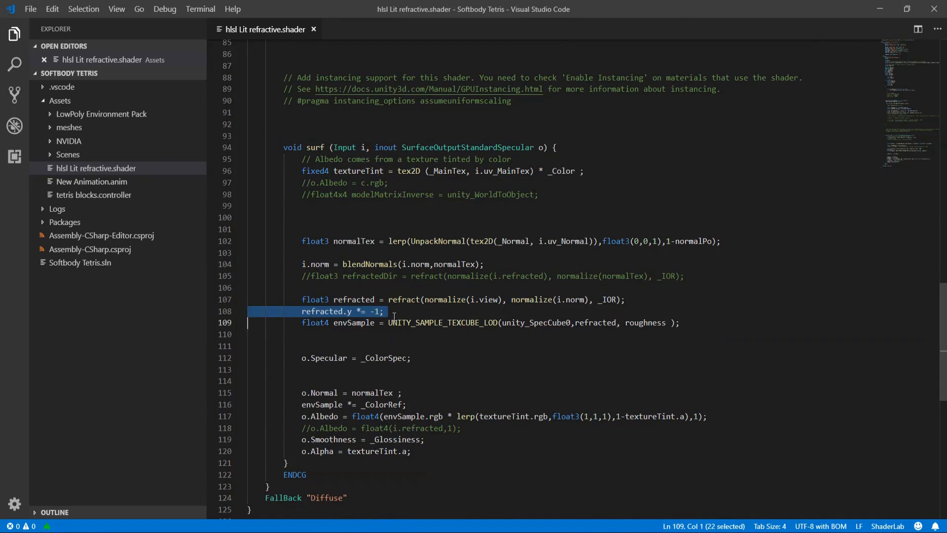
key(BackSpace)
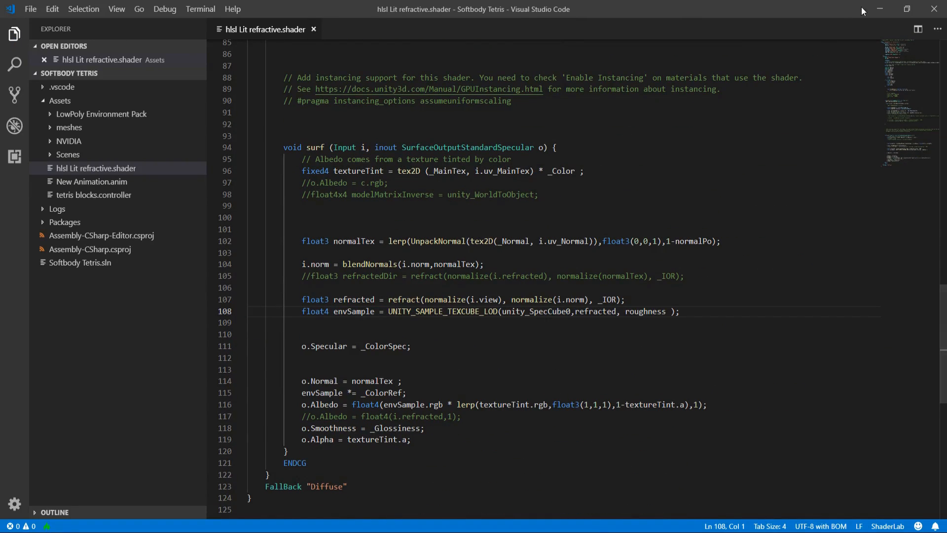
click(880, 9)
Step: Go to frame 10 of the animation and activate all tetris blocks from Cube to Cube.004 (3)
click(183, 308)
click(590, 166)
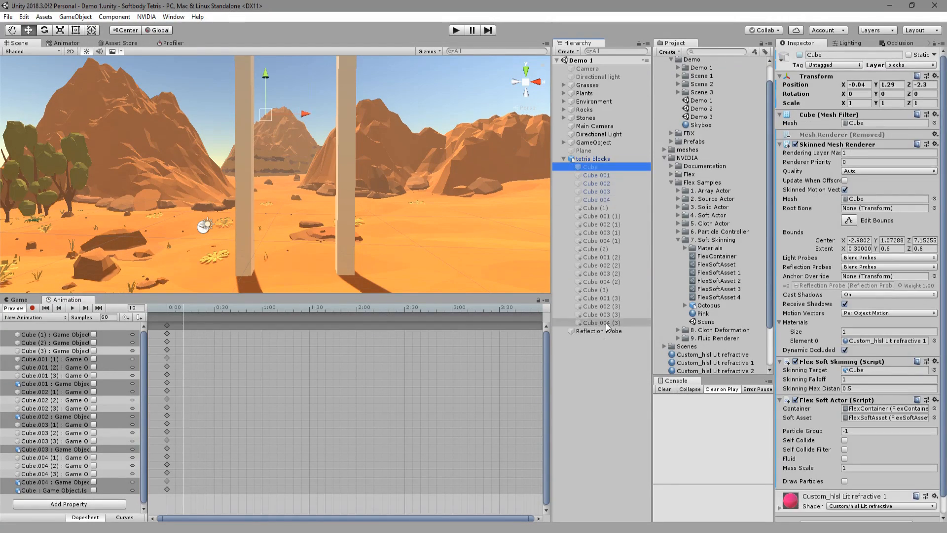
shift+click(601, 322)
click(800, 55)
Step: Lower the square Cube block to Y -2.07 beside the left wall, and lay Cube.002 flat near the base of the stack
click(590, 166)
scroll(266, 91, up, 2)
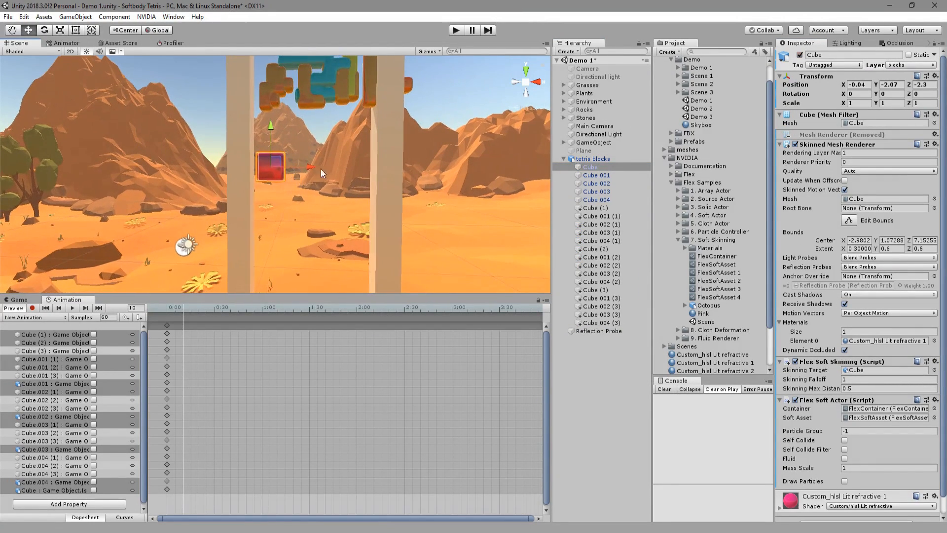
click(601, 175)
click(598, 183)
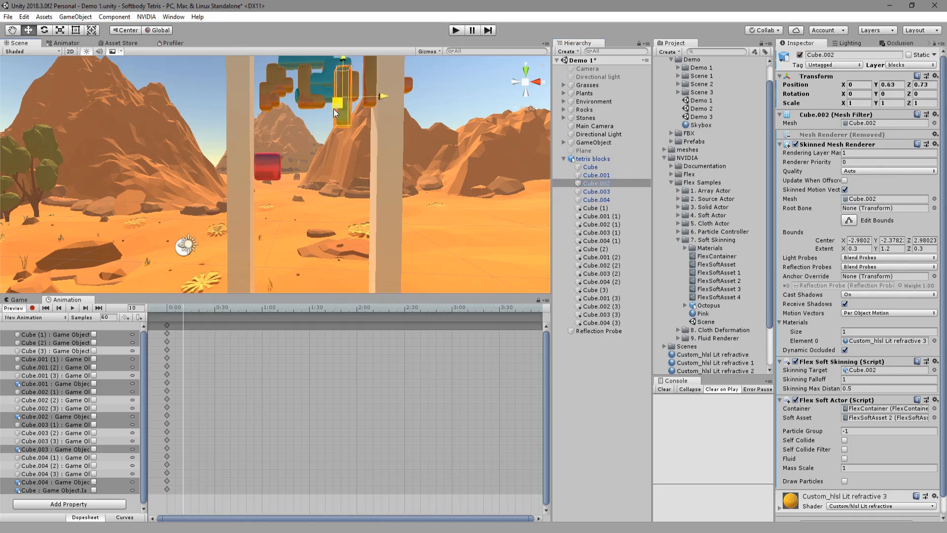
key(e)
drag(205, 171, 169, 173)
click(31, 30)
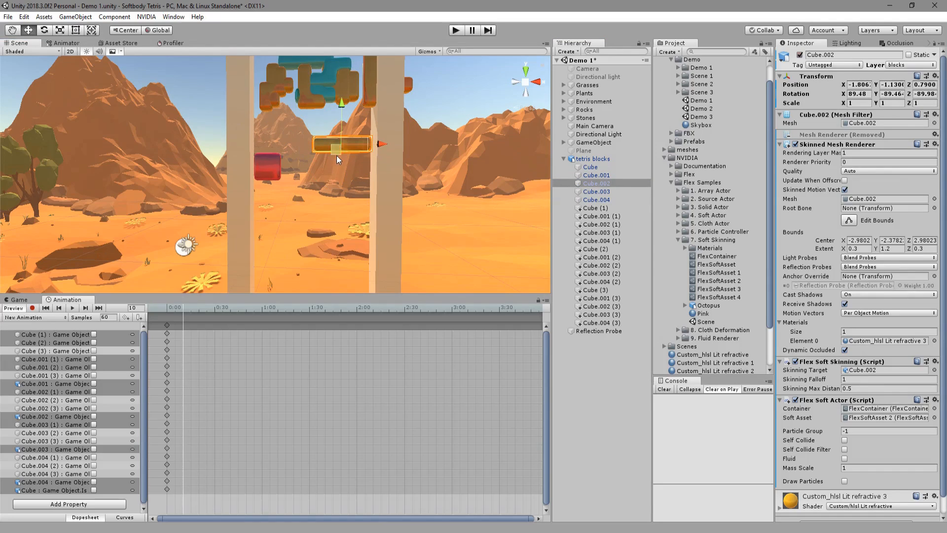
drag(337, 157, 319, 184)
Step: Place Cube.003 between Cube and Cube.002, and turn Cube.001 180 degrees, placing it beside the right wall at Y -1.64, Z 1.41
click(597, 191)
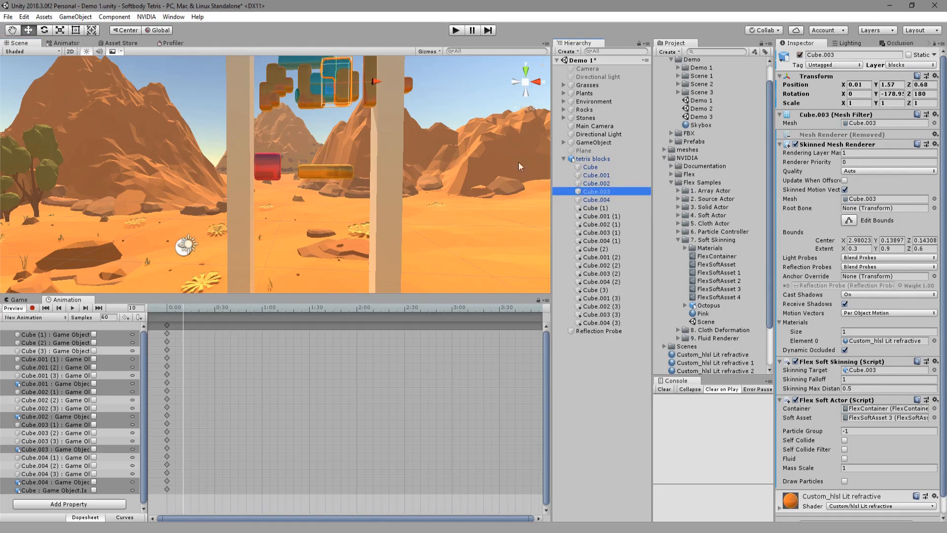
drag(329, 90, 300, 173)
click(597, 175)
click(44, 30)
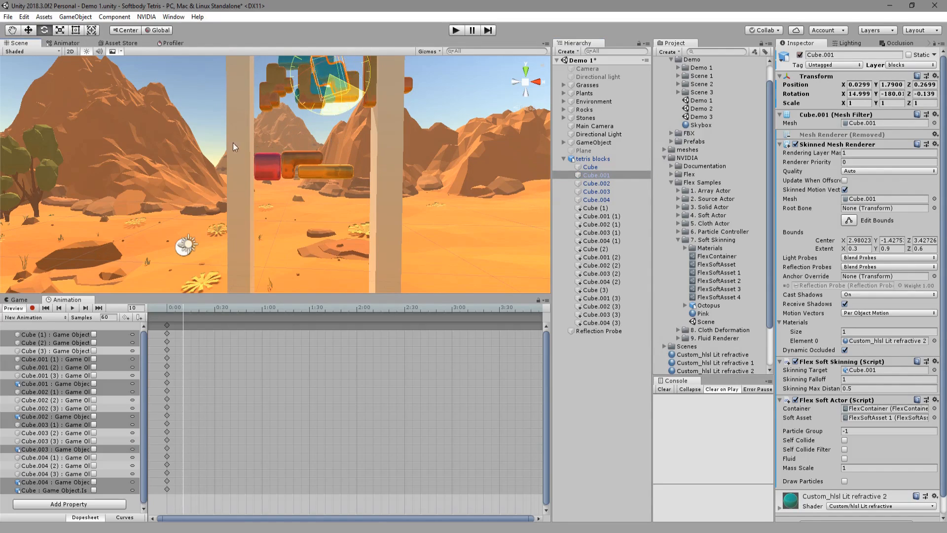
key(w)
drag(324, 80, 351, 160)
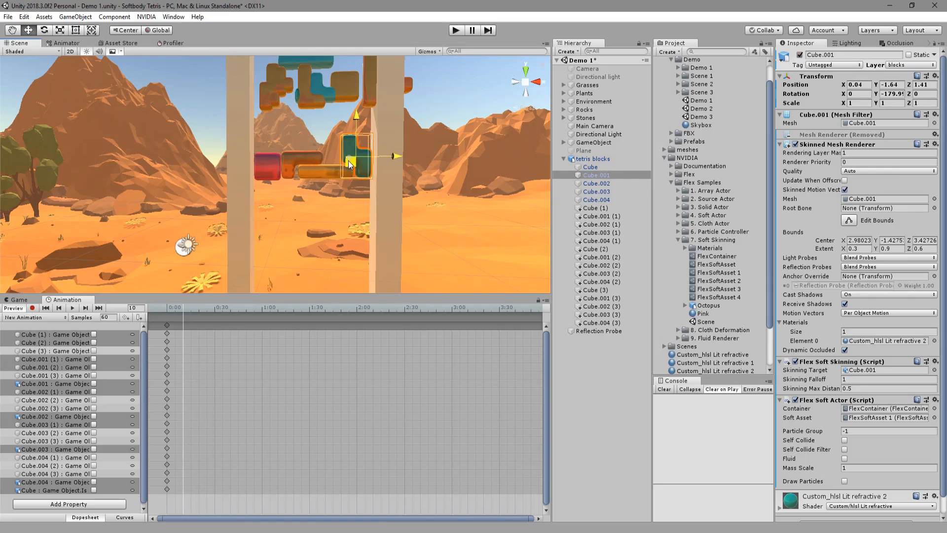
Step: Rotate Cube.004 upright and fit it against Cube.001 above the flat bar at Y -1.01, Z 0.28
click(596, 199)
click(43, 30)
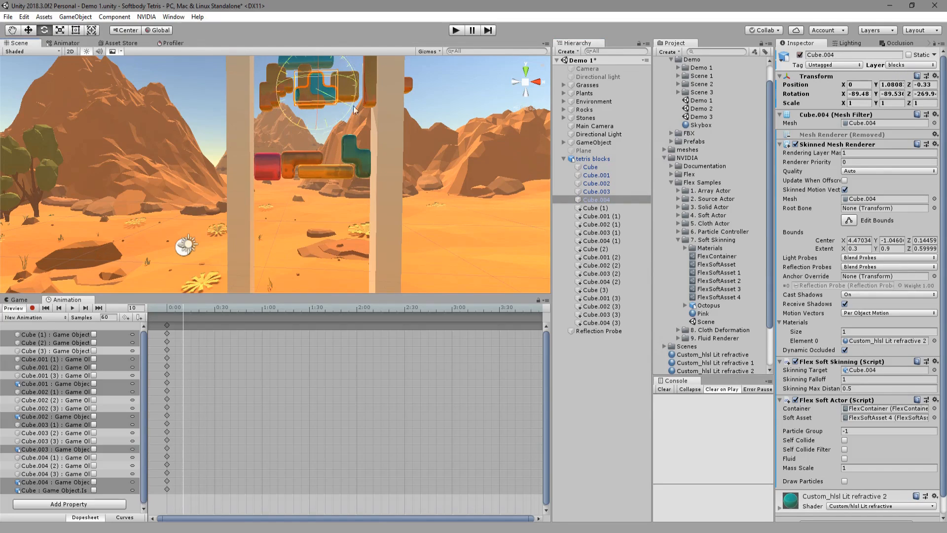
click(28, 30)
drag(311, 92, 329, 148)
middle_drag(331, 147, 331, 215)
Step: Turn Cube.001 (1) to -180 degrees about Y and place it above Cube.001 beside the right wall
click(595, 249)
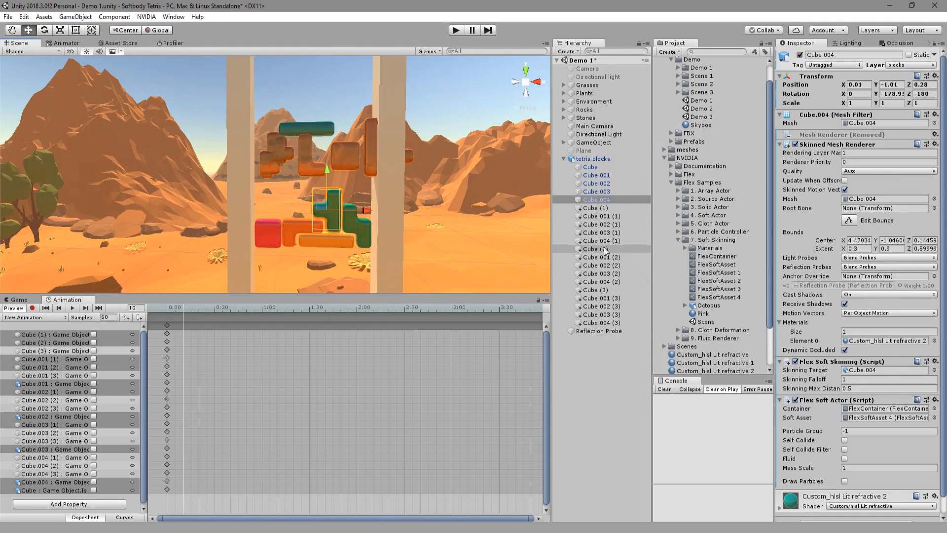
click(596, 207)
click(597, 217)
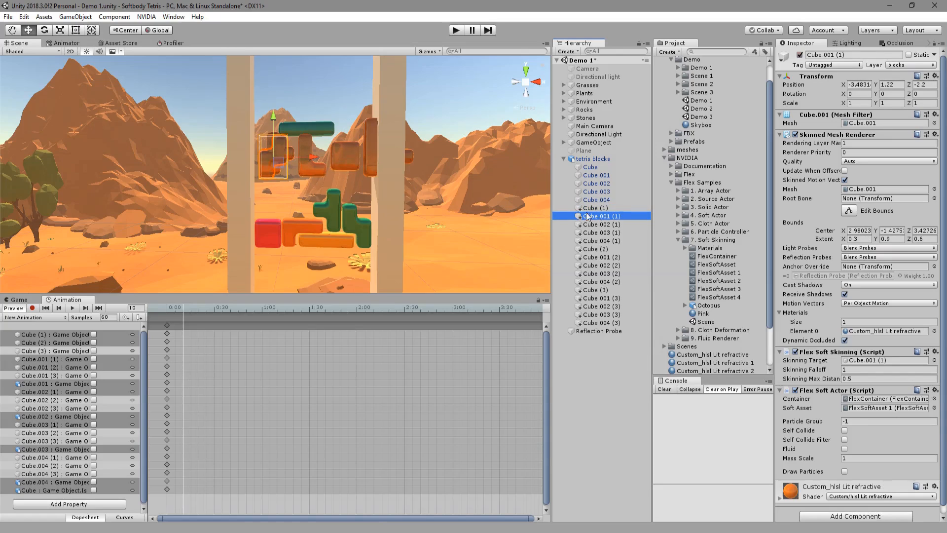
click(43, 31)
ctrl+drag(267, 169, 207, 158)
click(30, 31)
drag(280, 163, 363, 204)
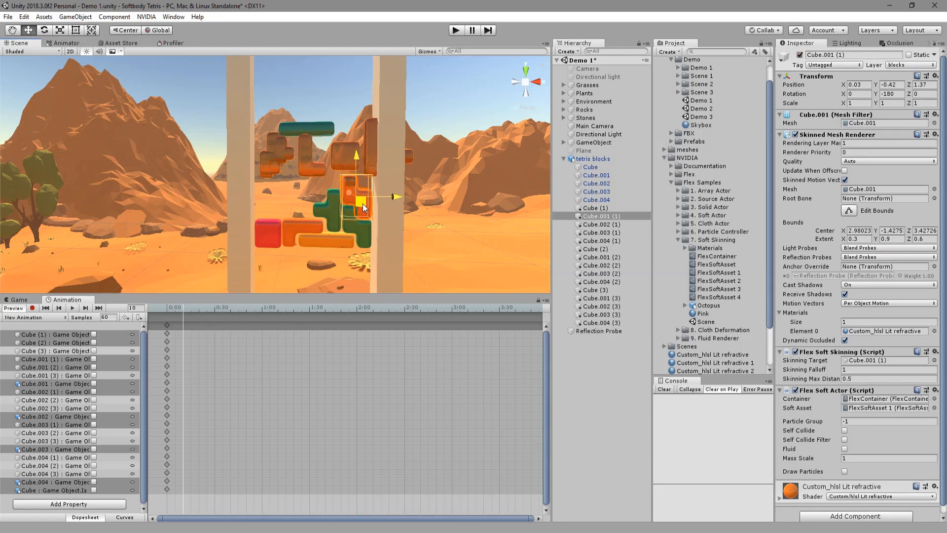
Step: Place the flat bar Cube.002 (1) on top of Cube and Cube.003 at Y -0.99, Z -1.8
middle_drag(341, 211, 352, 187)
click(605, 226)
click(310, 114)
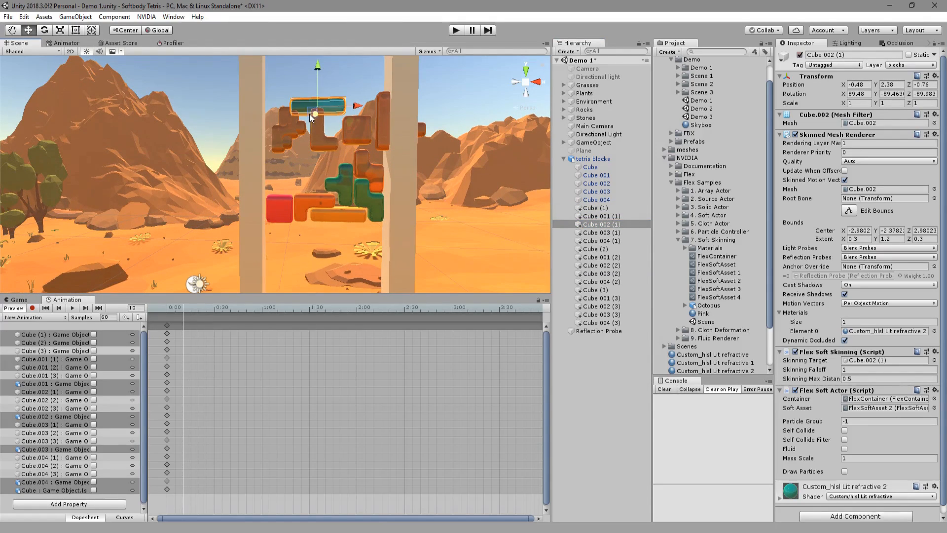
drag(311, 117, 292, 184)
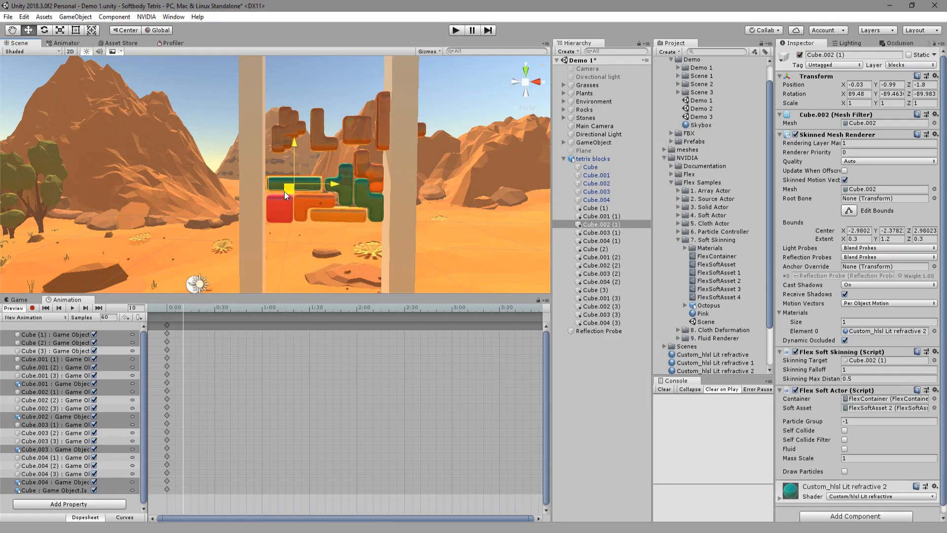
Step: Check the stack's alignment from the side and place the L-shaped Cube.003 (1) against the left wall at Y 0.18, Z -2.49
click(368, 170)
alt+drag(368, 171, 509, 256)
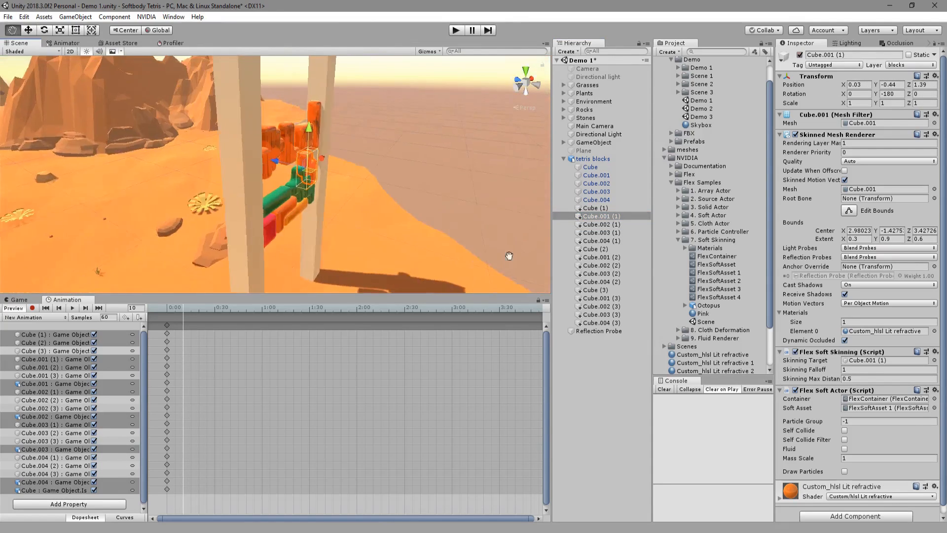
middle_drag(509, 255, 387, 249)
alt+drag(388, 249, 187, 231)
middle_drag(187, 232, 179, 204)
click(602, 226)
click(600, 233)
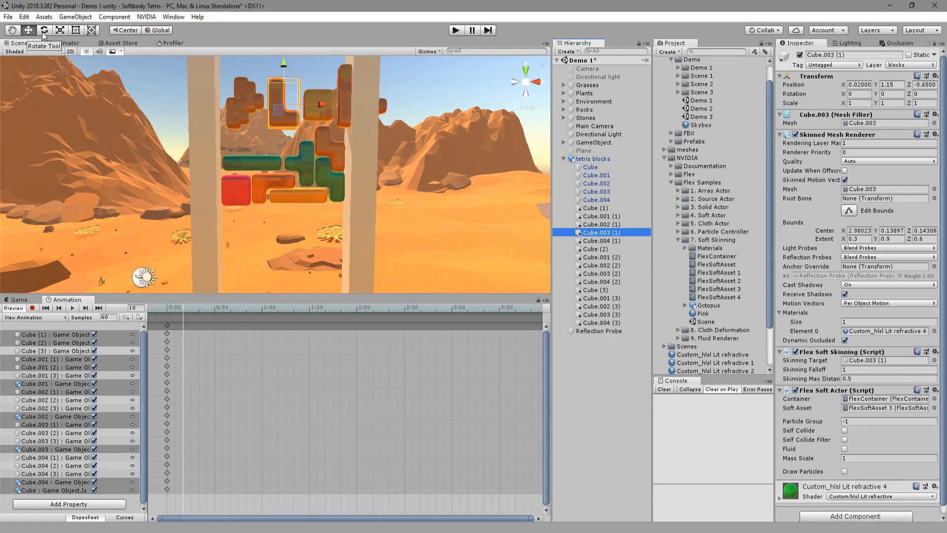
alt+drag(381, 182, 364, 165)
middle_drag(363, 166, 340, 180)
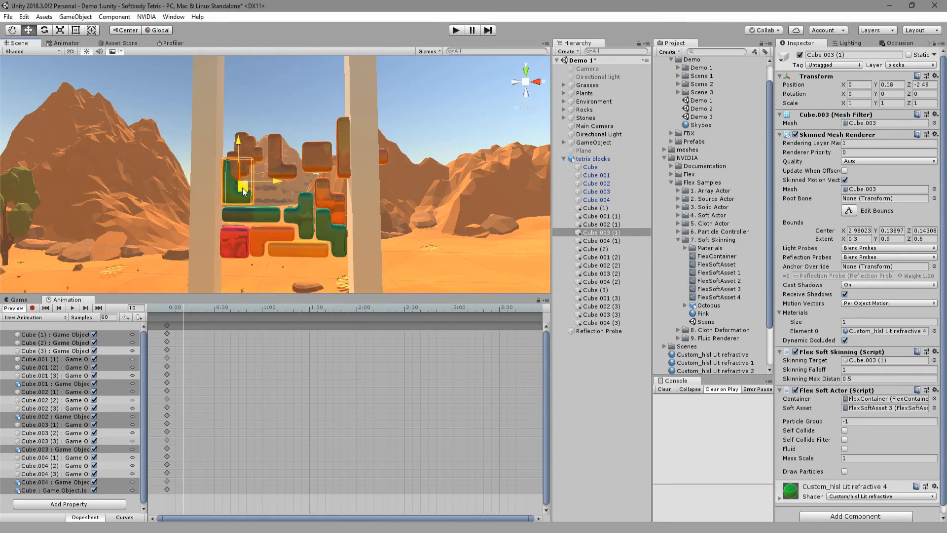
Step: Lay Cube.004 (1) flat in the gap above Cube.002 (1), and set the square Cube (2) into the corner of Cube.003 (1)
click(238, 146)
key(e)
drag(276, 188, 419, 178)
key(w)
middle_drag(263, 170, 270, 181)
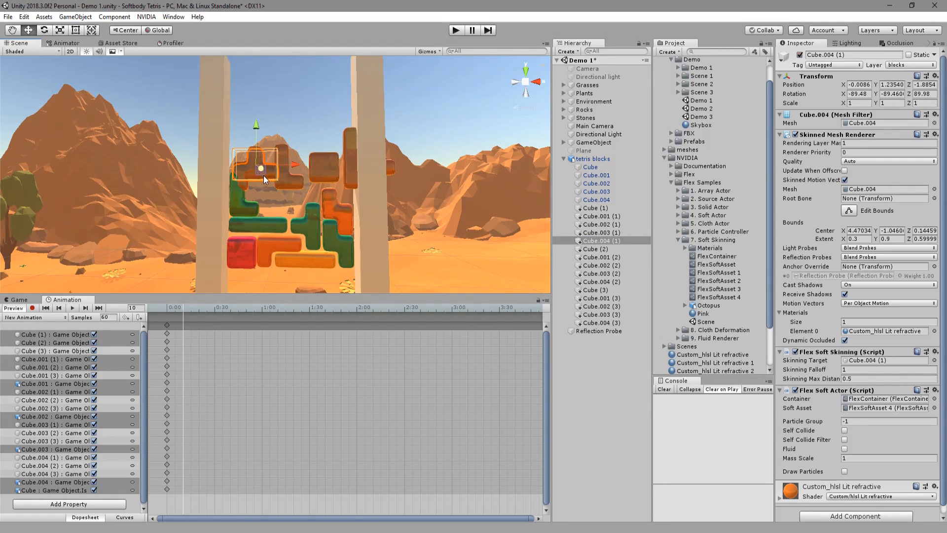
drag(264, 177, 289, 211)
click(610, 250)
drag(318, 178, 289, 173)
Step: Rotate Cube.001 (2) and fit it onto the stack, and raise the unplaced blocks Cube.002 (2) to Cube.004 (3) higher
click(601, 257)
click(44, 31)
drag(251, 128, 353, 179)
click(29, 31)
drag(310, 125, 310, 69)
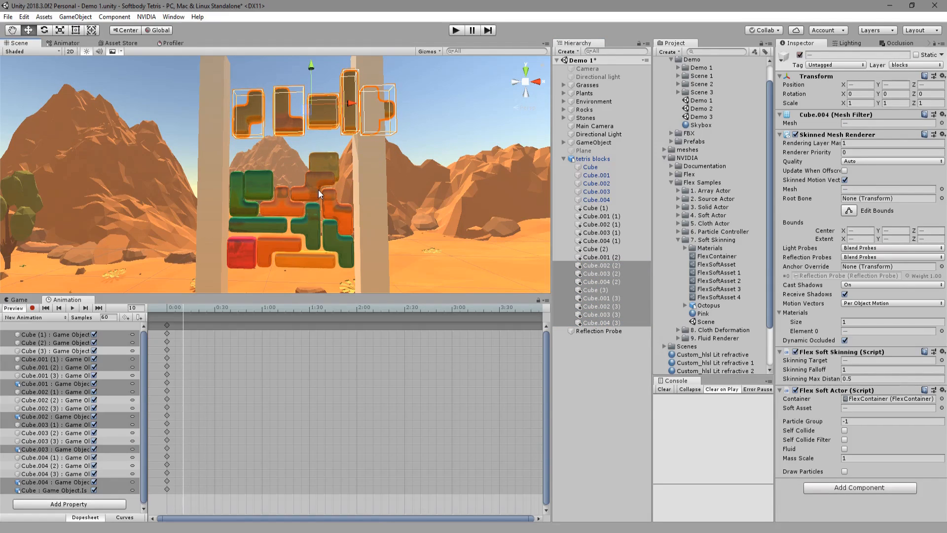
Step: Move Cube.001 (1) out above the stack, and fit the rotated Cube.004 (2) into its gap at Y -0.36, Z 1.55
click(338, 211)
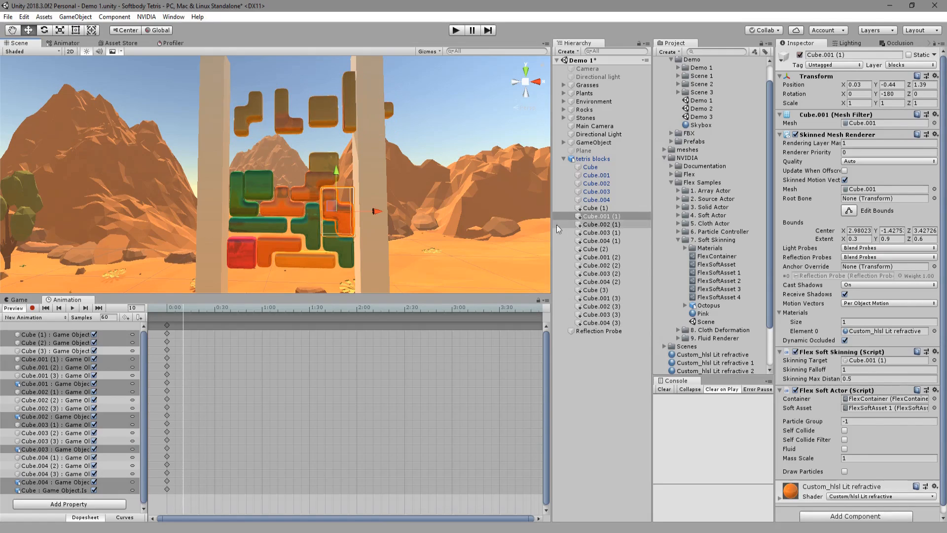
drag(333, 206, 290, 63)
click(599, 218)
click(606, 250)
click(599, 265)
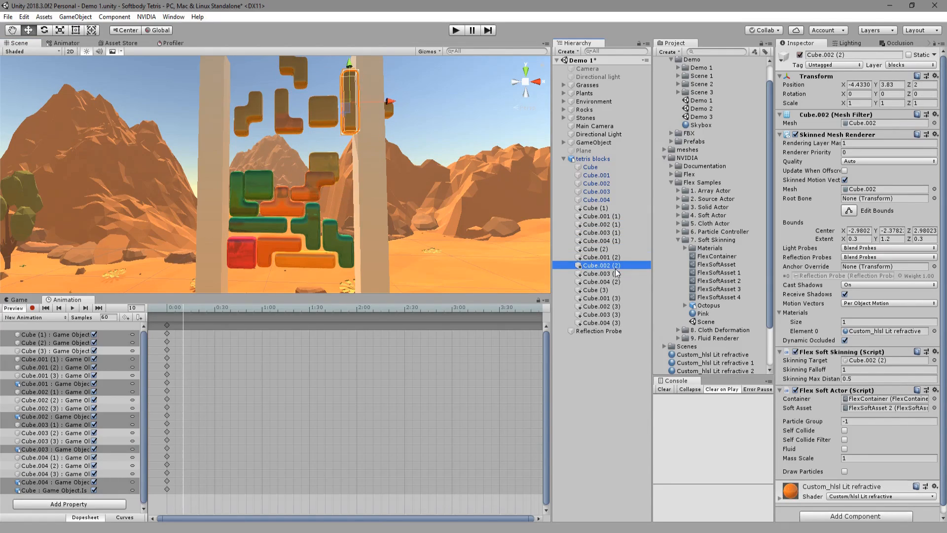
click(599, 282)
key(e)
key(w)
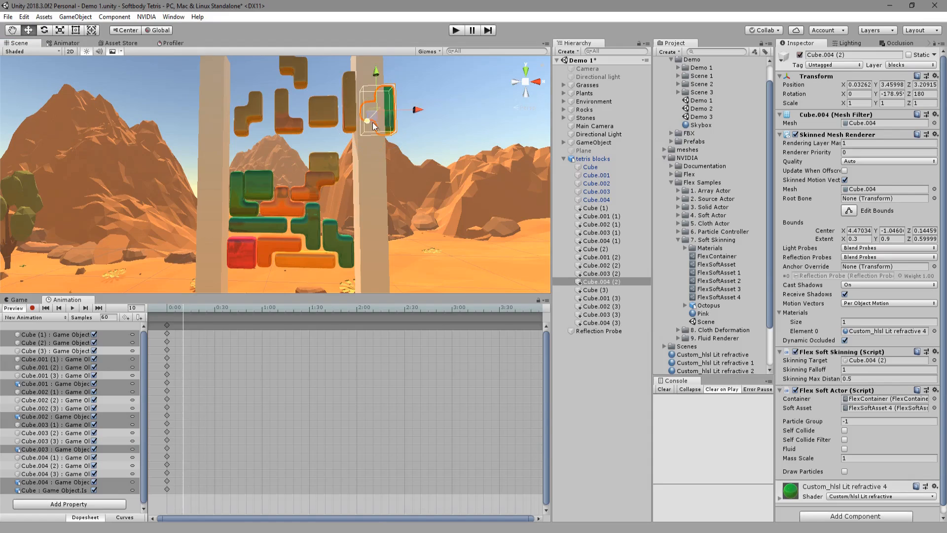
drag(372, 105, 332, 204)
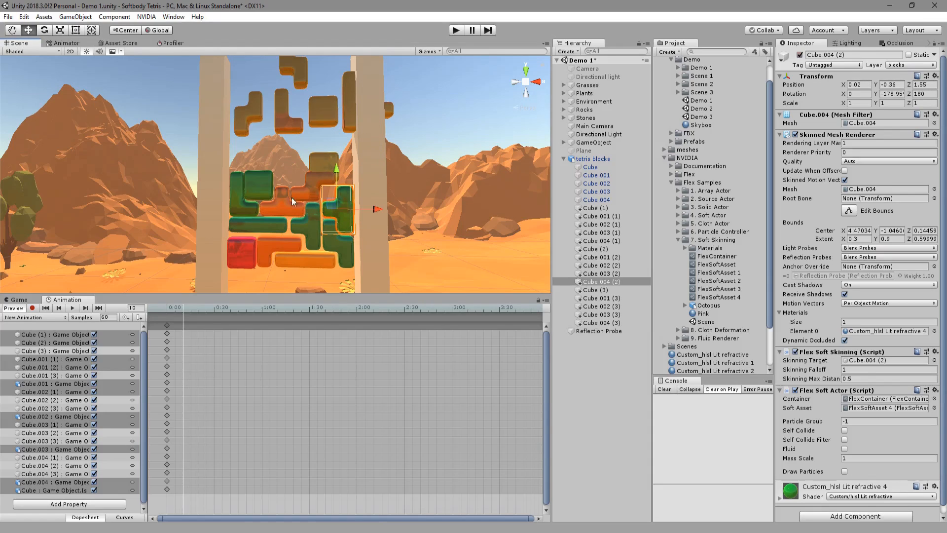
Step: Move the square Cube (1) off the top of the stack up to Y 4.06, Z 0.9
click(321, 164)
drag(321, 133, 326, 112)
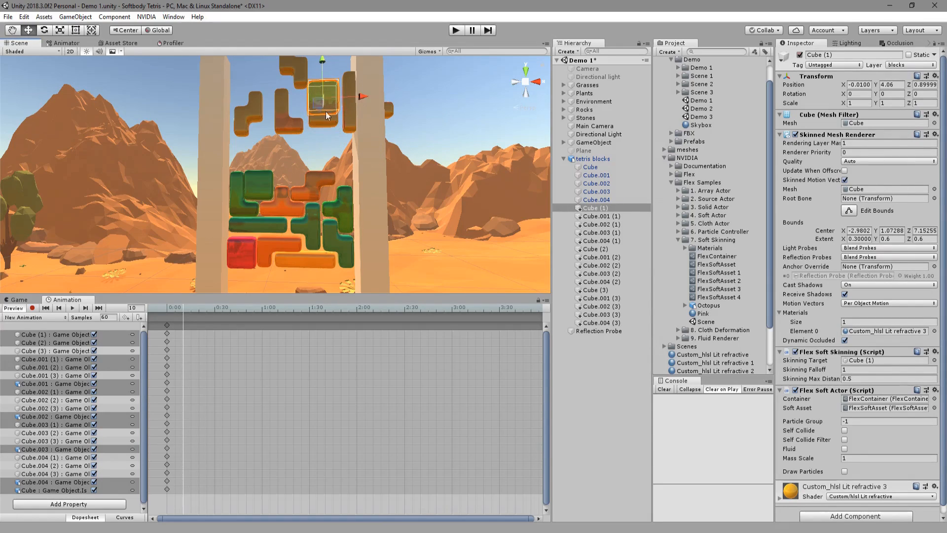
Step: Shift Cube.001 (2) across the stack towards the wall and raise it slightly, to Y 0.59, Z 1.02
click(316, 176)
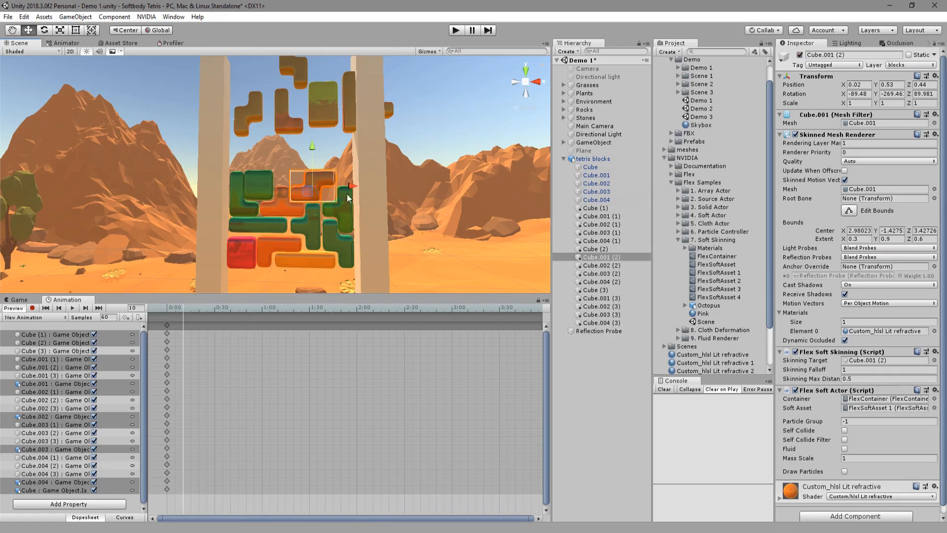
drag(354, 187, 365, 187)
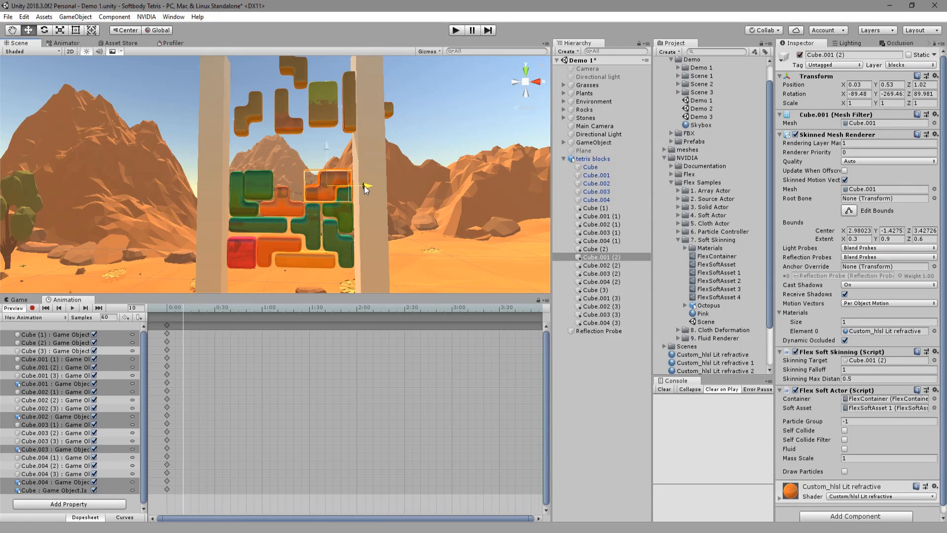
middle_drag(245, 160, 220, 178)
mouse_move(301, 179)
mouse_down()
mouse_move(301, 120)
mouse_move(301, 178)
mouse_up()
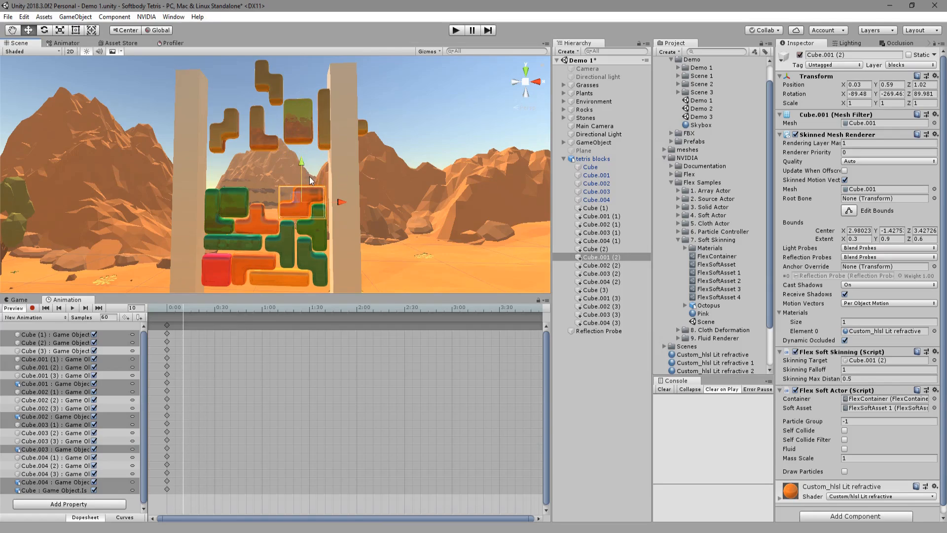
Step: Rotate Cube.004 (3) and fit it into the gap between the square Cube (2) and Cube.001 (2) on top of the stack
click(602, 281)
click(625, 321)
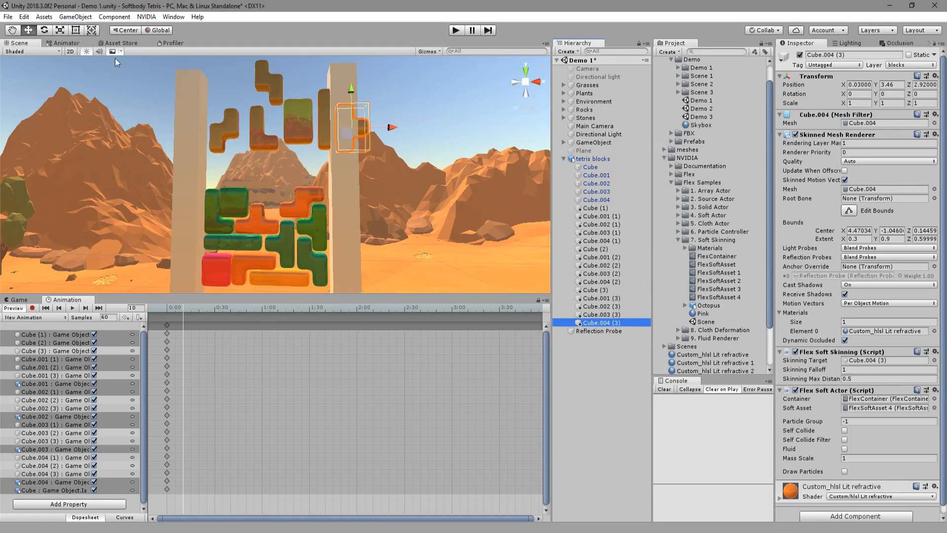
click(44, 30)
drag(390, 127, 380, 242)
key(w)
middle_drag(352, 142, 298, 198)
drag(299, 194, 218, 270)
middle_drag(218, 269, 321, 228)
click(285, 139)
Step: Set the tetris blocks animation to frame 1 and activate all the Cube blocks under tetris blocks
click(610, 260)
click(197, 316)
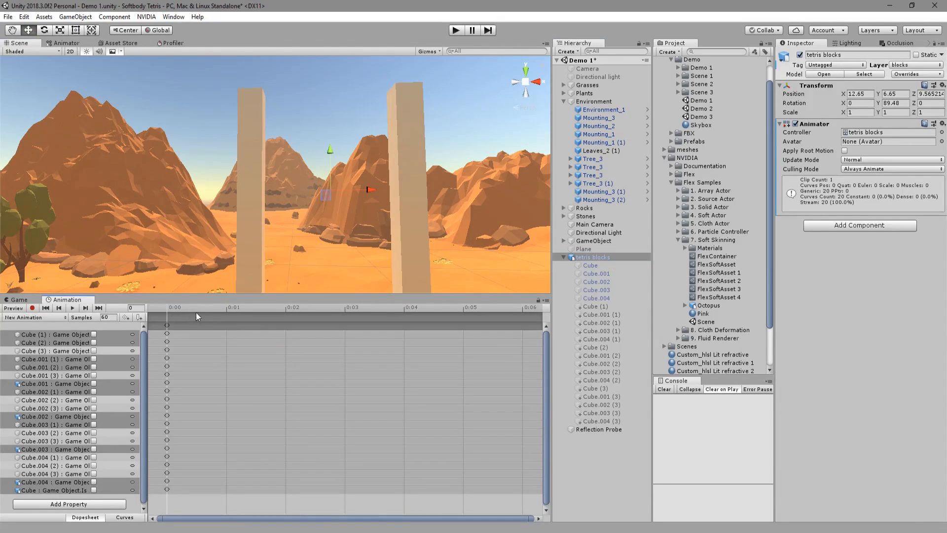
click(16, 309)
click(222, 312)
scroll(232, 316, down, 5)
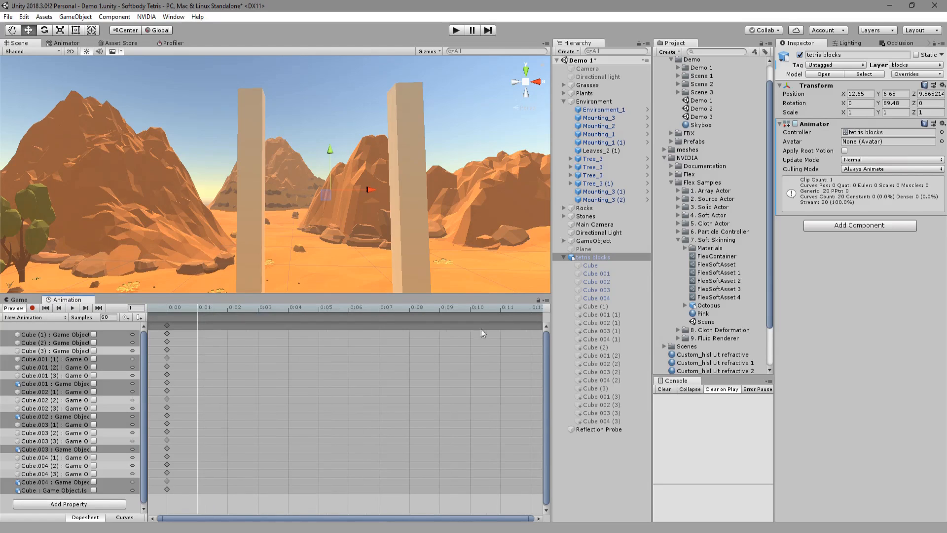
click(591, 265)
shift+click(601, 421)
click(800, 55)
Step: Delete the eight unplaced blocks hovering above the stack, keeping only the fitted ones between the walls
middle_drag(370, 124, 322, 137)
click(284, 114)
shift+click(239, 163)
shift+click(278, 162)
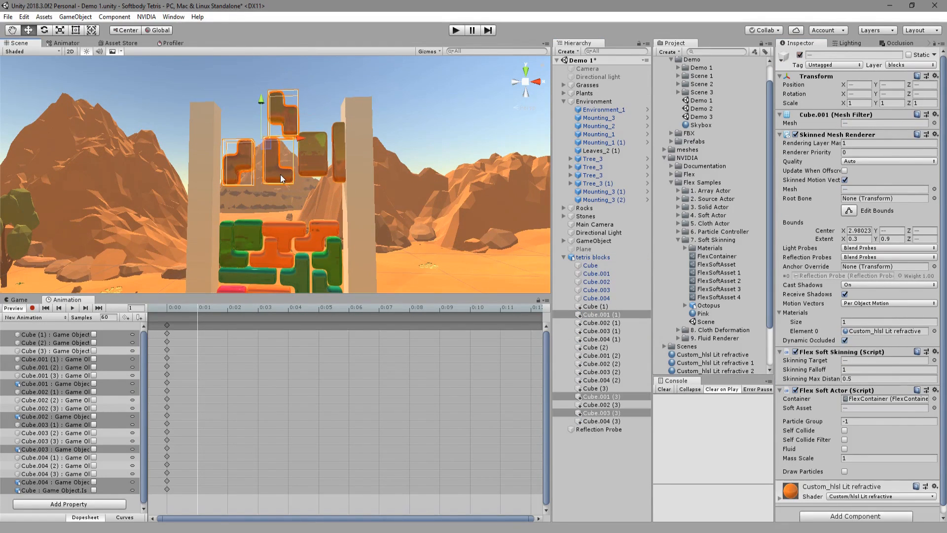
shift+click(322, 165)
shift+click(338, 148)
key(Delete)
click(282, 151)
shift+click(313, 147)
shift+click(339, 163)
key(Delete)
middle_drag(362, 282, 364, 194)
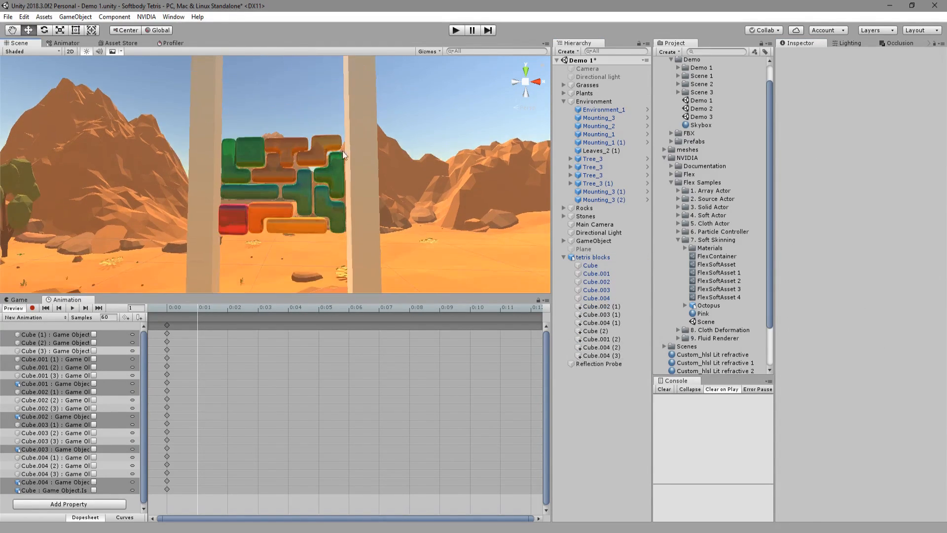
scroll(365, 194, down, 3)
scroll(365, 182, down, 2)
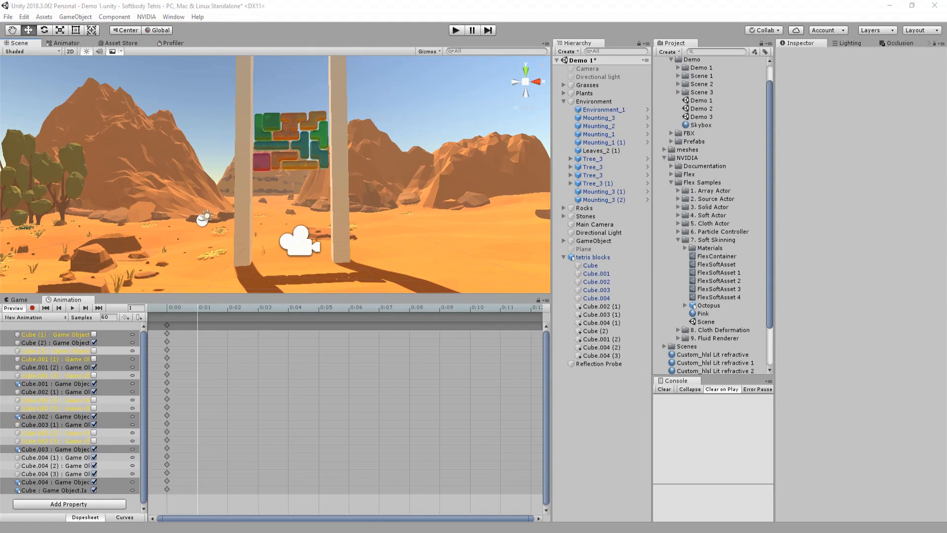
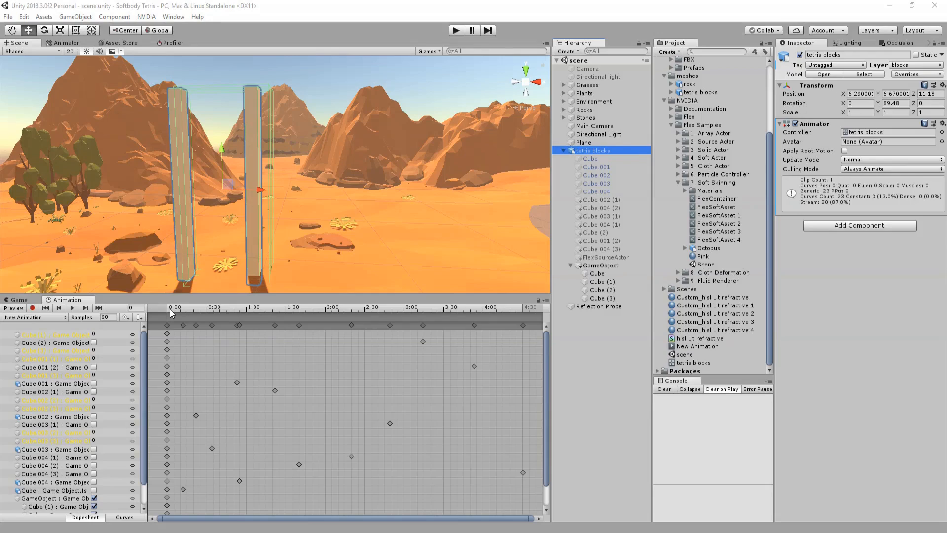
Step: Scrub the tetris blocks animation to frame 270 and record a position key for the walls' GameObject at Y -6.65
drag(172, 313, 420, 329)
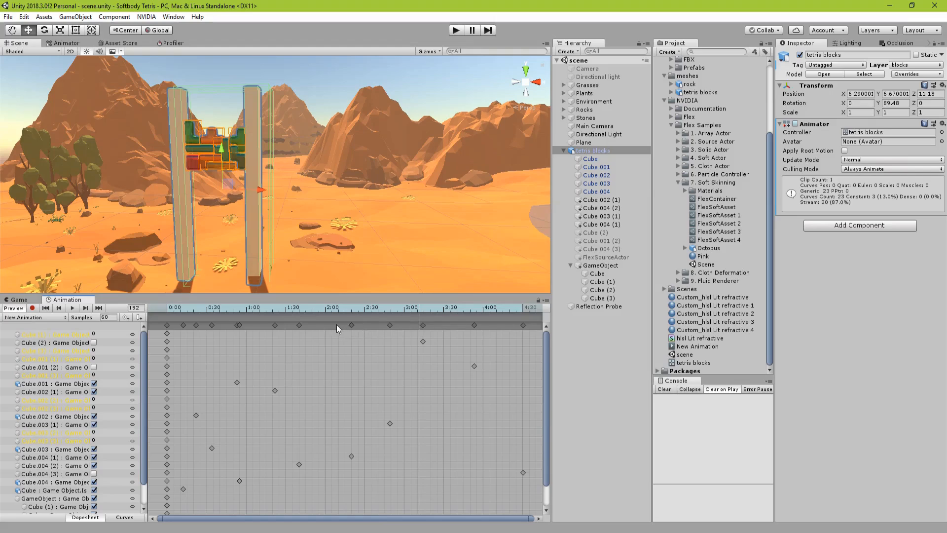
drag(300, 306, 496, 331)
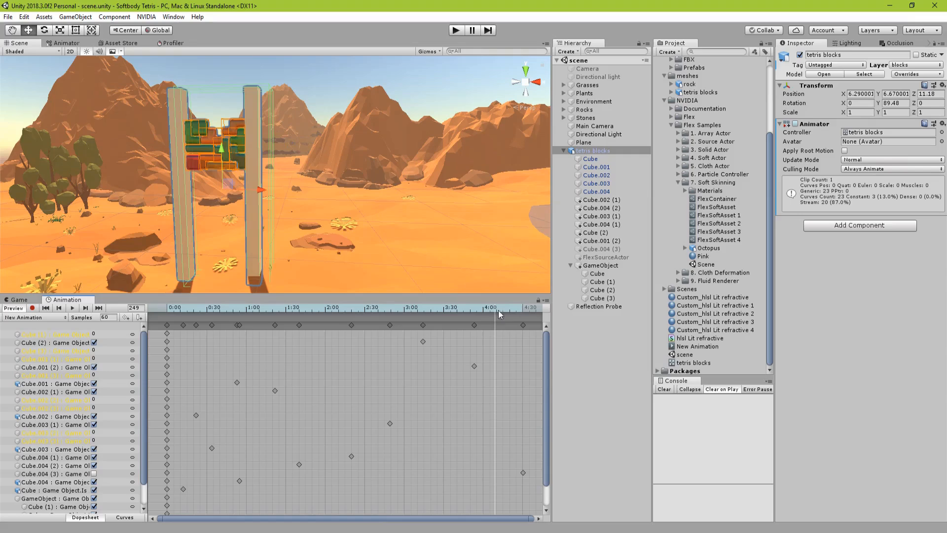
click(524, 312)
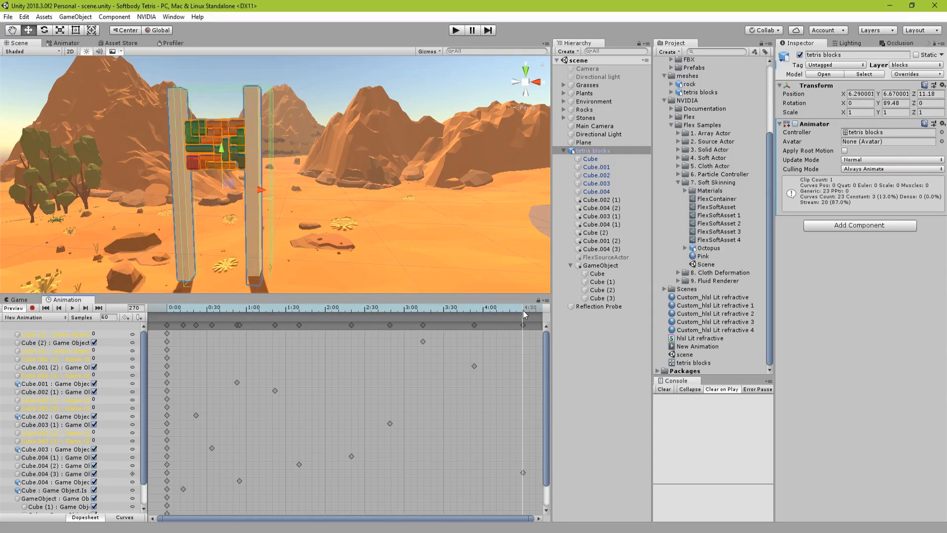
click(600, 266)
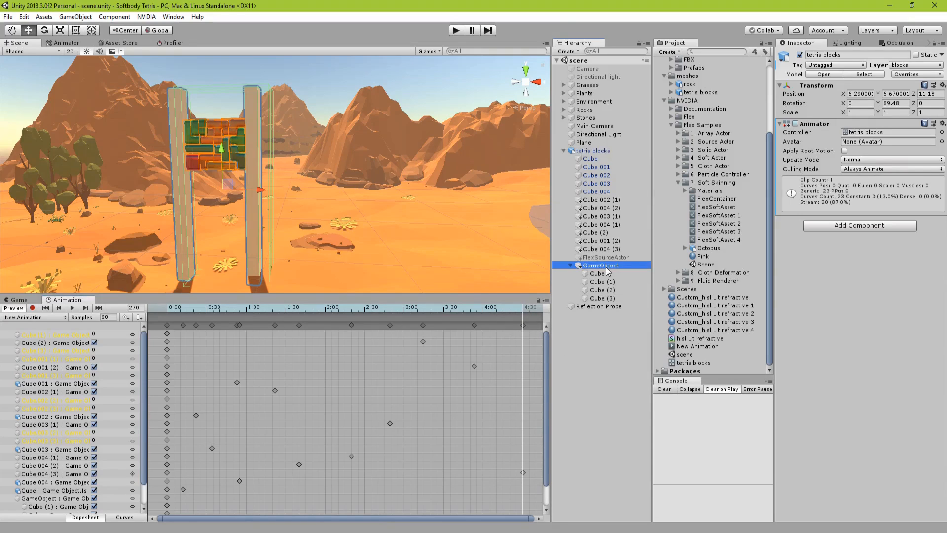
click(222, 148)
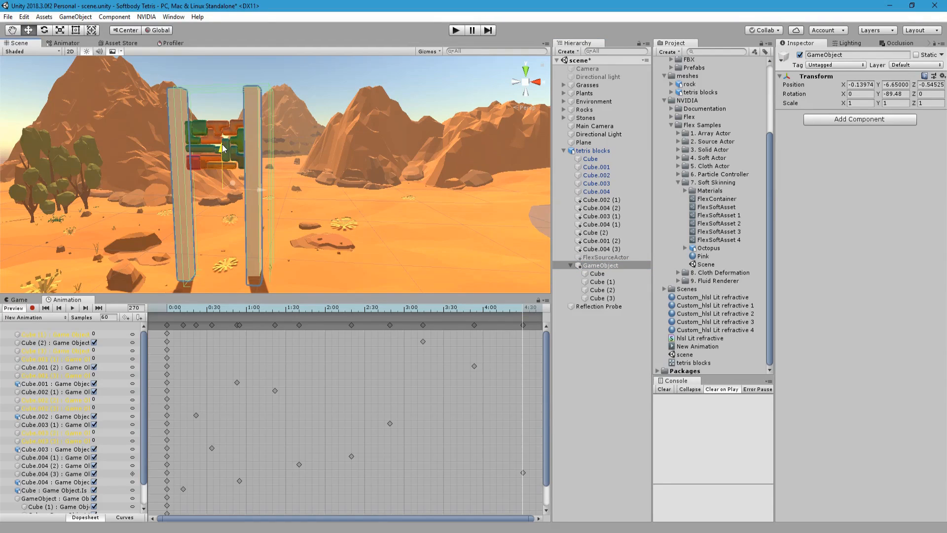
drag(222, 148, 223, 145)
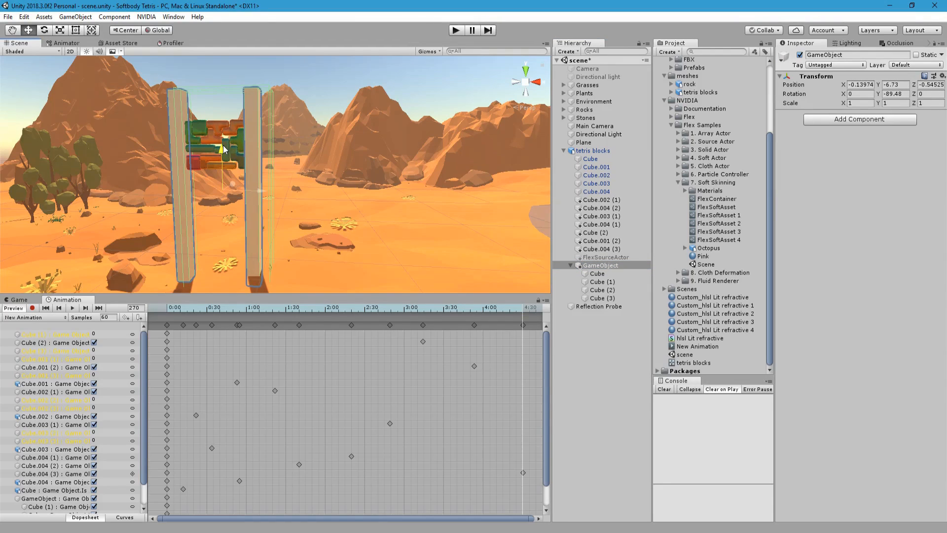
click(32, 308)
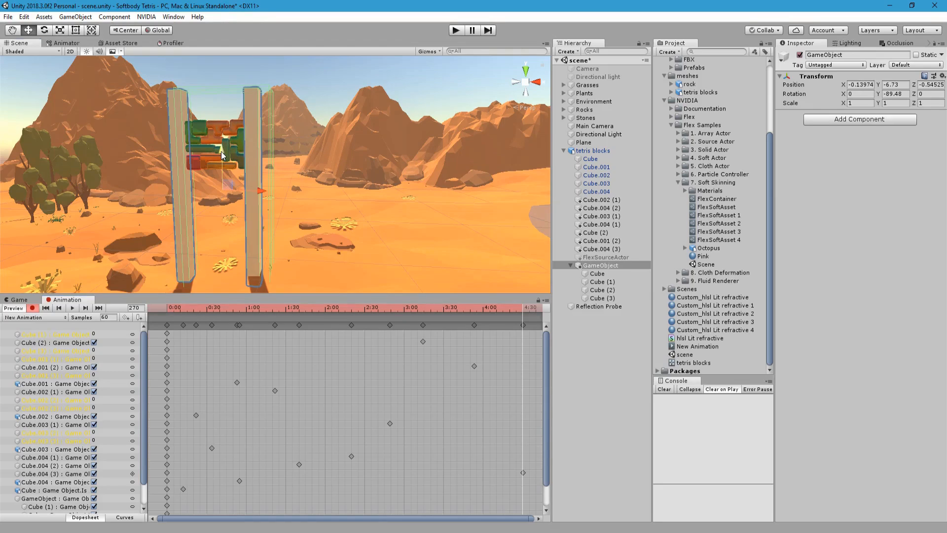
drag(221, 152, 221, 150)
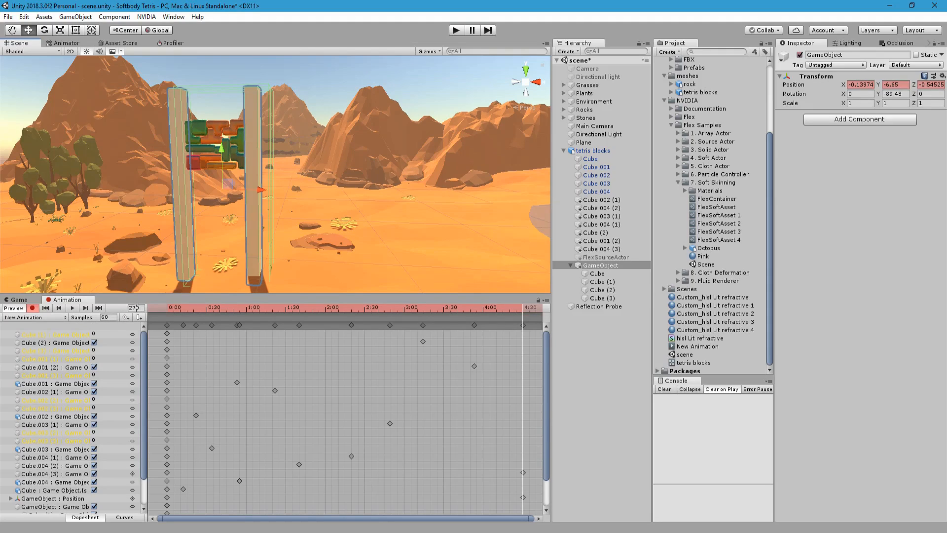
Step: Key the walls' GameObject down to Y -24.09 at frame 271, check the frames before the drop, and end keyframe recording
click(107, 319)
key(Return)
drag(137, 308, 143, 310)
text(1)
drag(225, 156, 221, 366)
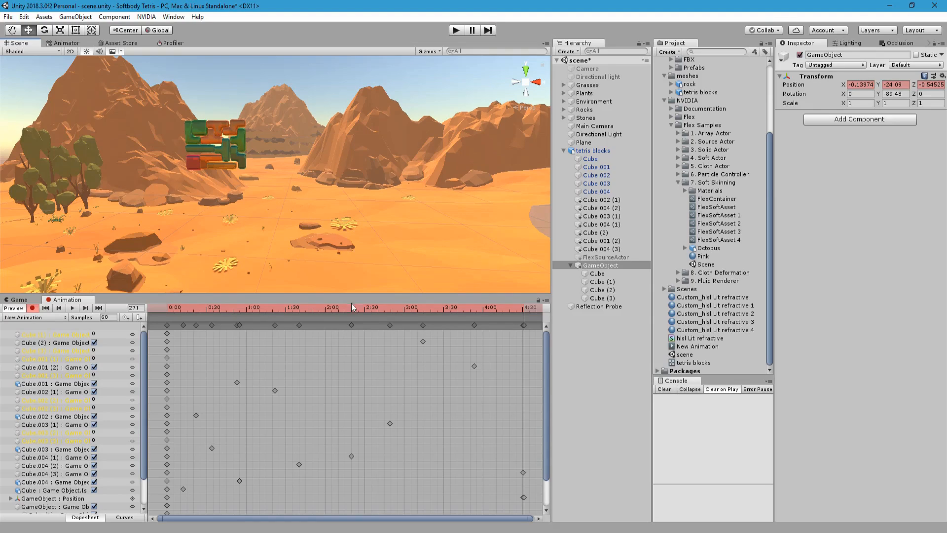
click(521, 311)
mouse_move(521, 310)
mouse_down()
mouse_move(528, 316)
mouse_move(518, 319)
mouse_up()
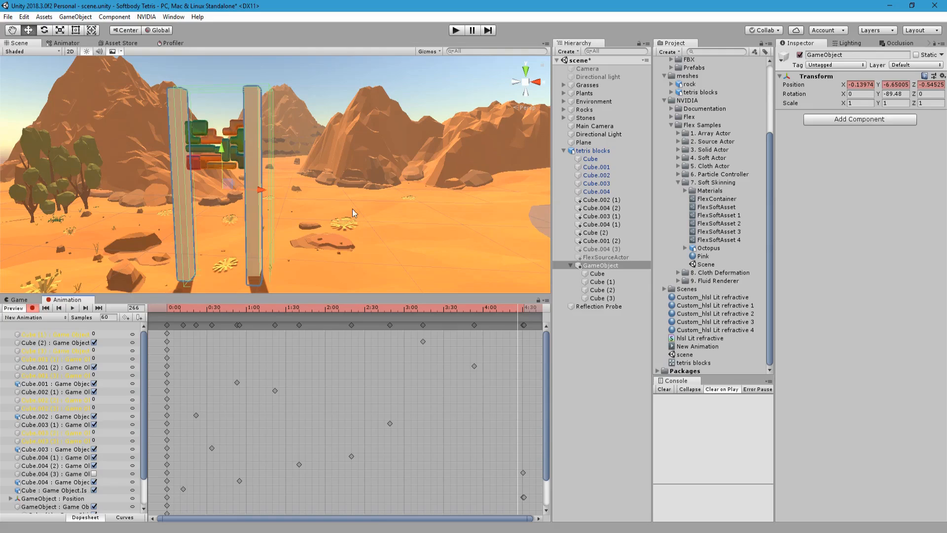
click(32, 307)
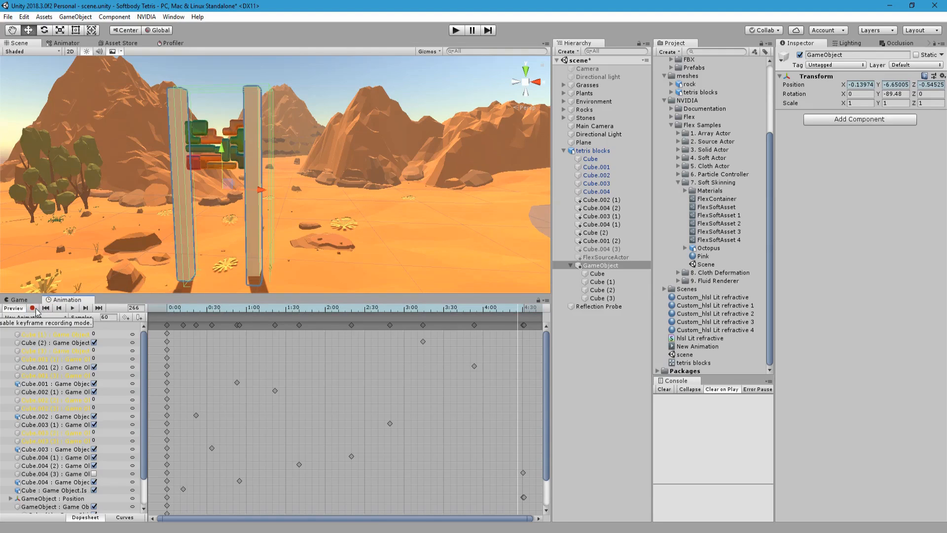
Step: Add the 9. Fluid Renderer sample scene to the hierarchy and move its FlexArrayActor into the main scene
click(564, 151)
click(563, 151)
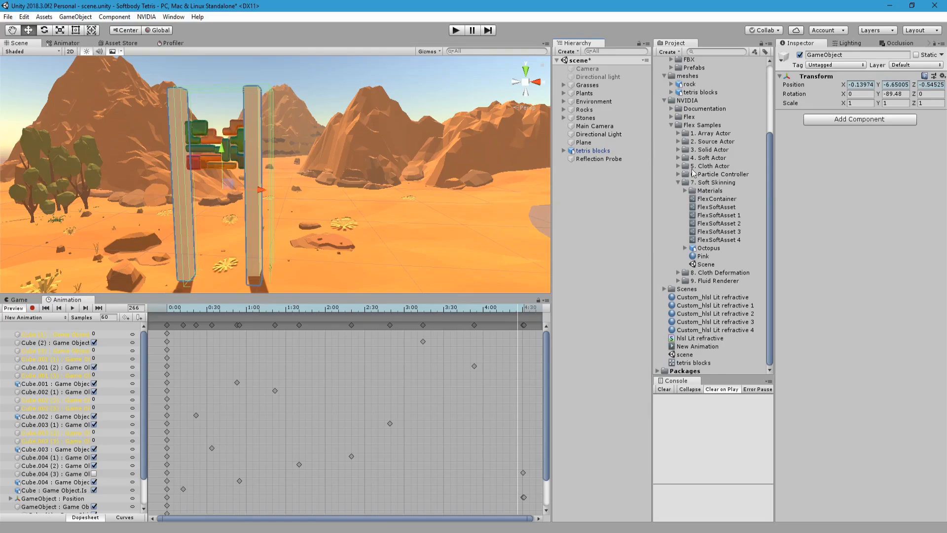
click(678, 281)
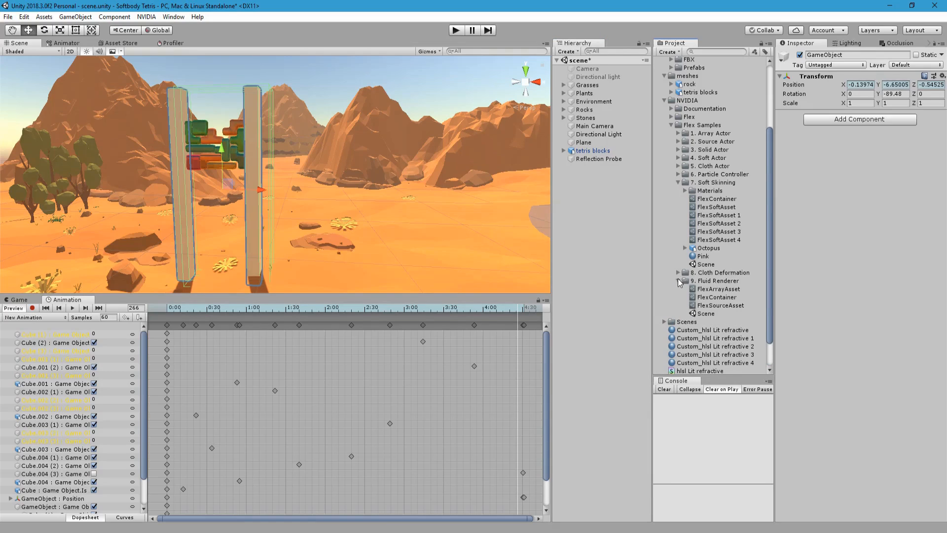
drag(713, 315, 626, 239)
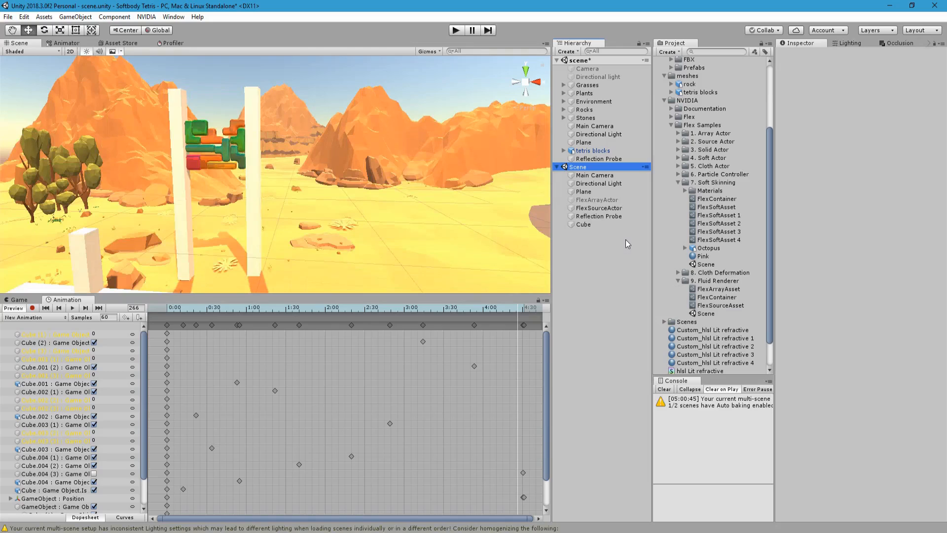
click(596, 200)
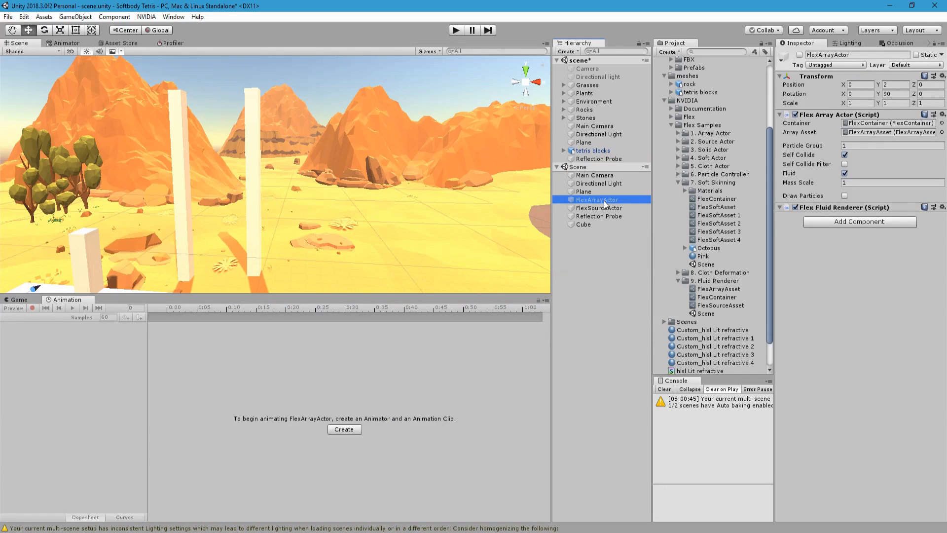
drag(605, 203, 606, 161)
Step: Remove the Fluid Renderer sample scene from the hierarchy without saving its changes
right_click(580, 175)
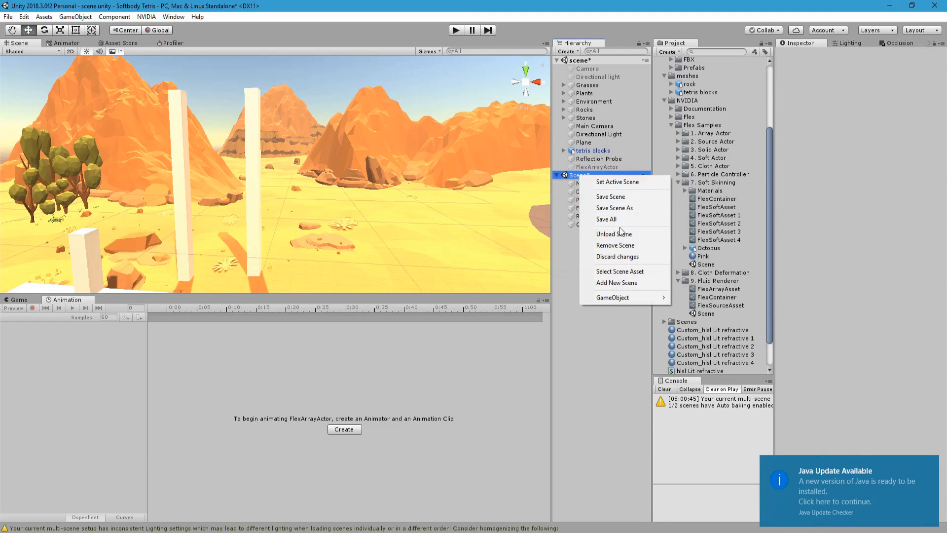
click(930, 465)
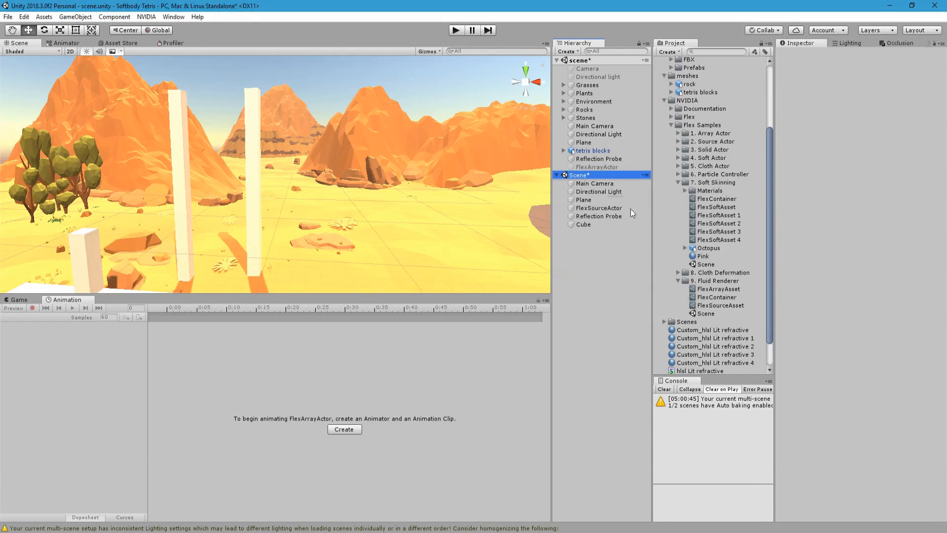
right_click(599, 175)
click(628, 246)
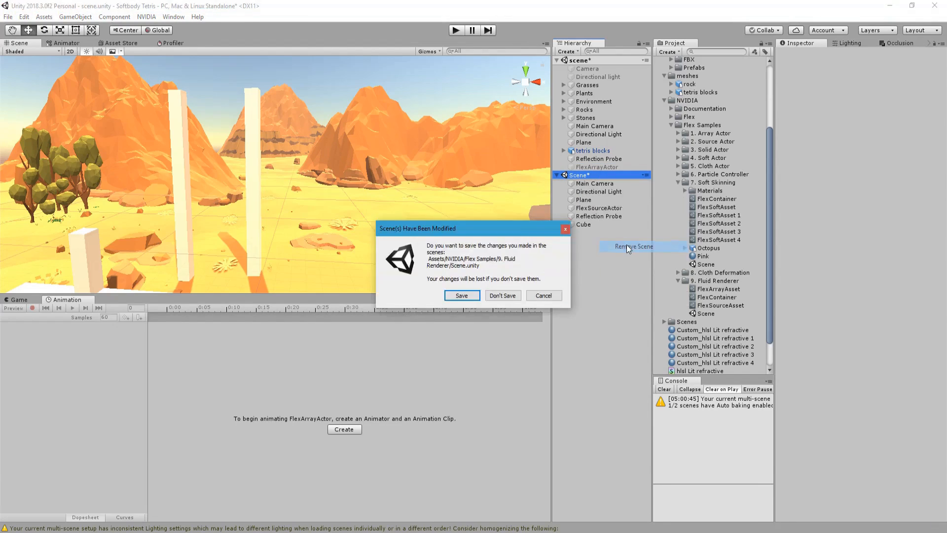
click(503, 295)
Step: Activate FlexArrayActor and move it between the two walls to X 7.37, Z 7.35
click(605, 168)
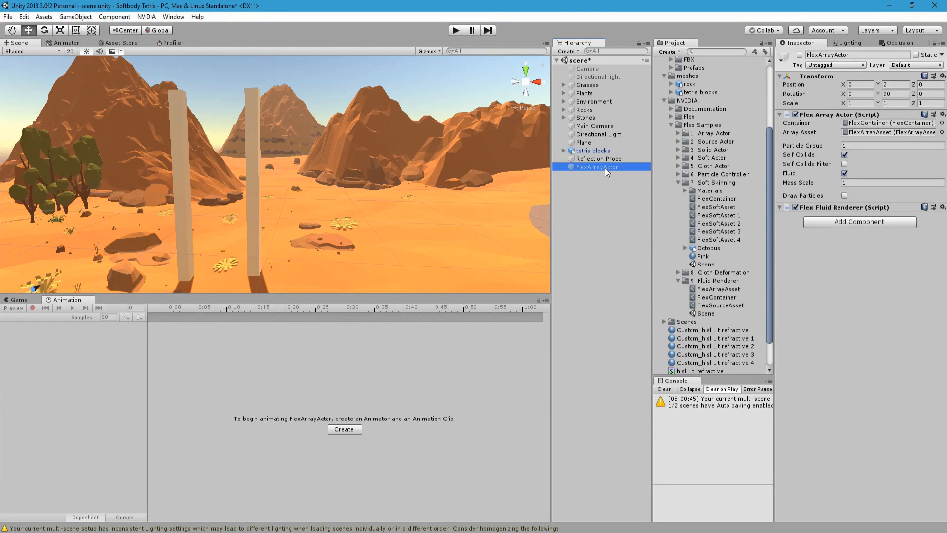
click(799, 55)
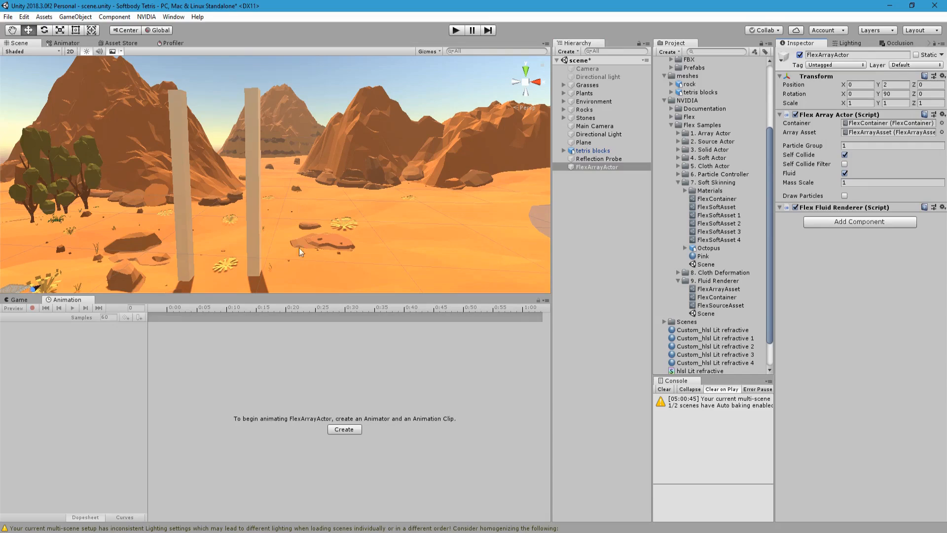
right_drag(299, 248, 252, 279)
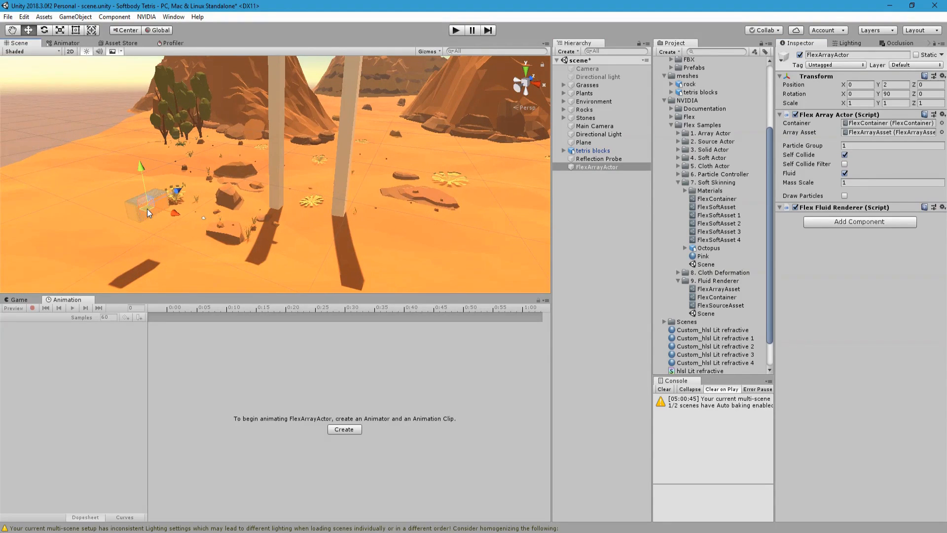
drag(147, 209, 312, 185)
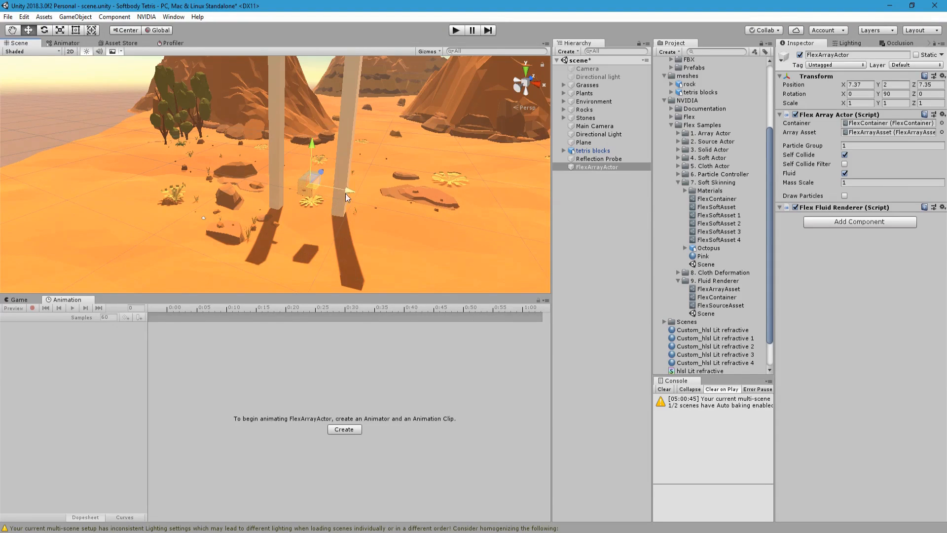
right_drag(345, 195, 379, 221)
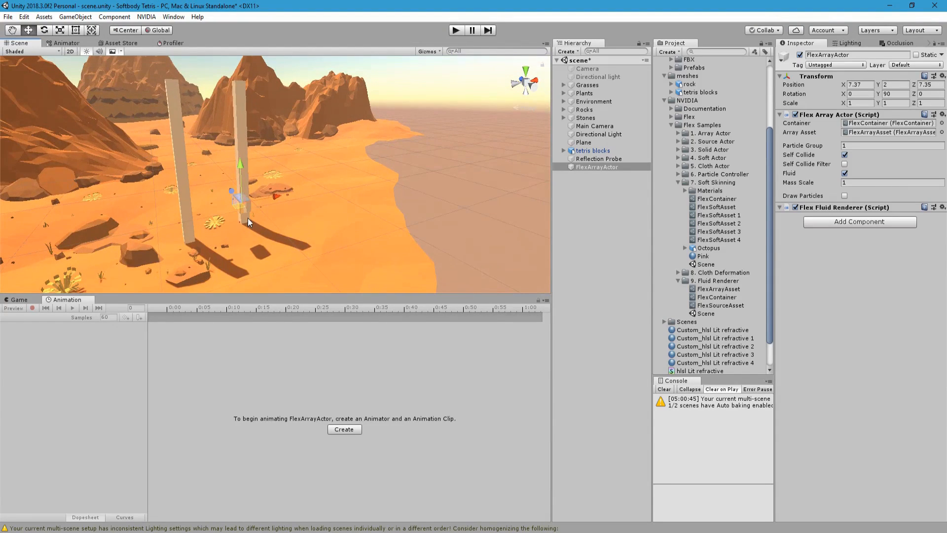
middle_drag(247, 218, 280, 208)
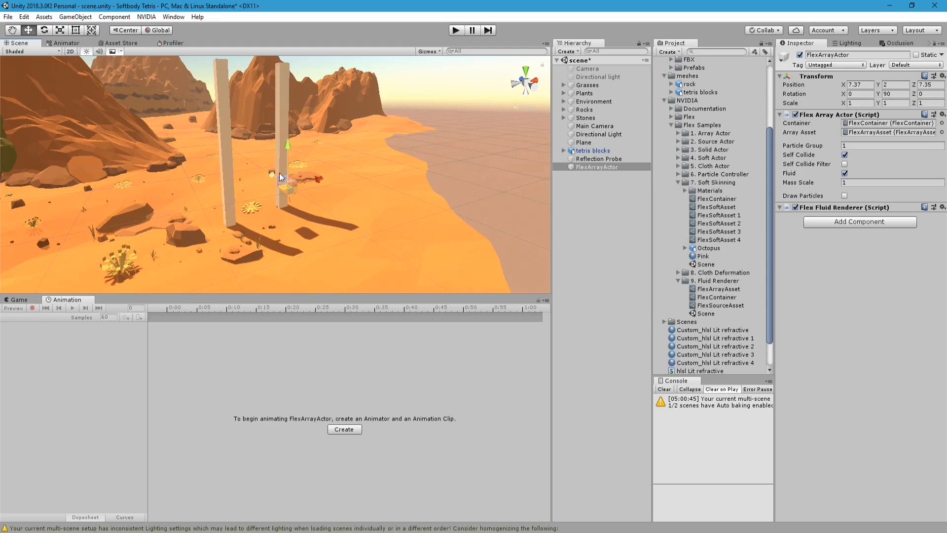
mouse_move(344, 185)
right_down()
mouse_move(311, 193)
mouse_move(360, 187)
right_up()
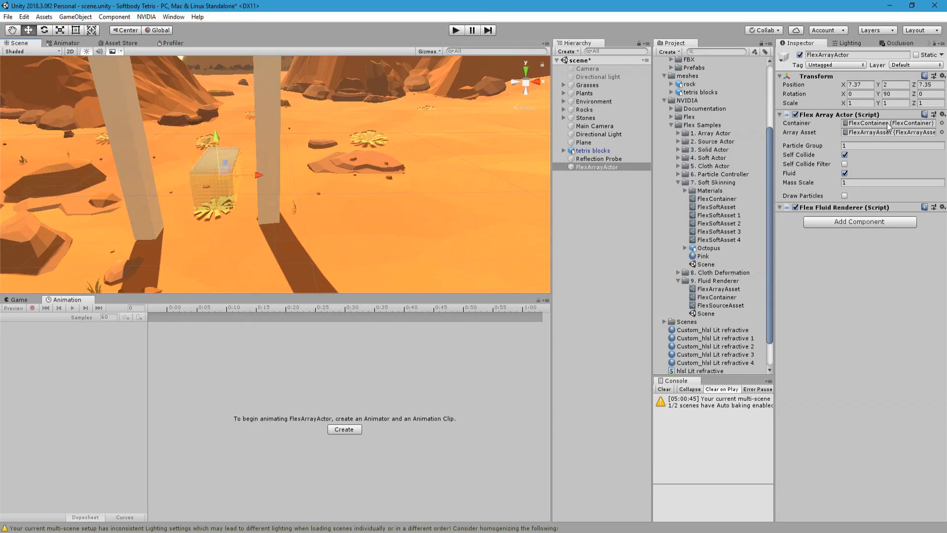
Step: Assign the 7. Soft Skinning FlexContainer to FlexArrayActor and set its FlexArrayAsset's Mesh Local Scale Y and Z to 2
drag(731, 198, 883, 123)
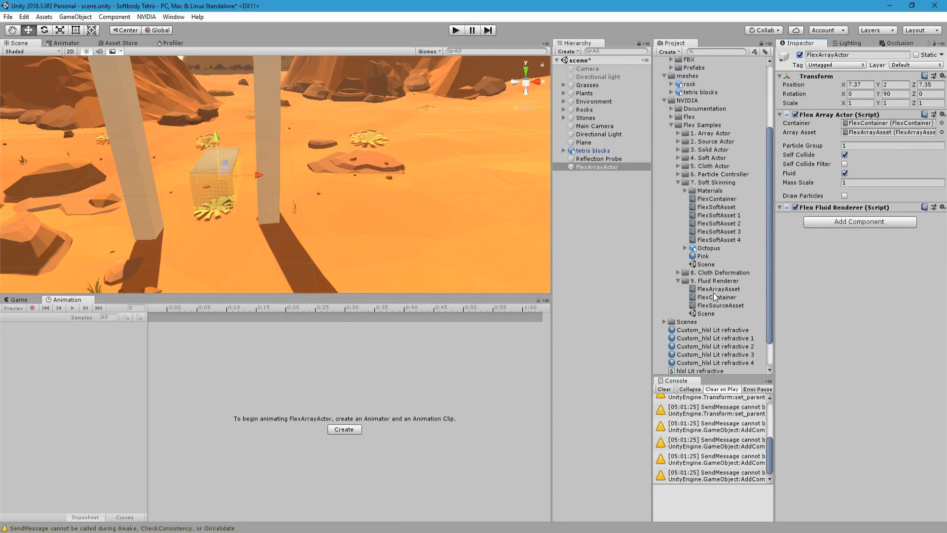
click(877, 133)
click(732, 290)
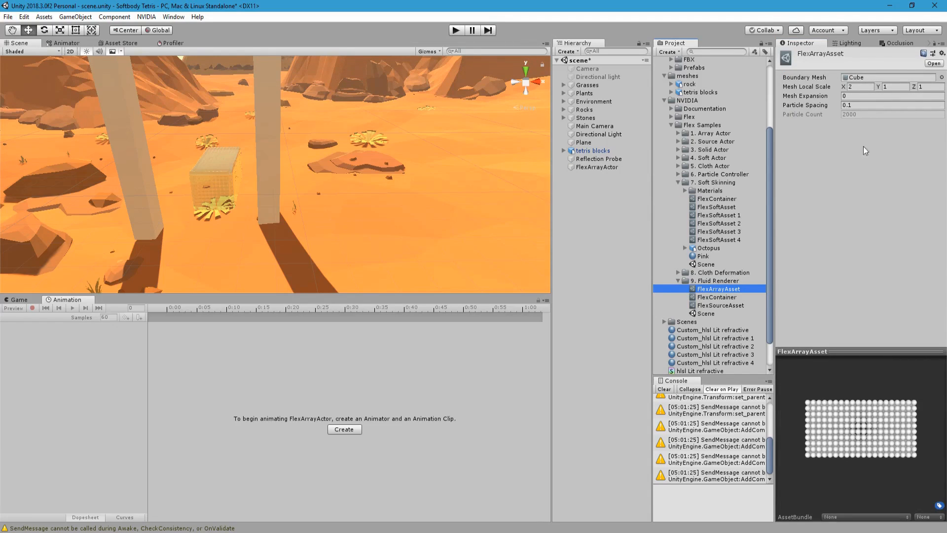
click(892, 88)
text(2)
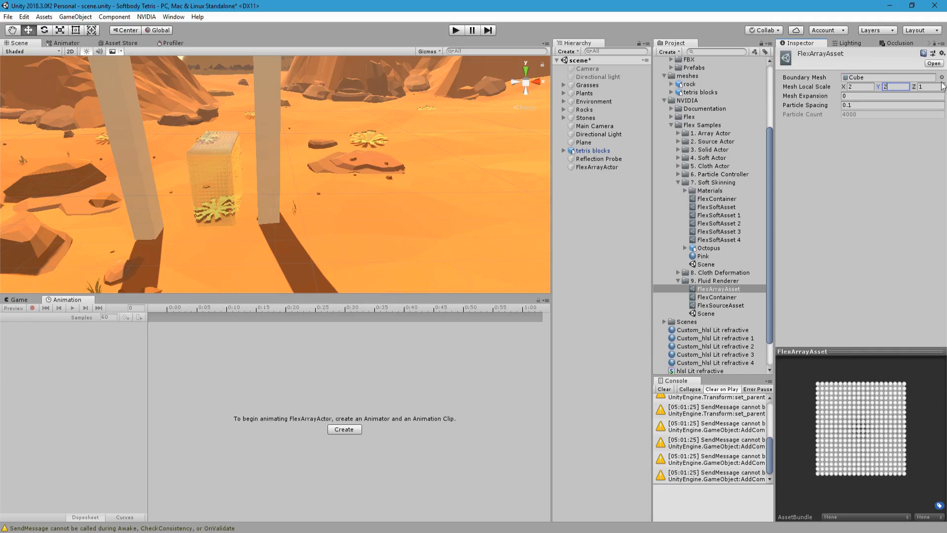
click(938, 87)
text(2)
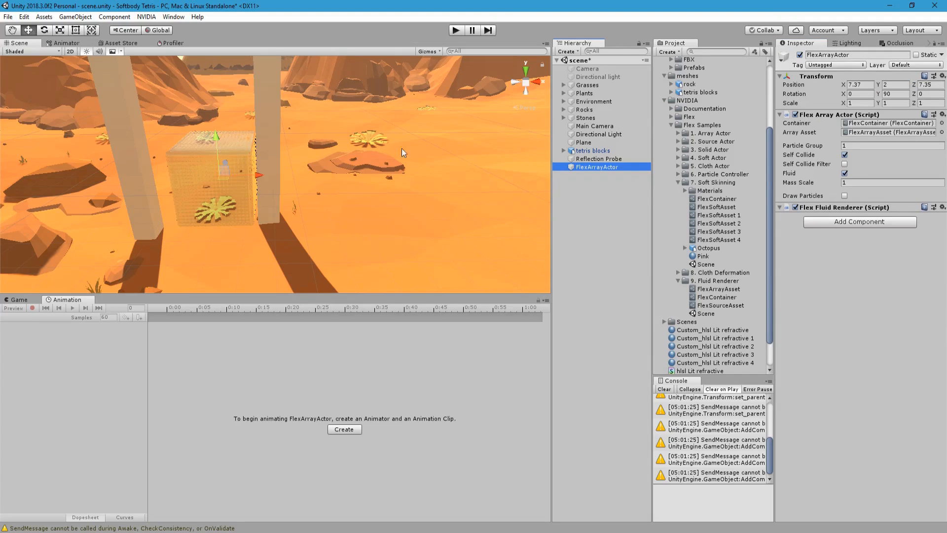
Step: Raise FlexArrayActor and shift it between the two walls to Y 5.78, Z 11.55
right_drag(343, 150, 450, 198)
drag(449, 198, 360, 113)
key(ctrl+z)
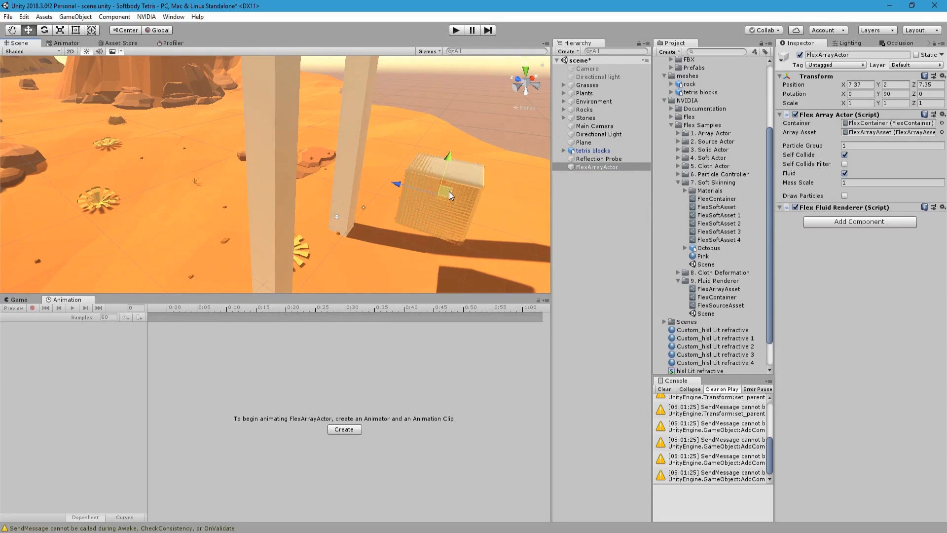
drag(451, 196, 473, 37)
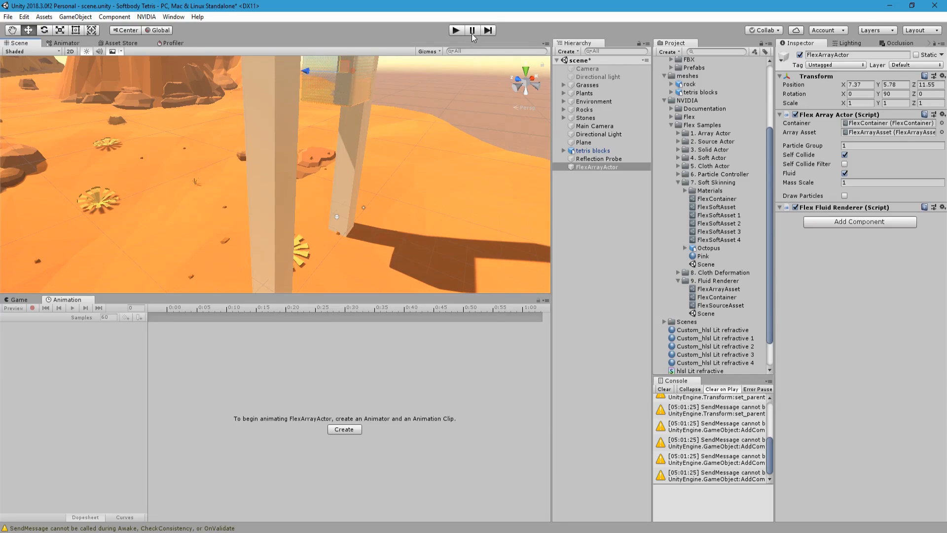
Step: Run the scene, watch the fluid and falling blocks between the walls from several angles, and stop it
click(455, 31)
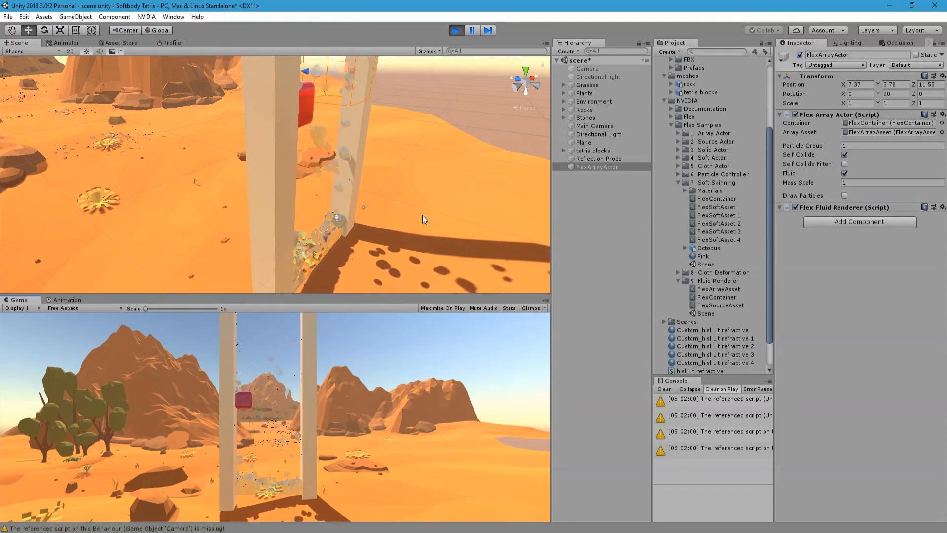
right_drag(422, 214, 318, 187)
right_drag(319, 186, 306, 189)
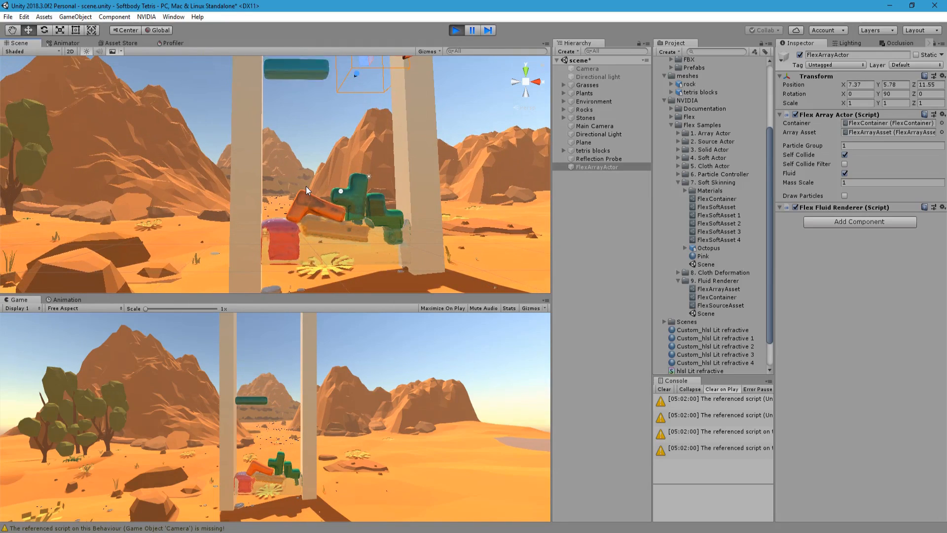
click(457, 30)
Step: Centre FlexArrayActor between the walls at X 6.06 and make it a child of tetris blocks
key(f)
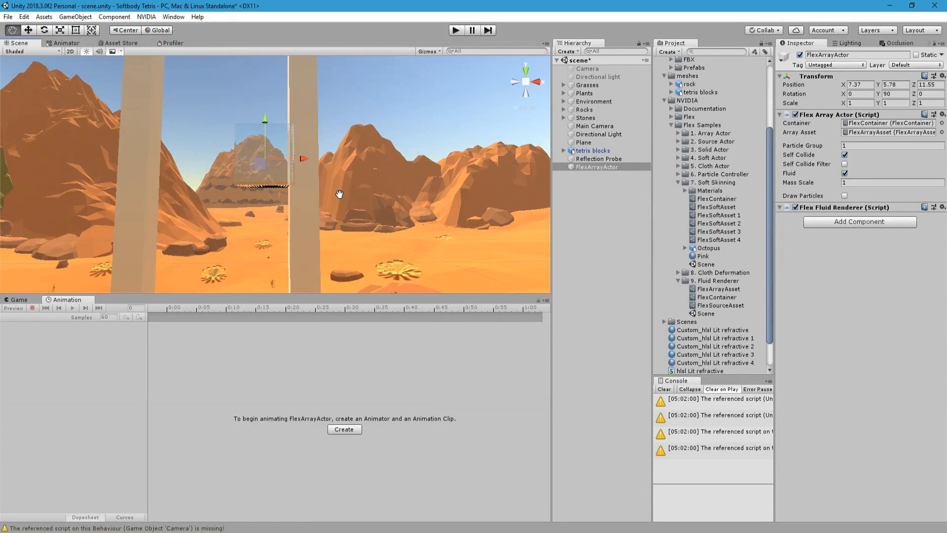
drag(328, 161, 293, 159)
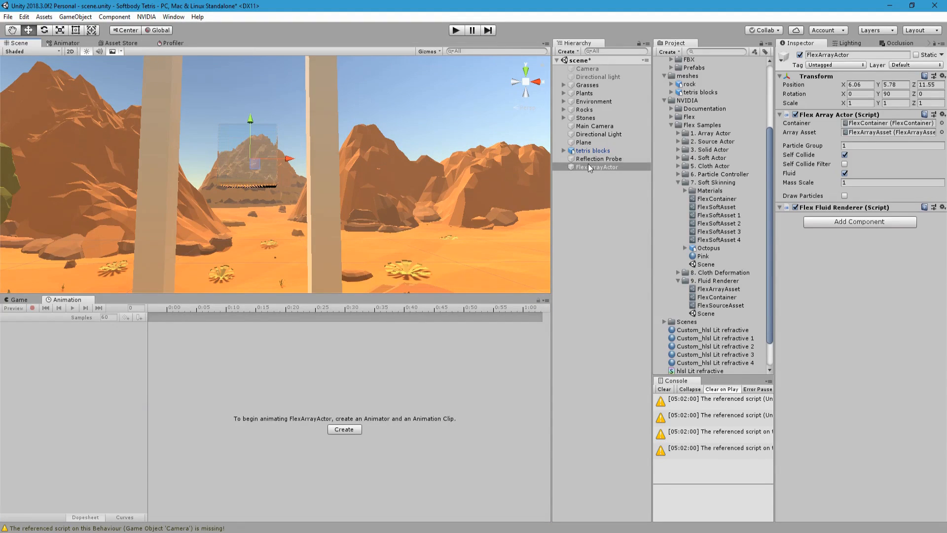
drag(585, 167, 592, 151)
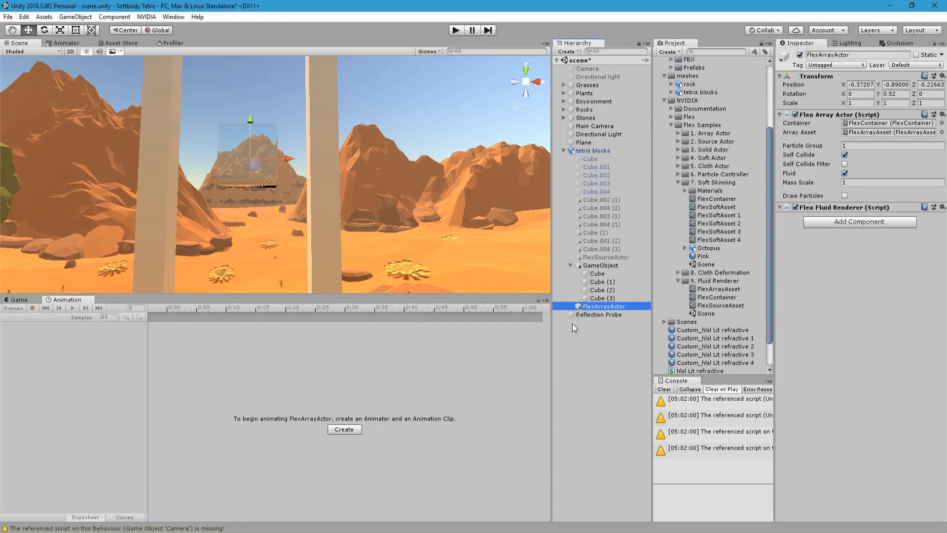
click(571, 265)
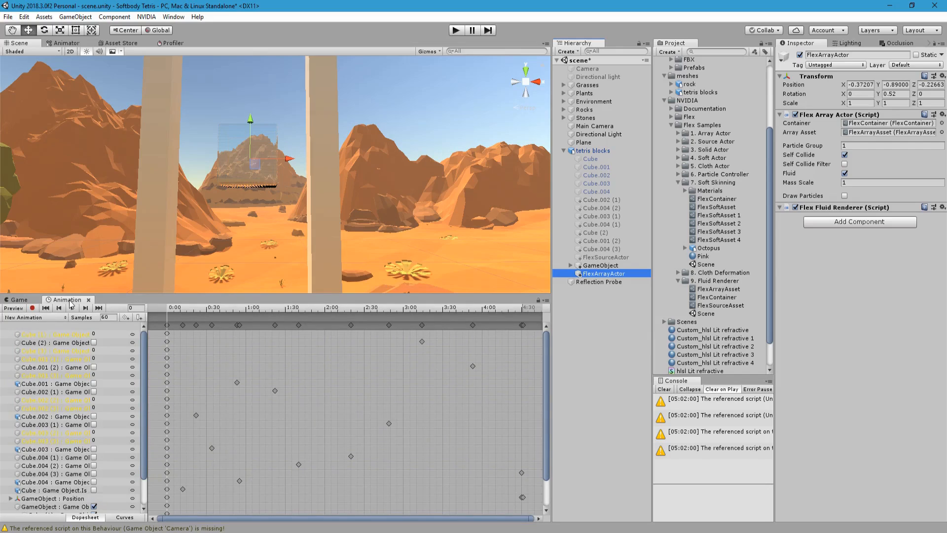
Step: Start keyframe recording on tetris blocks and key FlexArrayActor inactive at frames 270 and 0
click(600, 150)
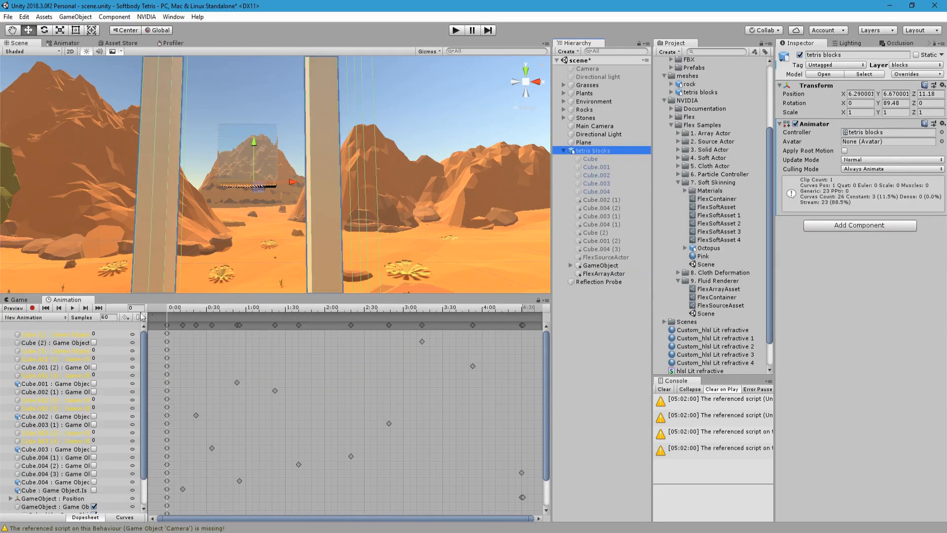
click(32, 308)
drag(513, 311, 523, 314)
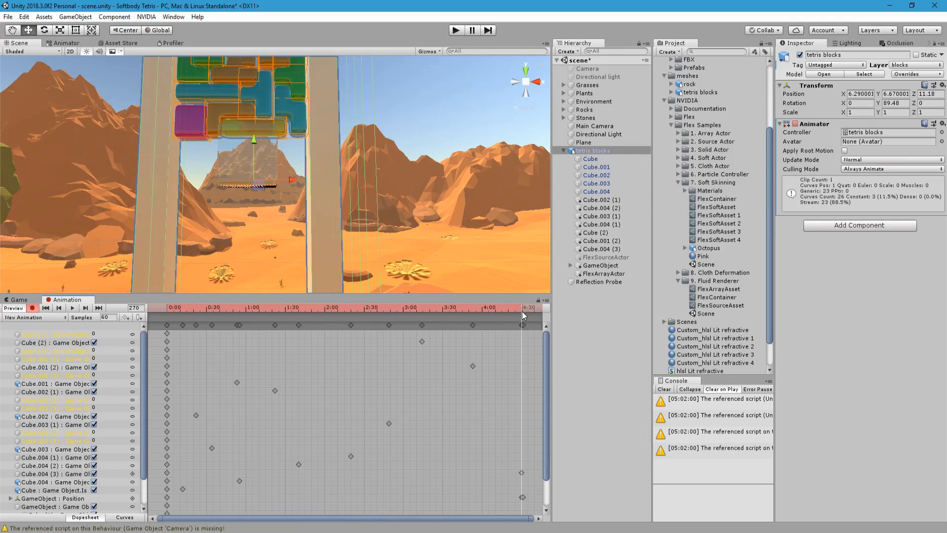
click(600, 275)
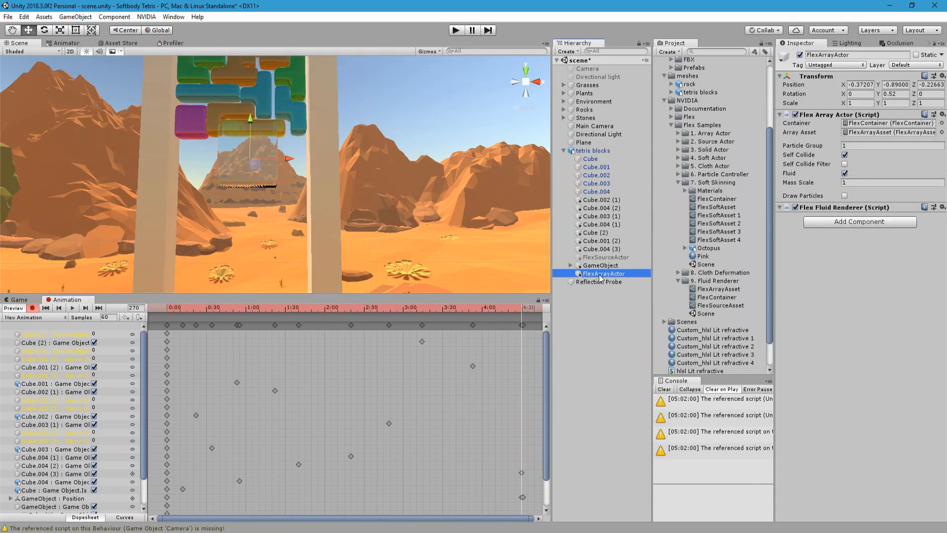
click(800, 55)
drag(460, 310, 168, 319)
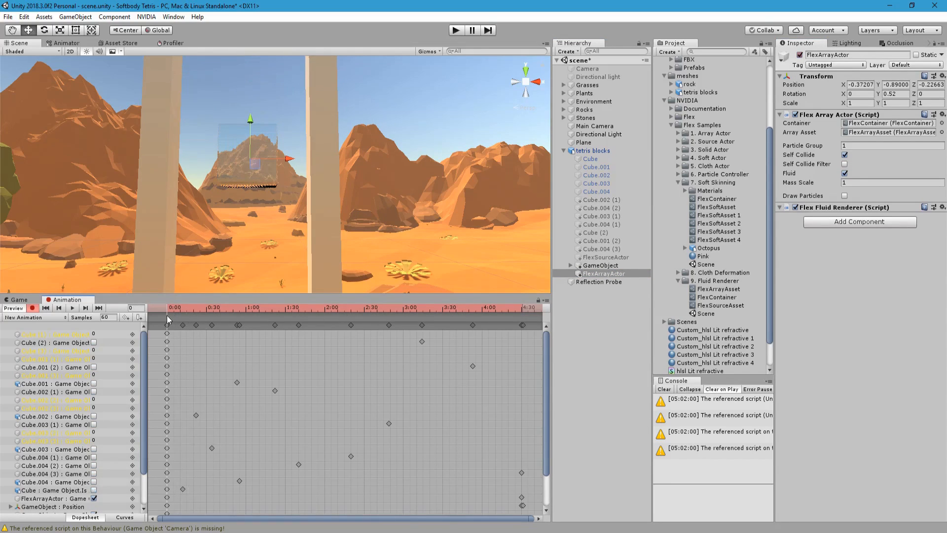
click(799, 55)
Step: Key FlexArrayActor active at frame 271 of the tetris blocks animation
drag(176, 311, 523, 312)
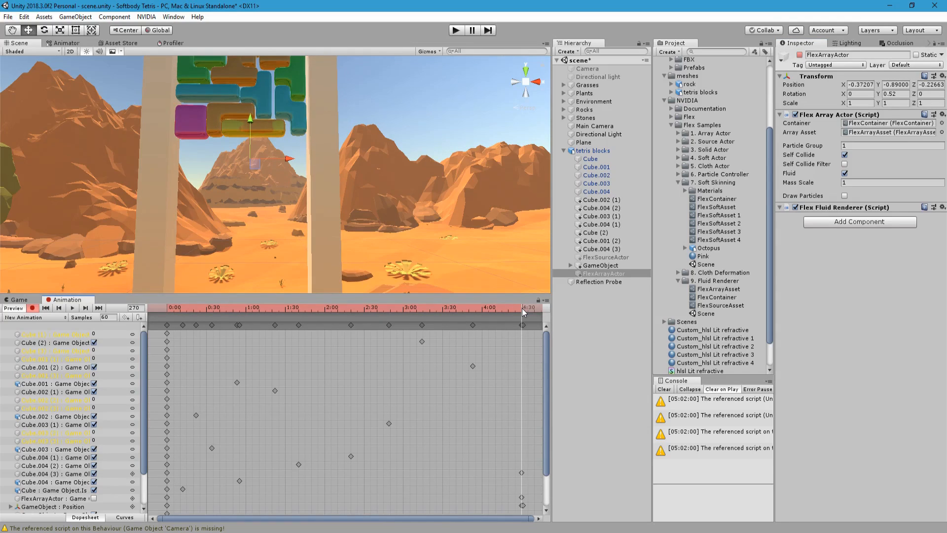
click(138, 309)
key(BackSpace)
text(1)
click(799, 55)
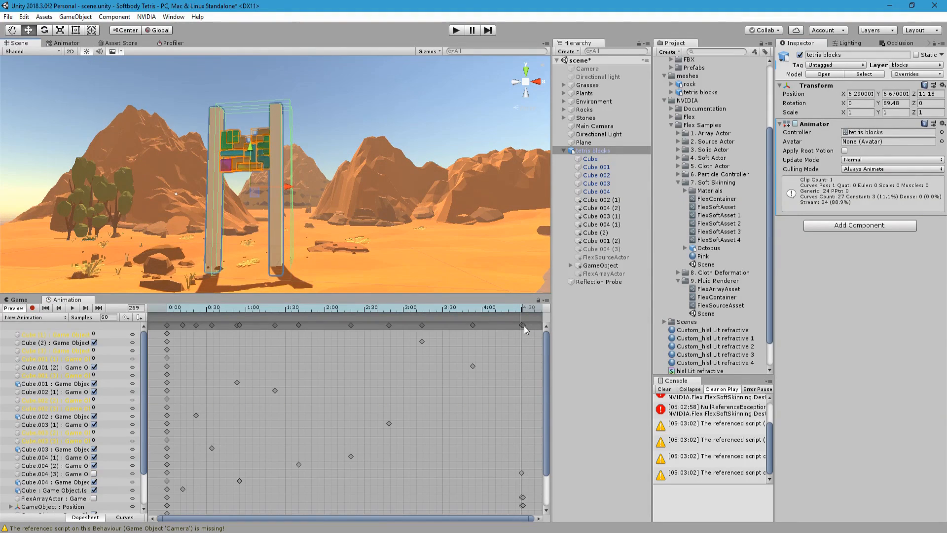
Step: Retime the final FlexArrayActor activation and GameObject position keys to about 5:00 on the animation timeline
drag(523, 327, 539, 325)
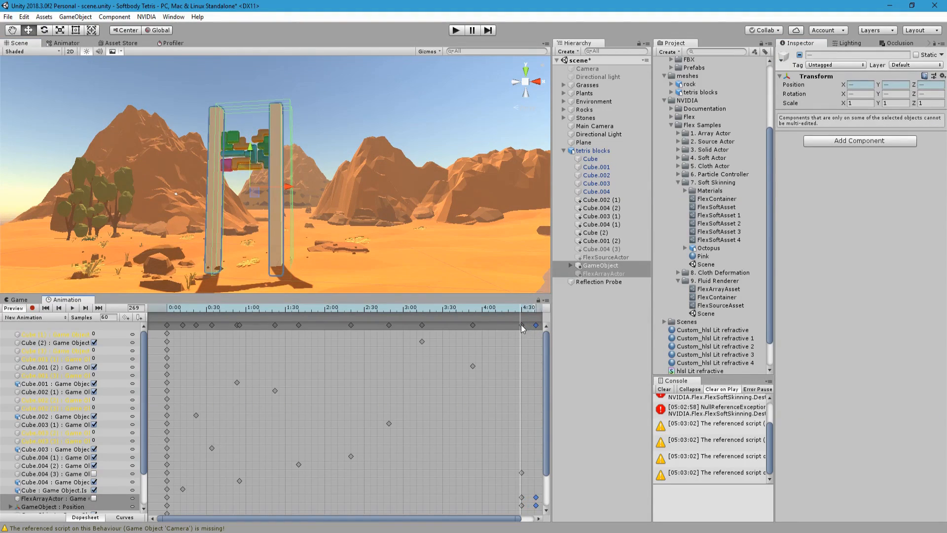
click(522, 497)
drag(522, 498, 534, 497)
mouse_move(537, 324)
mouse_down()
mouse_move(555, 321)
mouse_move(525, 342)
mouse_move(534, 342)
mouse_up()
click(531, 327)
drag(523, 309, 531, 309)
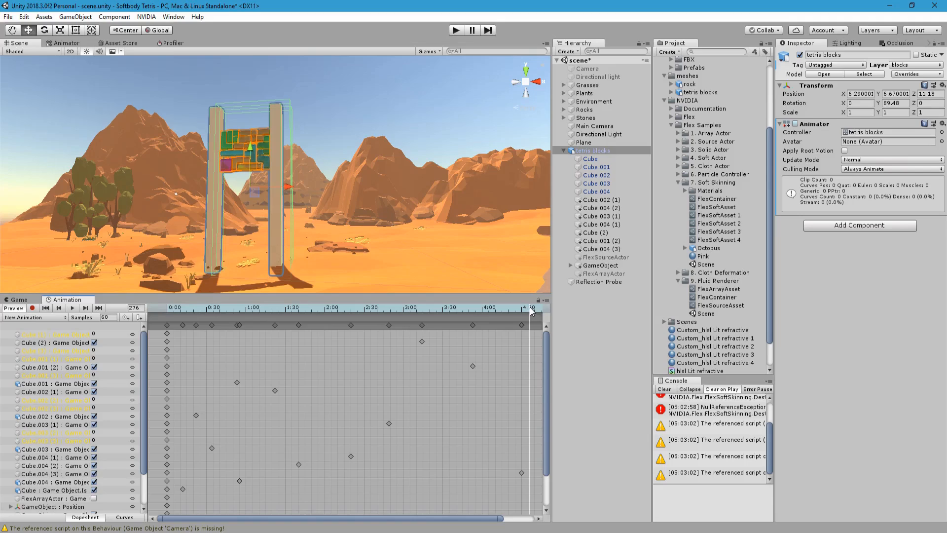
drag(451, 519, 481, 519)
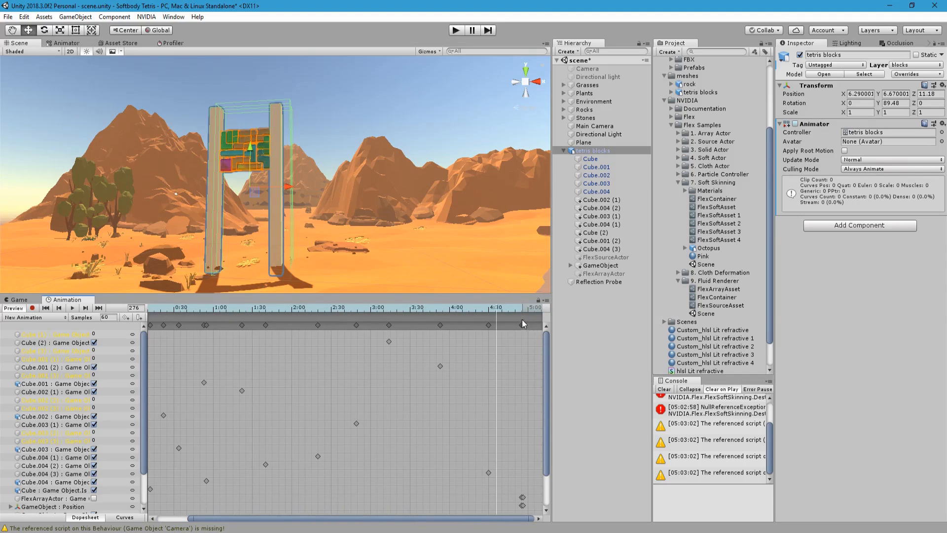
drag(526, 327, 532, 327)
Step: Test-run the scene briefly, and scrub the animation around 5:00 to check the wall drop and fluid activation
click(456, 30)
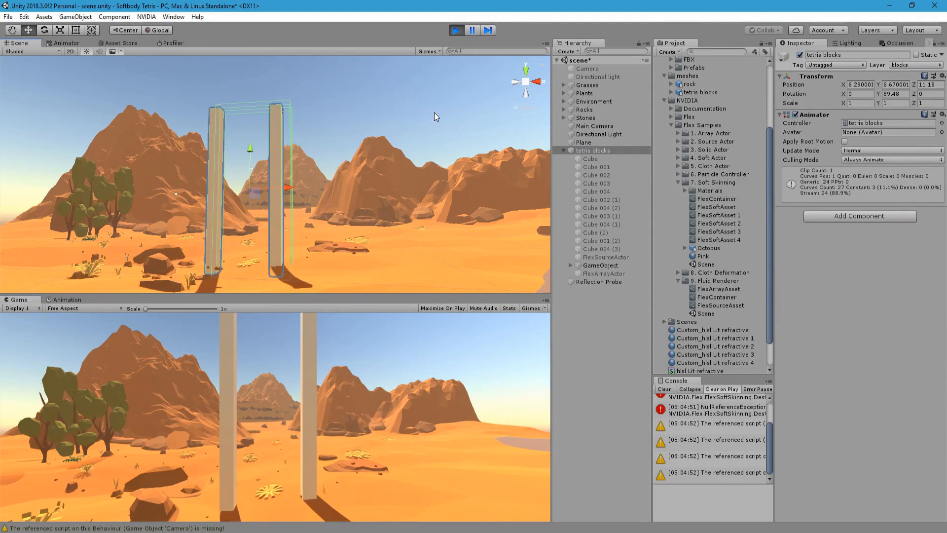
click(457, 31)
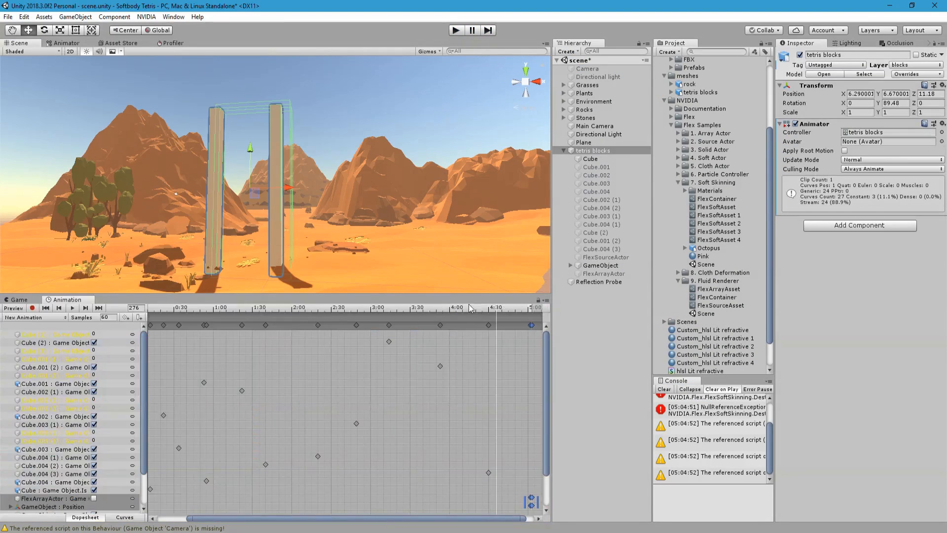
click(530, 310)
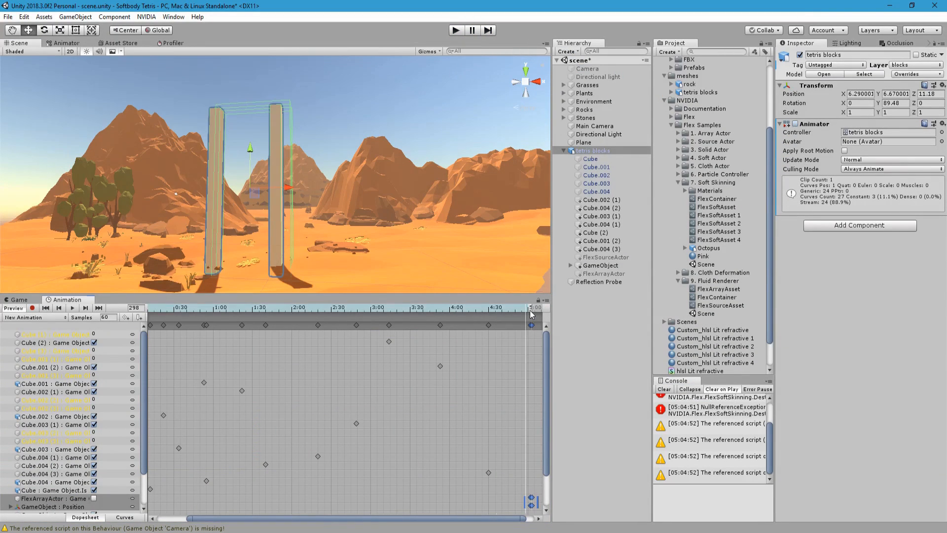
drag(530, 310, 532, 309)
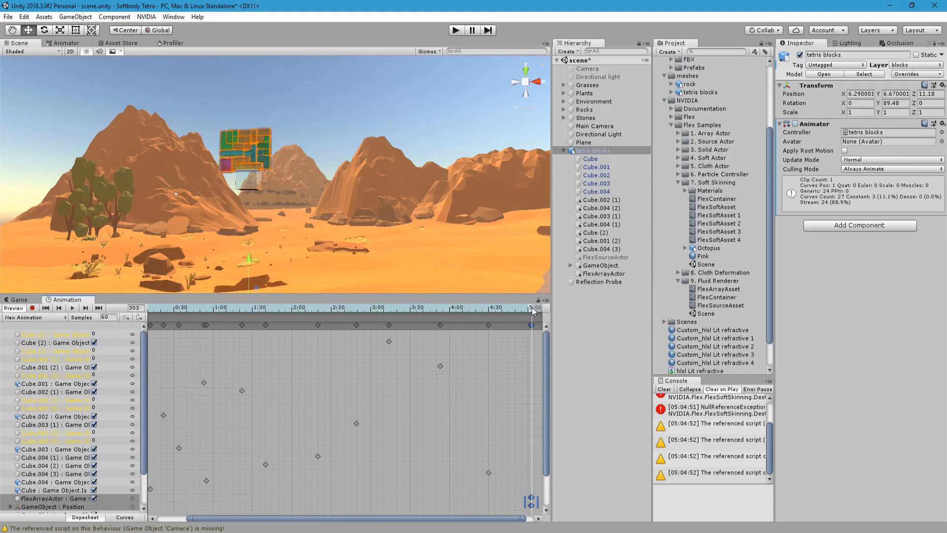
Step: Move FlexArrayActor's activation key slightly past 5:00, after the wall-drop key, and scrub across it
click(531, 498)
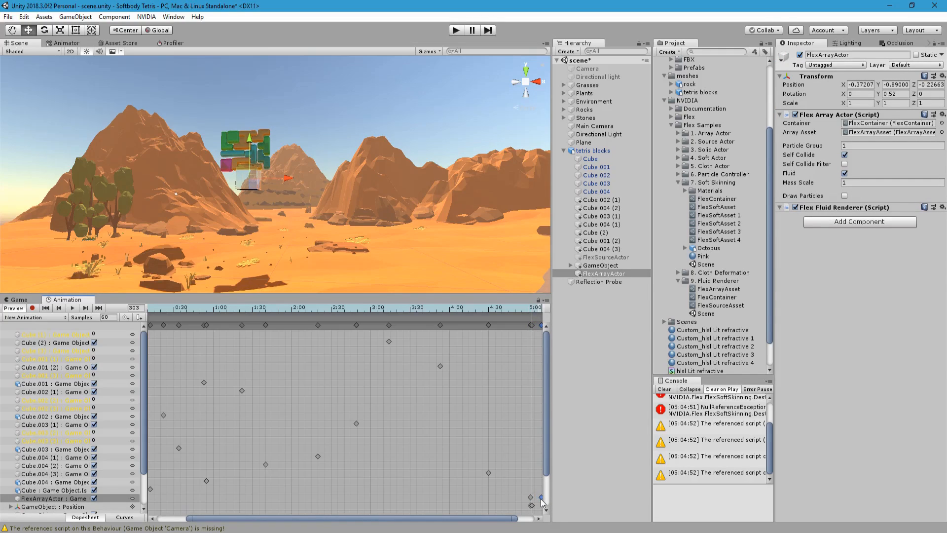
click(526, 487)
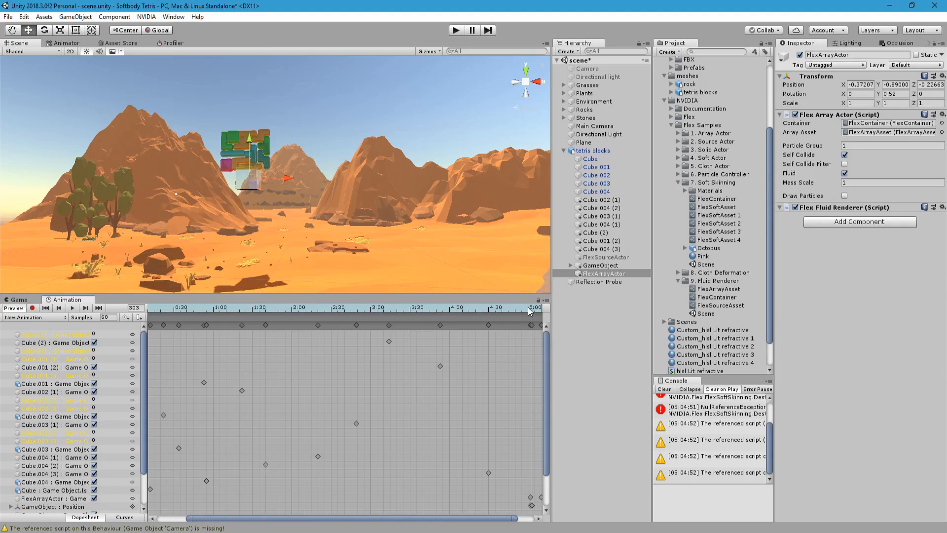
drag(529, 311, 545, 329)
Step: Set both tangents of the final FlexArrayActor and GameObject position keys to Constant and check the frames around them
right_click(532, 325)
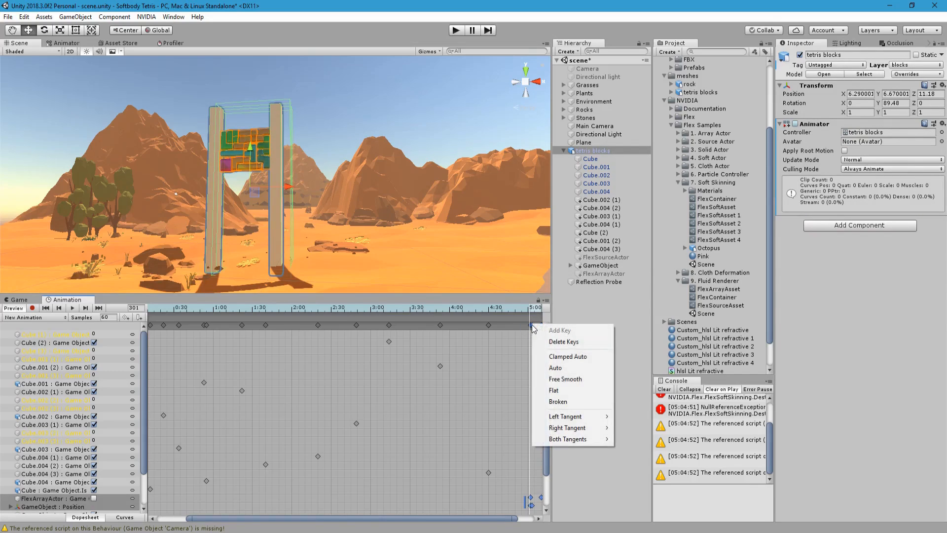
mouse_move(546, 441)
click(636, 462)
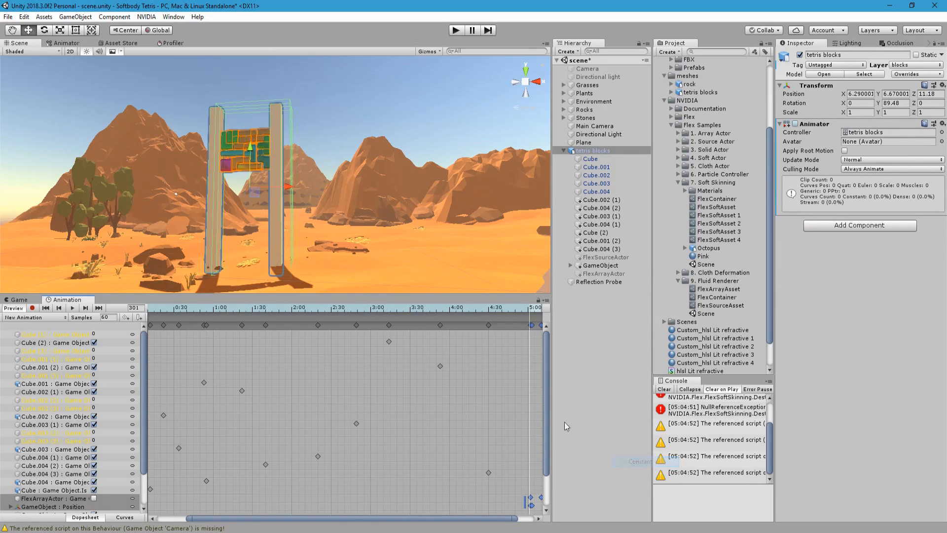
drag(528, 308, 546, 314)
Step: Run the scene through the wall drop and fluid release to check the full animation, and stop it
click(459, 30)
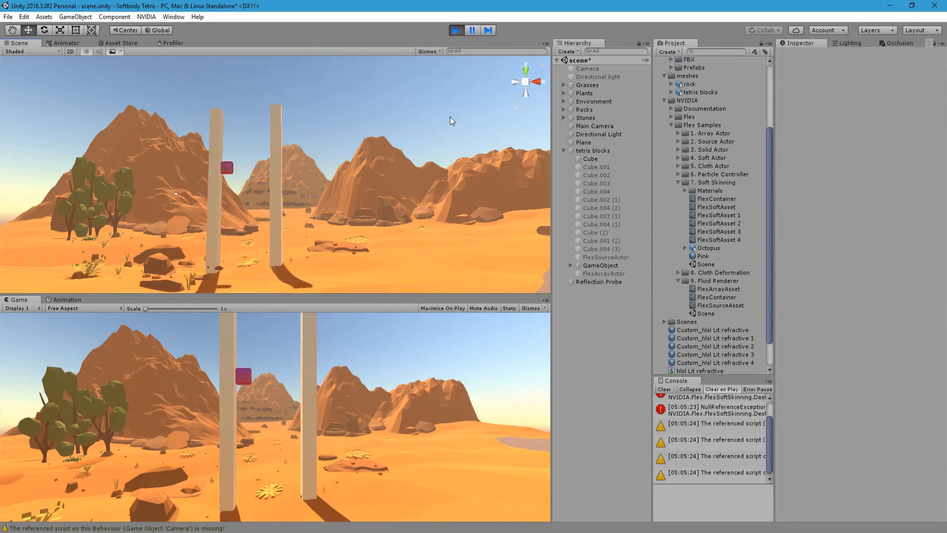
right_drag(450, 116, 433, 96)
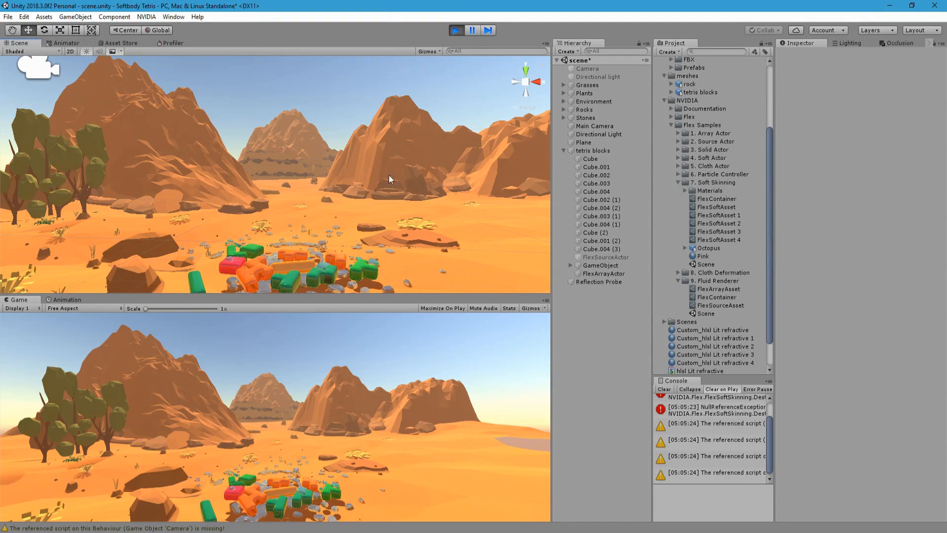
key(ctrl+p)
Step: Add the rock model from the meshes folder to the scene and move it beside the walls to X 2.38, Z 11.19
drag(768, 138, 776, 117)
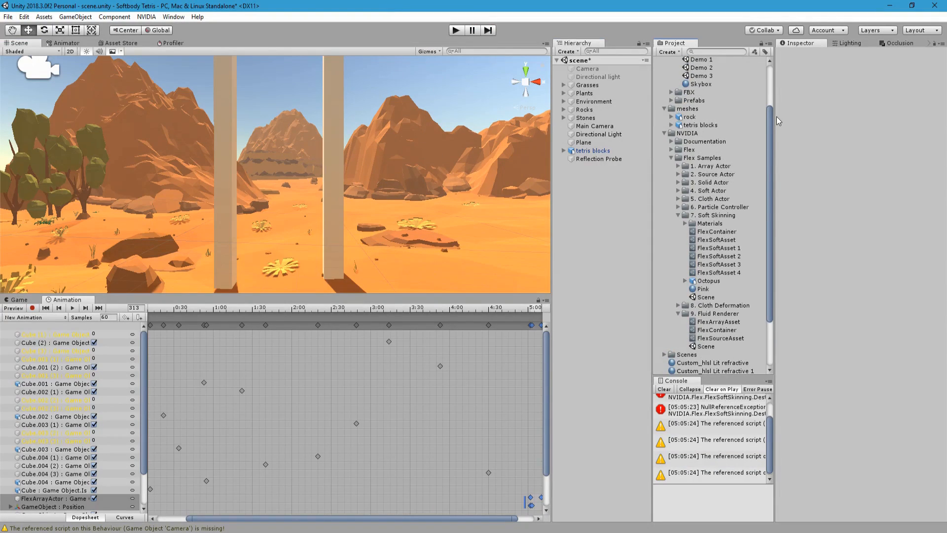
drag(689, 117, 596, 171)
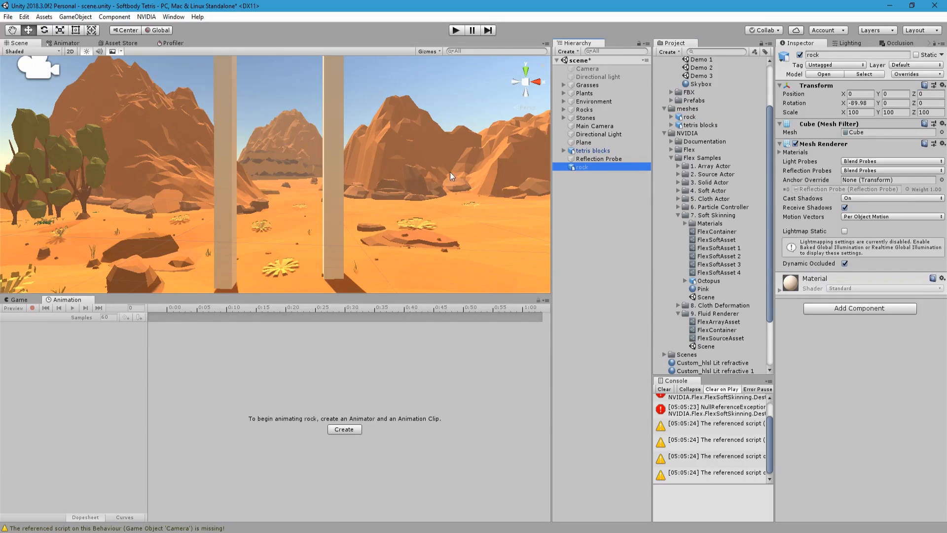
double_click(590, 168)
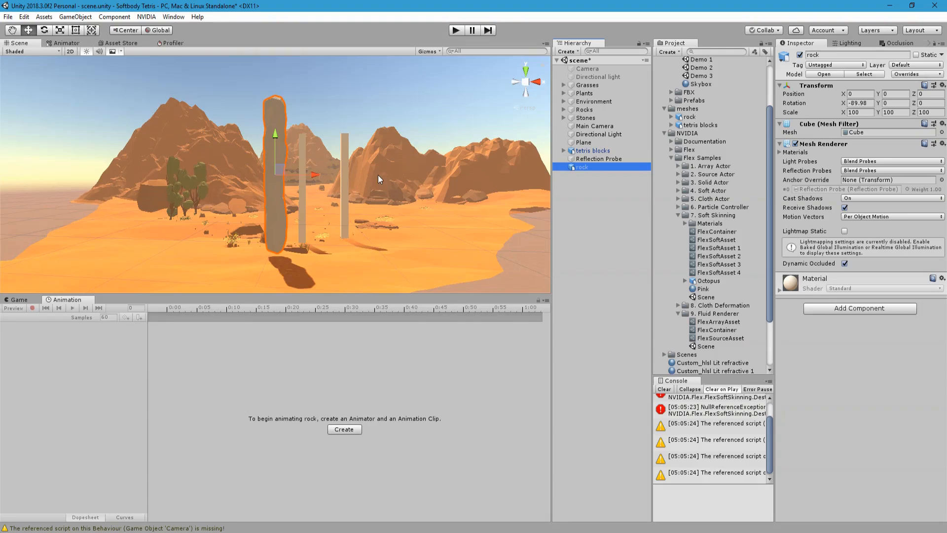
alt+drag(378, 175, 204, 190)
drag(281, 143, 299, 186)
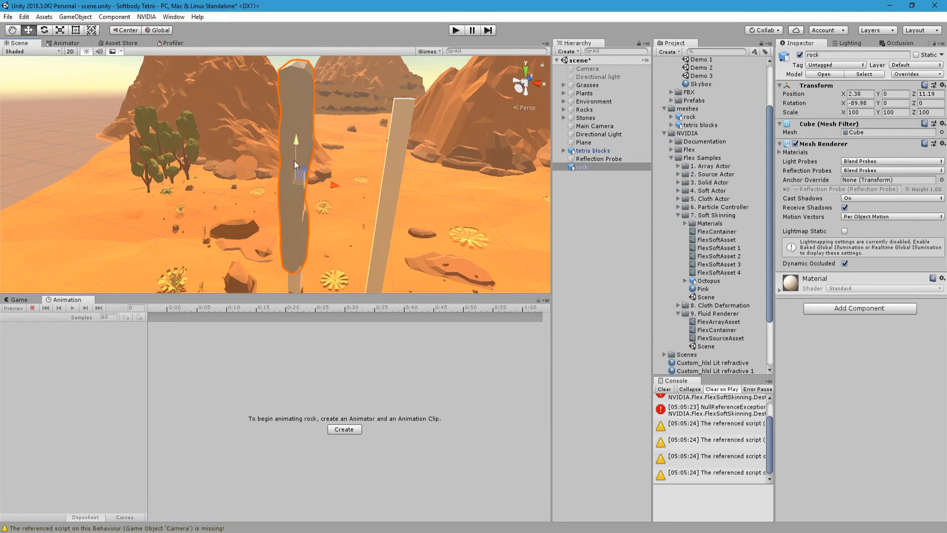
Step: Lower the rock pillar to Y -2.88 and give it the Orange.3 material used by Environment_1
drag(296, 143, 309, 181)
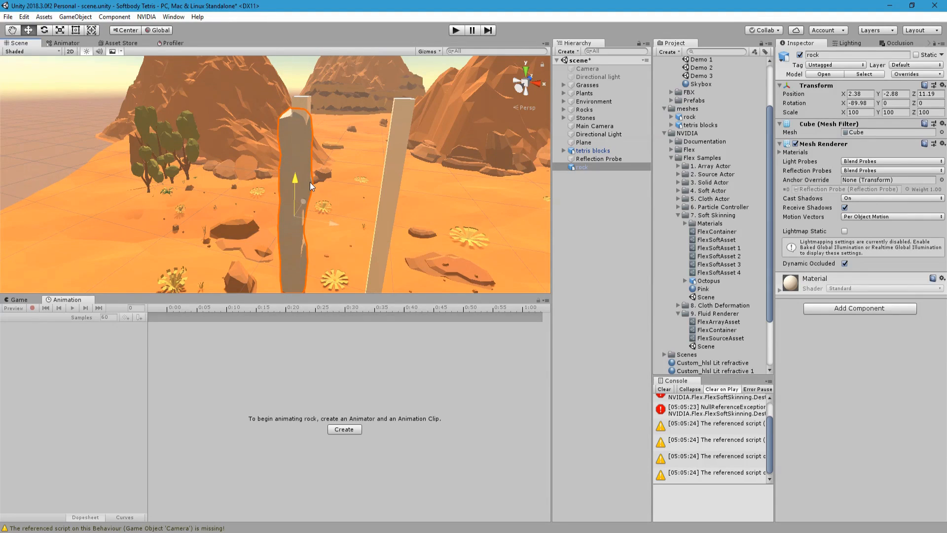
click(360, 198)
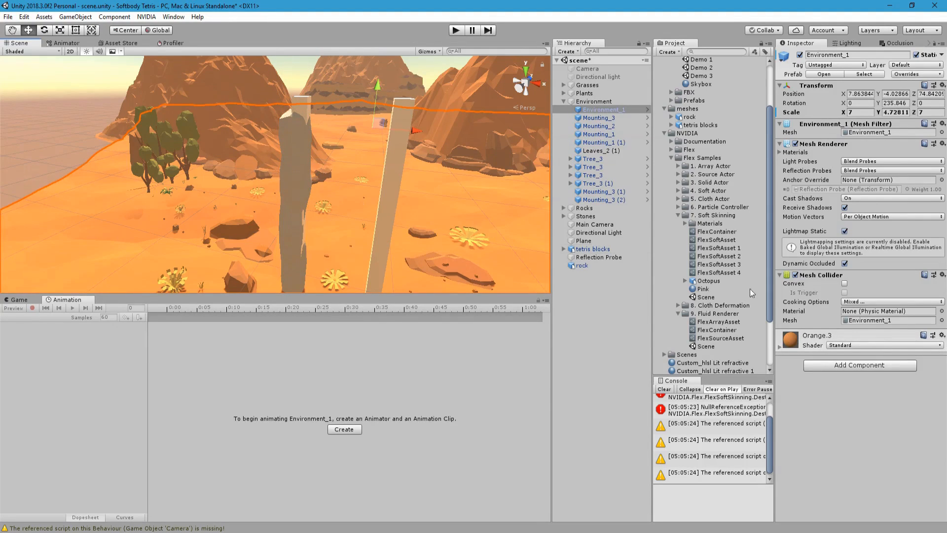
drag(789, 339, 289, 140)
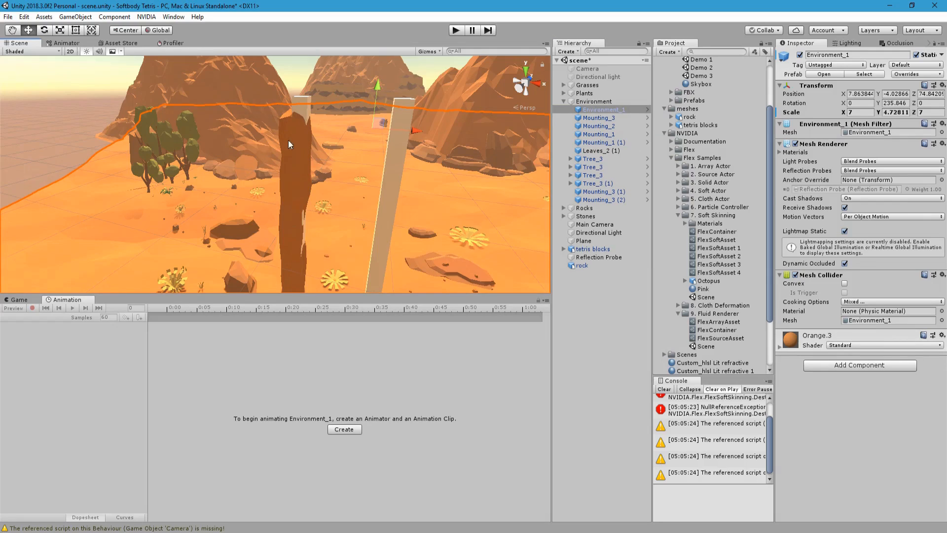
Step: Rotate the Directional Light to a Y rotation of about 308.3 so the rock is lit from the front
right_drag(356, 210, 387, 164)
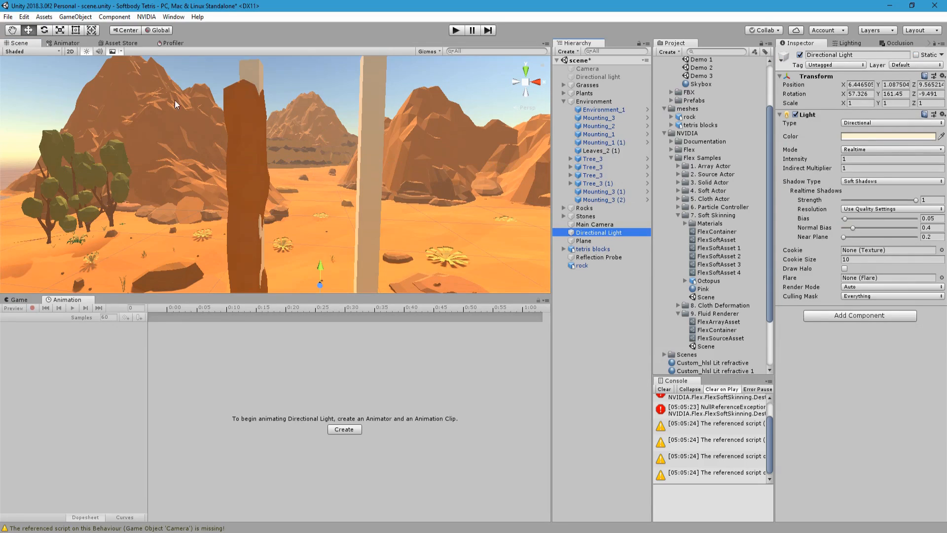
alt+drag(98, 77, 110, 197)
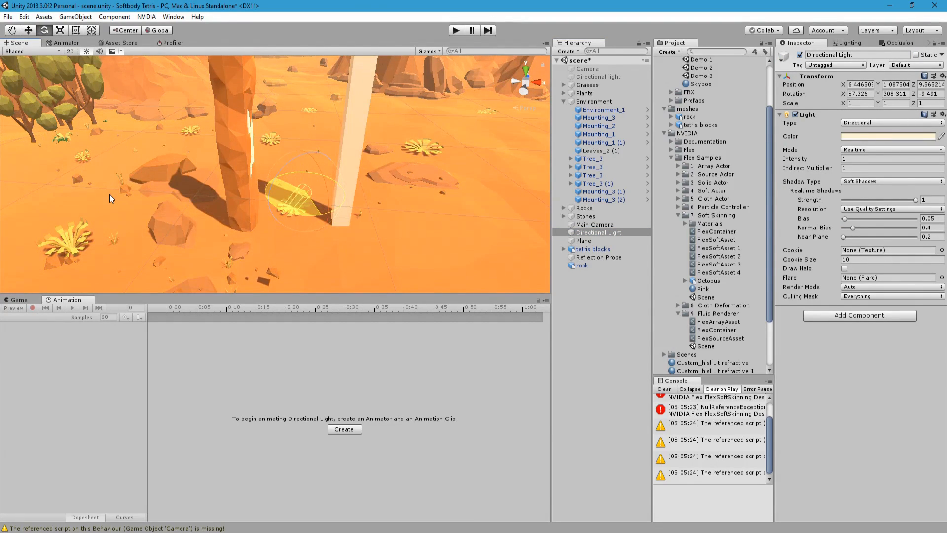
alt+drag(293, 209, 341, 163)
Step: Duplicate the rock, place the copy over the opposite wall at about X 9.21, Z 11.27, and turn it to Z rotation 90
click(221, 150)
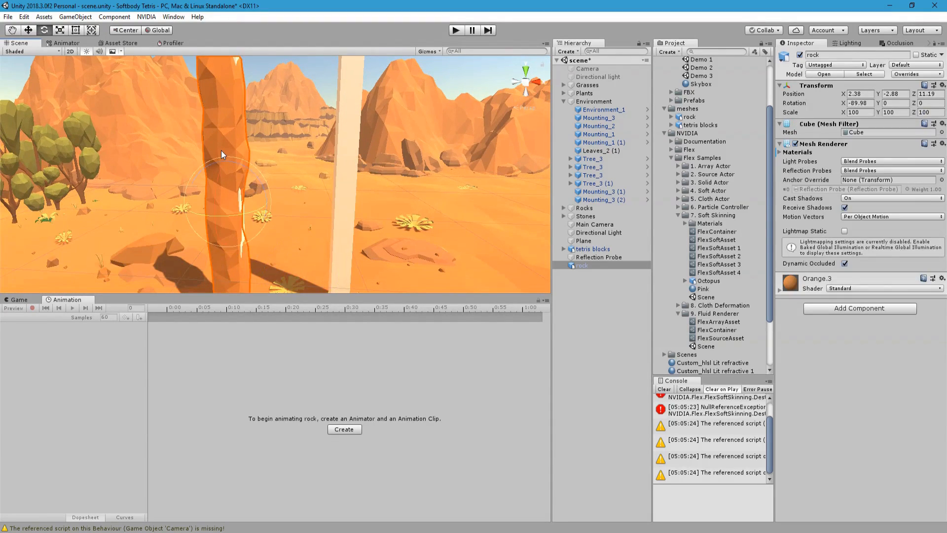
click(28, 30)
alt+drag(308, 200, 261, 218)
key(ctrl+d)
click(44, 30)
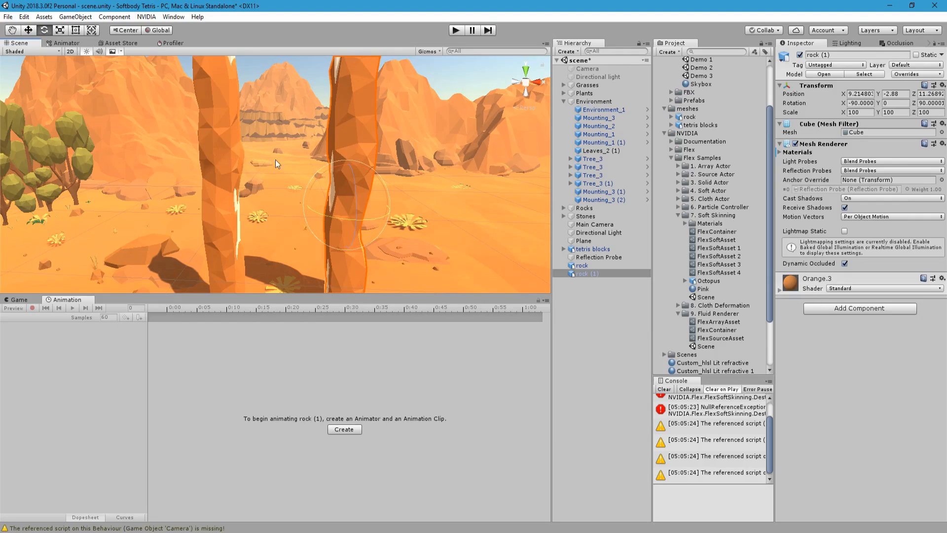
click(28, 31)
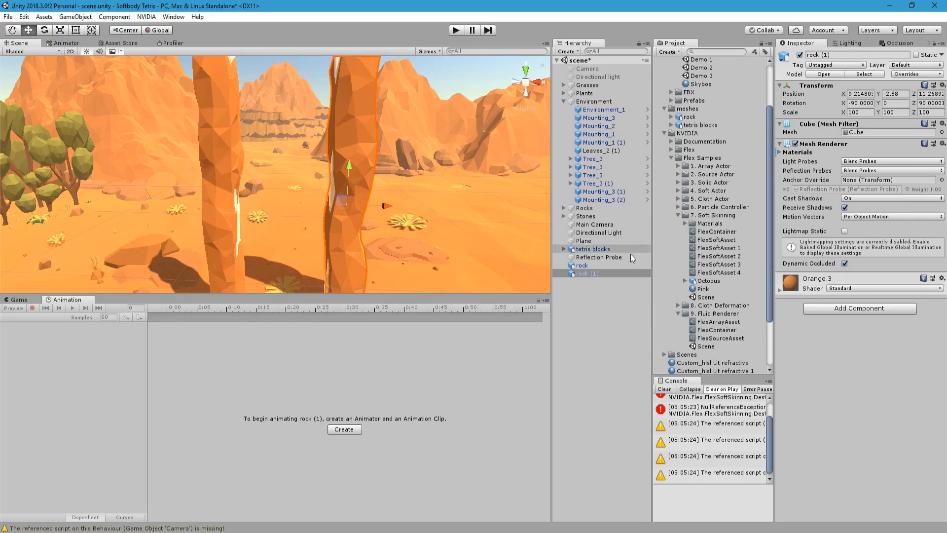
Step: Parent both rock pillars to the GameObject inside tetris blocks so they drop with the walls
click(564, 250)
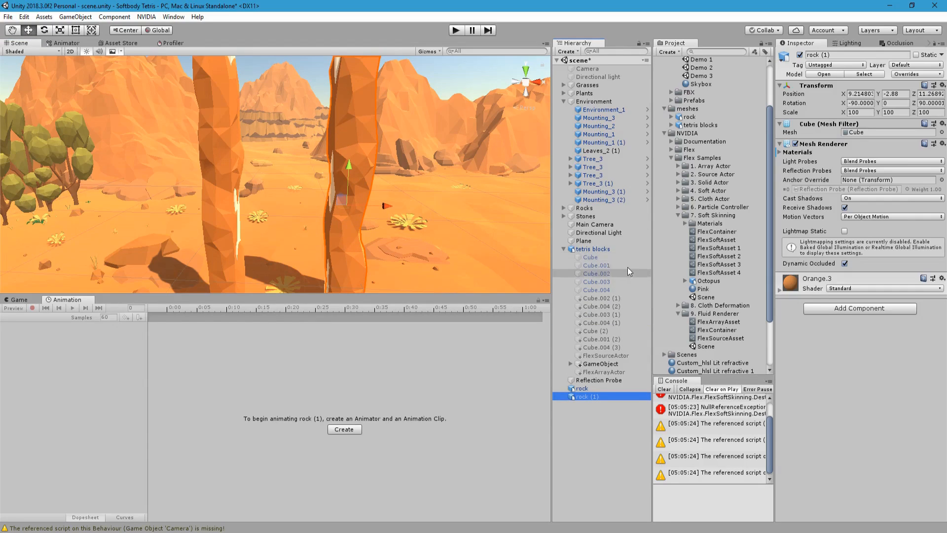
ctrl+click(597, 390)
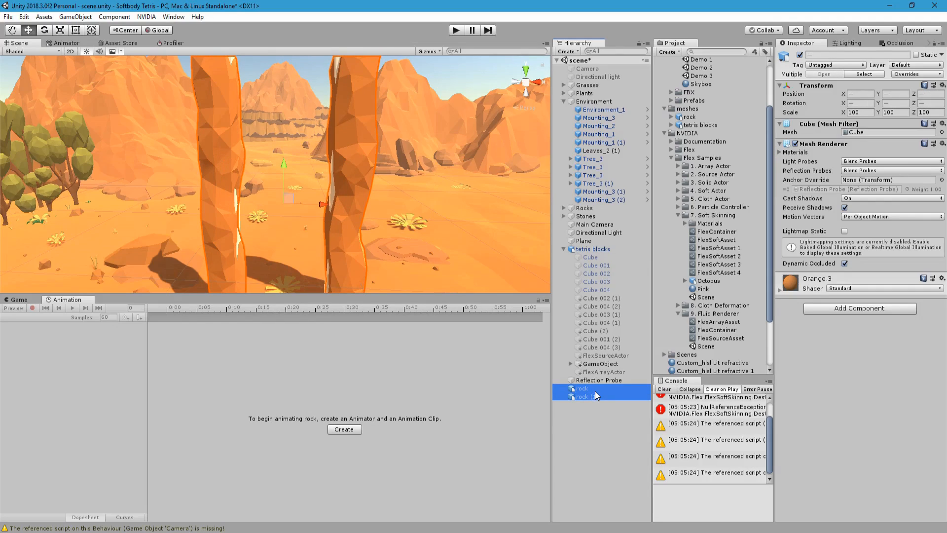
drag(597, 395, 610, 365)
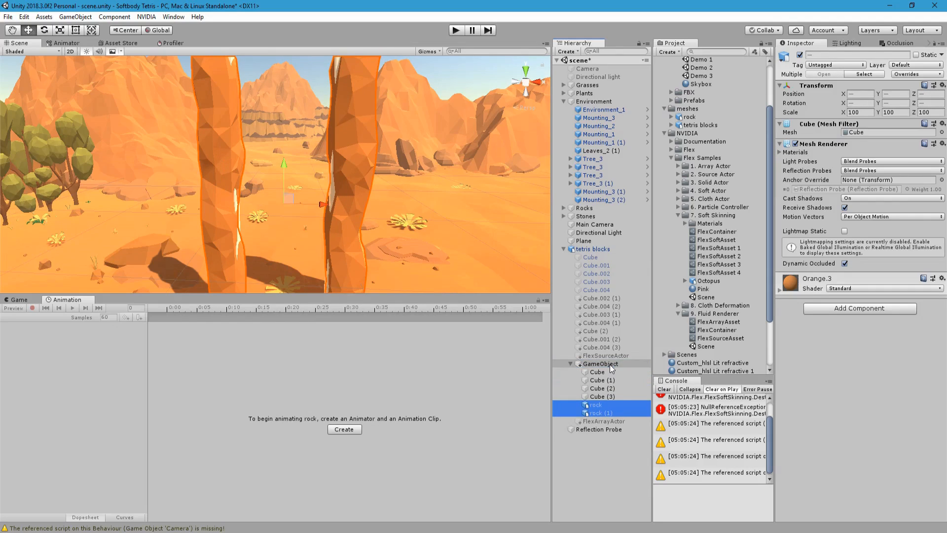
Step: Disable the Mesh Renderer on side walls Cube (2) and Cube (3)
click(598, 397)
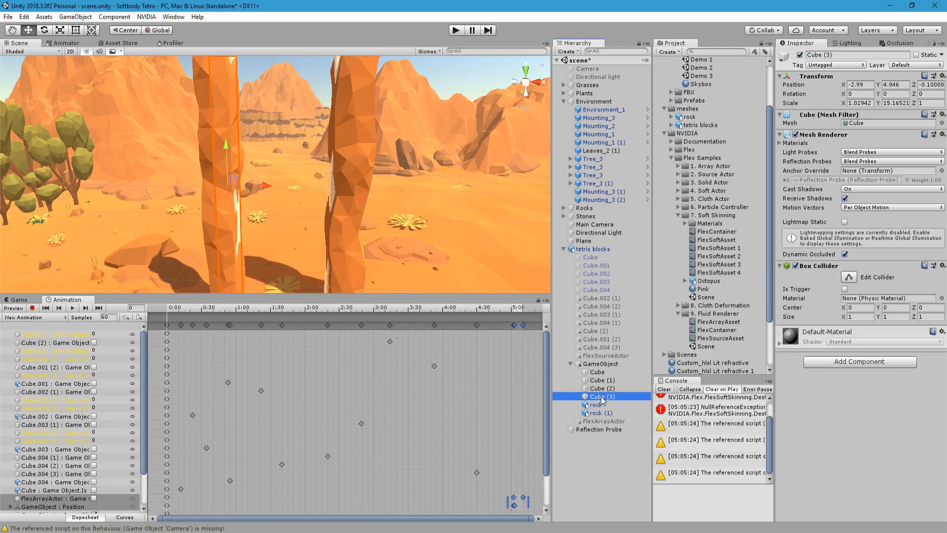
shift+click(605, 388)
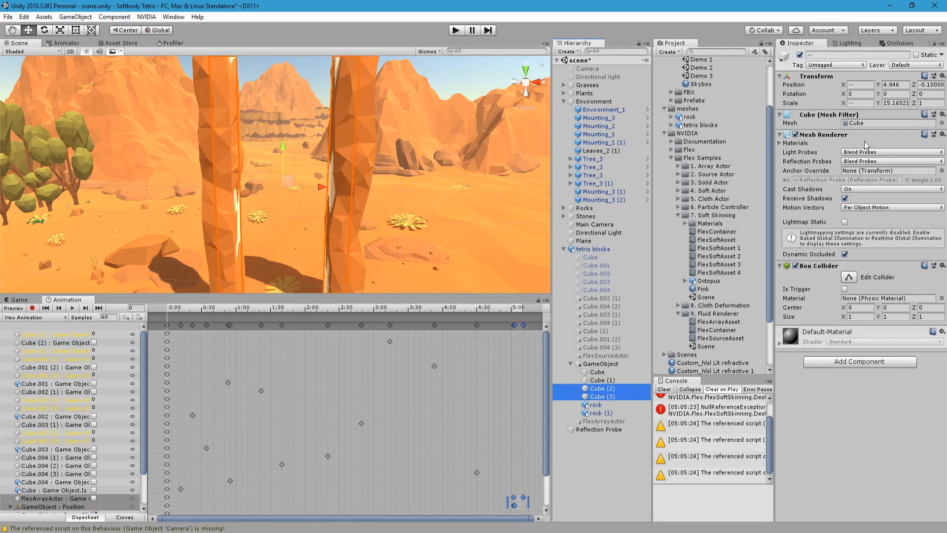
click(795, 135)
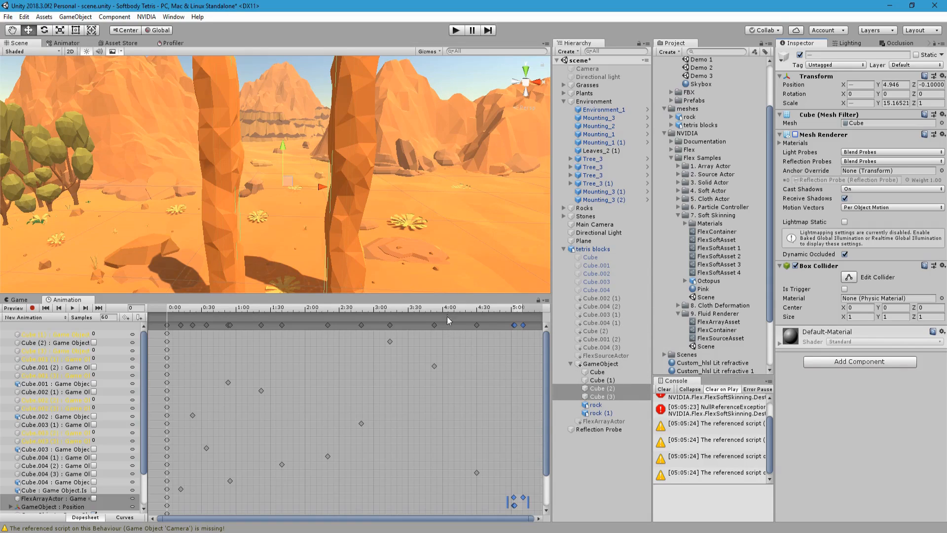
Step: Preview the animation at frame 301 and, in a front view, shift the first rock outward to X -3.67
drag(459, 310, 512, 307)
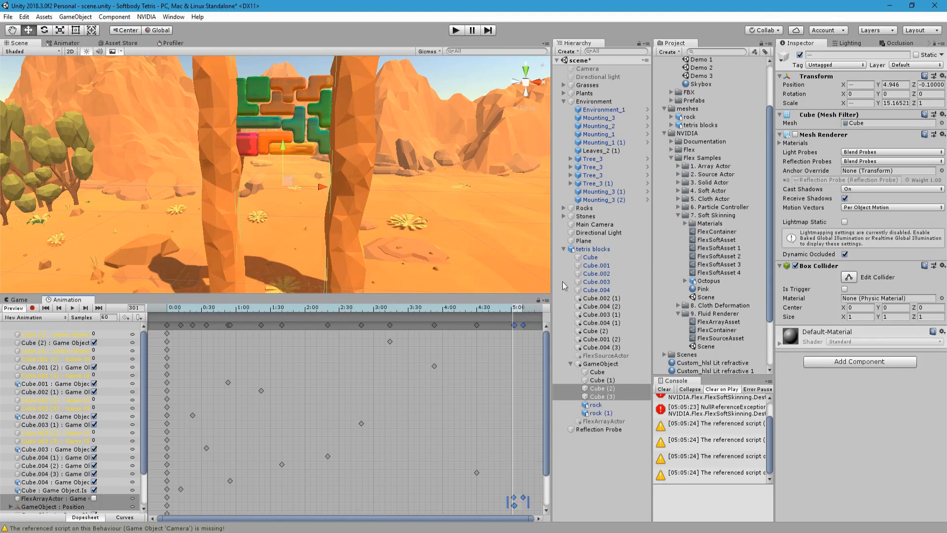
click(615, 405)
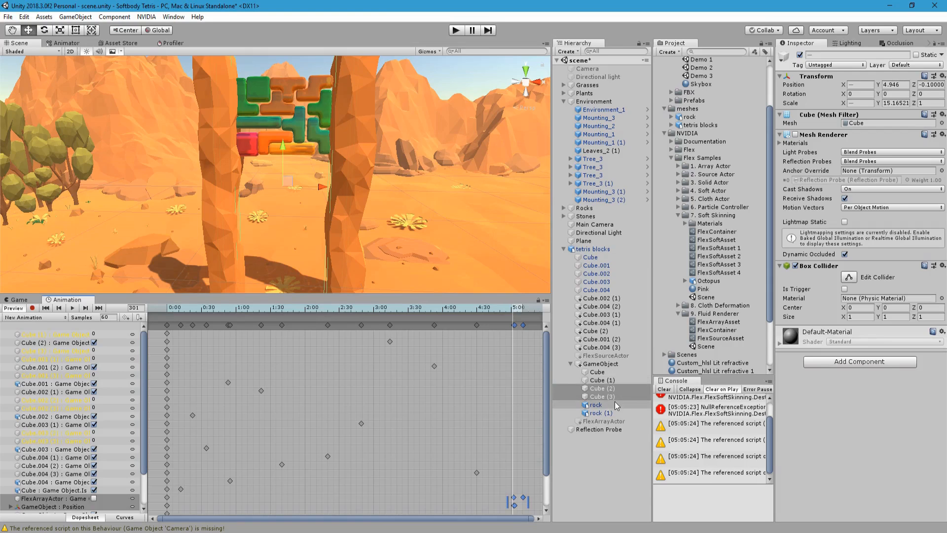
click(522, 88)
click(536, 83)
click(525, 83)
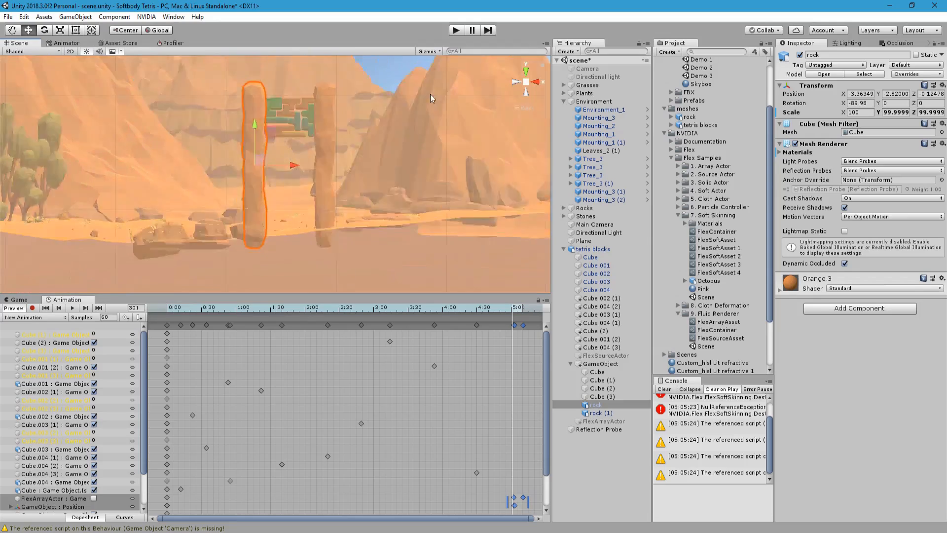
drag(295, 167, 292, 166)
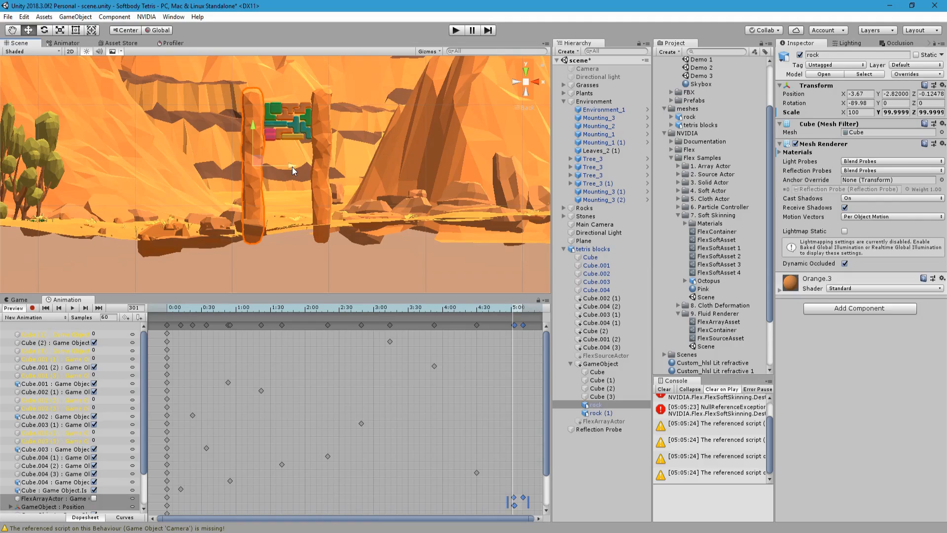
Step: Move rock (1) outward to X 3.57 and check the gap between the pillars and the Tetris blocks
click(329, 148)
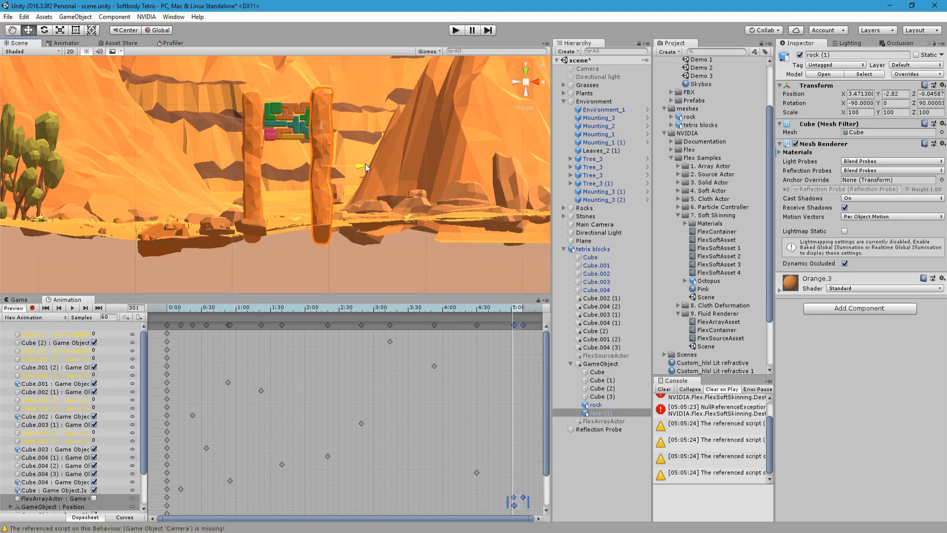
drag(365, 164, 366, 164)
click(525, 82)
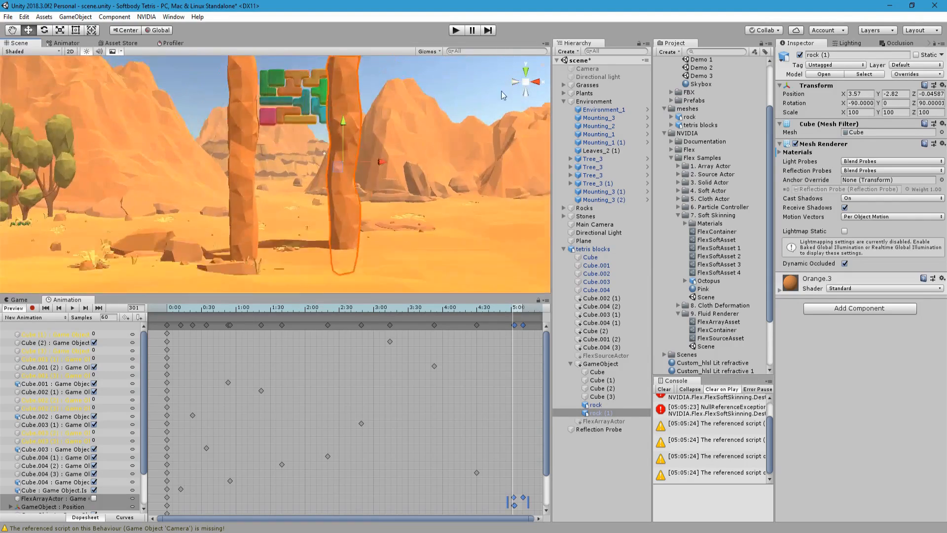
right_drag(433, 165, 359, 166)
key(d)
key(a)
key(d)
click(376, 132)
key(a)
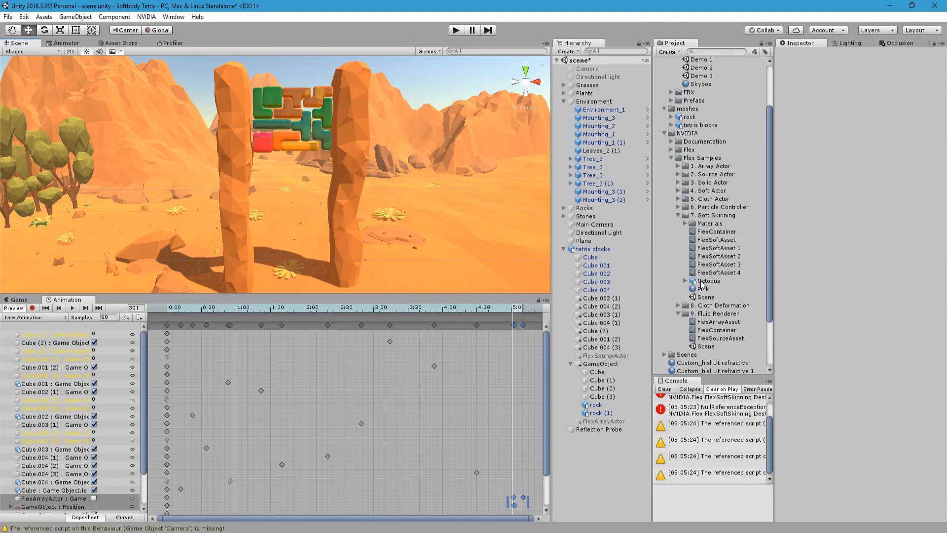
Step: Apply the pink Custom_hlsl Lit refractive 1 material to the centre Tetris block and to the upper middle block
click(665, 133)
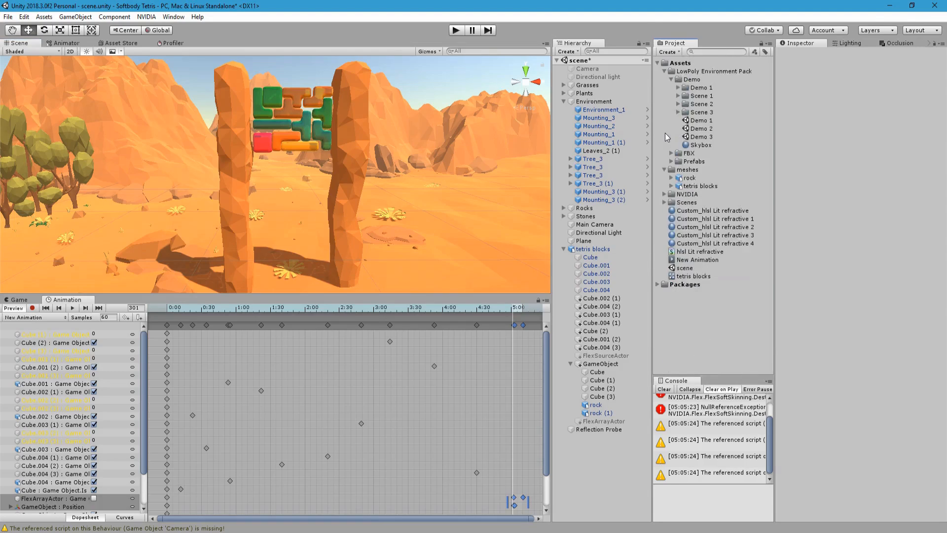
click(717, 229)
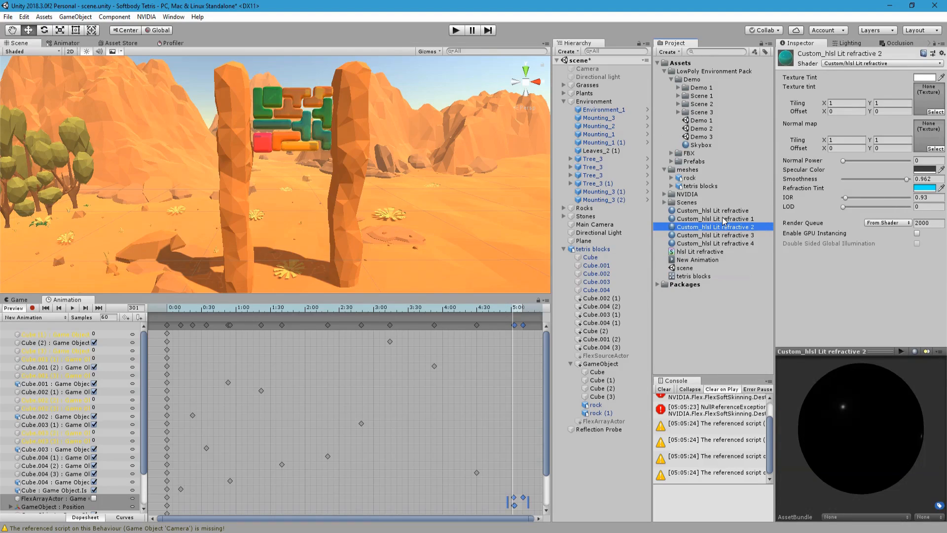
click(720, 220)
drag(718, 221, 298, 124)
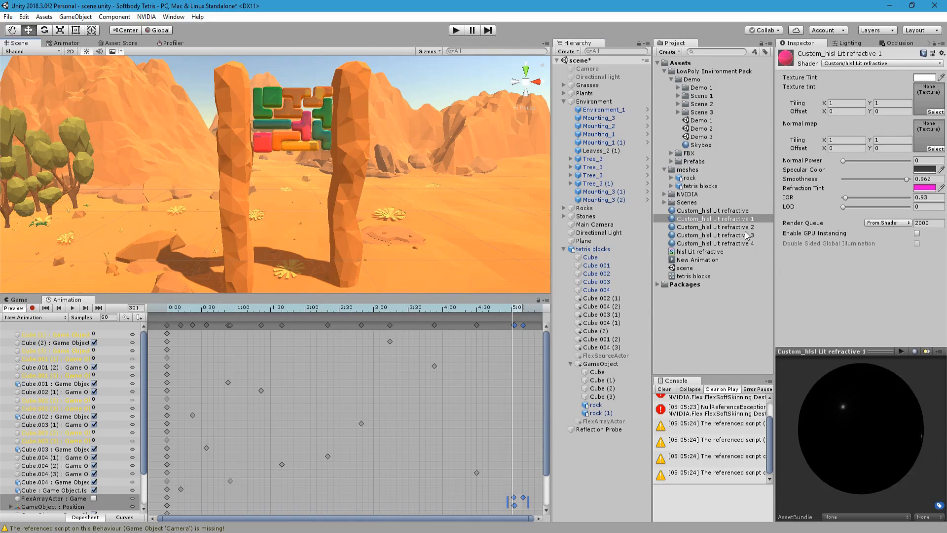
drag(719, 220, 295, 94)
Step: Apply the yellow Custom_hlsl Lit refractive 3 material to a Tetris block in the bottom row
click(729, 210)
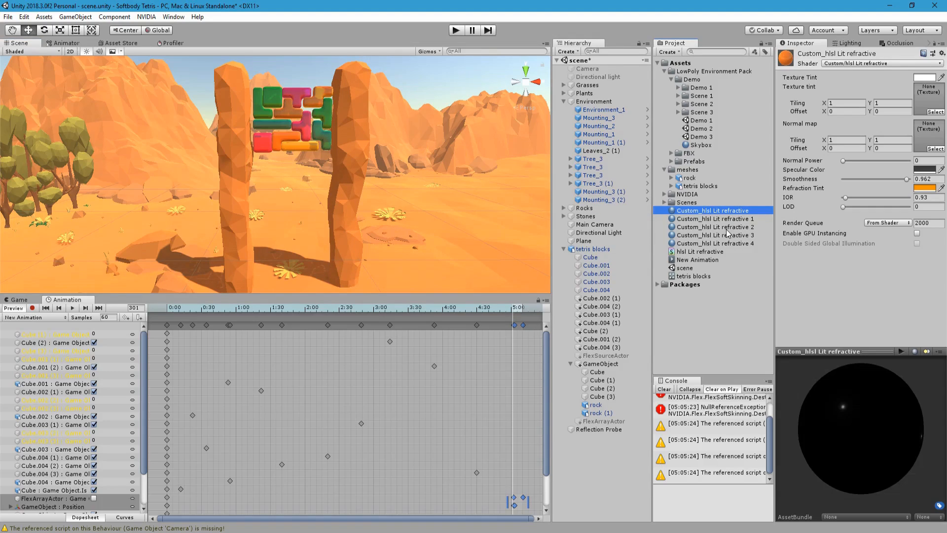
click(727, 227)
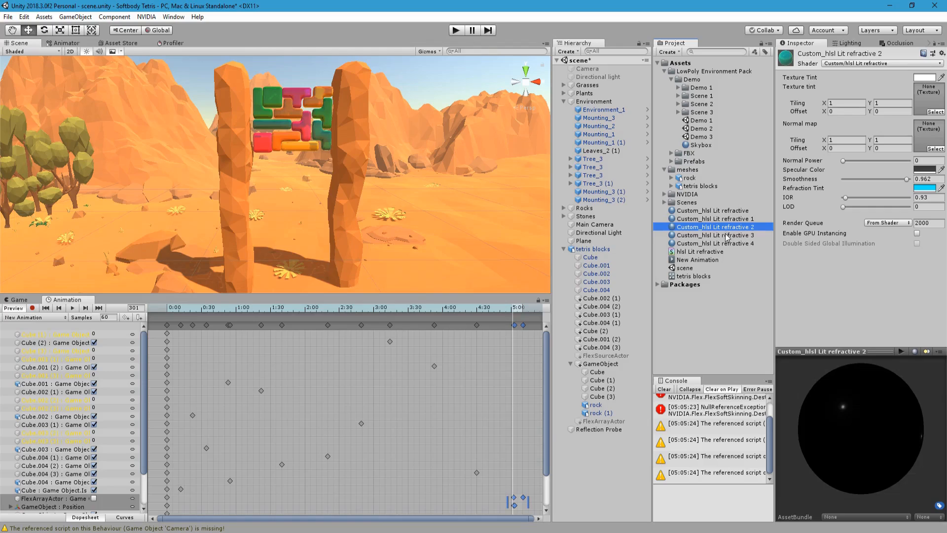
click(727, 235)
drag(714, 238, 293, 145)
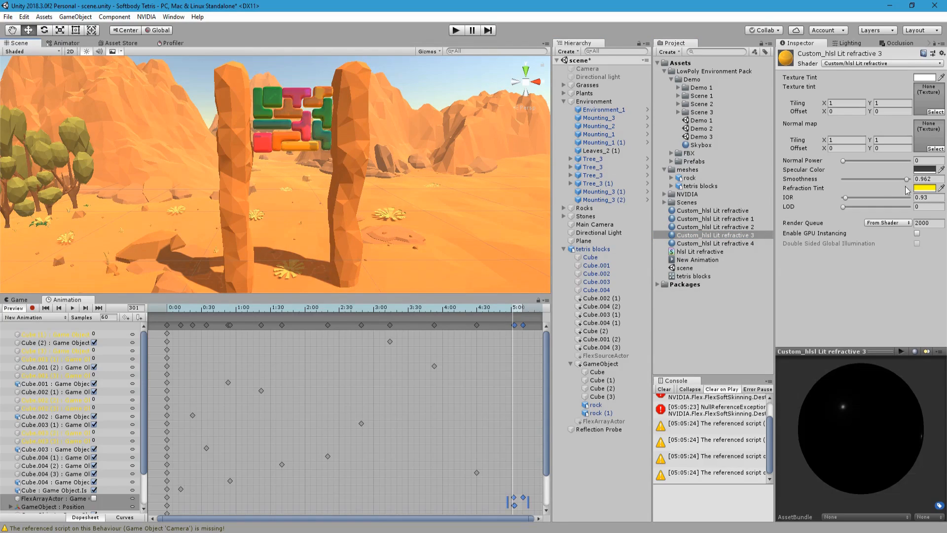
Step: Set the Refraction Tint of Custom_hlsl Lit refractive 3 to lime CAFF00 and apply the material to the upper-left Tetris block
click(919, 188)
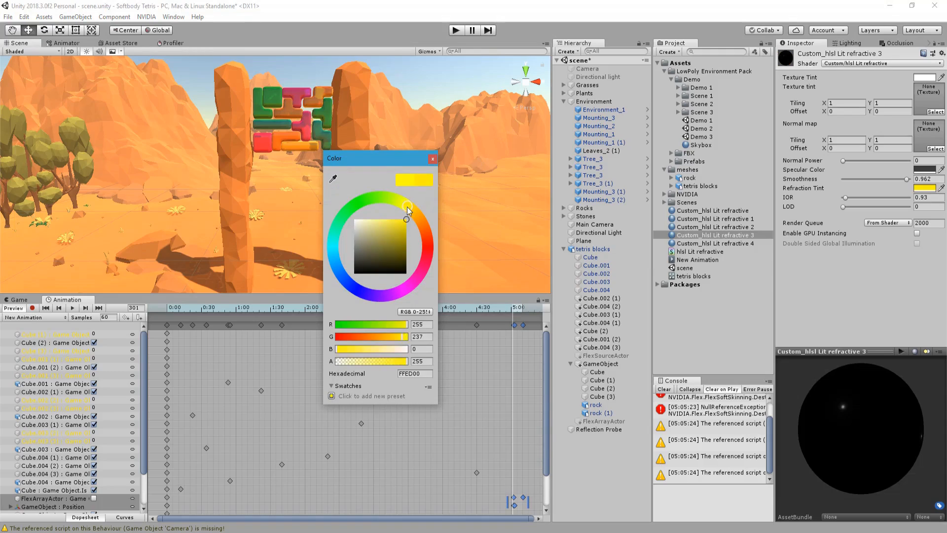
drag(407, 207, 398, 199)
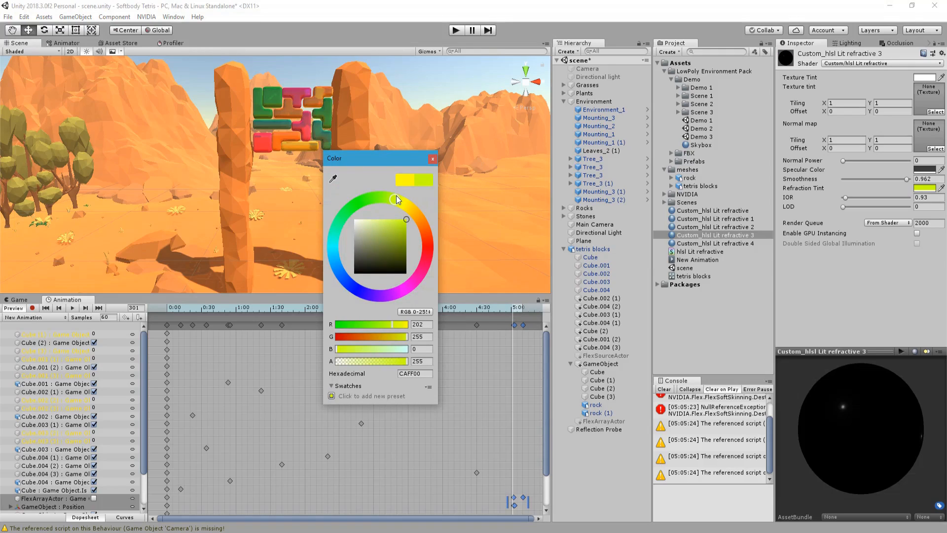
click(432, 158)
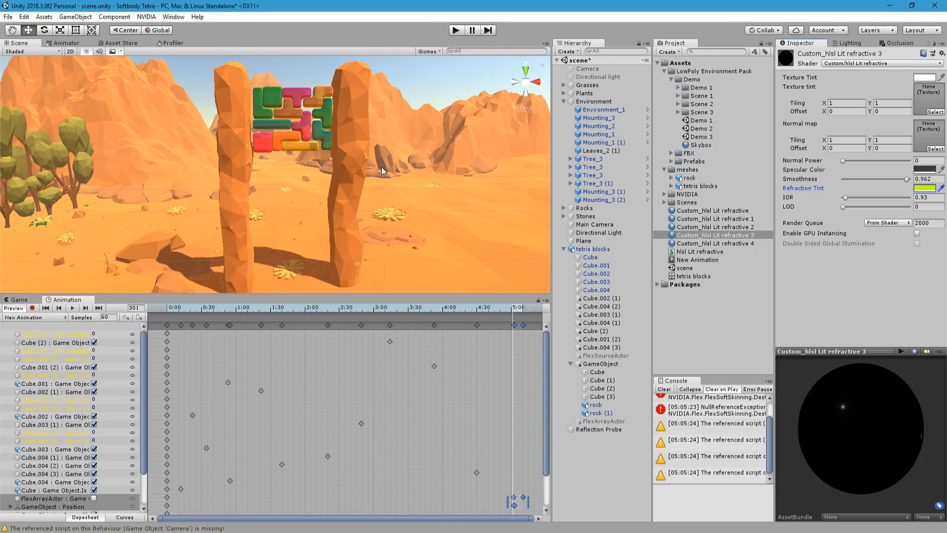
drag(690, 235, 273, 101)
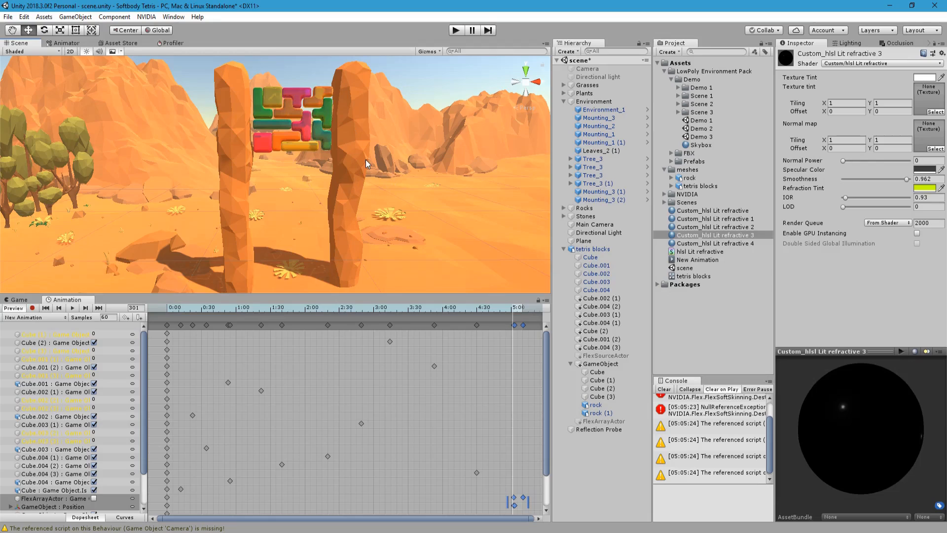
Step: Set the Refraction Tint of Custom_hlsl Lit refractive 2 to the deeper blue 00C4FF
click(735, 219)
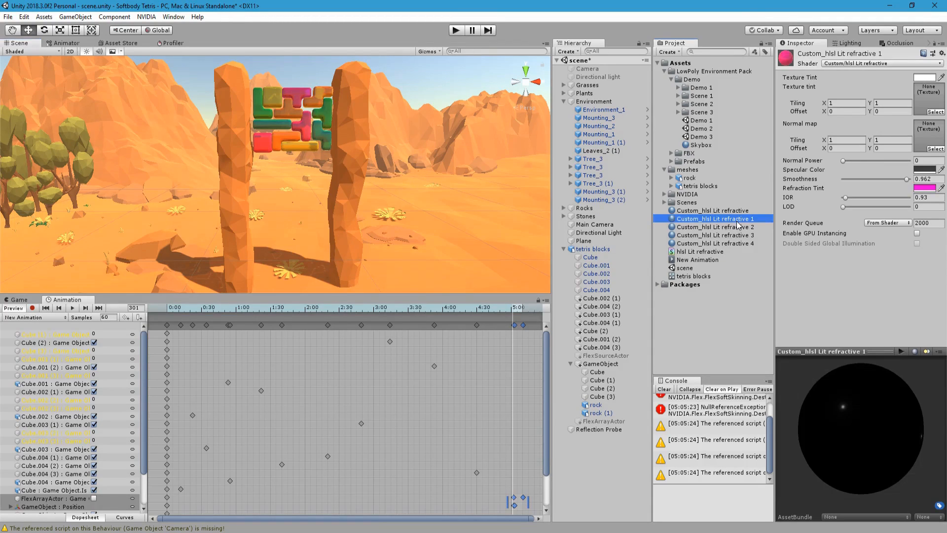
click(737, 227)
click(925, 188)
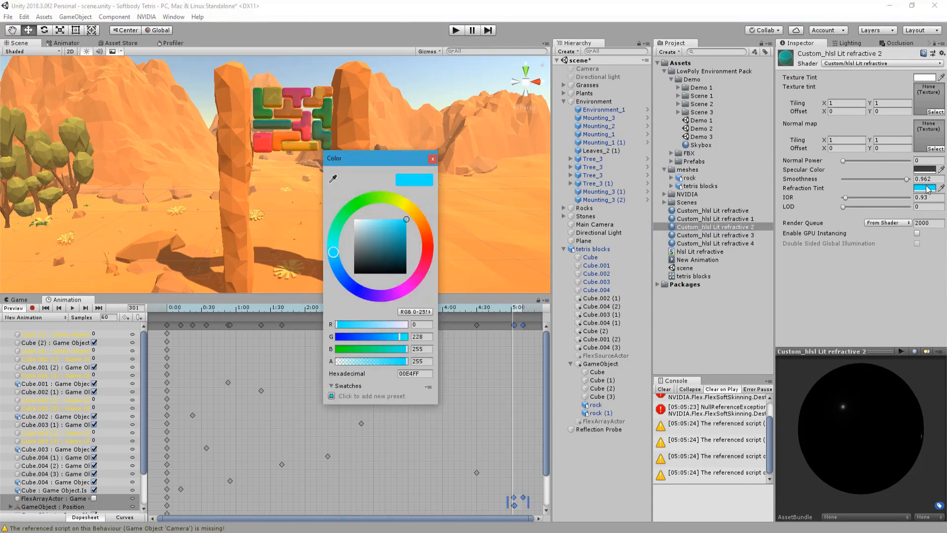
mouse_move(334, 252)
mouse_down()
mouse_move(334, 268)
mouse_move(341, 257)
mouse_up()
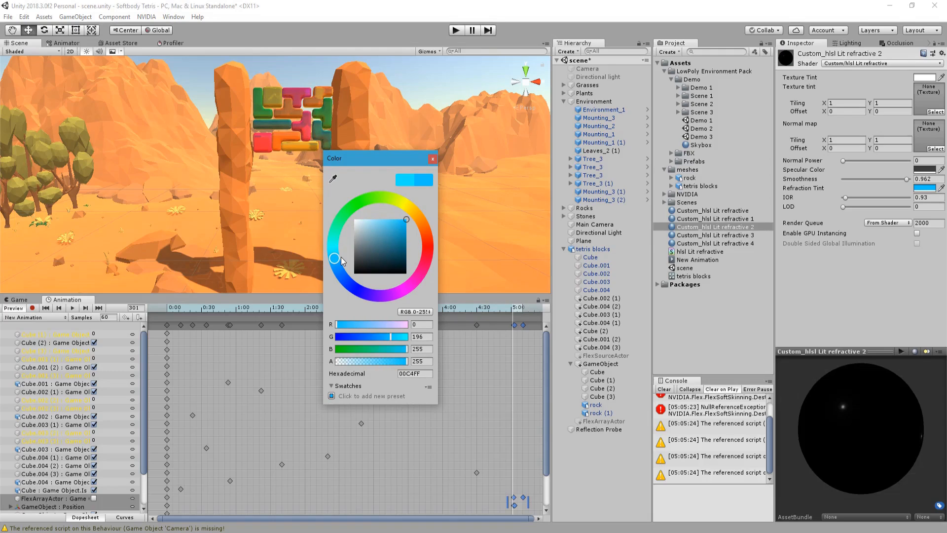
click(437, 158)
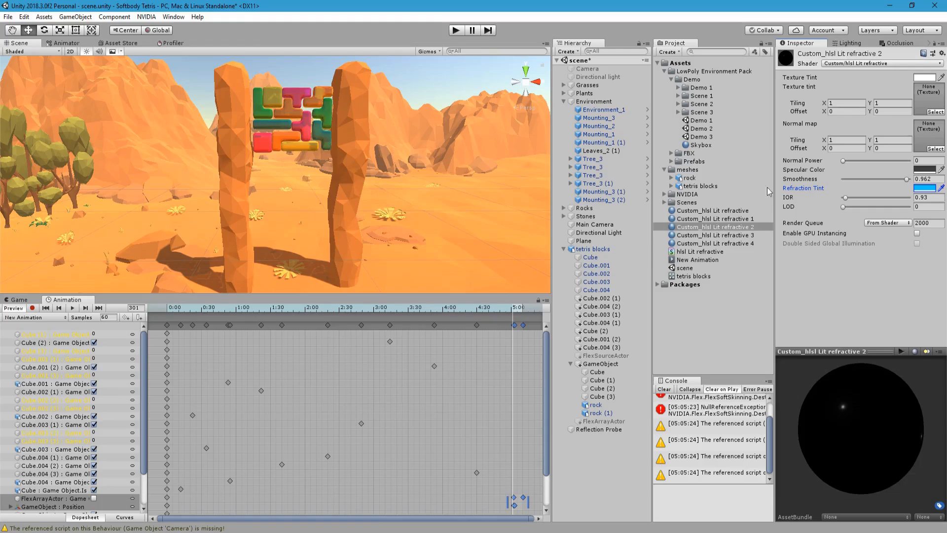
Step: Set the Refraction Tint of Custom_hlsl Lit refractive 4 to green 2CFF00 and review the block colours in the scene
click(705, 218)
click(705, 211)
click(710, 243)
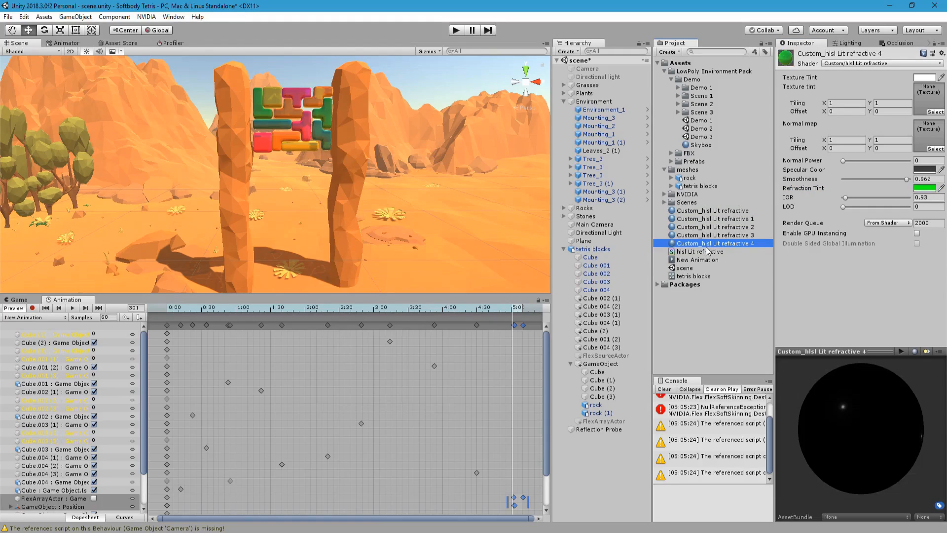
click(924, 187)
drag(371, 197, 368, 197)
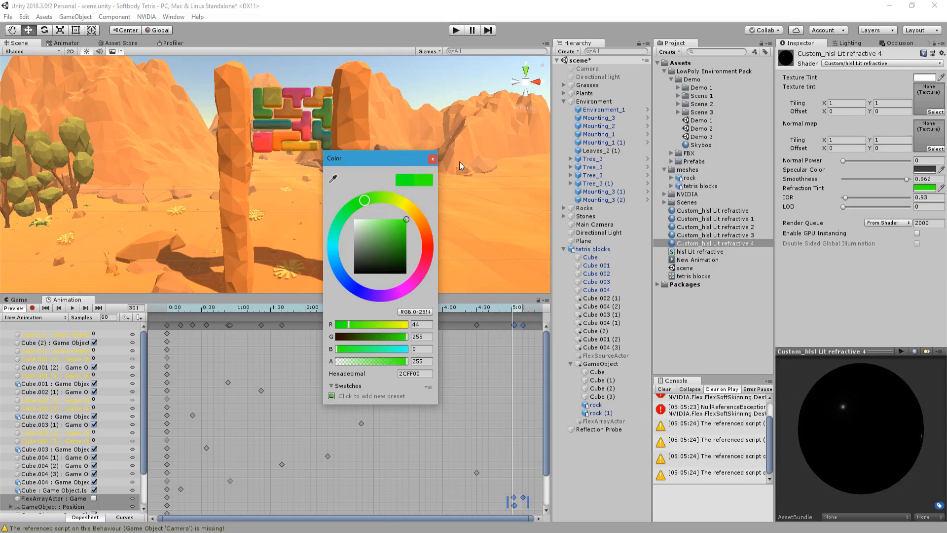
click(433, 158)
right_drag(434, 141, 431, 169)
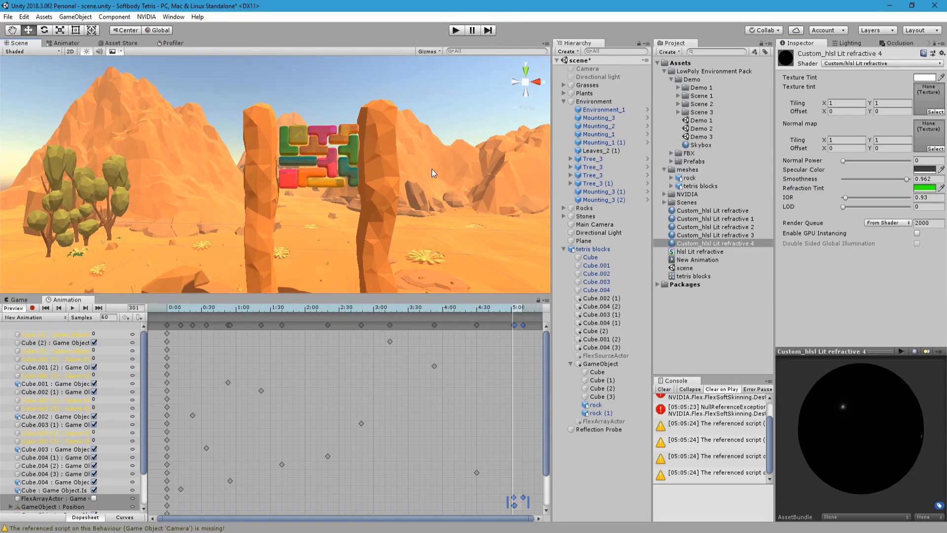